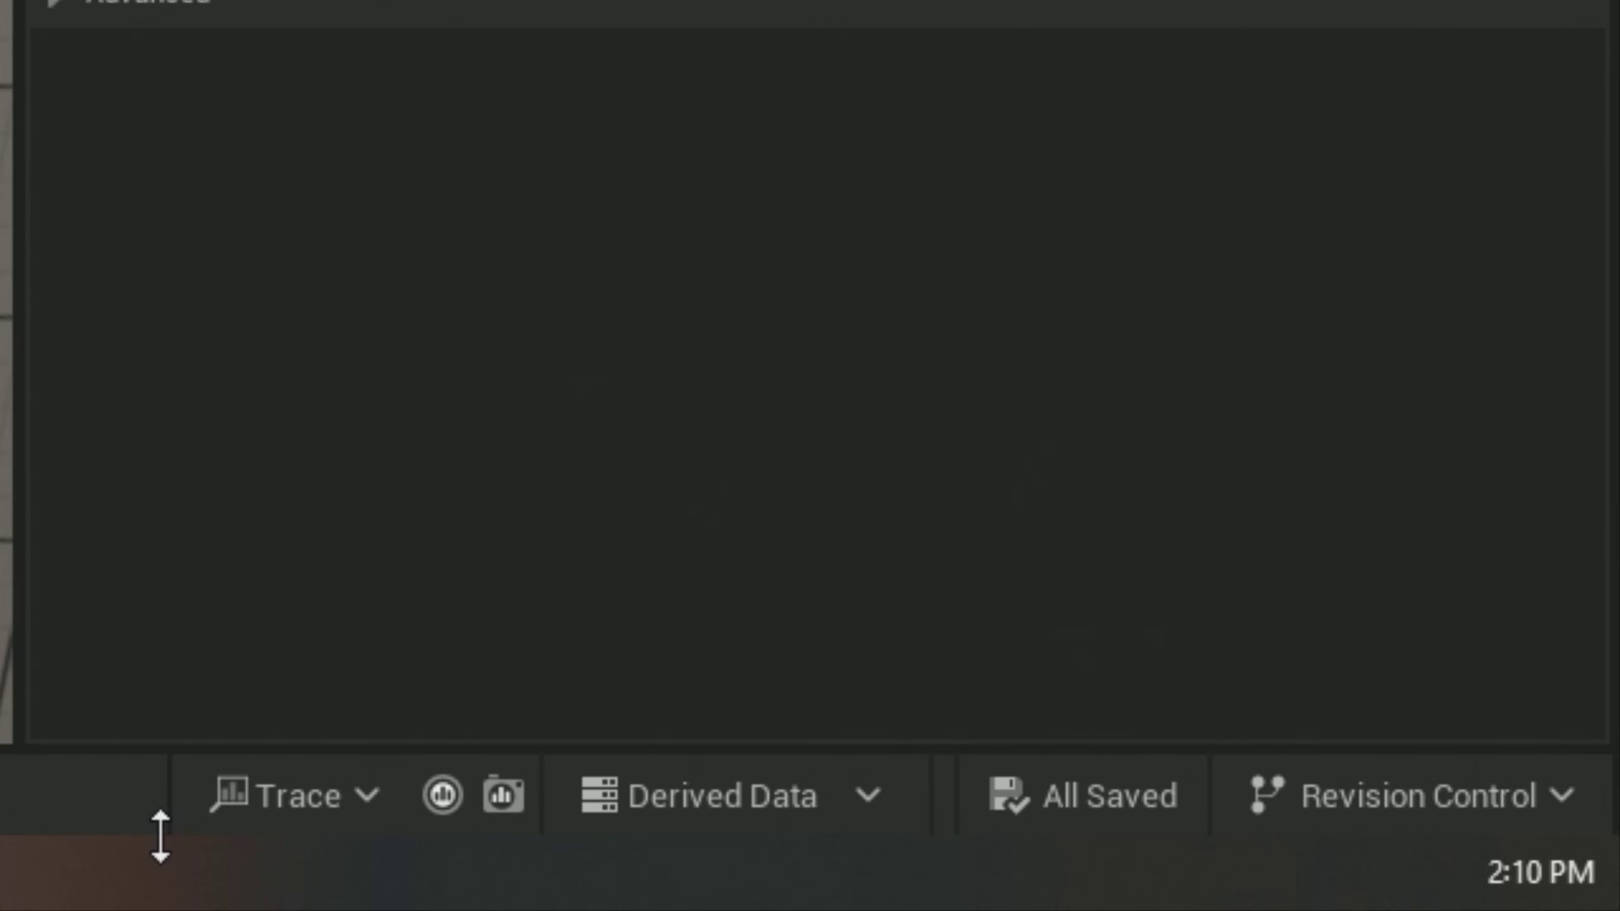
# Launch the Unreal Insights Session Browser, and start and stop a trace to record the editor session.
pyautogui.click(336, 826)
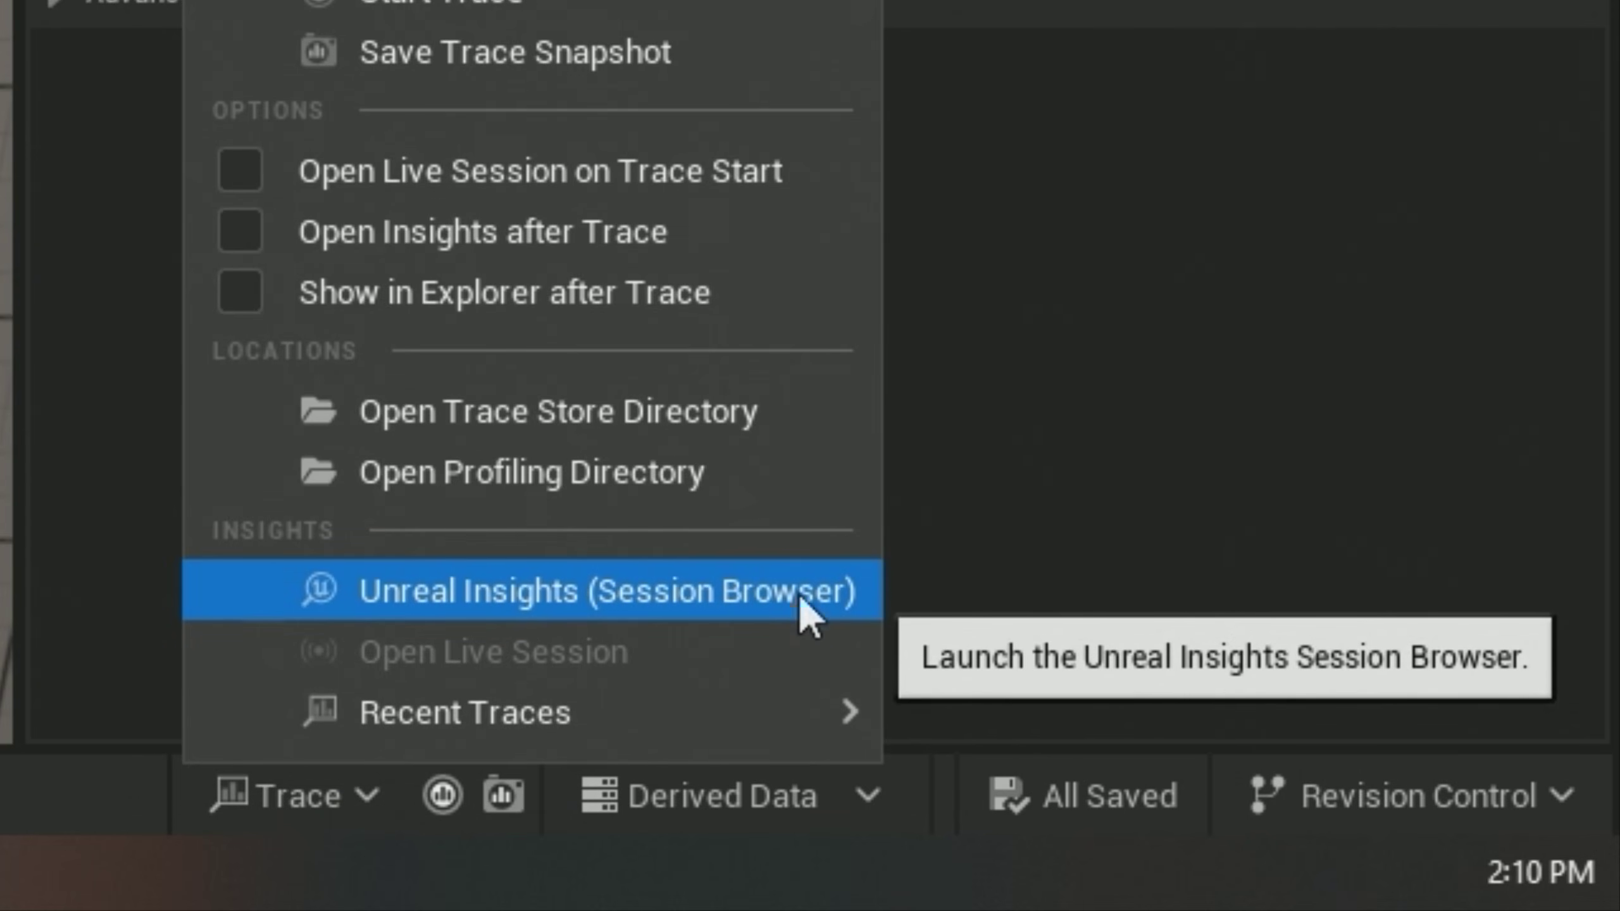
pyautogui.click(849, 632)
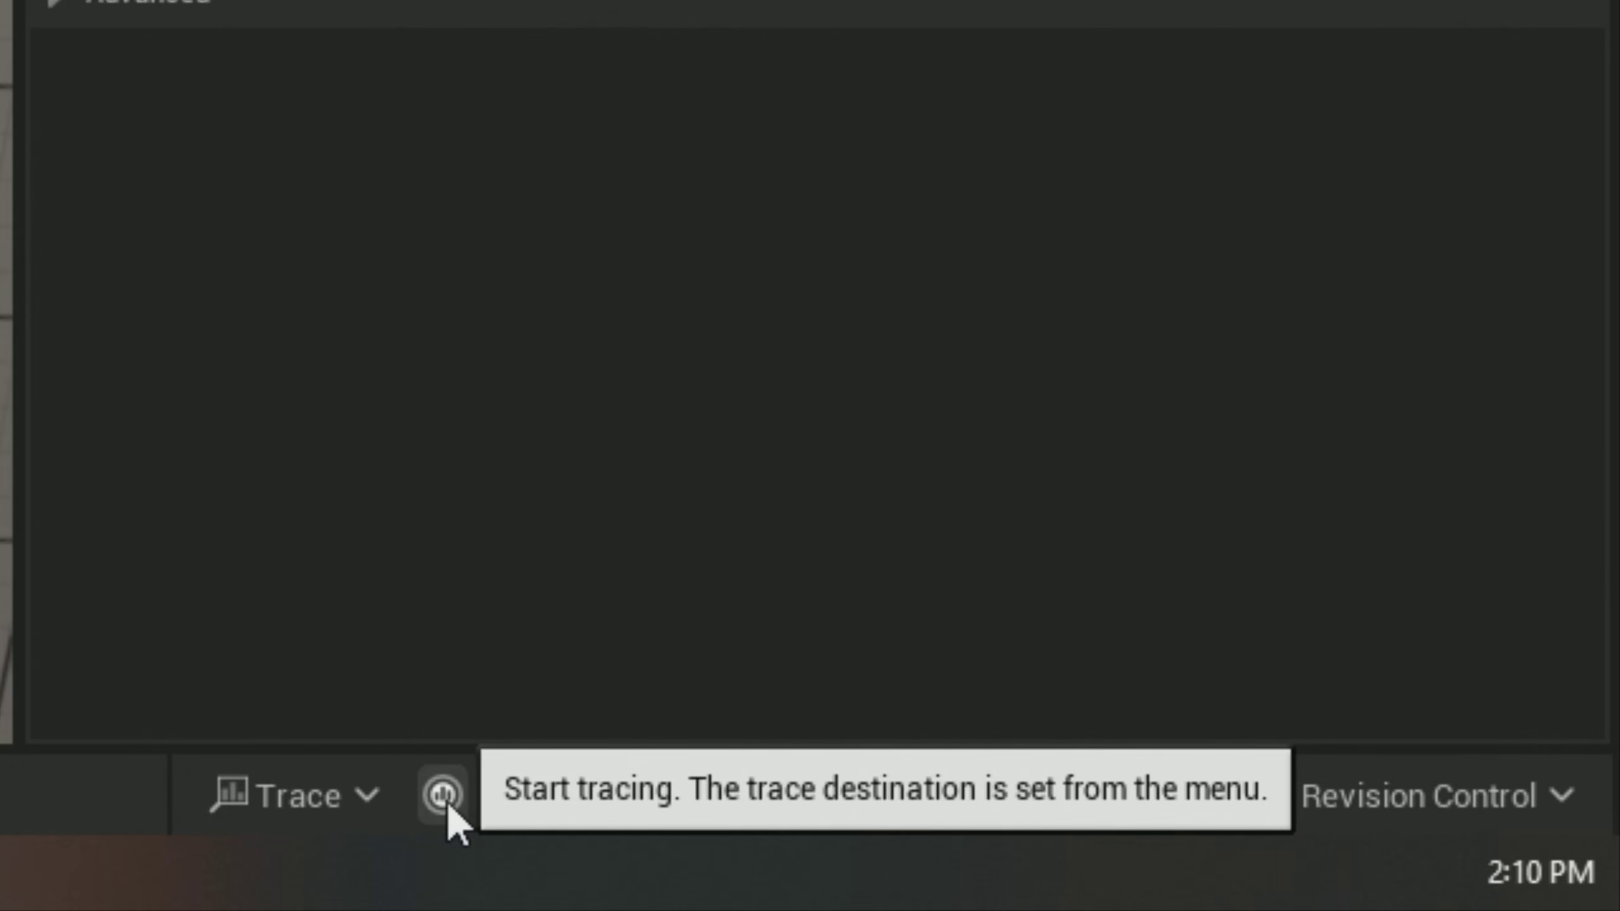
pyautogui.click(452, 809)
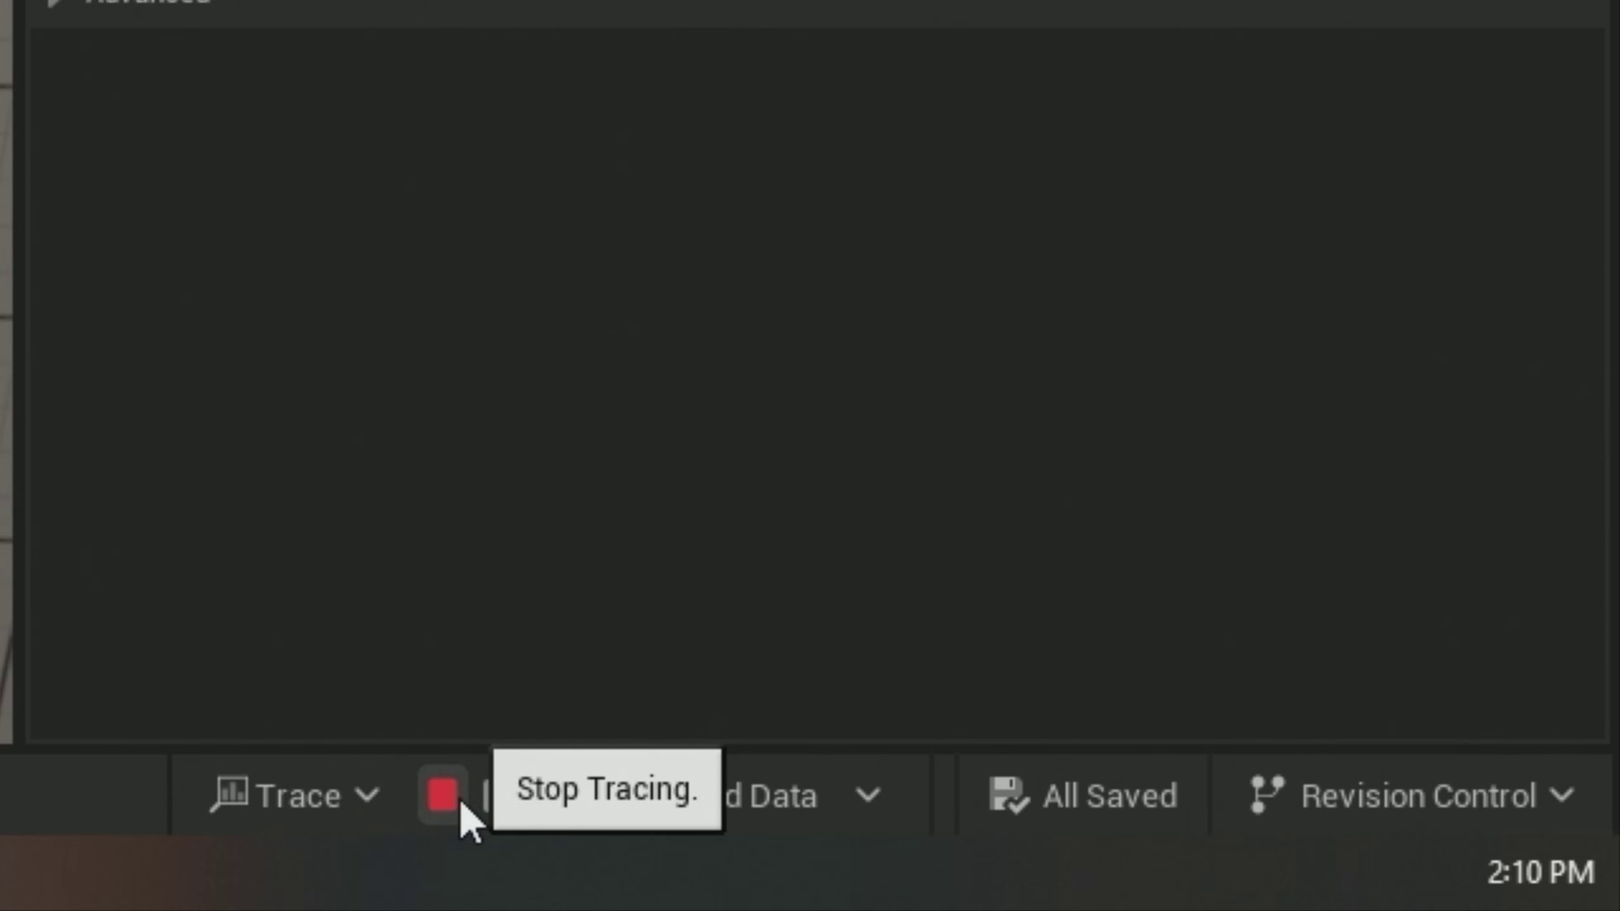
pyautogui.click(460, 803)
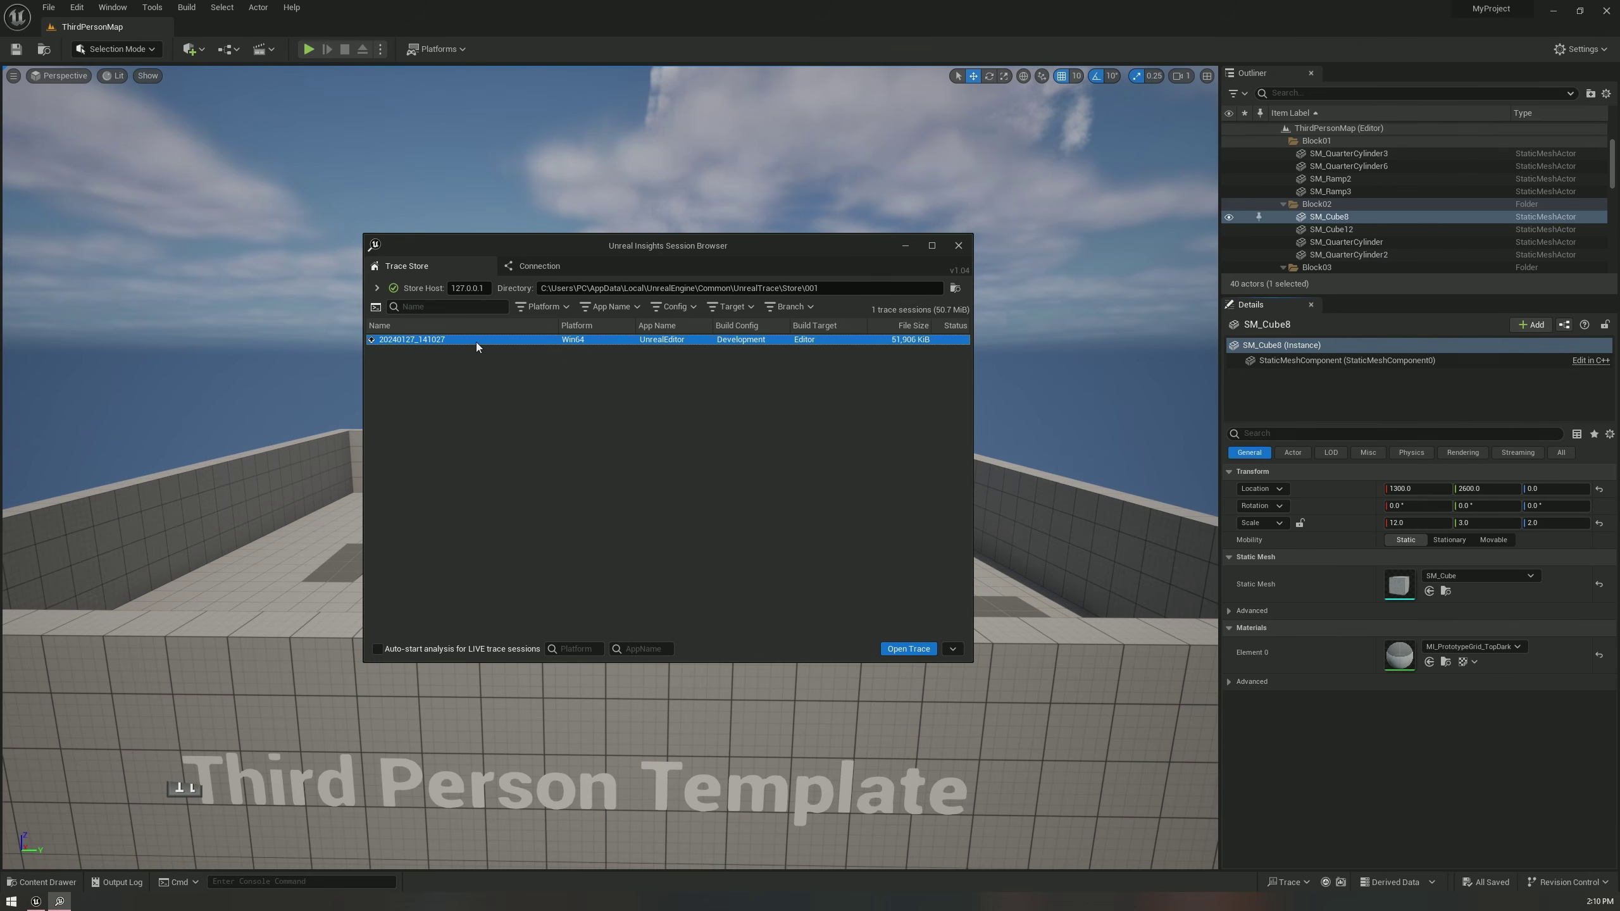
# Open the recorded trace session for timing analysis and maximize its window.
pyautogui.doubleClick(471, 340)
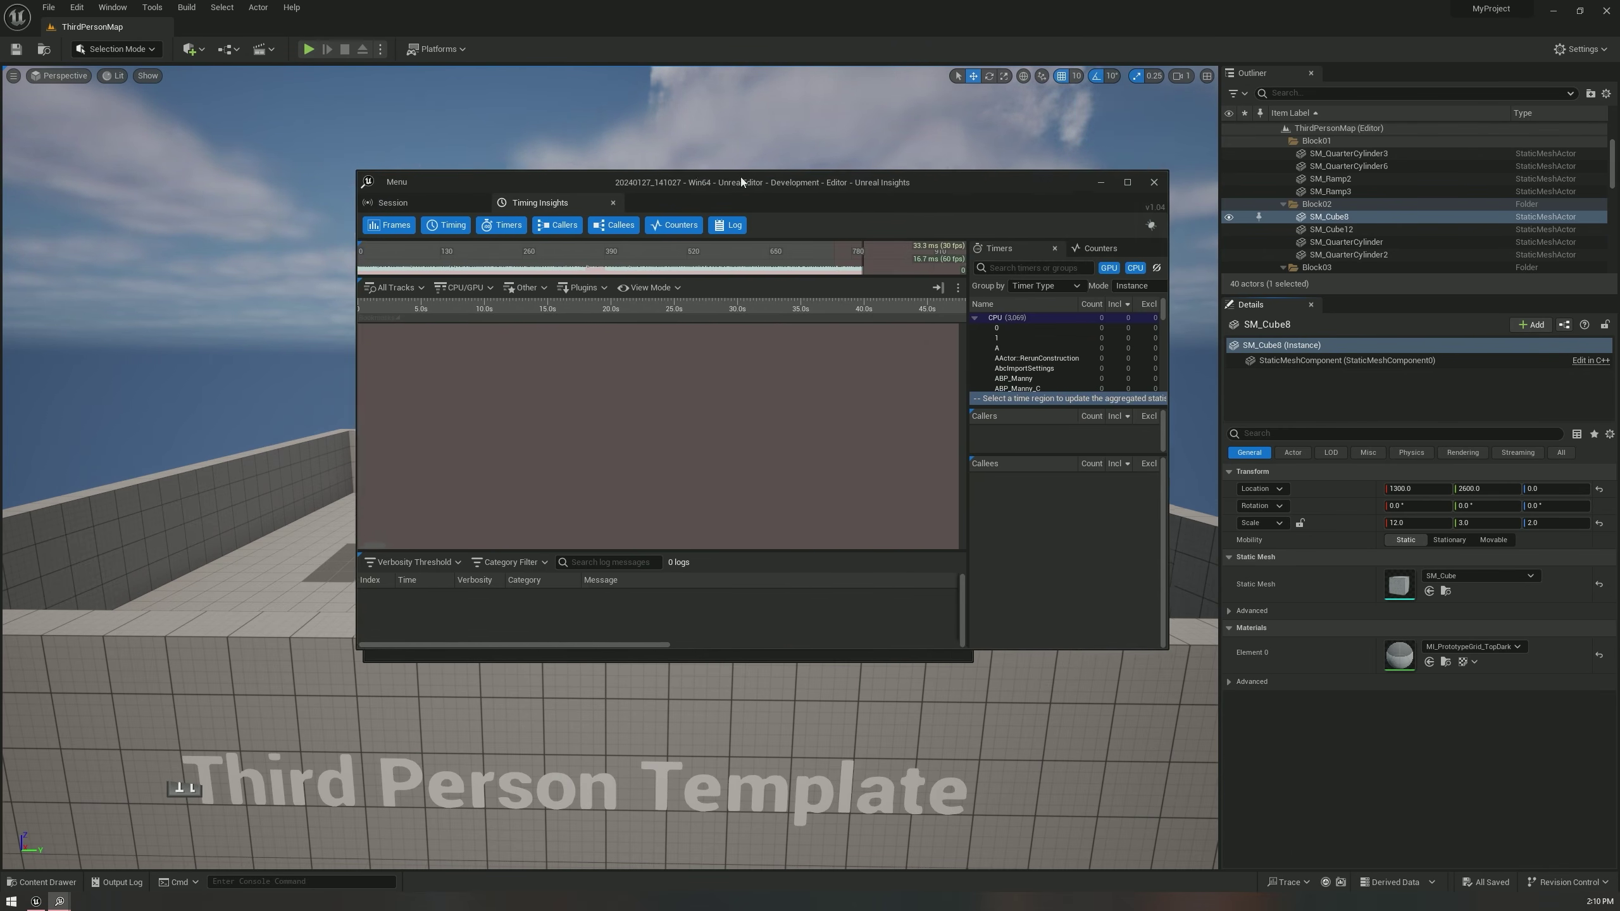
pyautogui.doubleClick(696, 190)
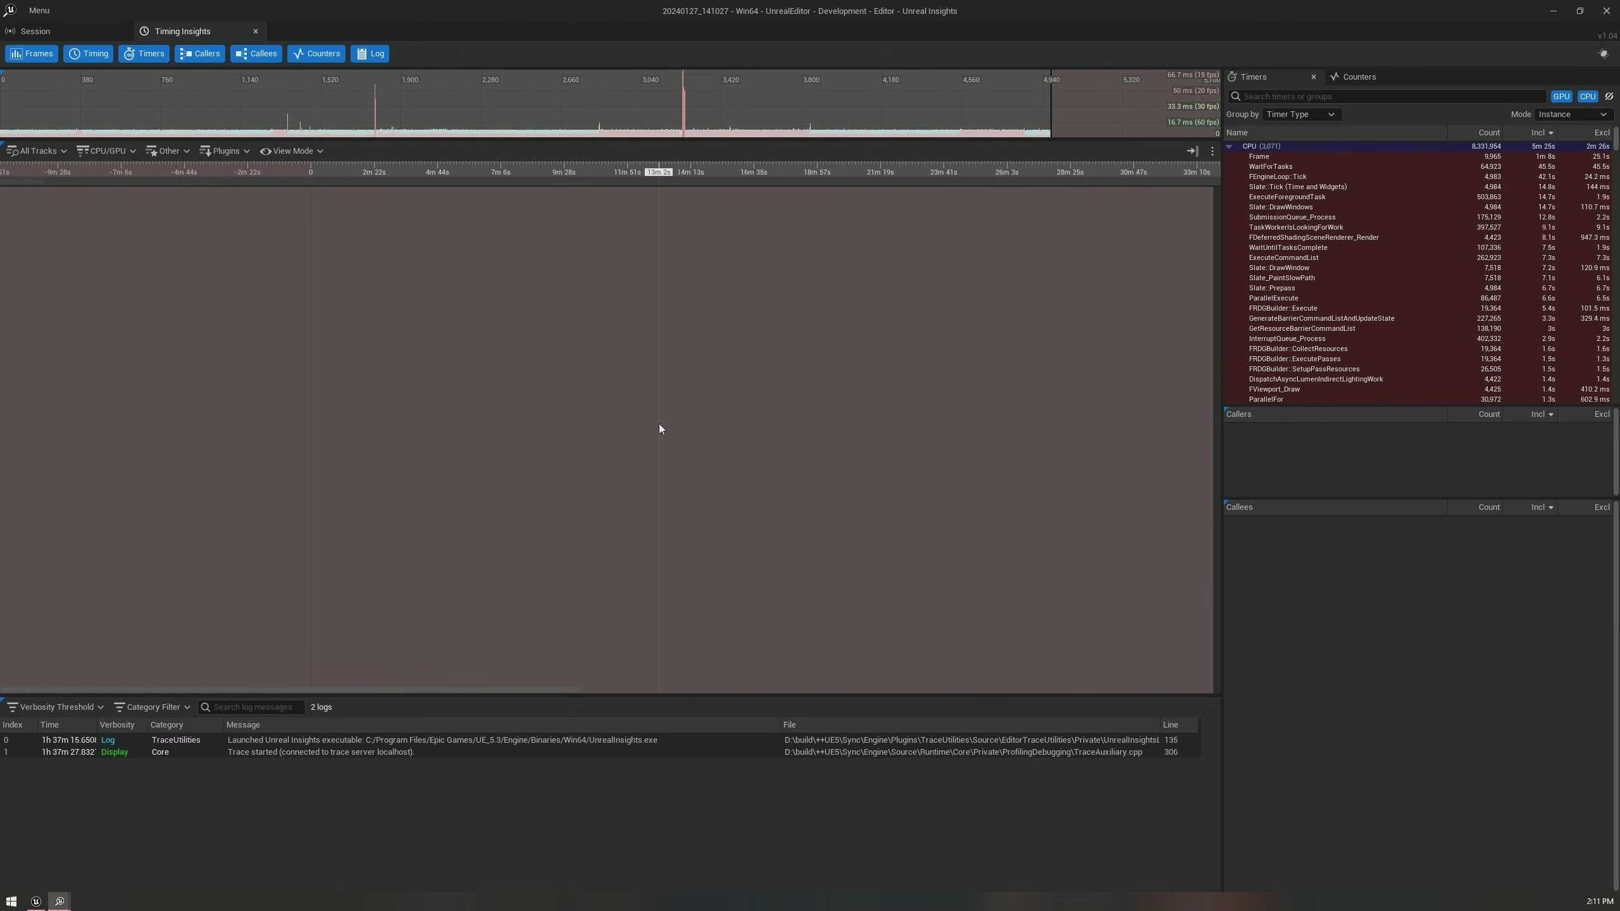
# Examine the GPU, GameThread, RHIThread, RenderThread and worker tracks across the recorded stretch of the timeline.
pyautogui.scroll(-5, 658, 426)
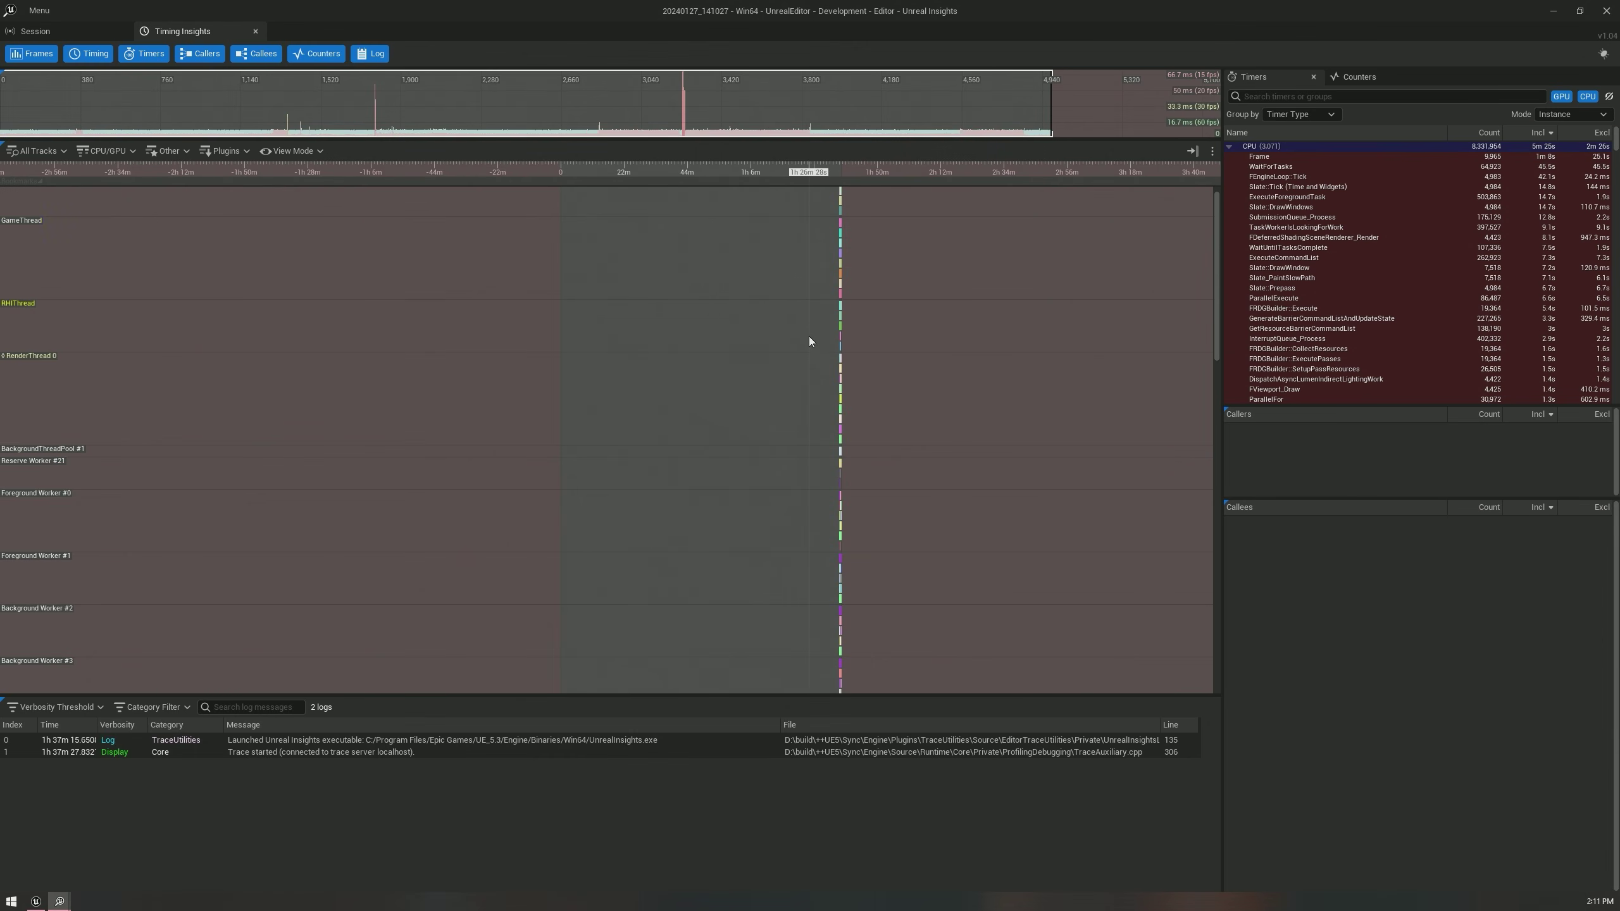
pyautogui.moveTo(798, 311); pyautogui.dragTo(607, 336)
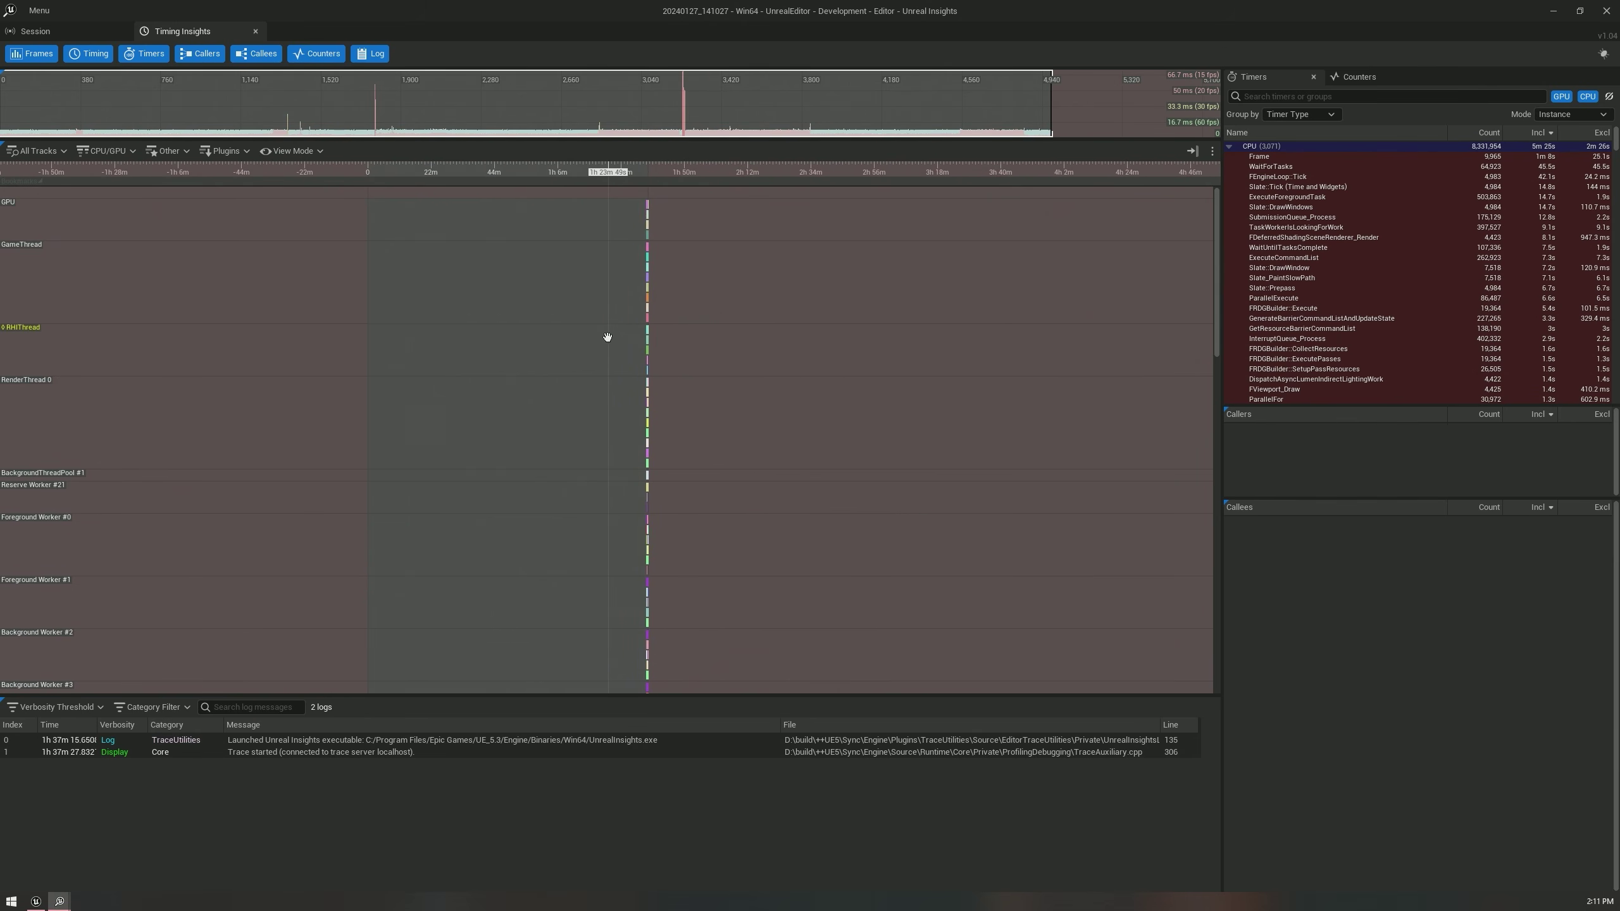
pyautogui.scroll(4, 692, 372)
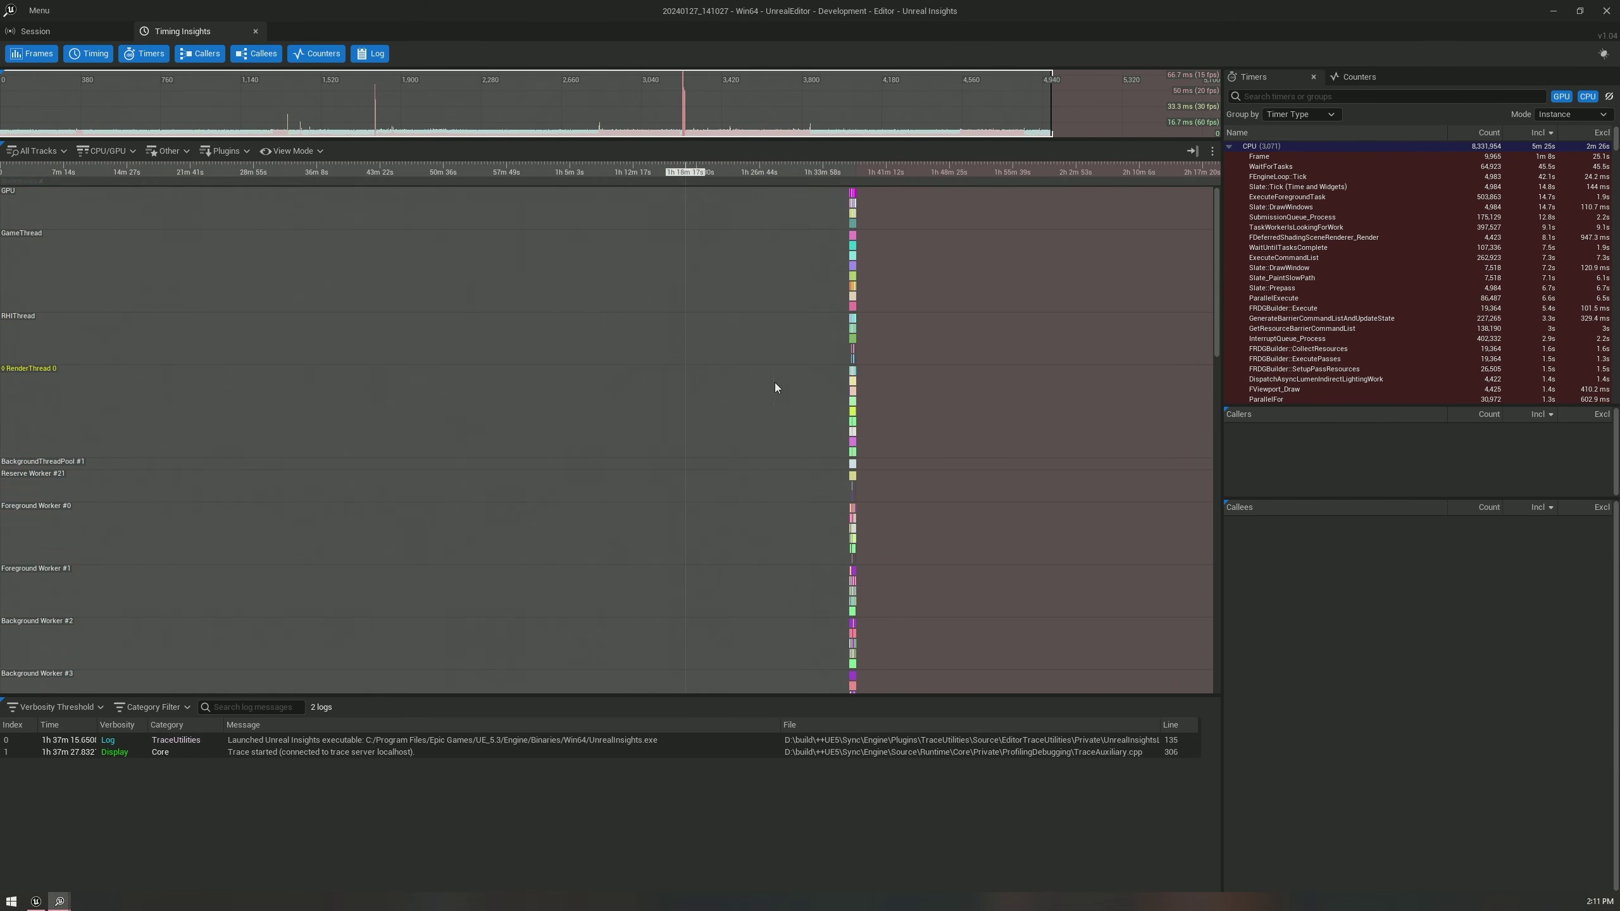
pyautogui.scroll(5, 1084, 409)
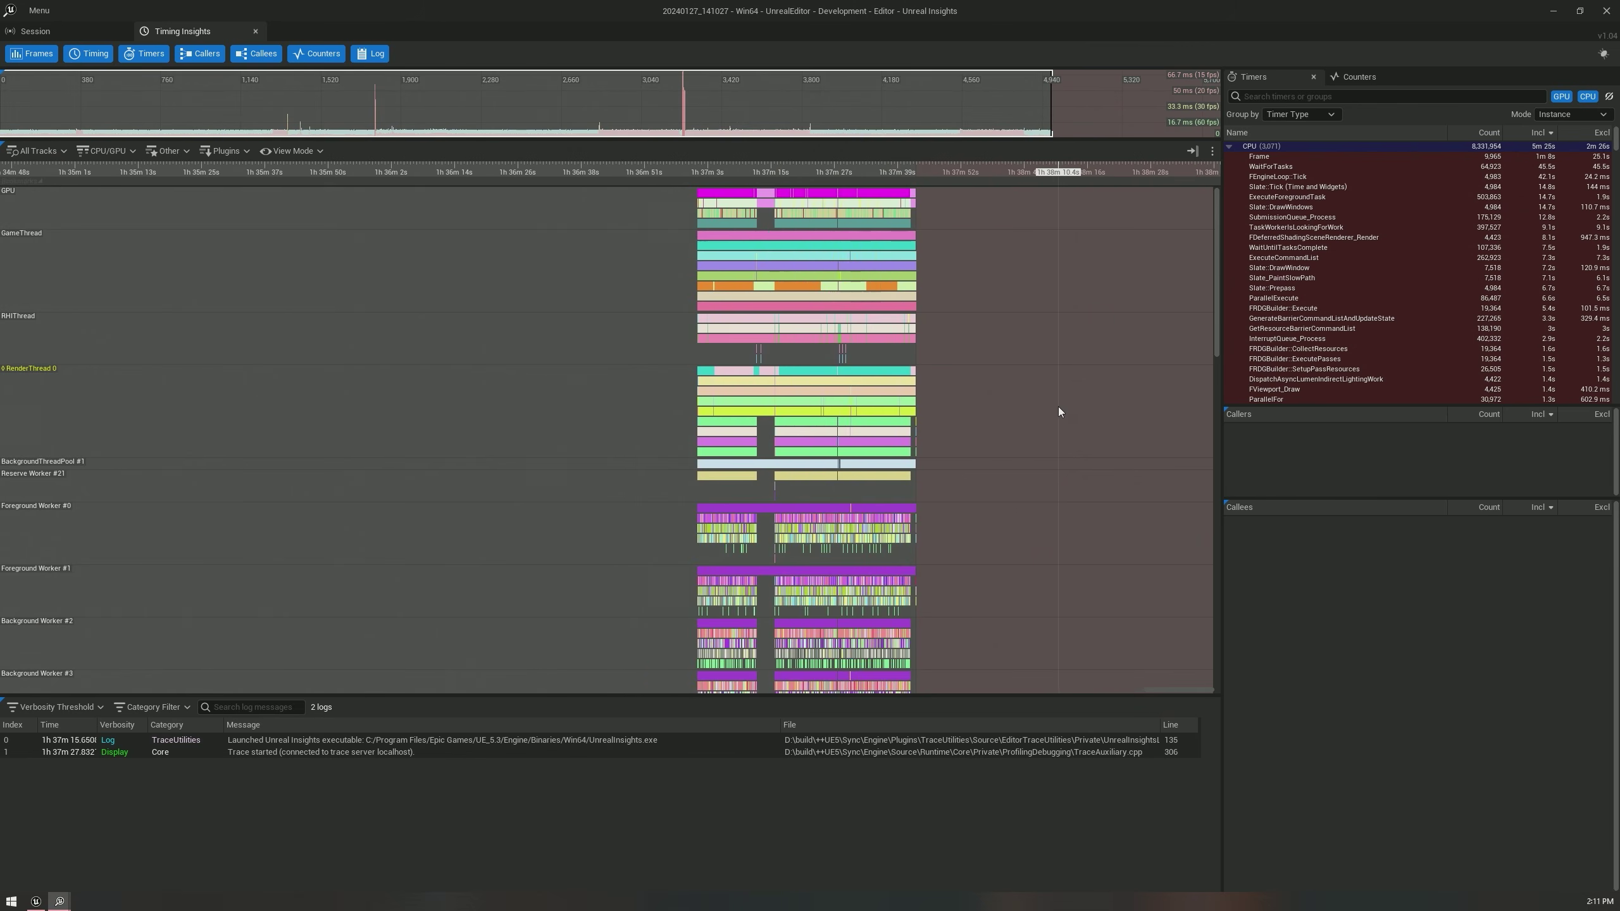
pyautogui.scroll(11, 1058, 406)
pyautogui.moveTo(1024, 418); pyautogui.dragTo(1126, 400)
pyautogui.scroll(2, 886, 389)
pyautogui.scroll(6, 574, 367)
pyautogui.scroll(2, 567, 369)
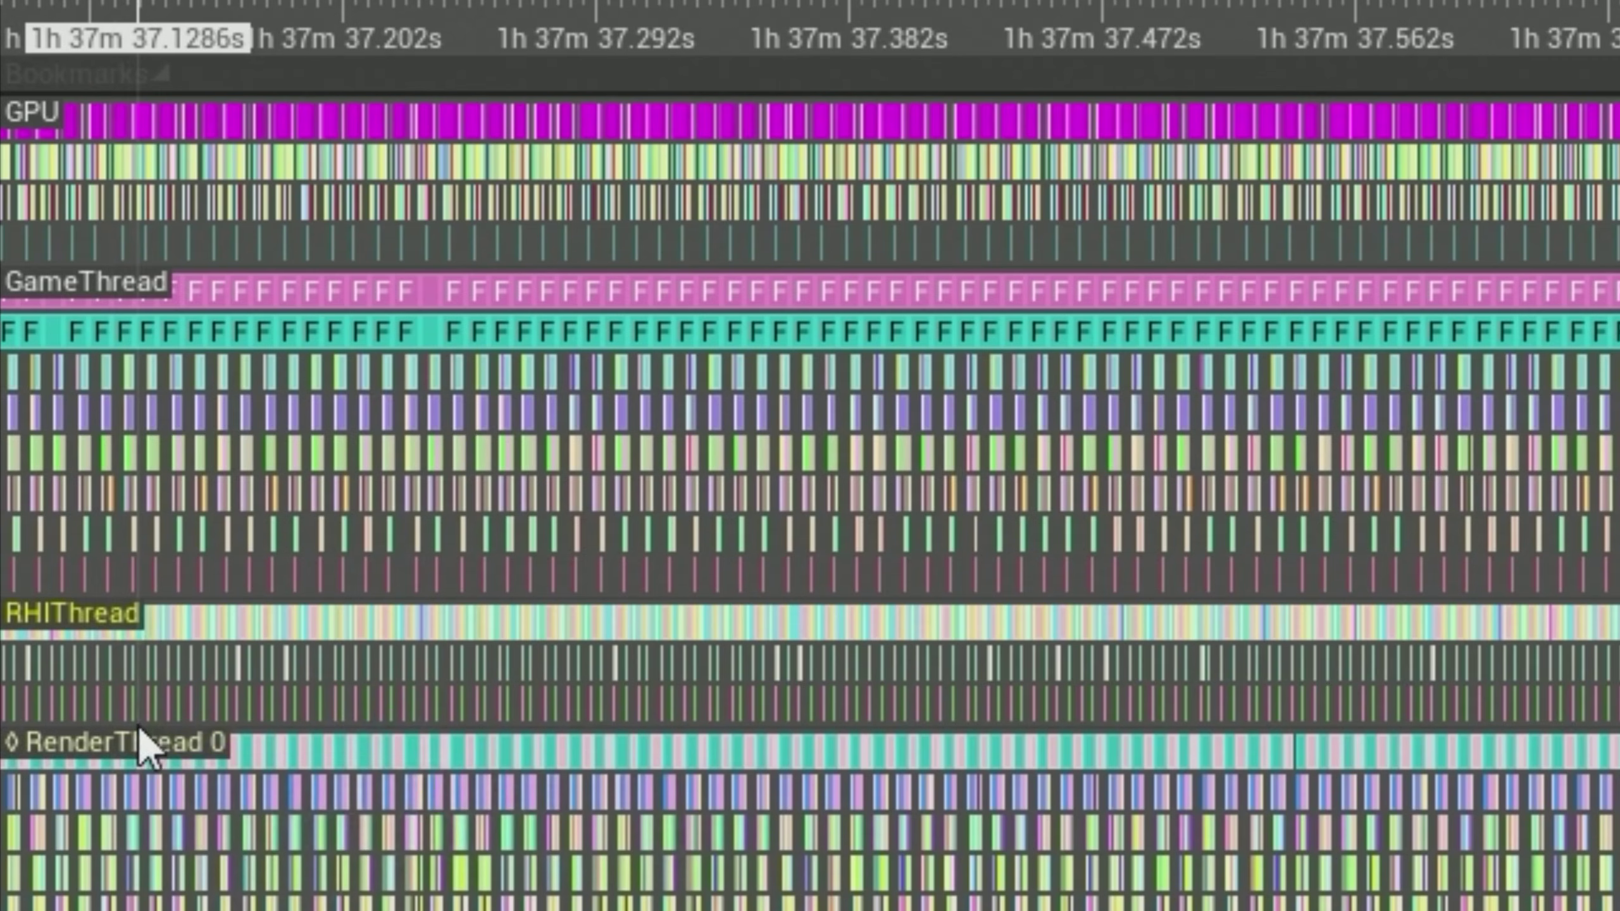
pyautogui.moveTo(844, 910); pyautogui.dragTo(1040, 766)
pyautogui.moveTo(1305, 910); pyautogui.dragTo(1619, 766)
pyautogui.moveTo(1516, 910); pyautogui.dragTo(1619, 128)
pyautogui.moveTo(1566, 795); pyautogui.dragTo(1561, 910)
pyautogui.moveTo(893, 128); pyautogui.dragTo(810, 783)
pyautogui.moveTo(893, 0); pyautogui.dragTo(811, 892)
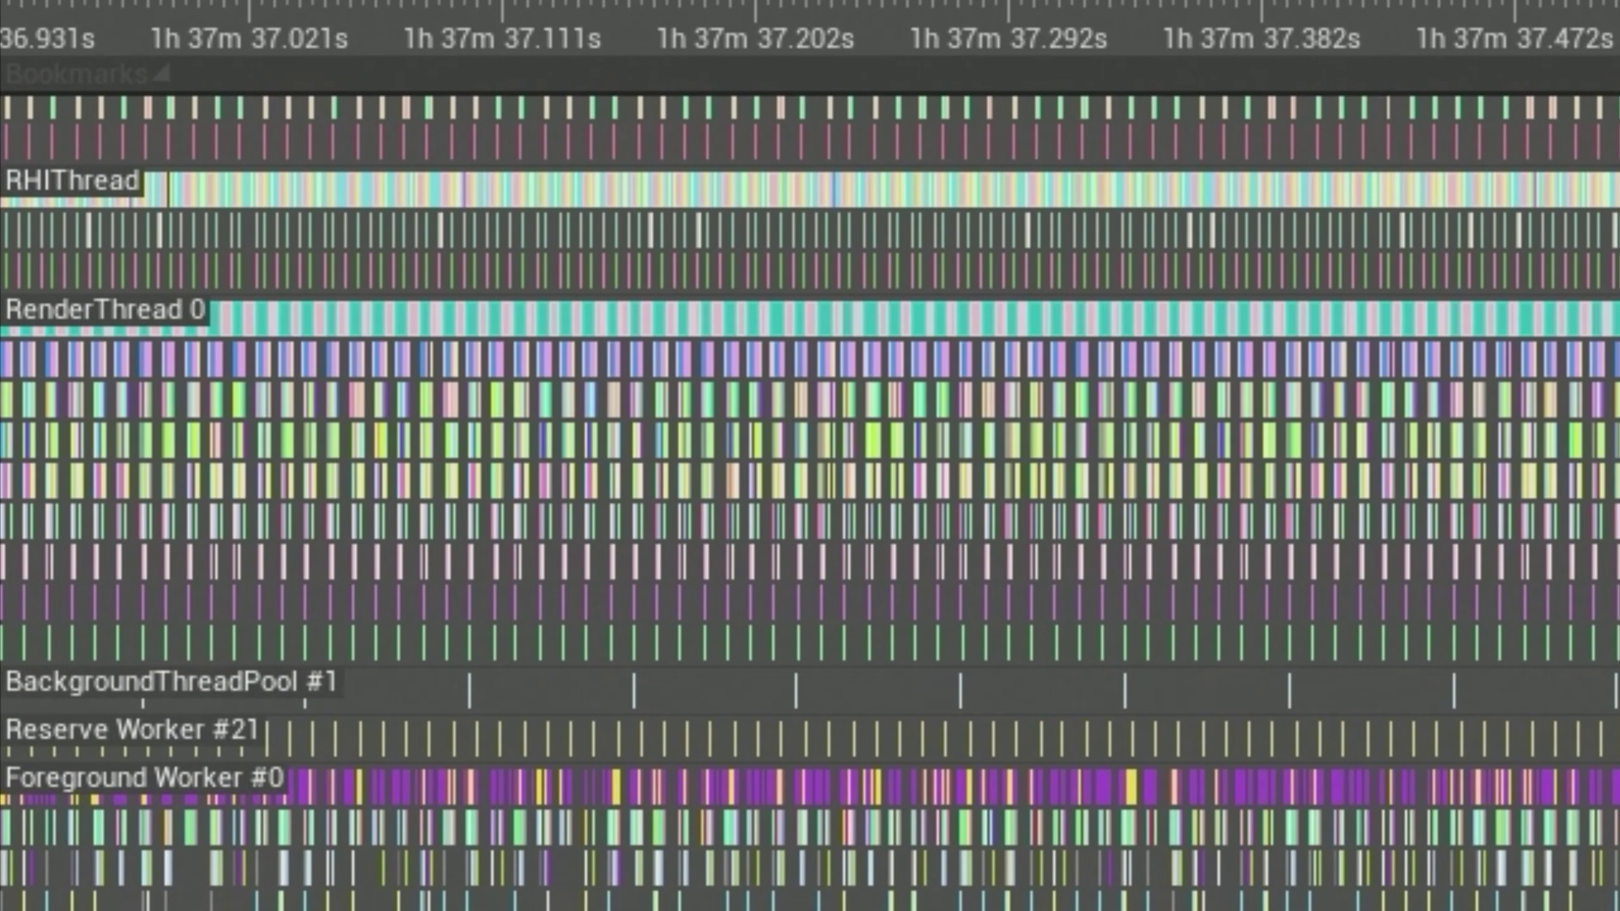
pyautogui.moveTo(1340, 51); pyautogui.dragTo(1142, 498)
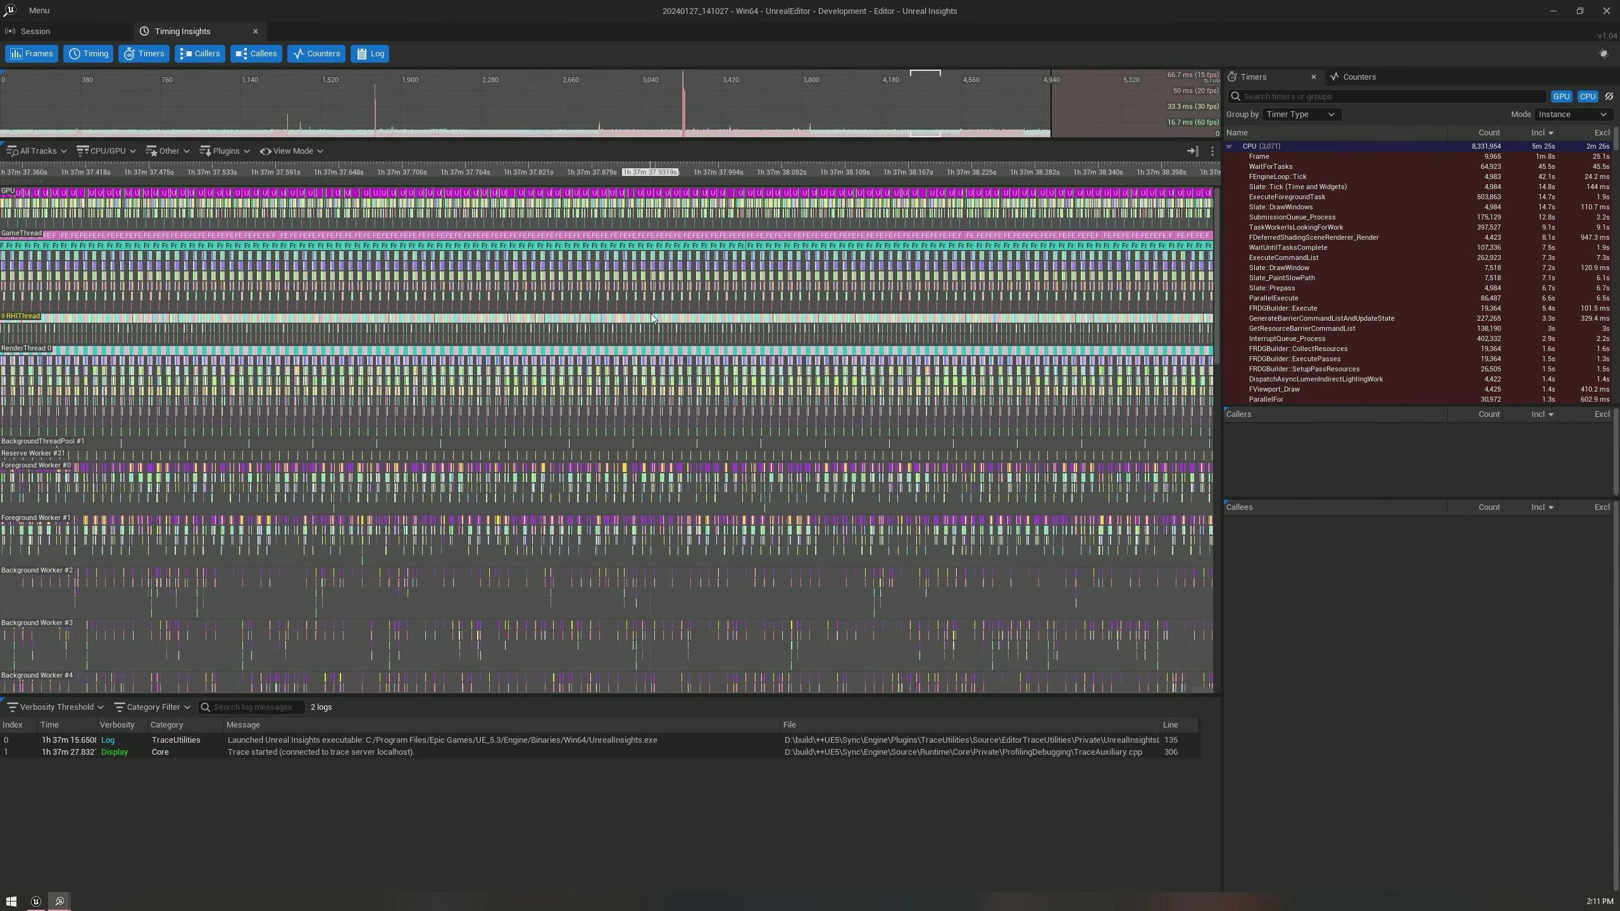
# Examine the timing events inside a single frame, including the world tick, viewport draw and Slate prepass on the GameThread.
pyautogui.scroll(8, 678, 367)
pyautogui.scroll(5, 676, 428)
pyautogui.moveTo(676, 438); pyautogui.dragTo(939, 488)
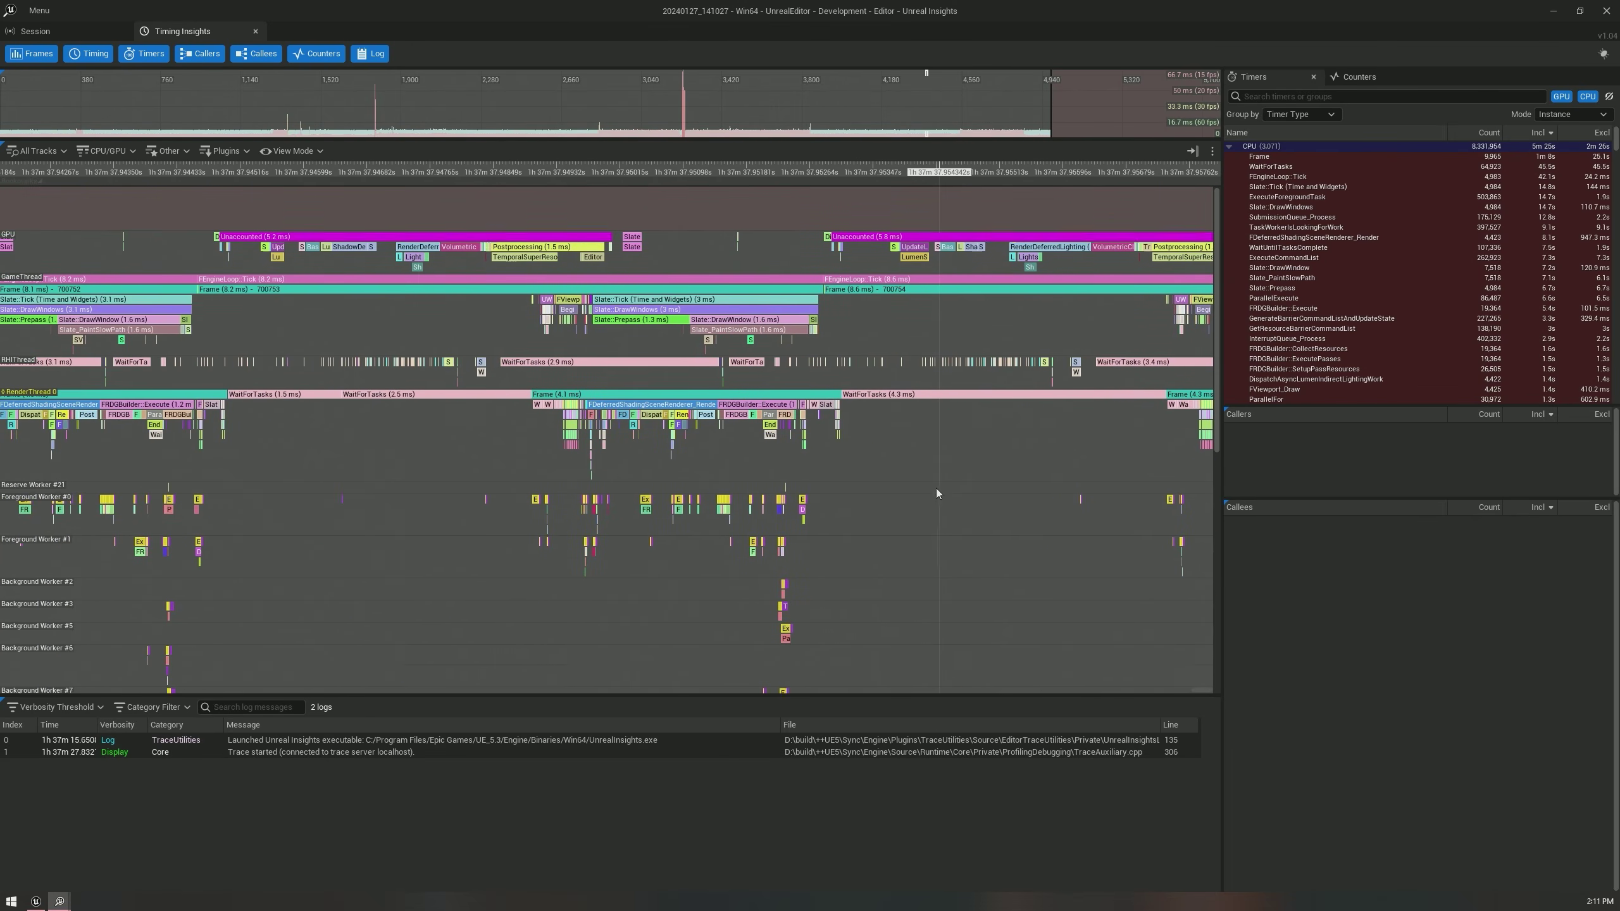
pyautogui.moveTo(418, 487); pyautogui.dragTo(453, 478)
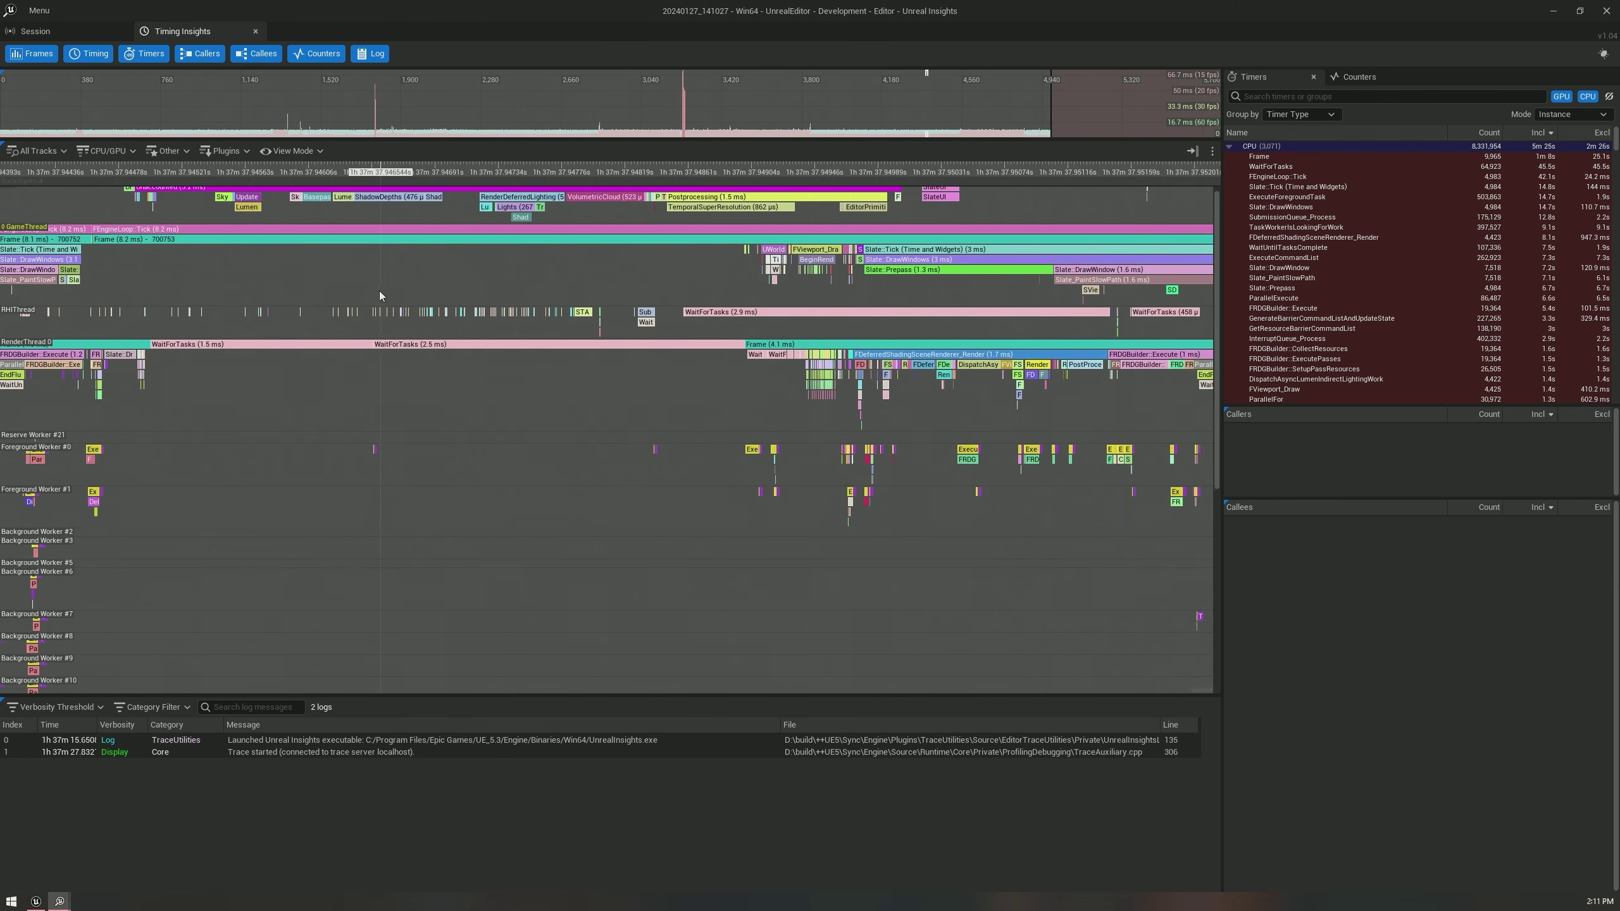
pyautogui.scroll(2, 380, 290)
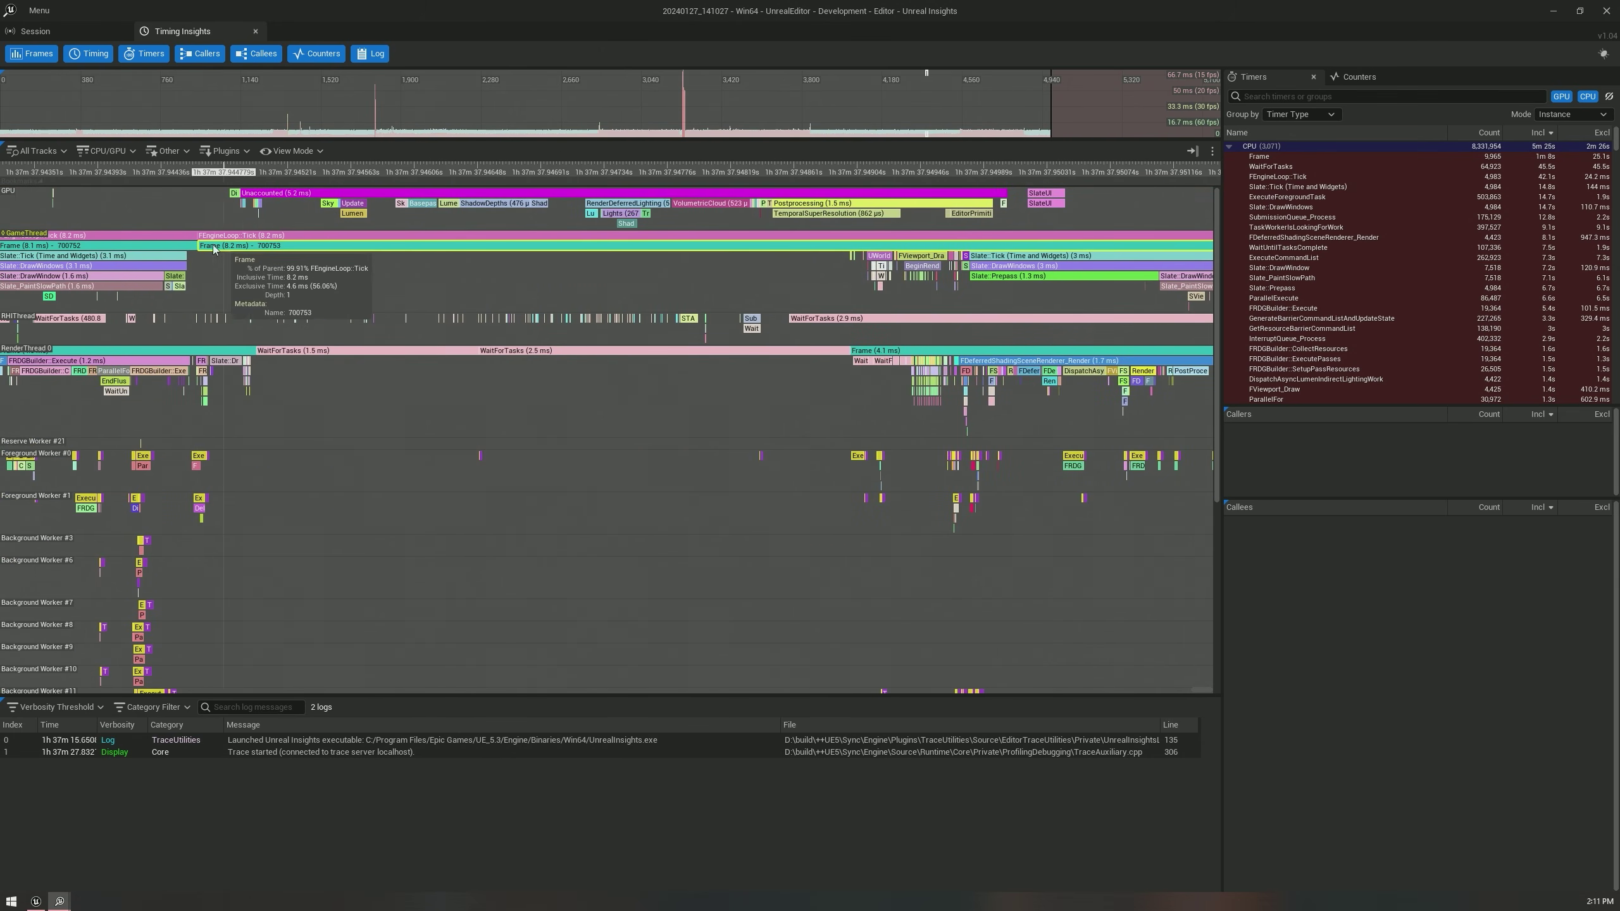
pyautogui.moveTo(668, 280); pyautogui.dragTo(319, 273)
pyautogui.moveTo(508, 274); pyautogui.dragTo(447, 276)
pyautogui.scroll(3, 448, 276)
pyautogui.scroll(3, 476, 271)
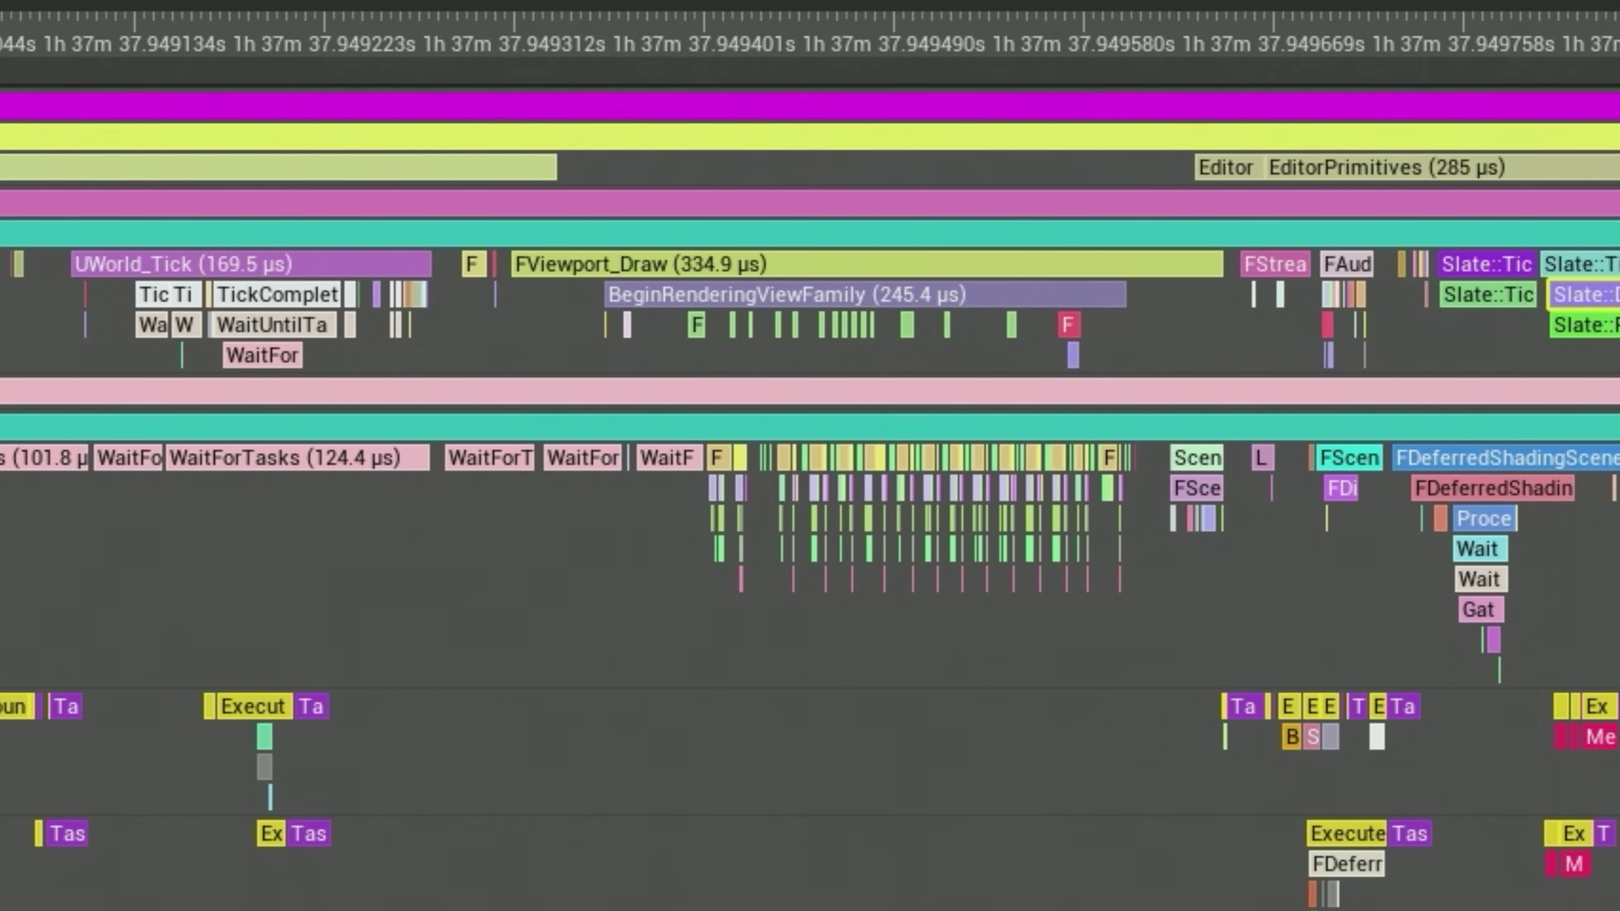
pyautogui.moveTo(1618, 295); pyautogui.dragTo(629, 281)
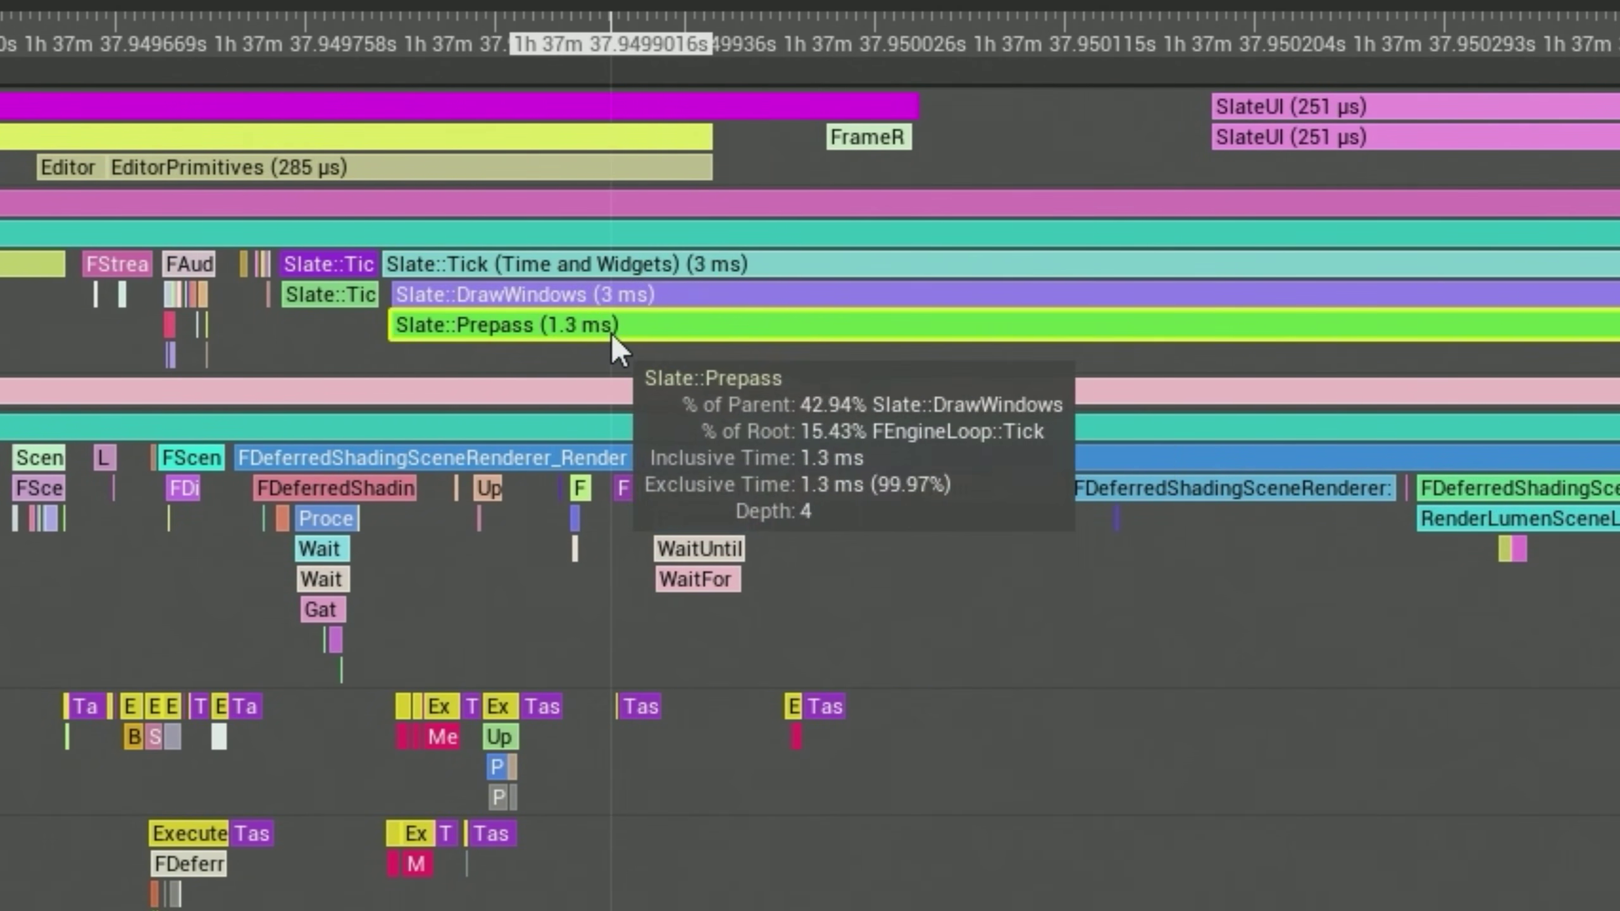
pyautogui.scroll(5, 603, 348)
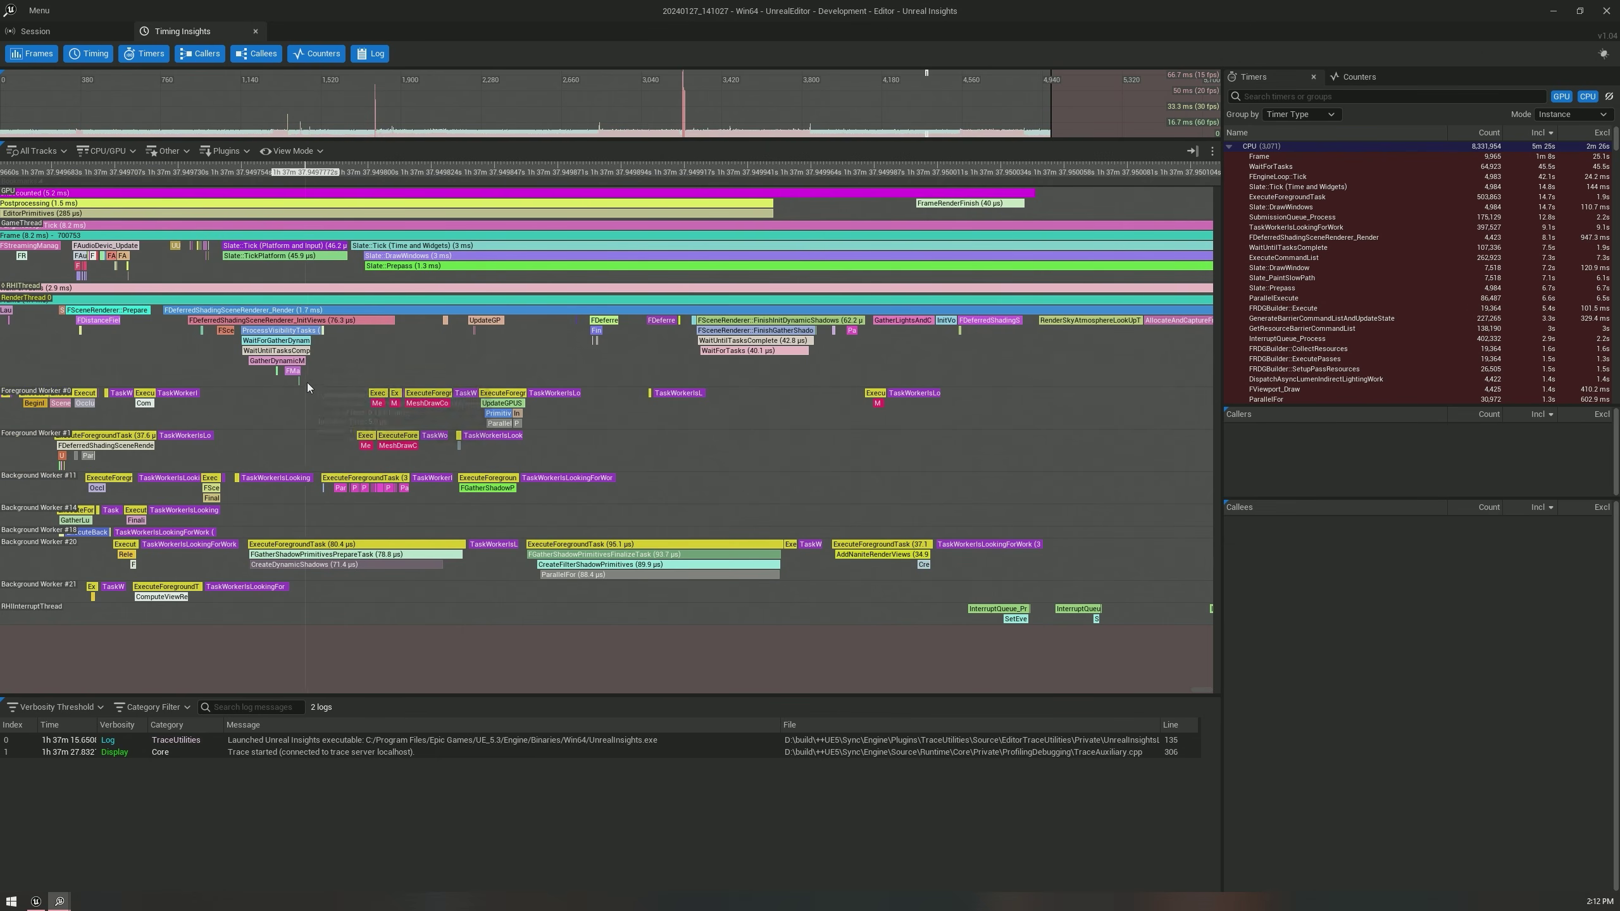
pyautogui.moveTo(377, 340); pyautogui.dragTo(399, 348)
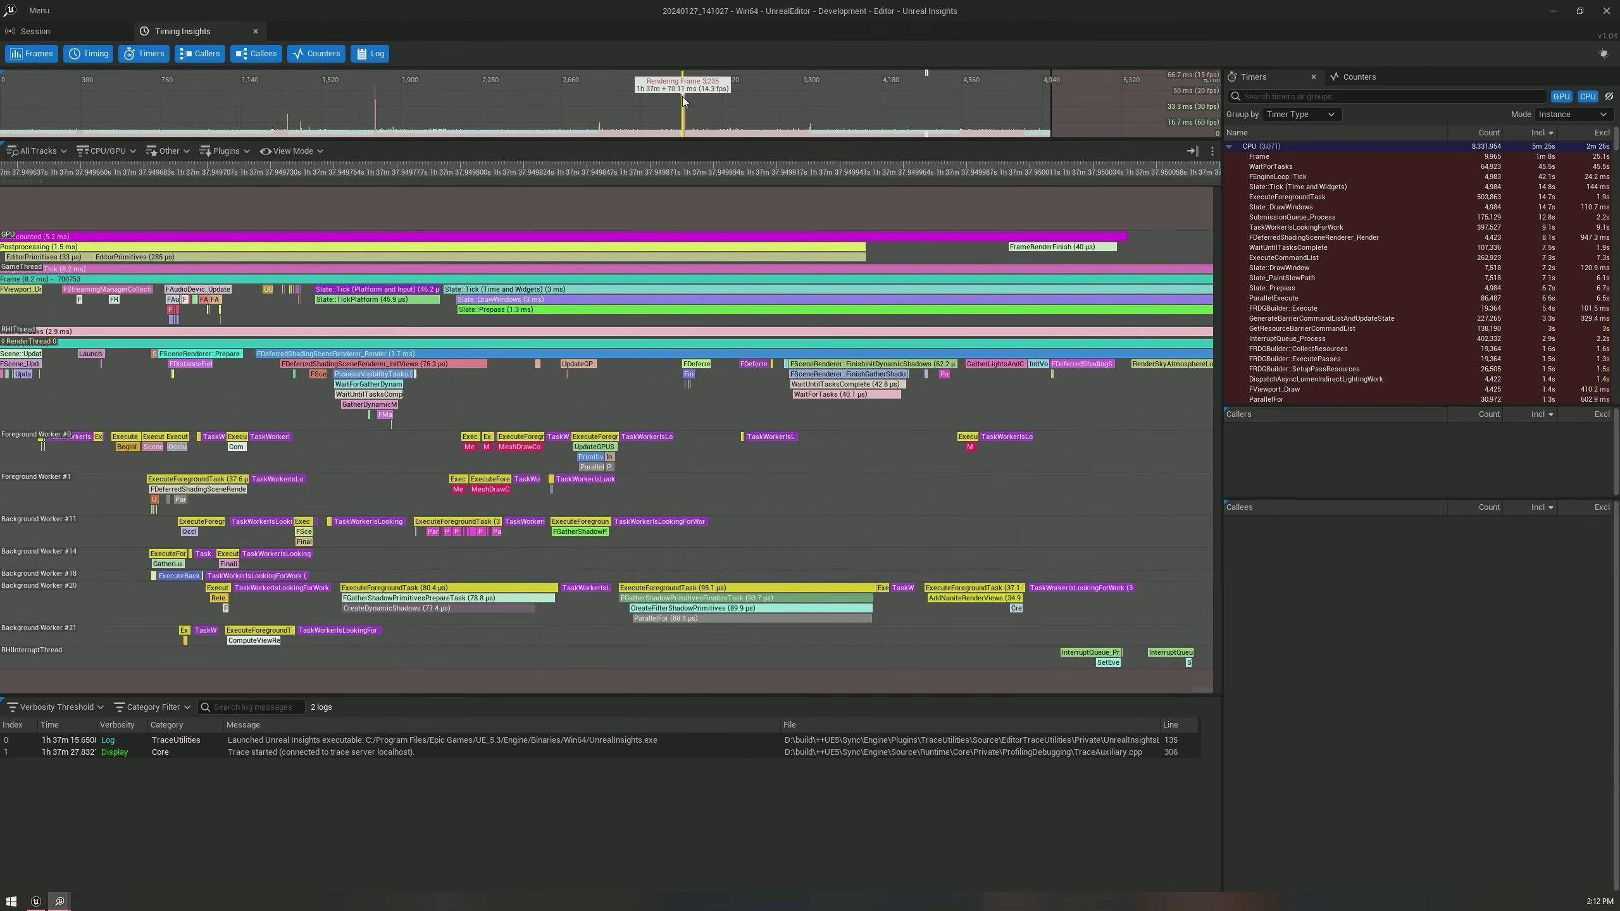
# Select the 70.1 ms spike in the frame overview and fit that frame in the timing view.
pyautogui.click(786, 388)
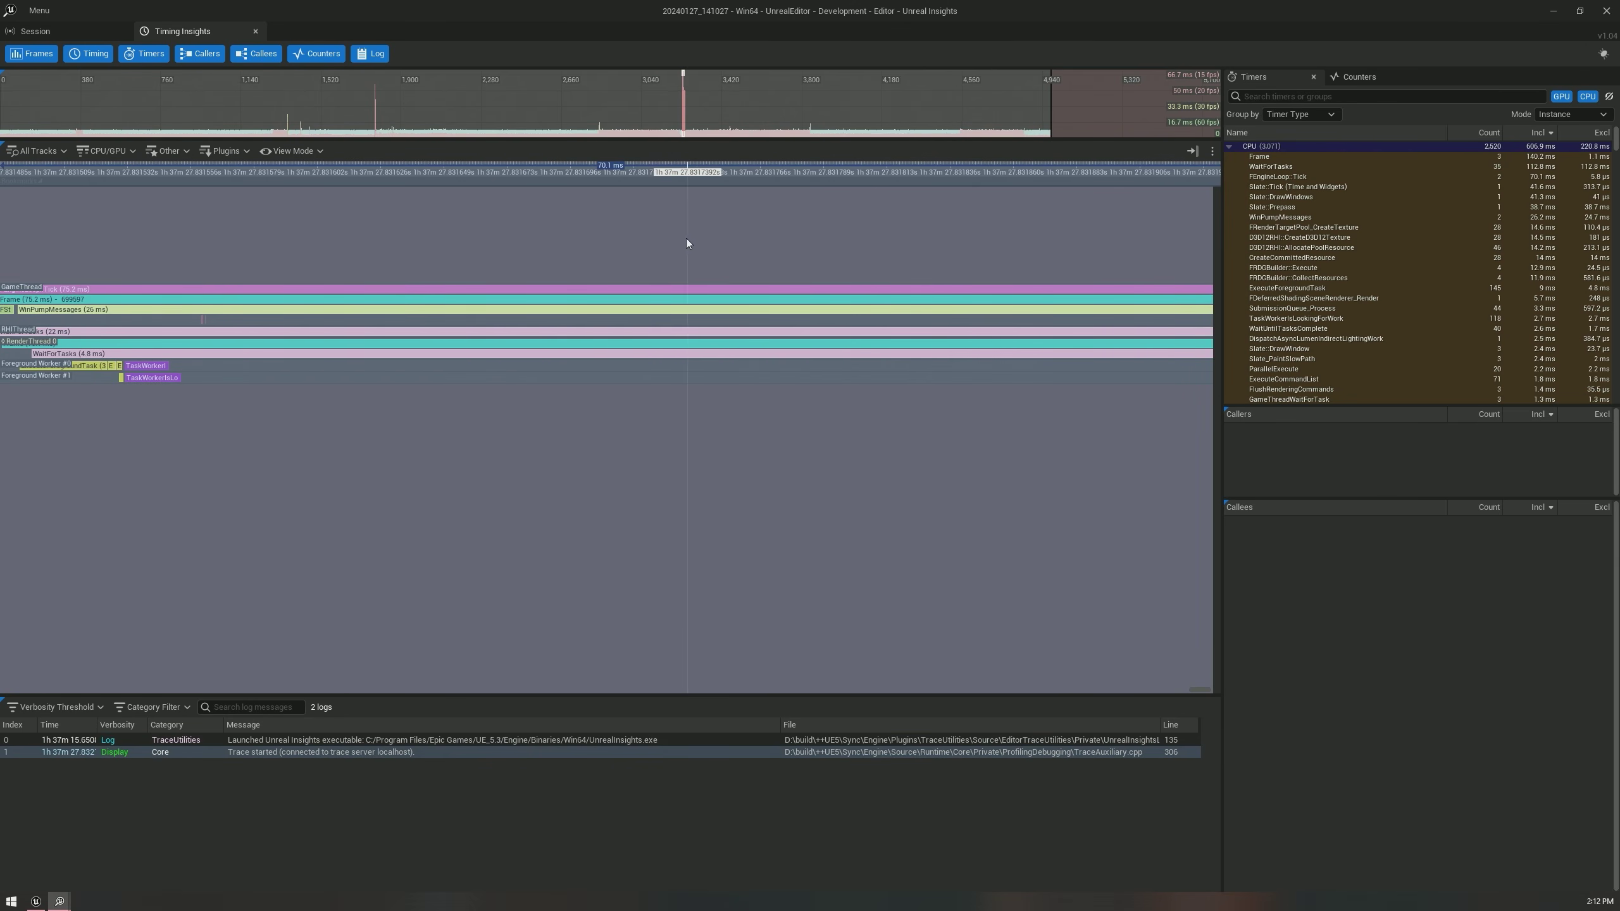
pyautogui.press('f')
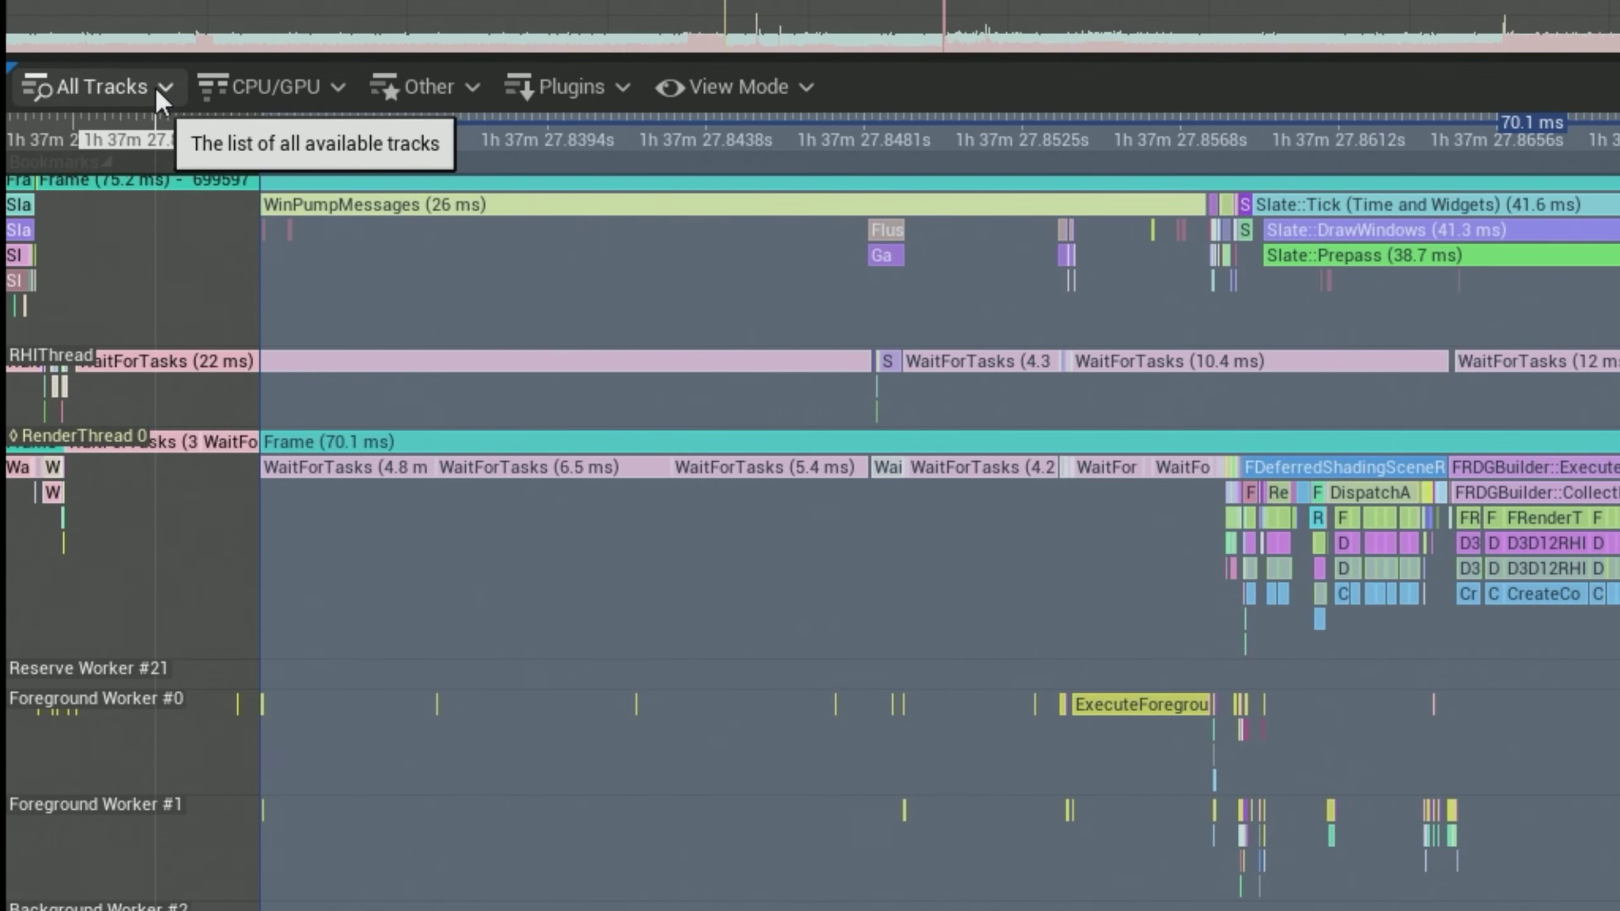
# Hide the GameThread track and show it again, and review the list of all available tracks.
pyautogui.click(57, 151)
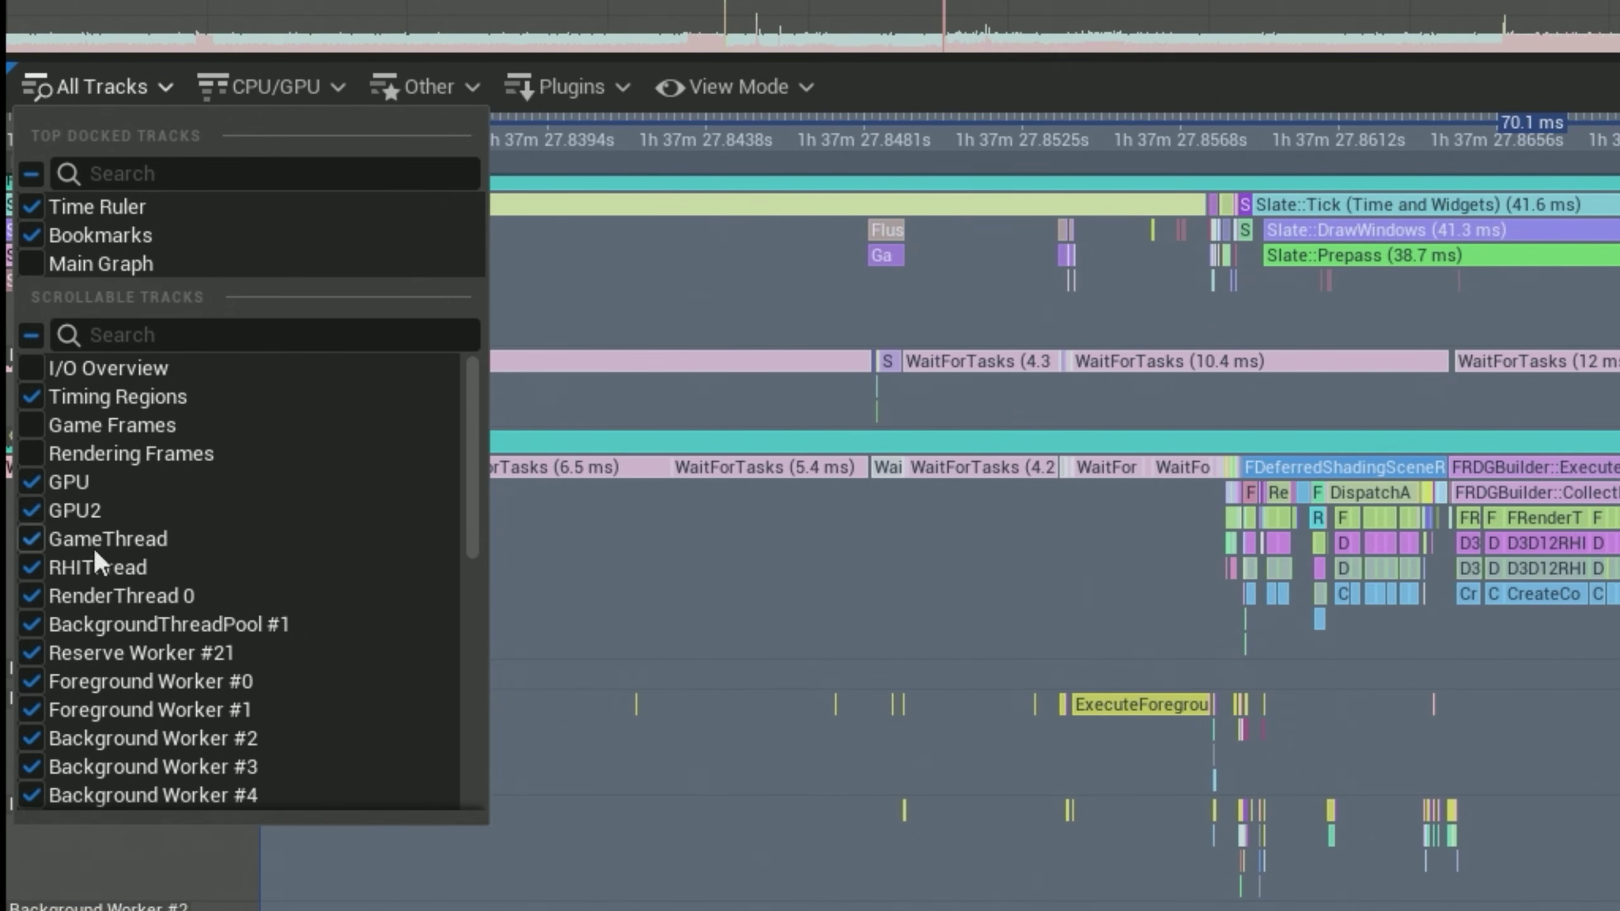
pyautogui.click(36, 542)
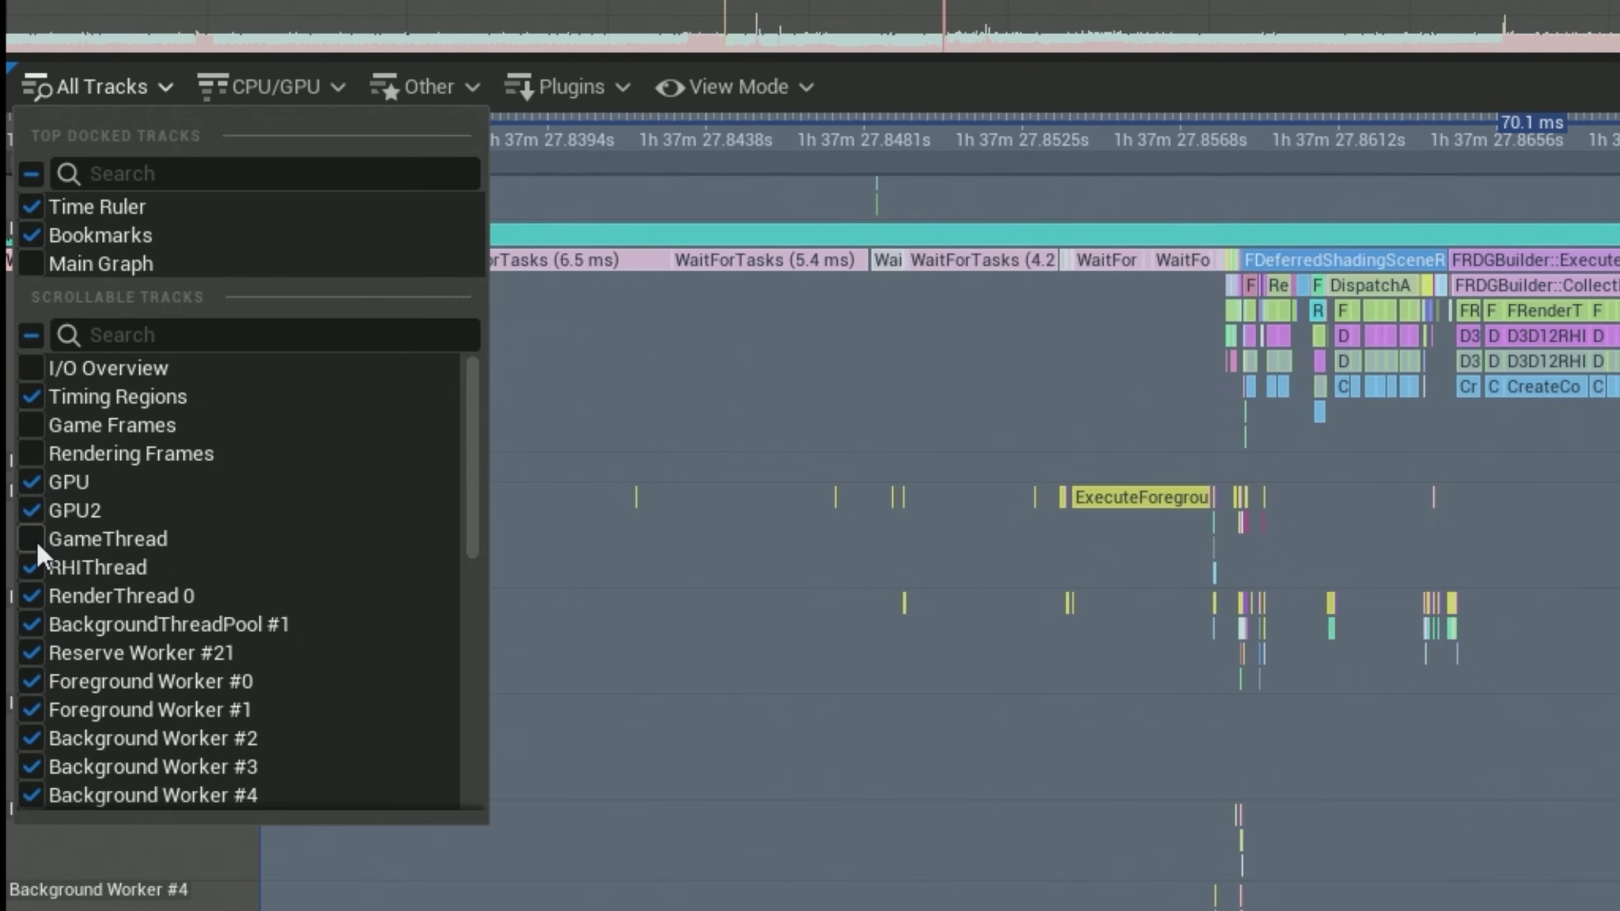
pyautogui.click(36, 542)
pyautogui.scroll(-6, 73, 543)
pyautogui.scroll(5, 80, 641)
pyautogui.scroll(1, 274, 565)
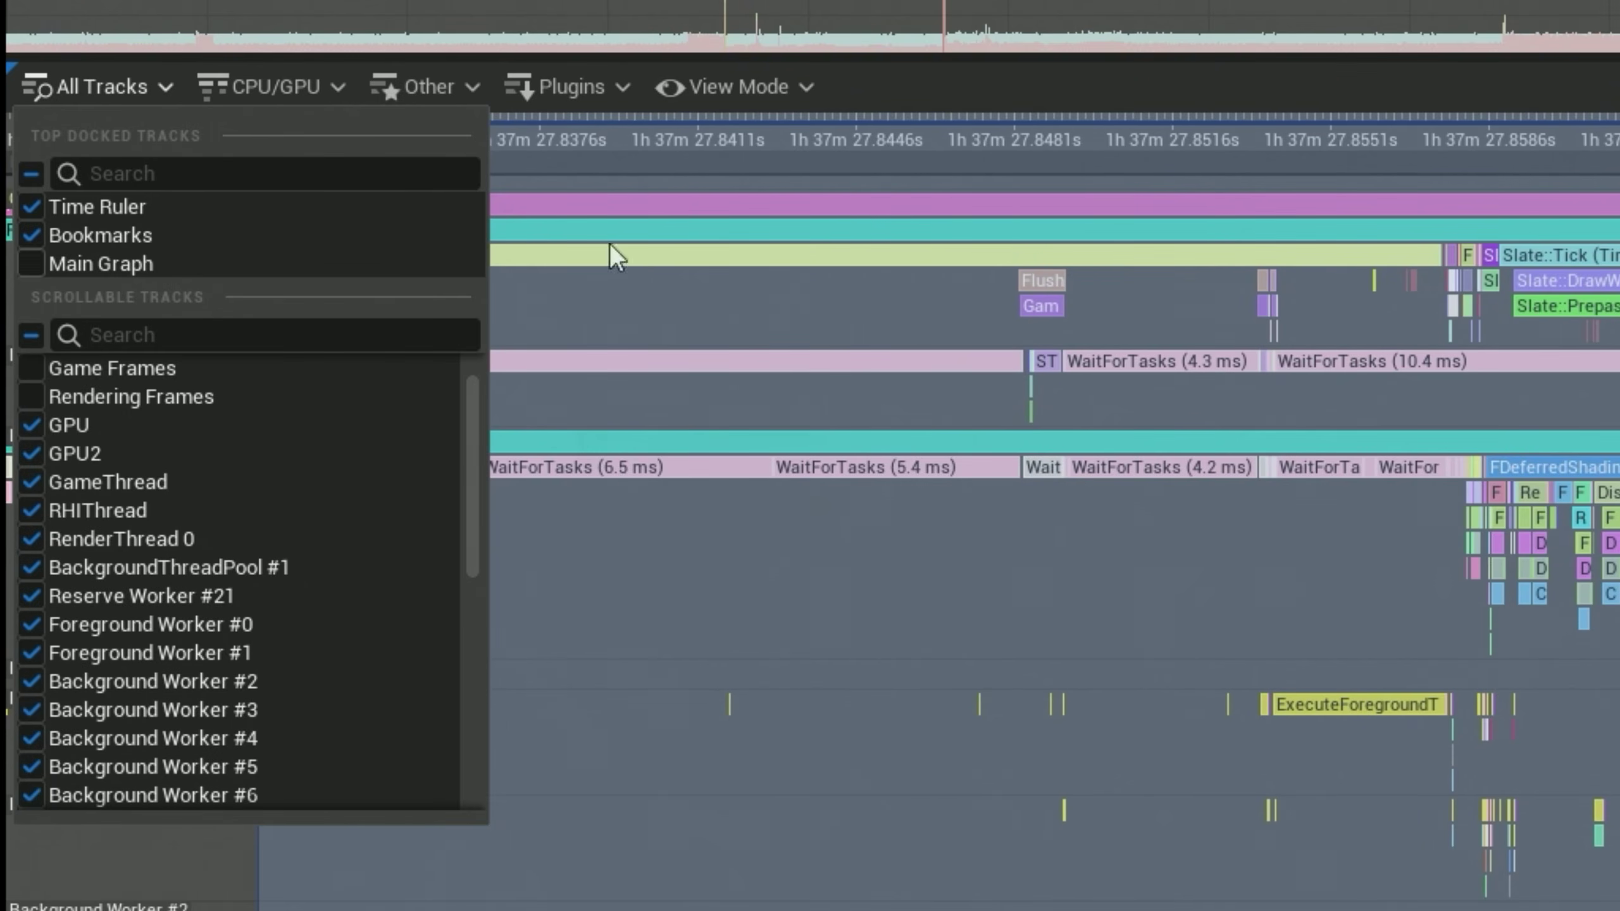
pyautogui.scroll(-5, 274, 556)
pyautogui.scroll(7, 312, 572)
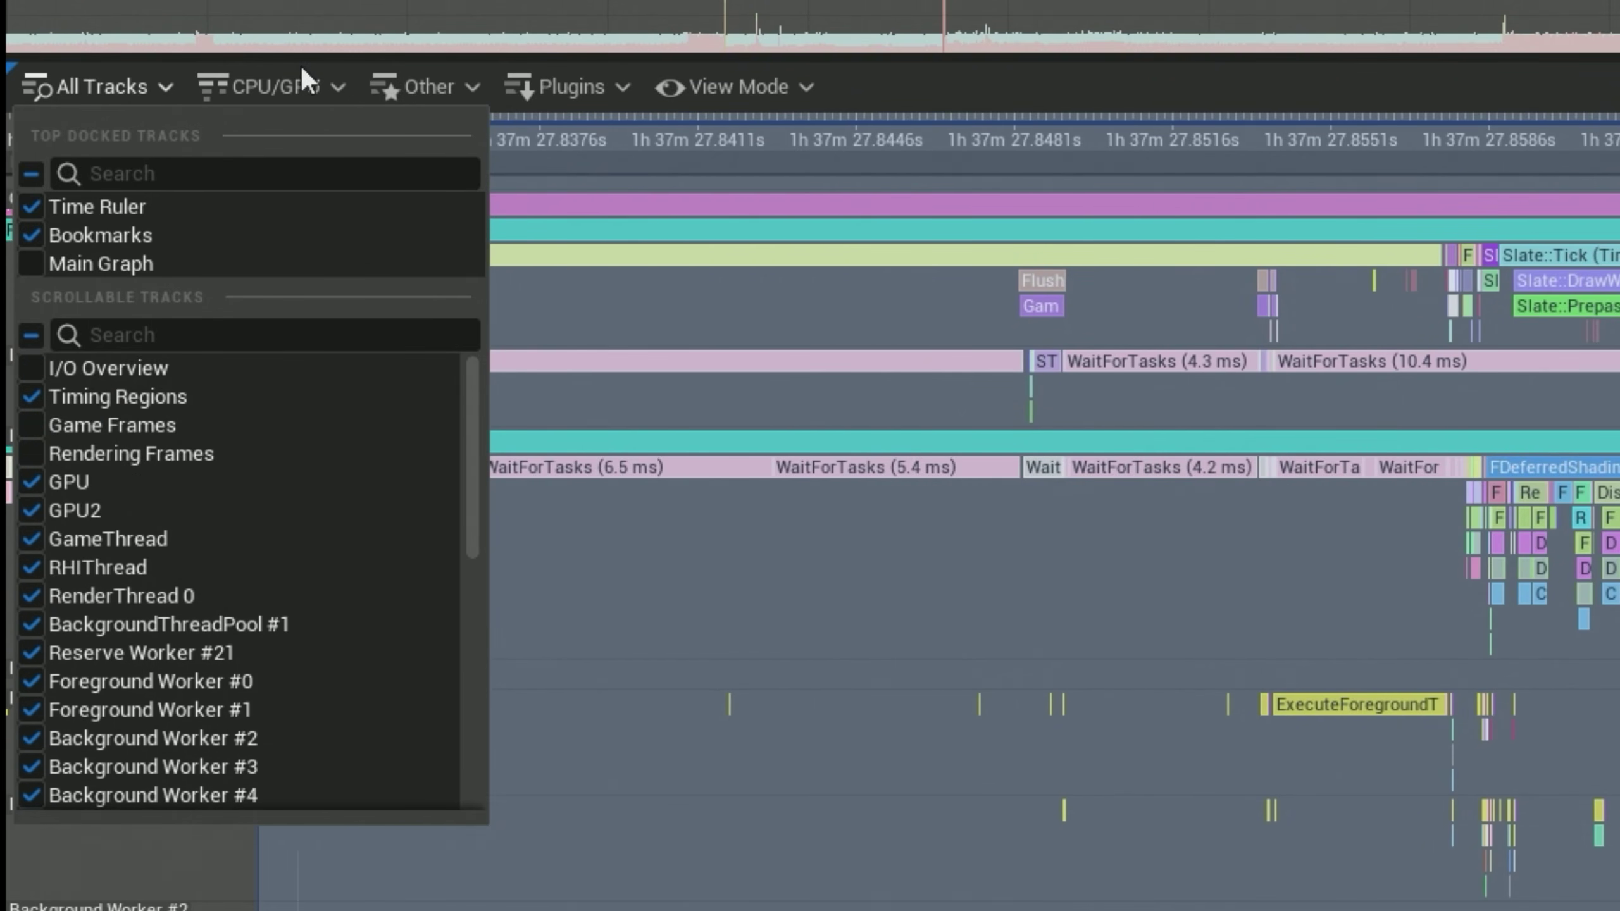
# Review the CPU/GPU thread groups, the other track types and the plugin tracks that can be displayed.
pyautogui.click(300, 83)
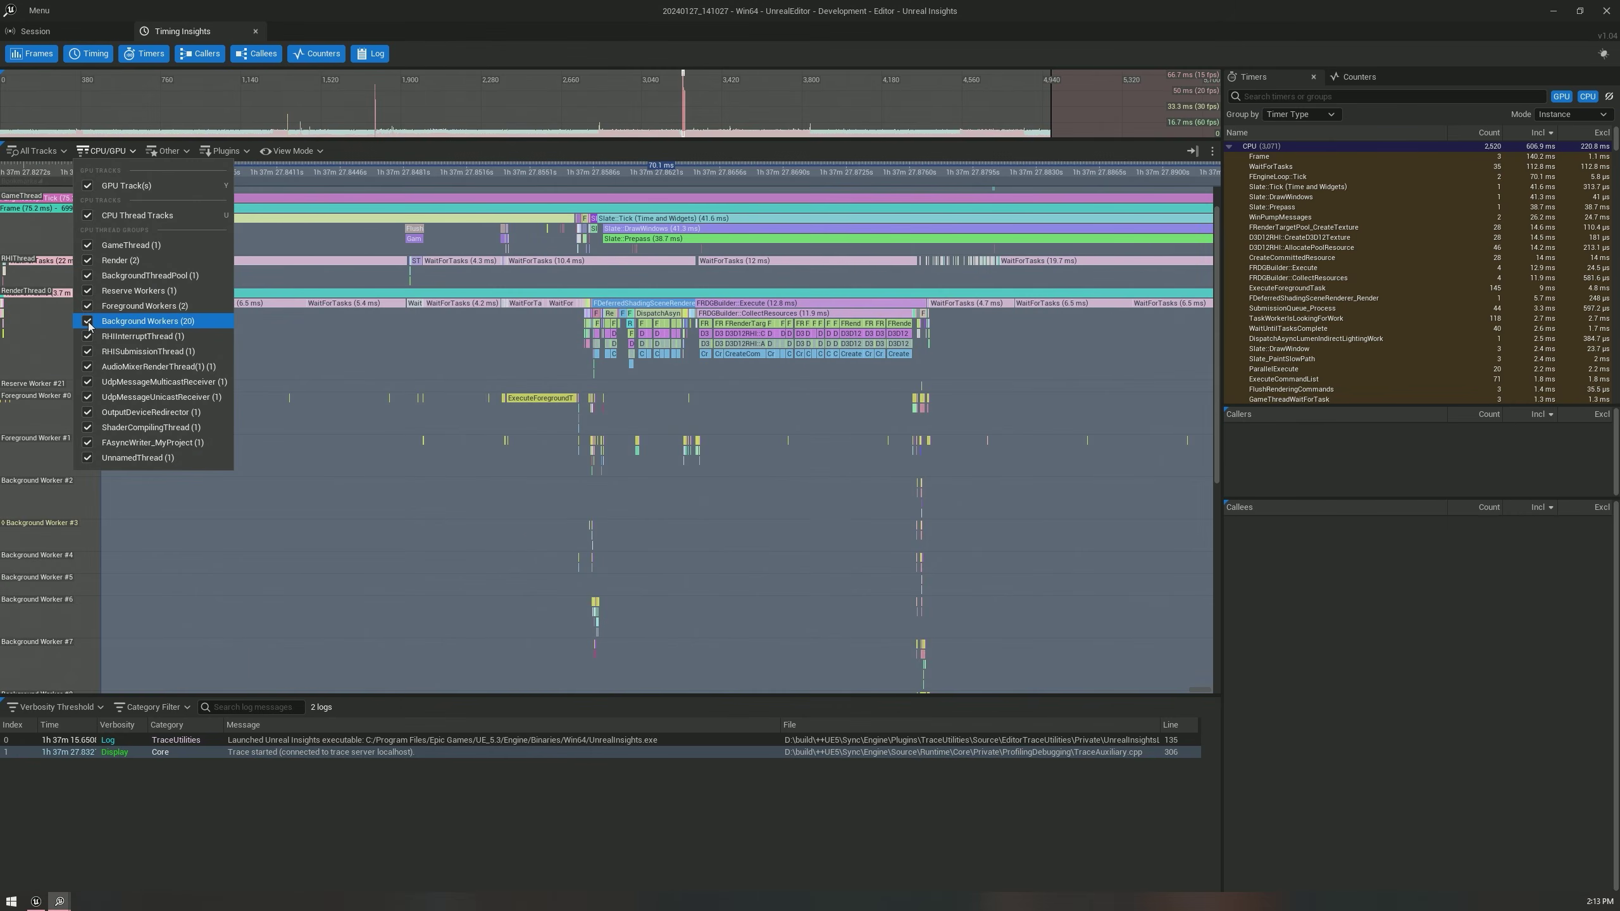
pyautogui.click(225, 513)
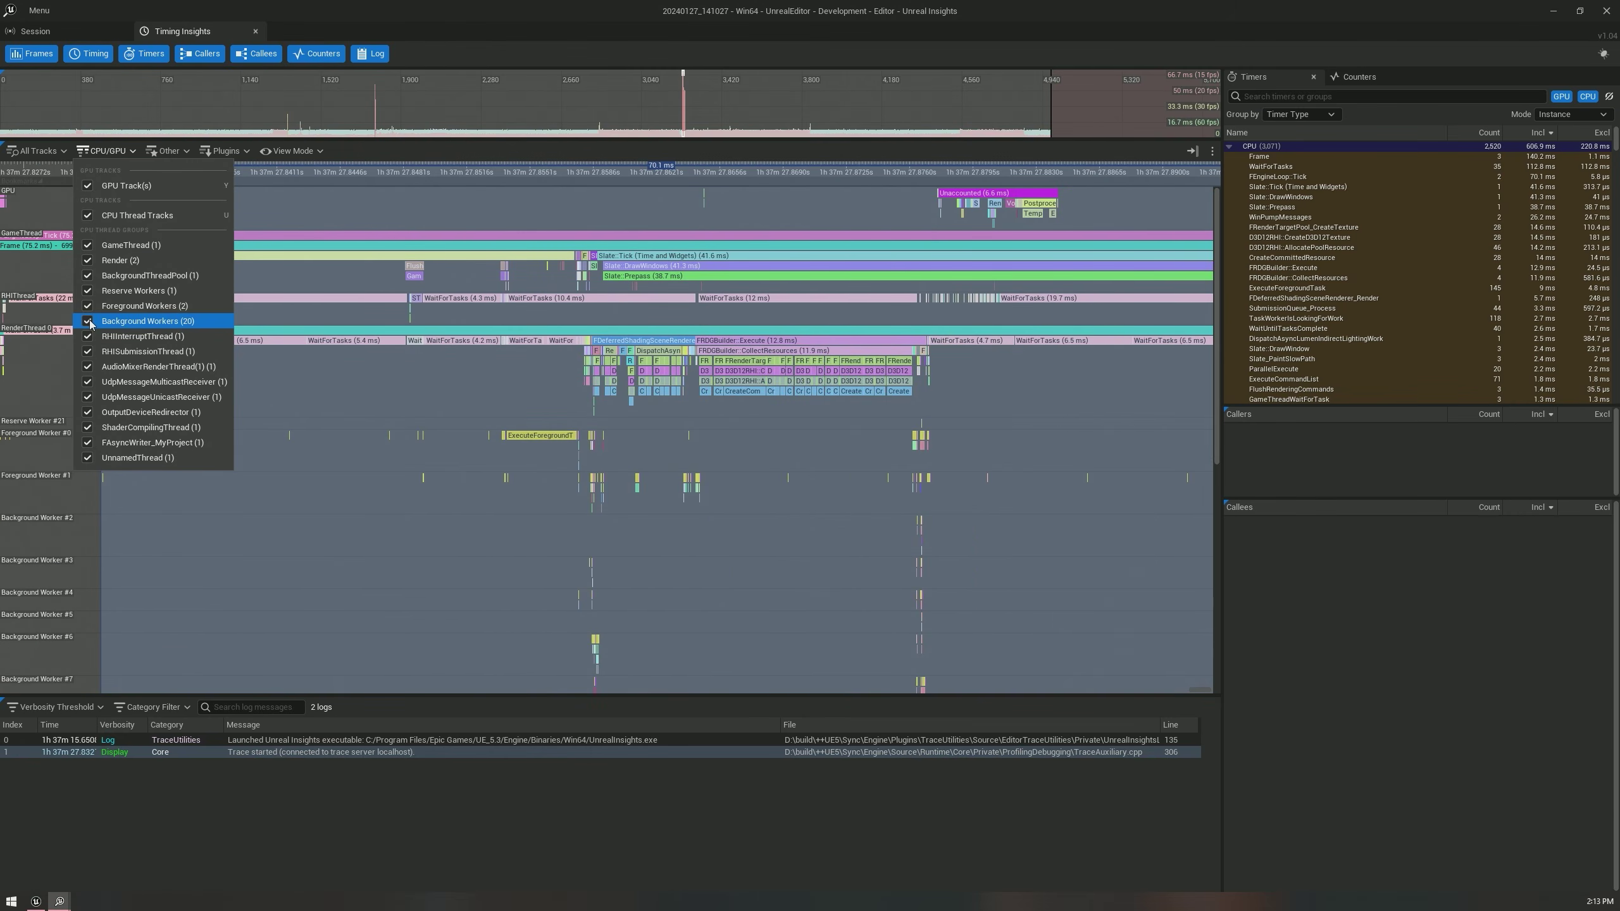
pyautogui.click(168, 150)
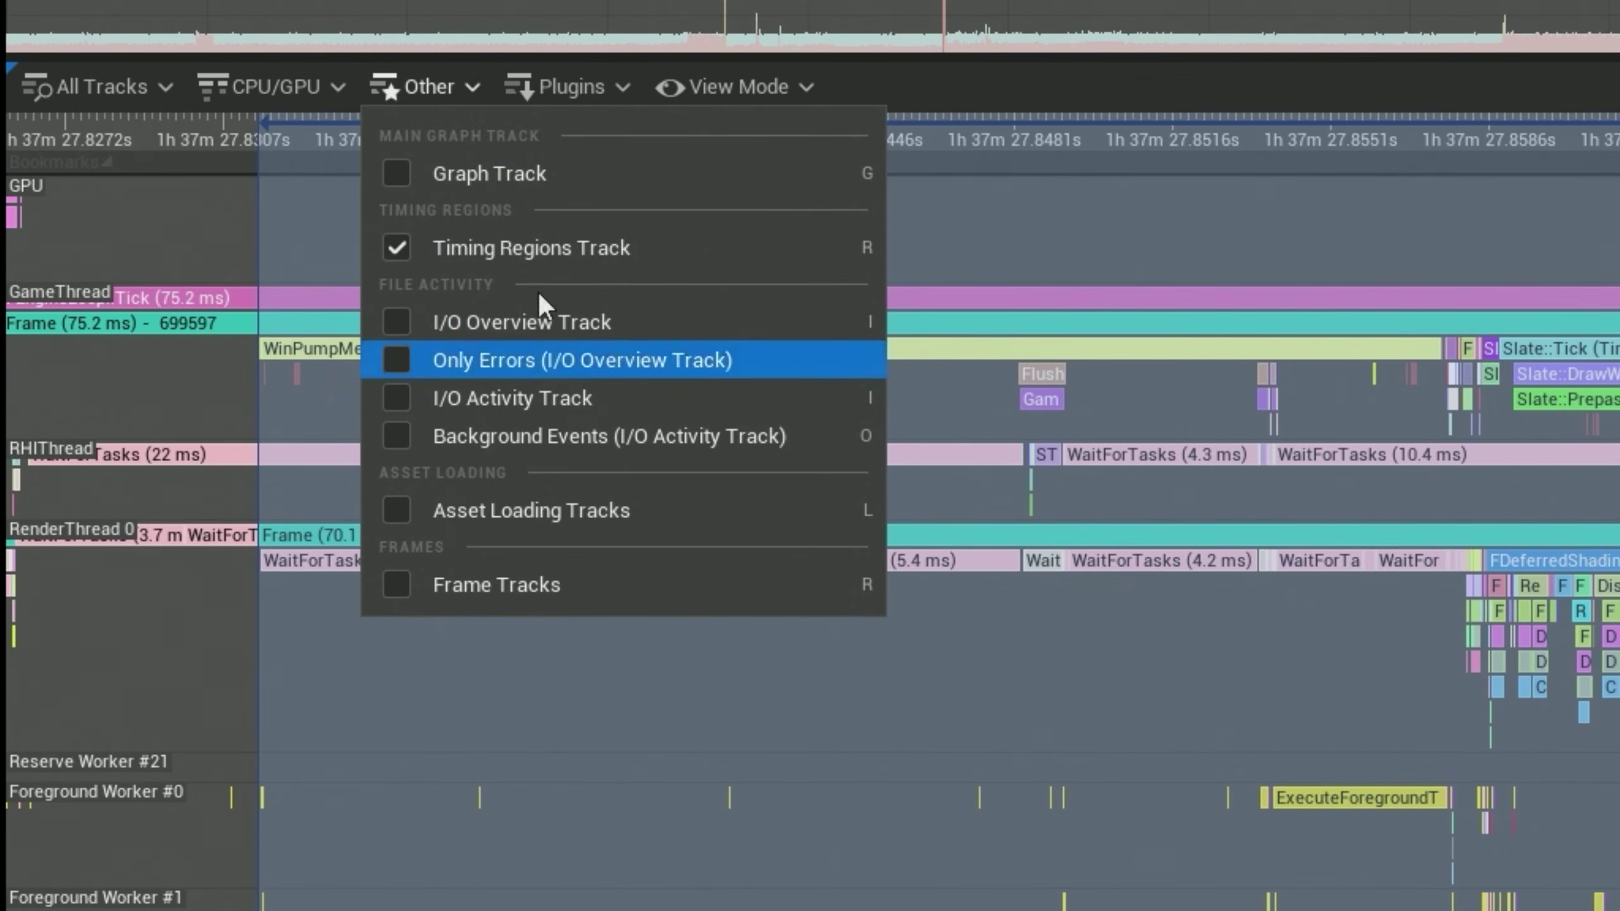
pyautogui.click(607, 80)
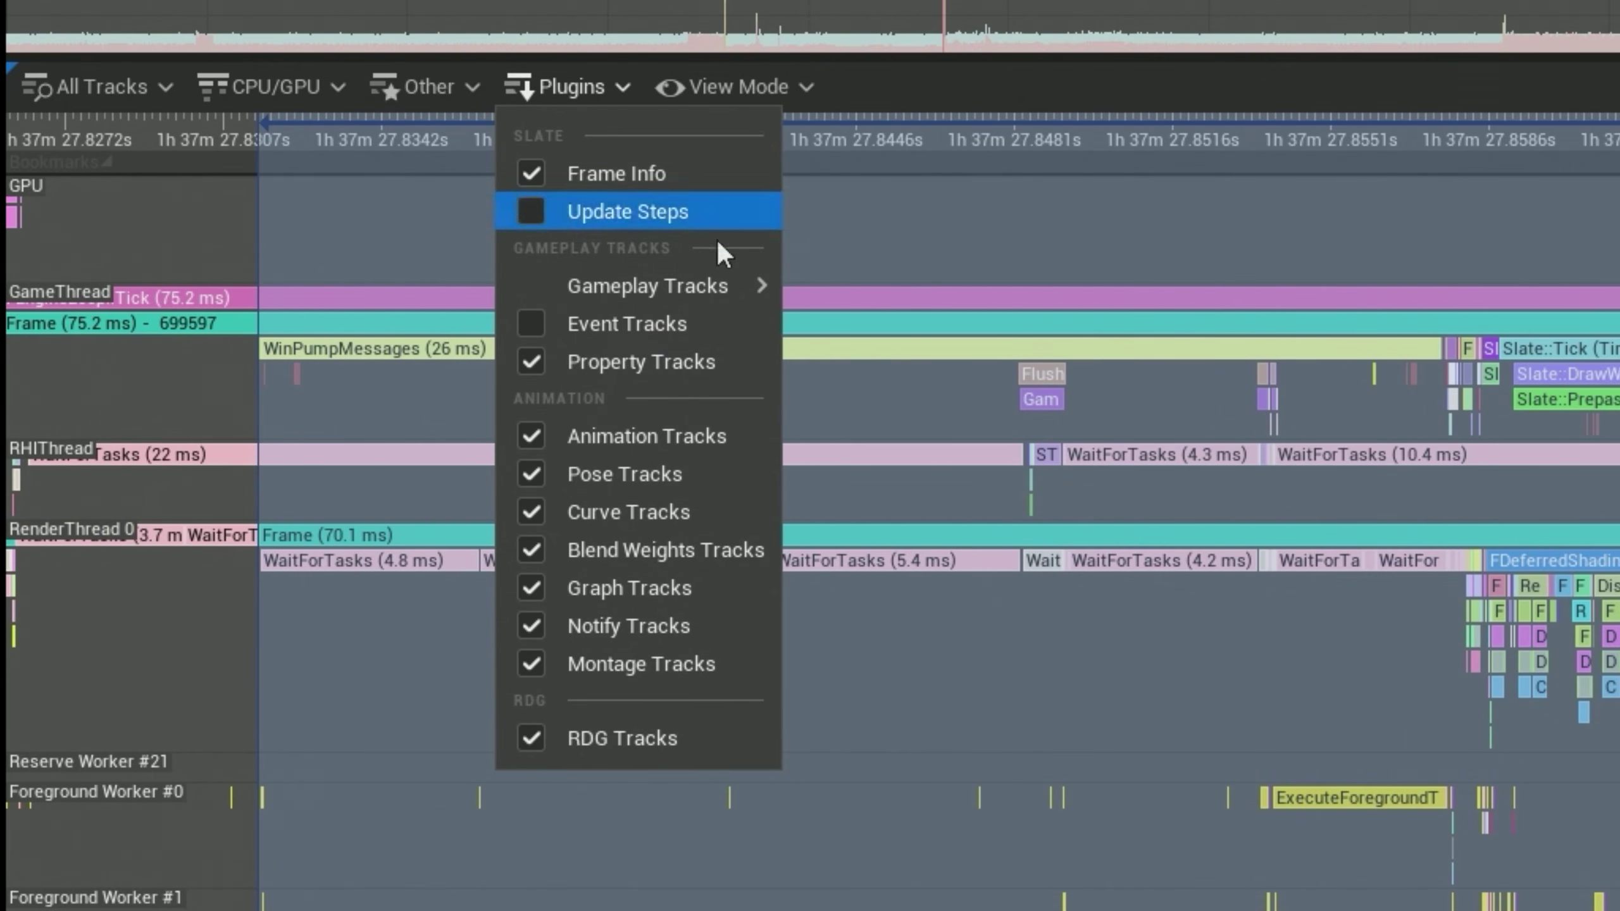
pyautogui.click(408, 87)
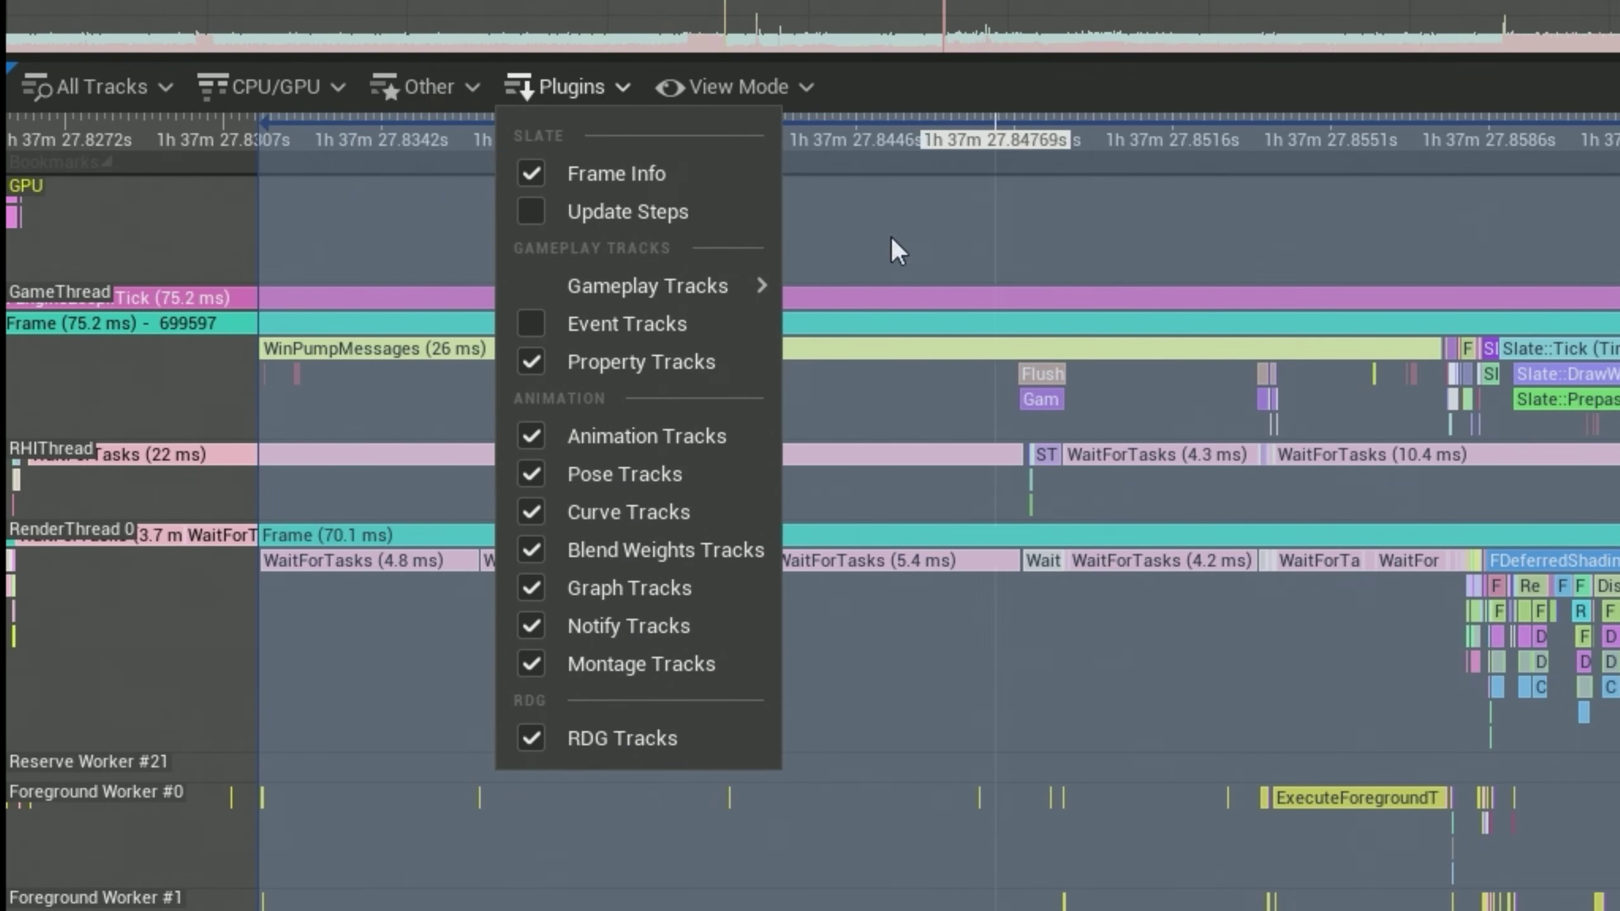
# Review the view mode options and switch the timing tracks to Compact Mode.
pyautogui.click(717, 80)
pyautogui.moveTo(1378, 219); pyautogui.dragTo(867, 280)
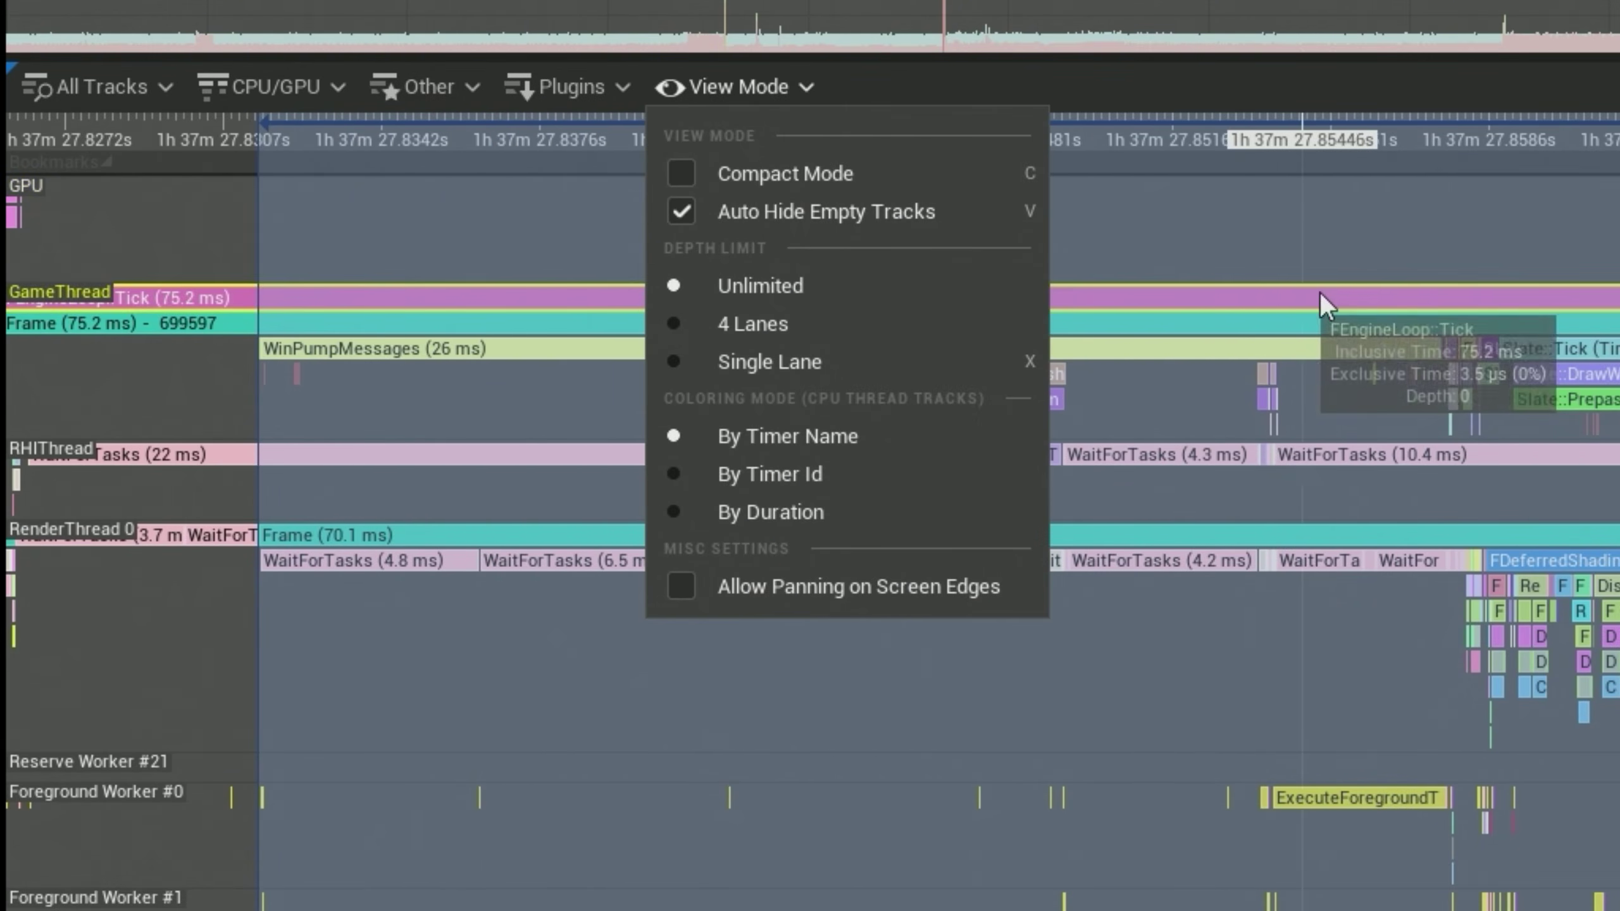
pyautogui.moveTo(344, 229); pyautogui.dragTo(374, 215)
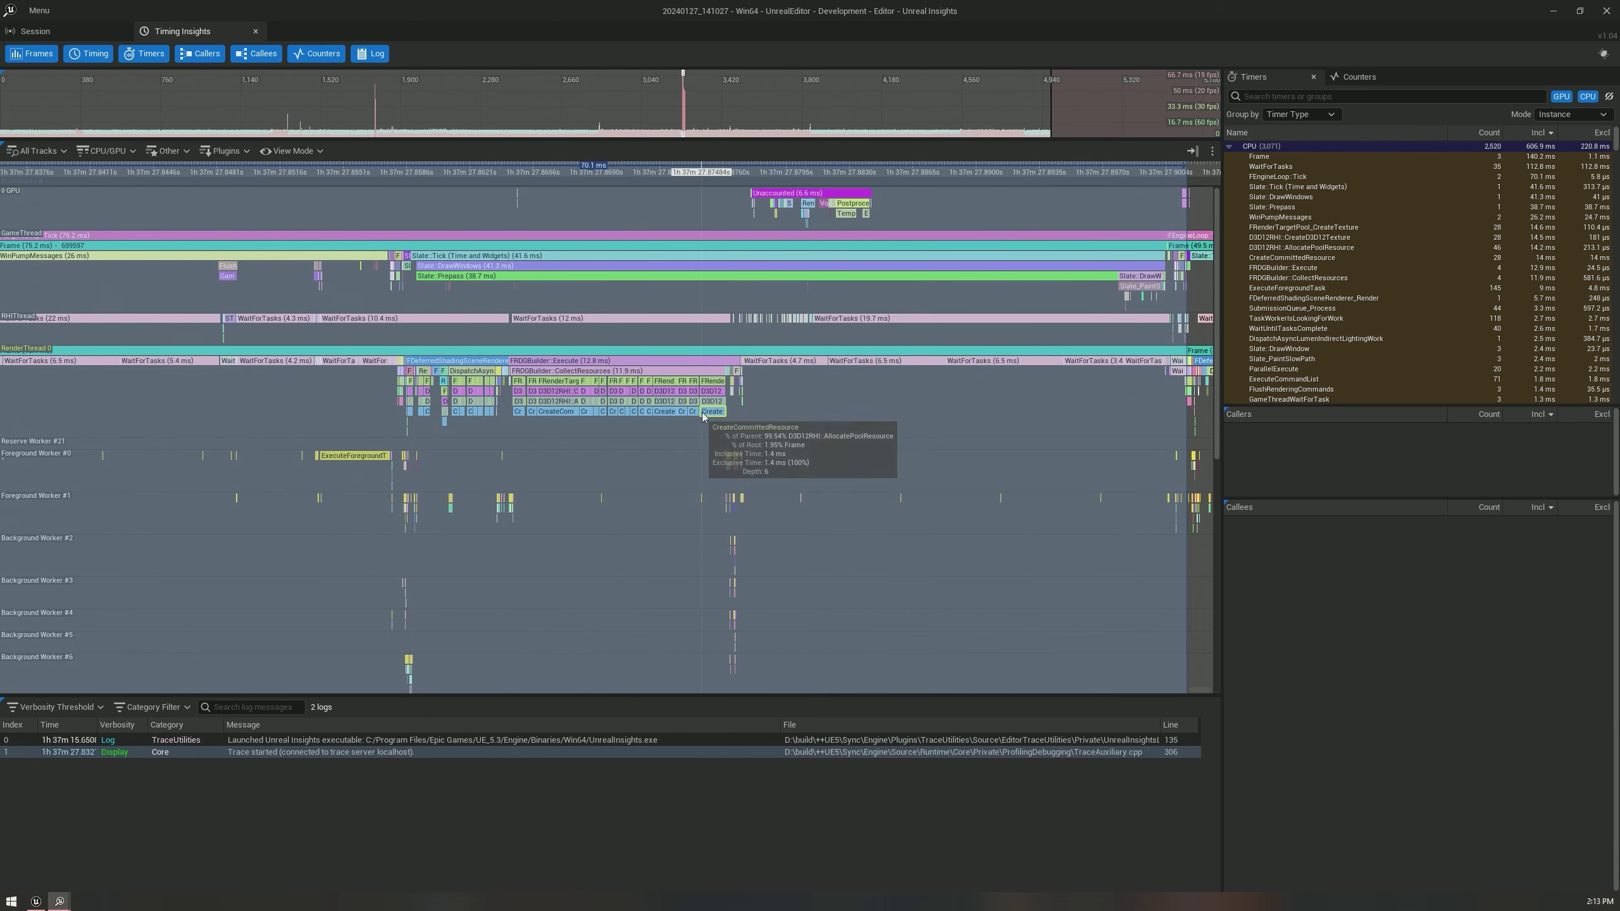
pyautogui.press('c')
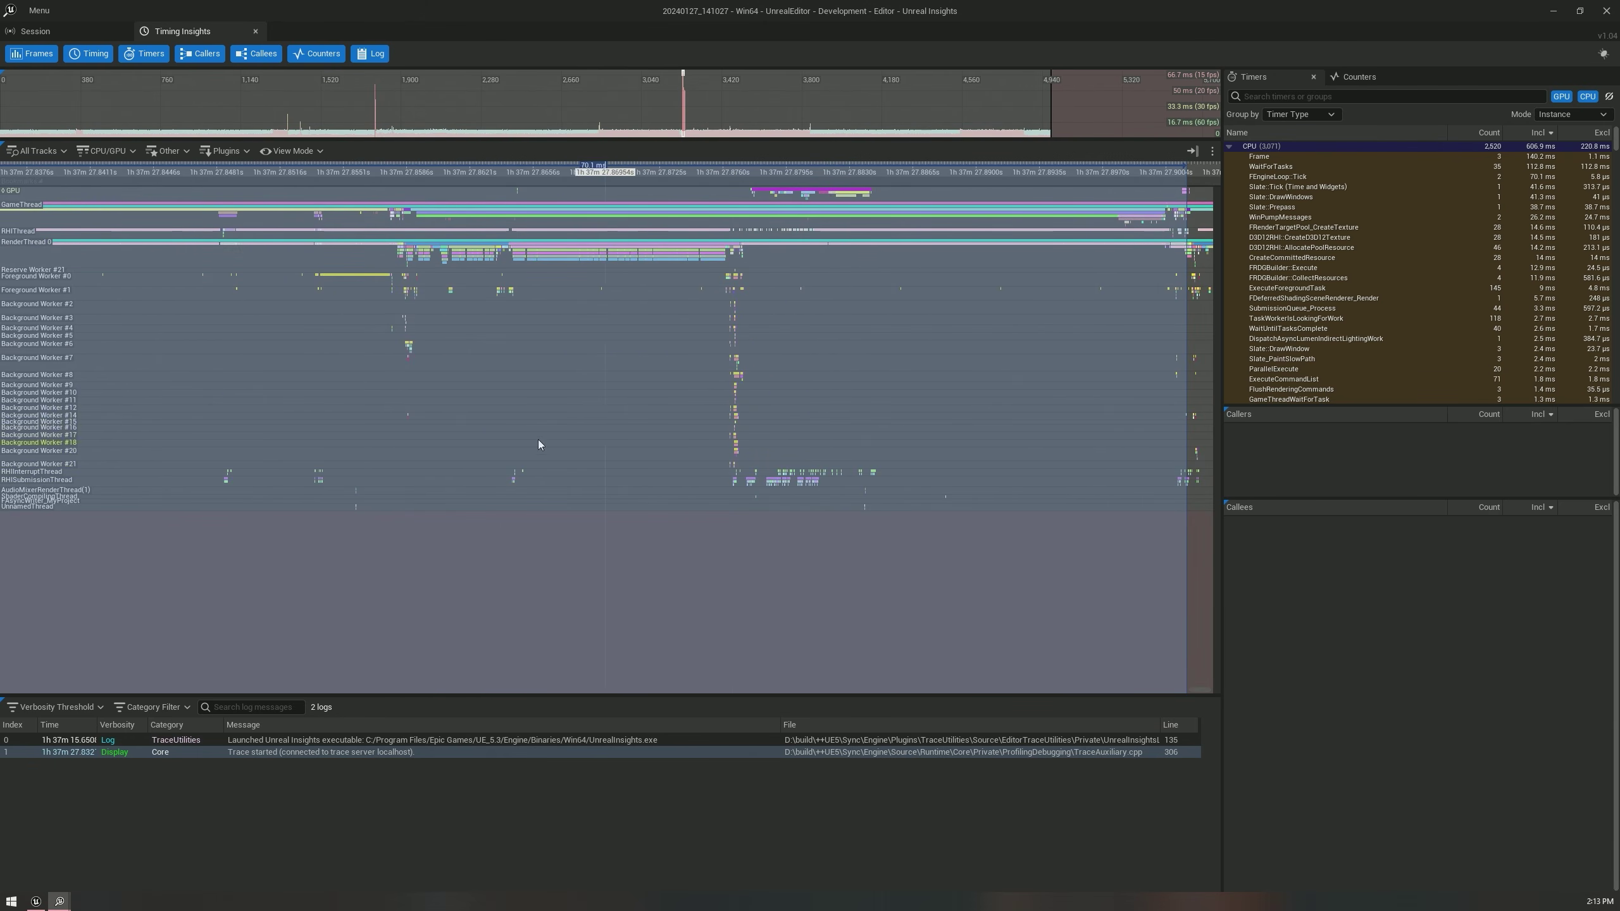
pyautogui.scroll(3, 664, 466)
pyautogui.moveTo(807, 378); pyautogui.dragTo(602, 491)
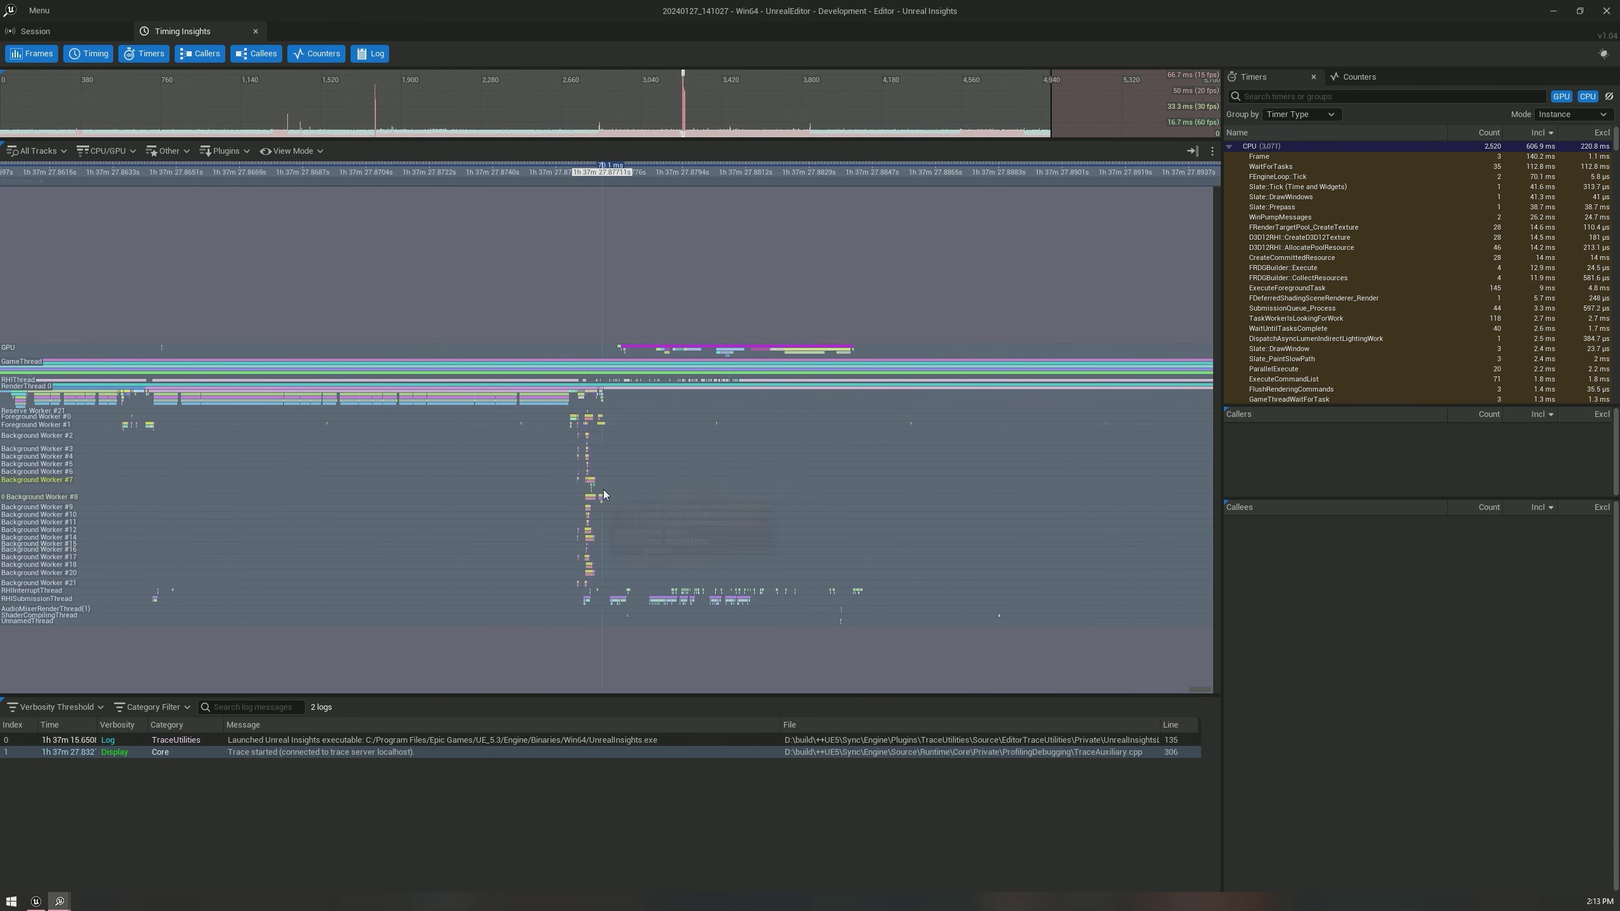
# Examine the frames surrounding the 70.1 ms spike across the thread tracks and select the TraceUtilities log entry.
pyautogui.scroll(-10, 638, 463)
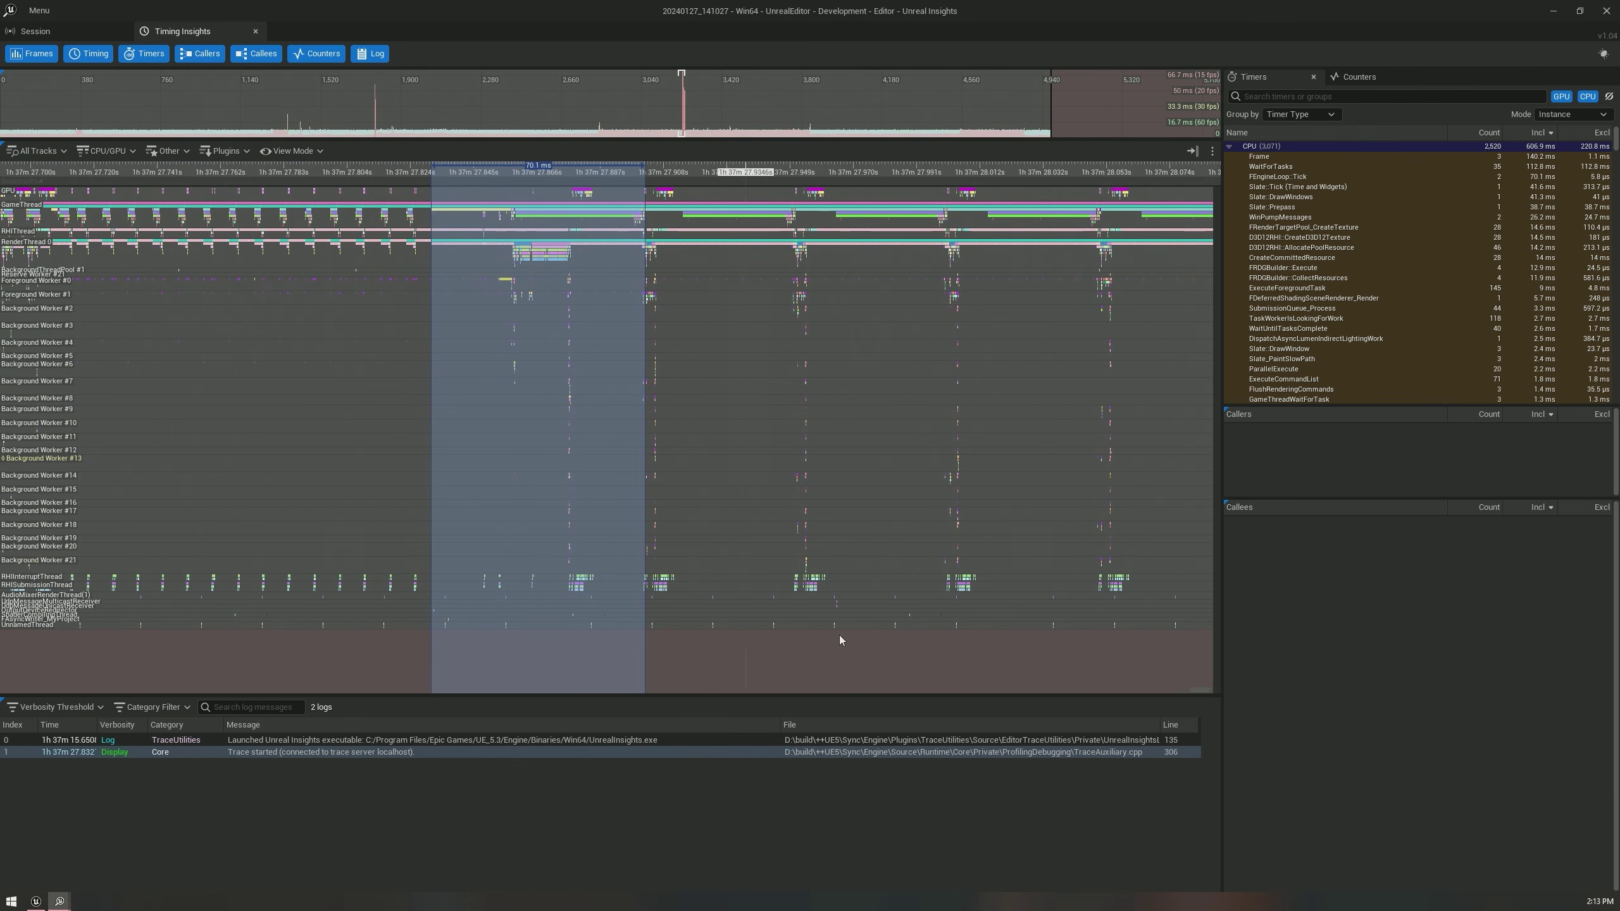
pyautogui.scroll(-3, 856, 619)
pyautogui.moveTo(765, 473); pyautogui.dragTo(719, 463)
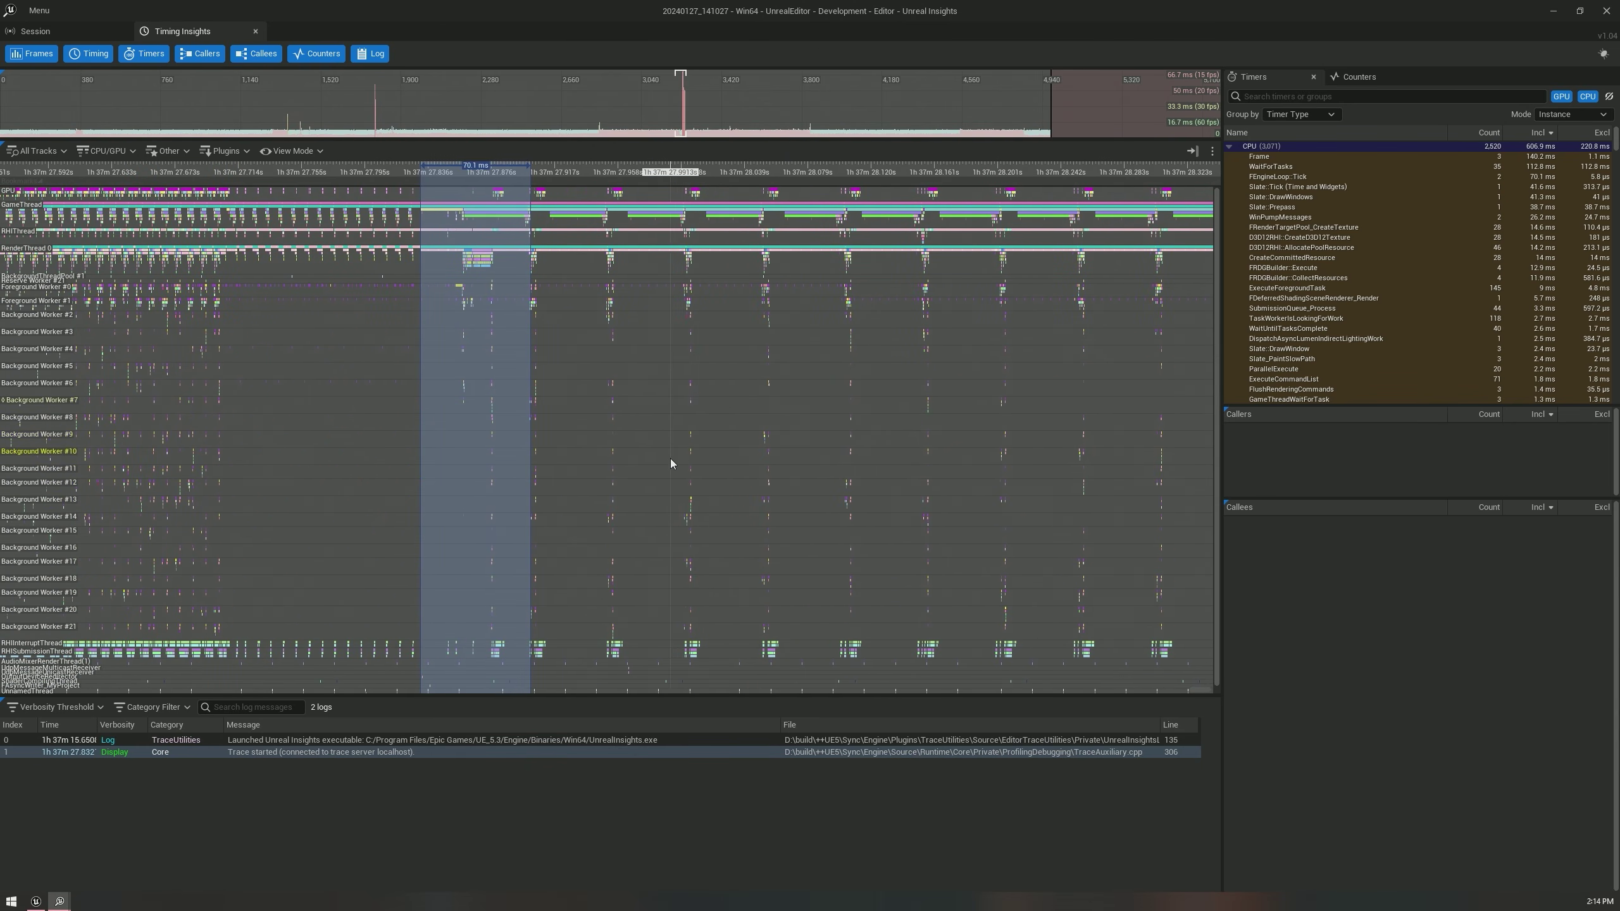
pyautogui.scroll(6, 622, 300)
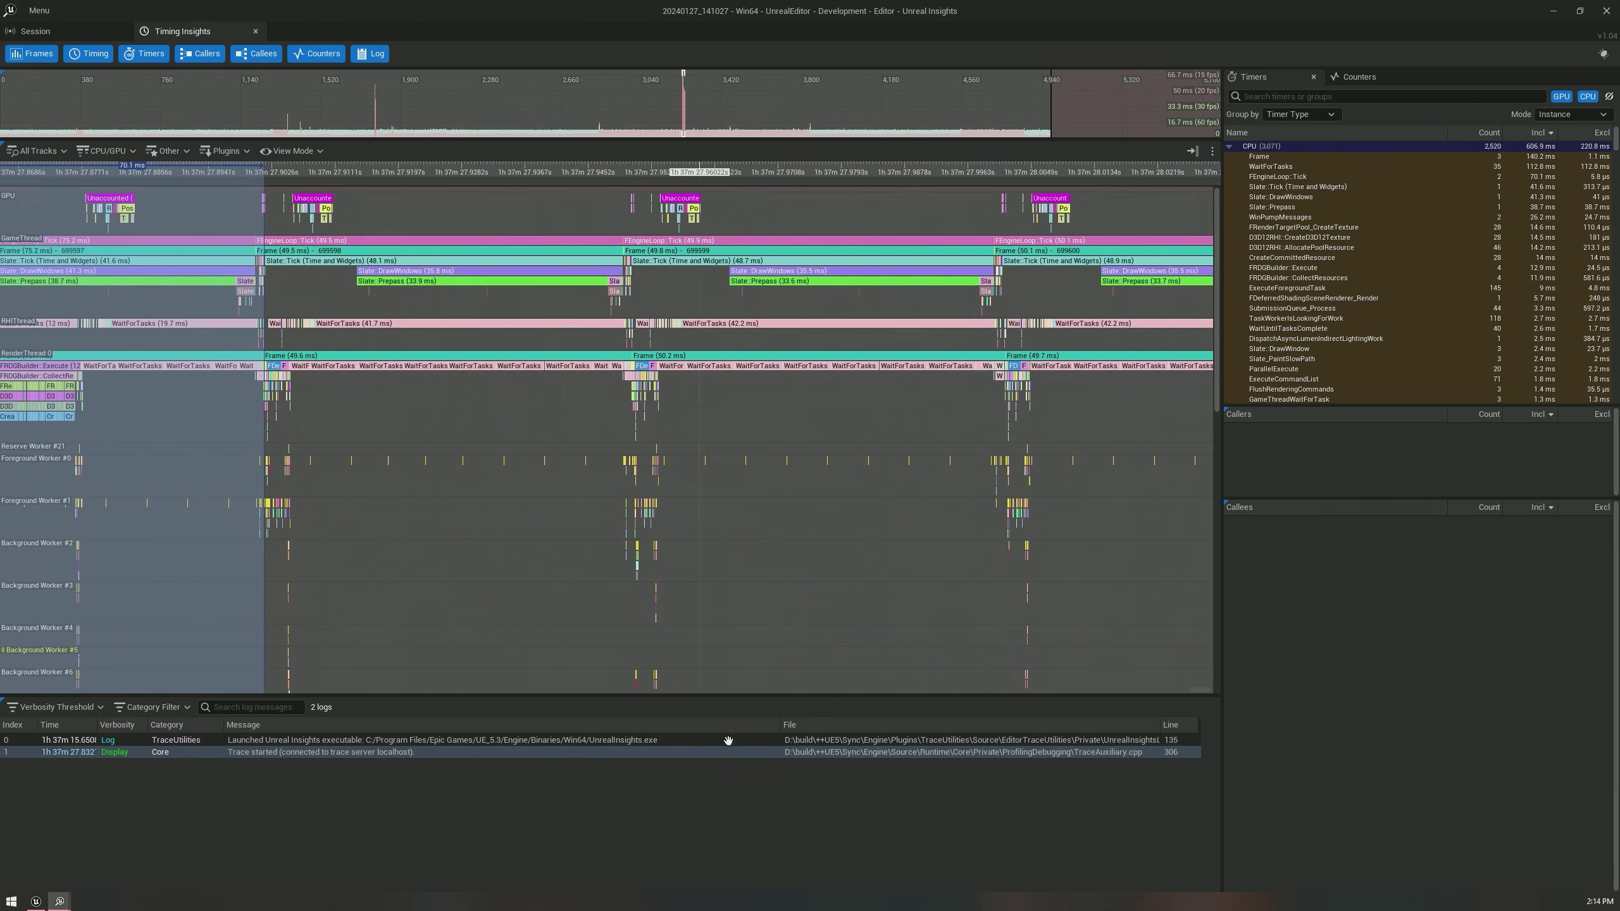
pyautogui.scroll(-2, 712, 689)
pyautogui.moveTo(590, 481); pyautogui.dragTo(676, 450)
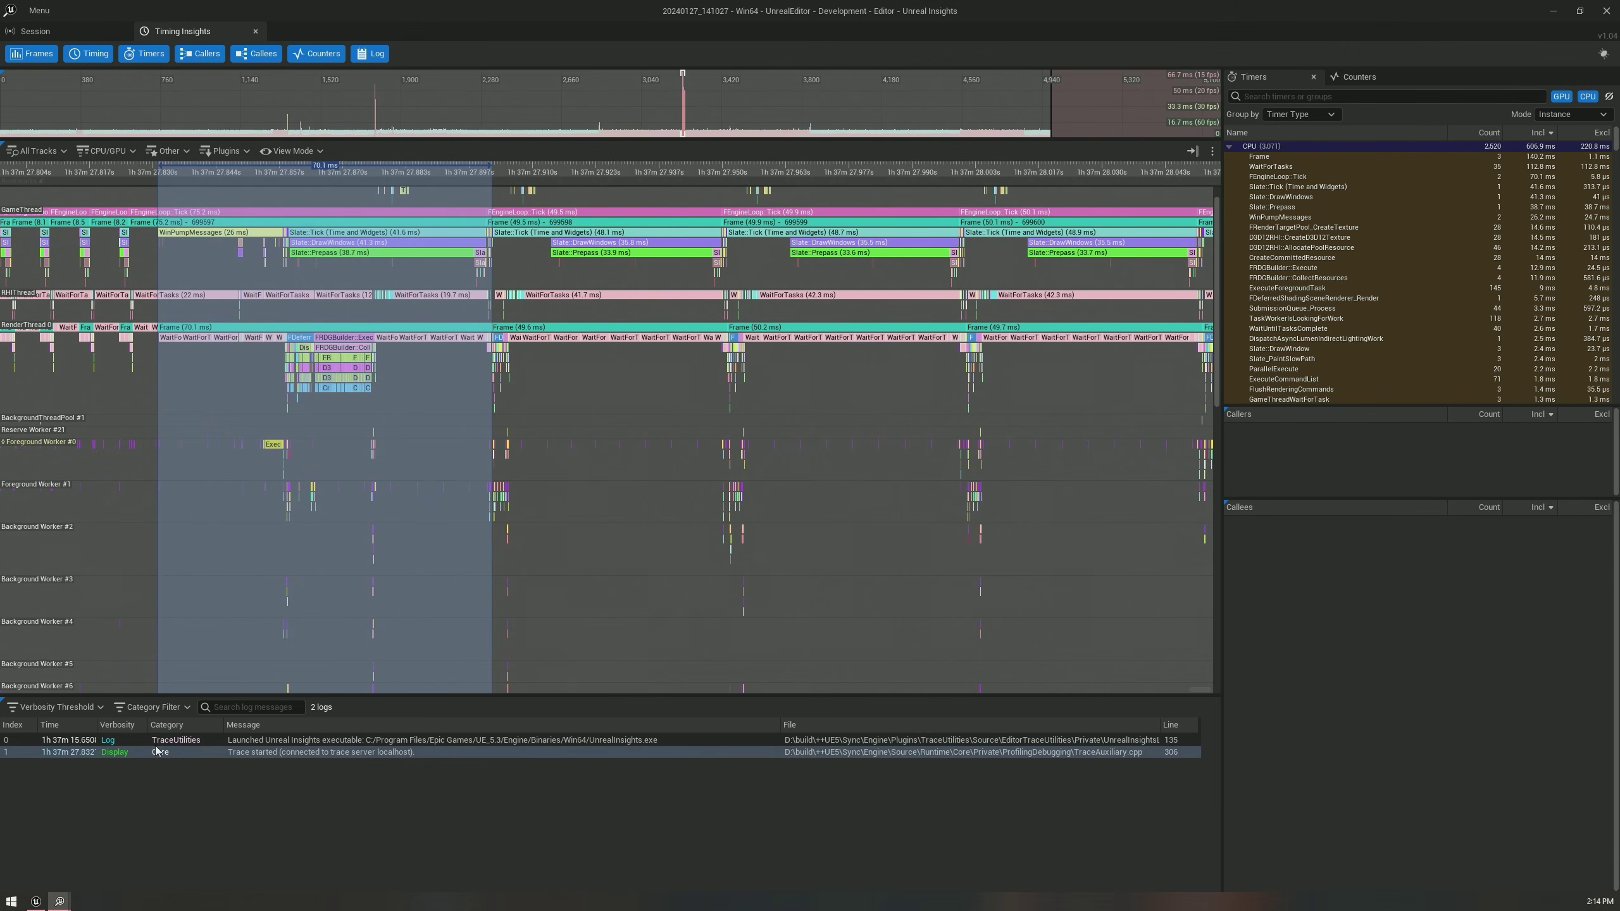
pyautogui.click(182, 740)
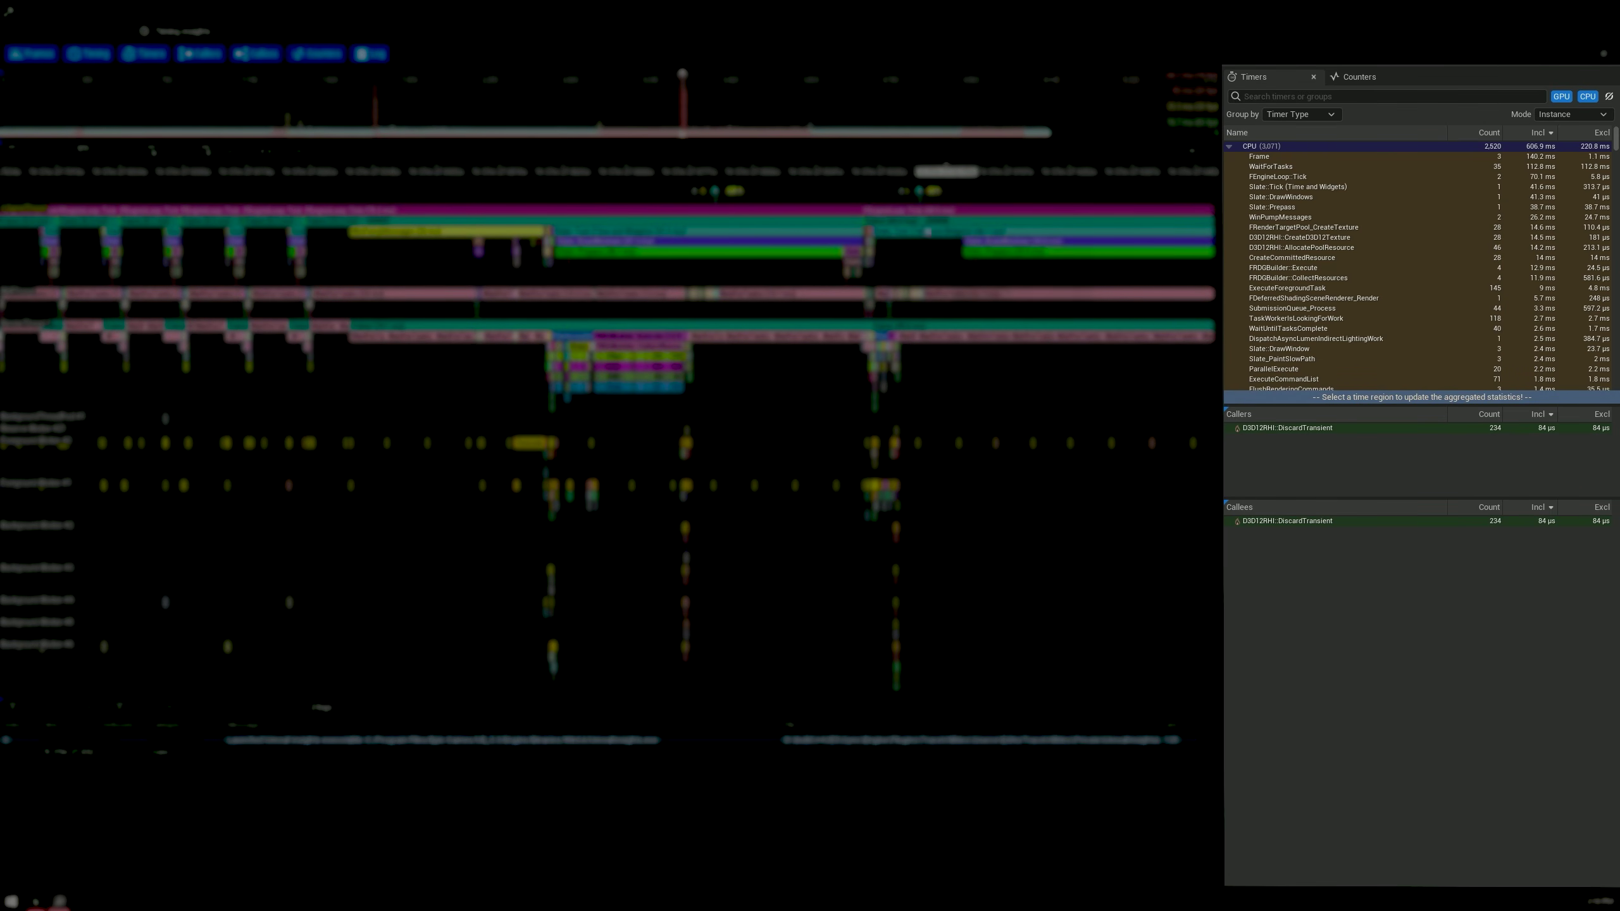
# Select the Slate::Prepass event inside the spike frame on the GameThread to examine its callers and callees.
pyautogui.click(684, 118)
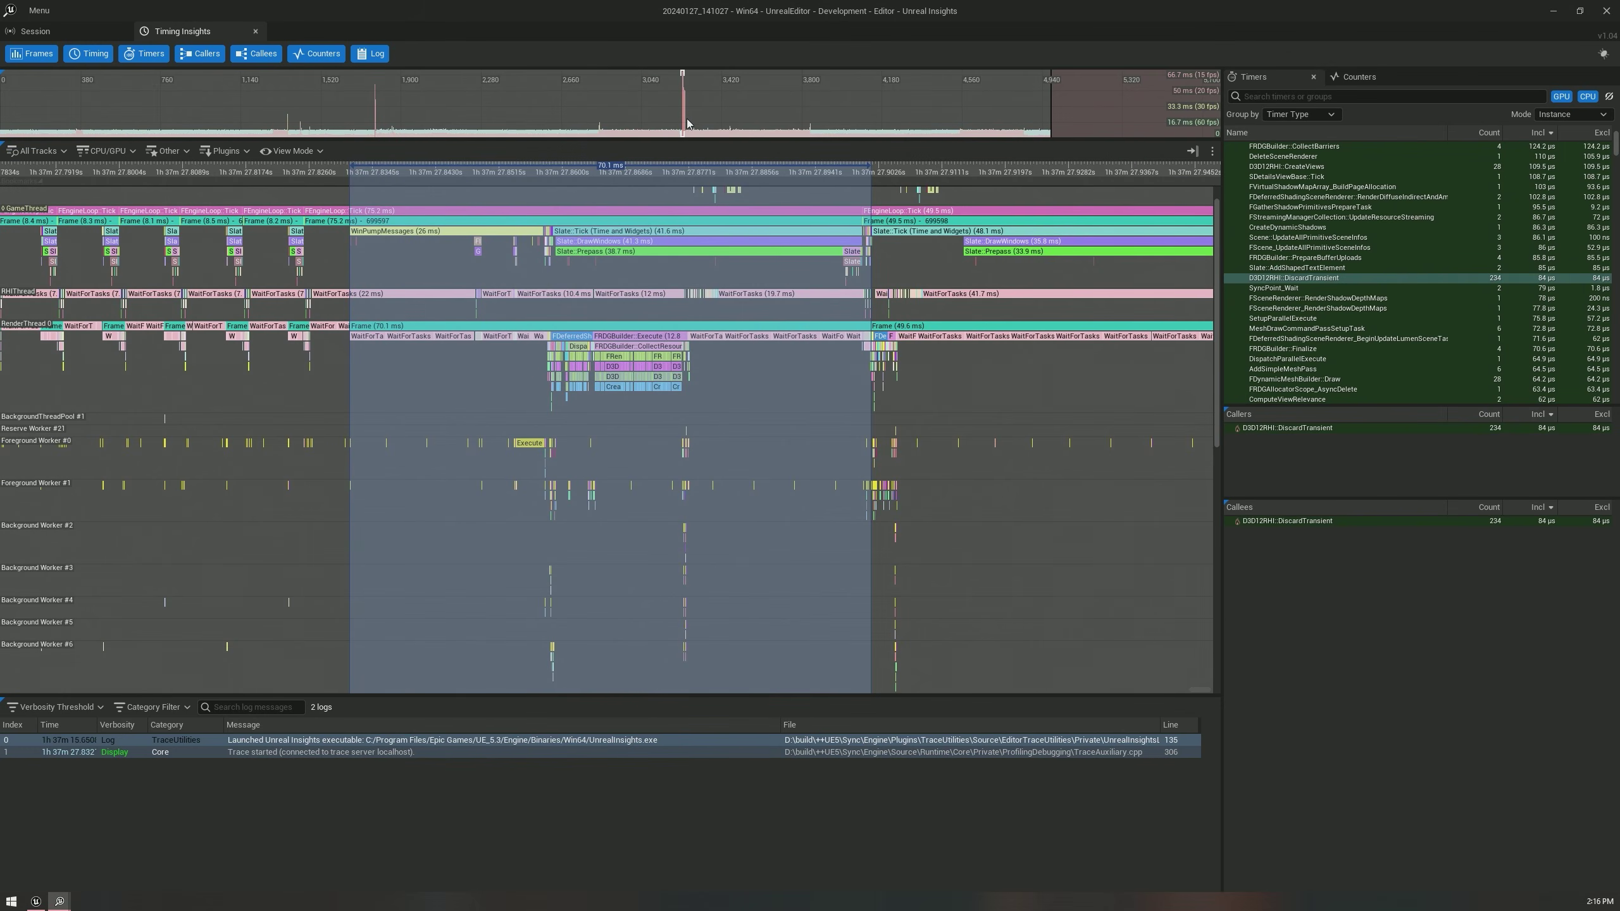
pyautogui.scroll(5, 676, 248)
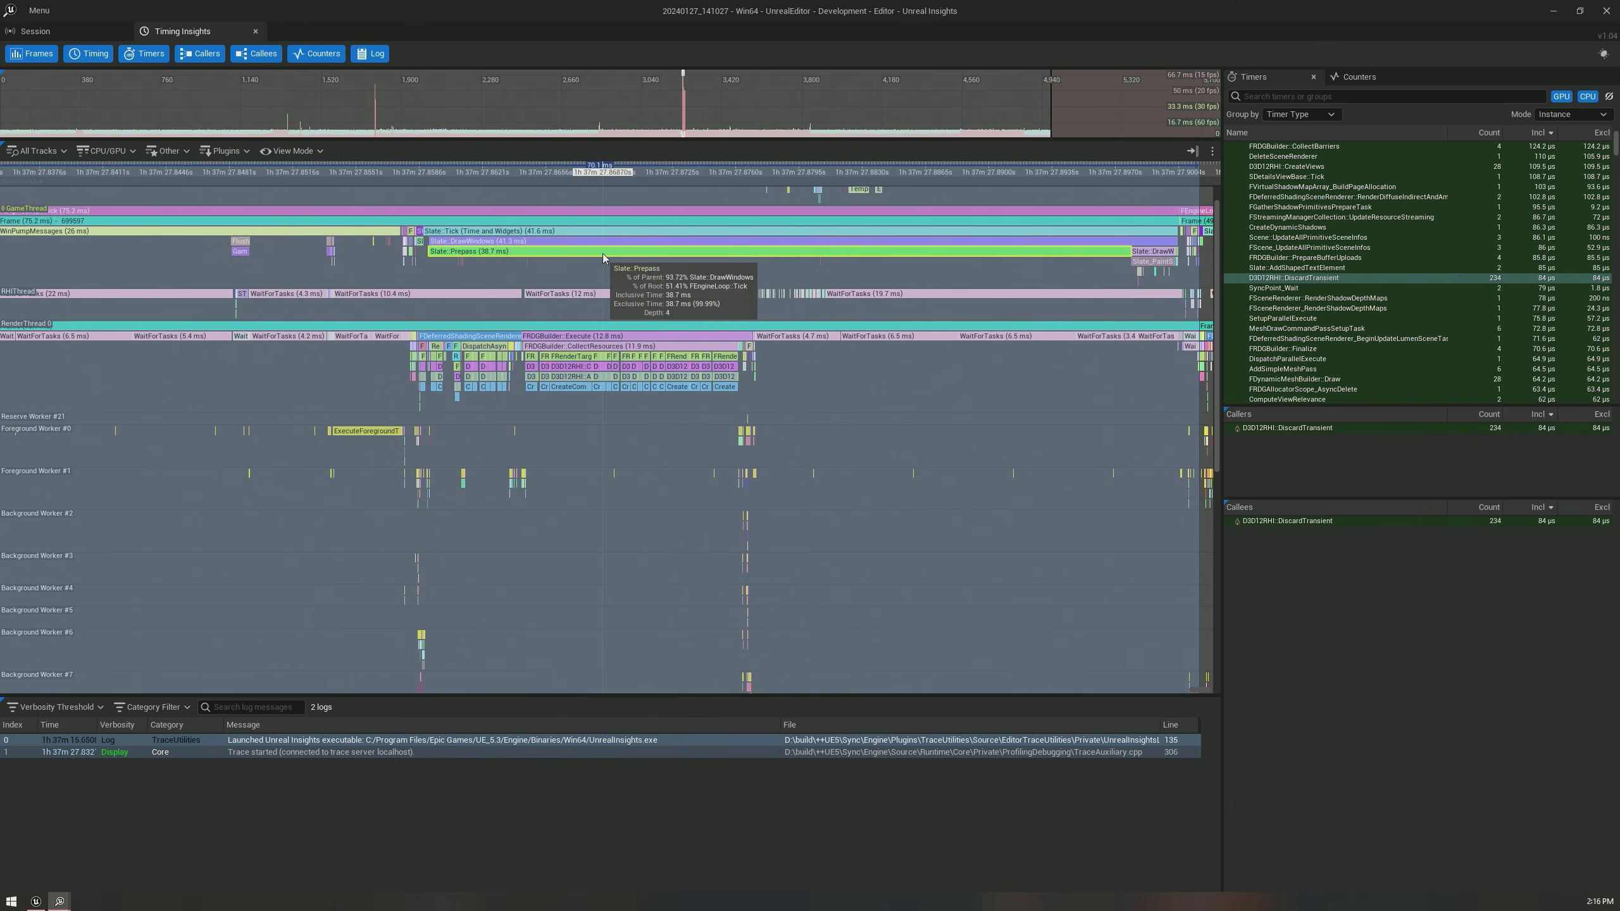
pyautogui.click(565, 250)
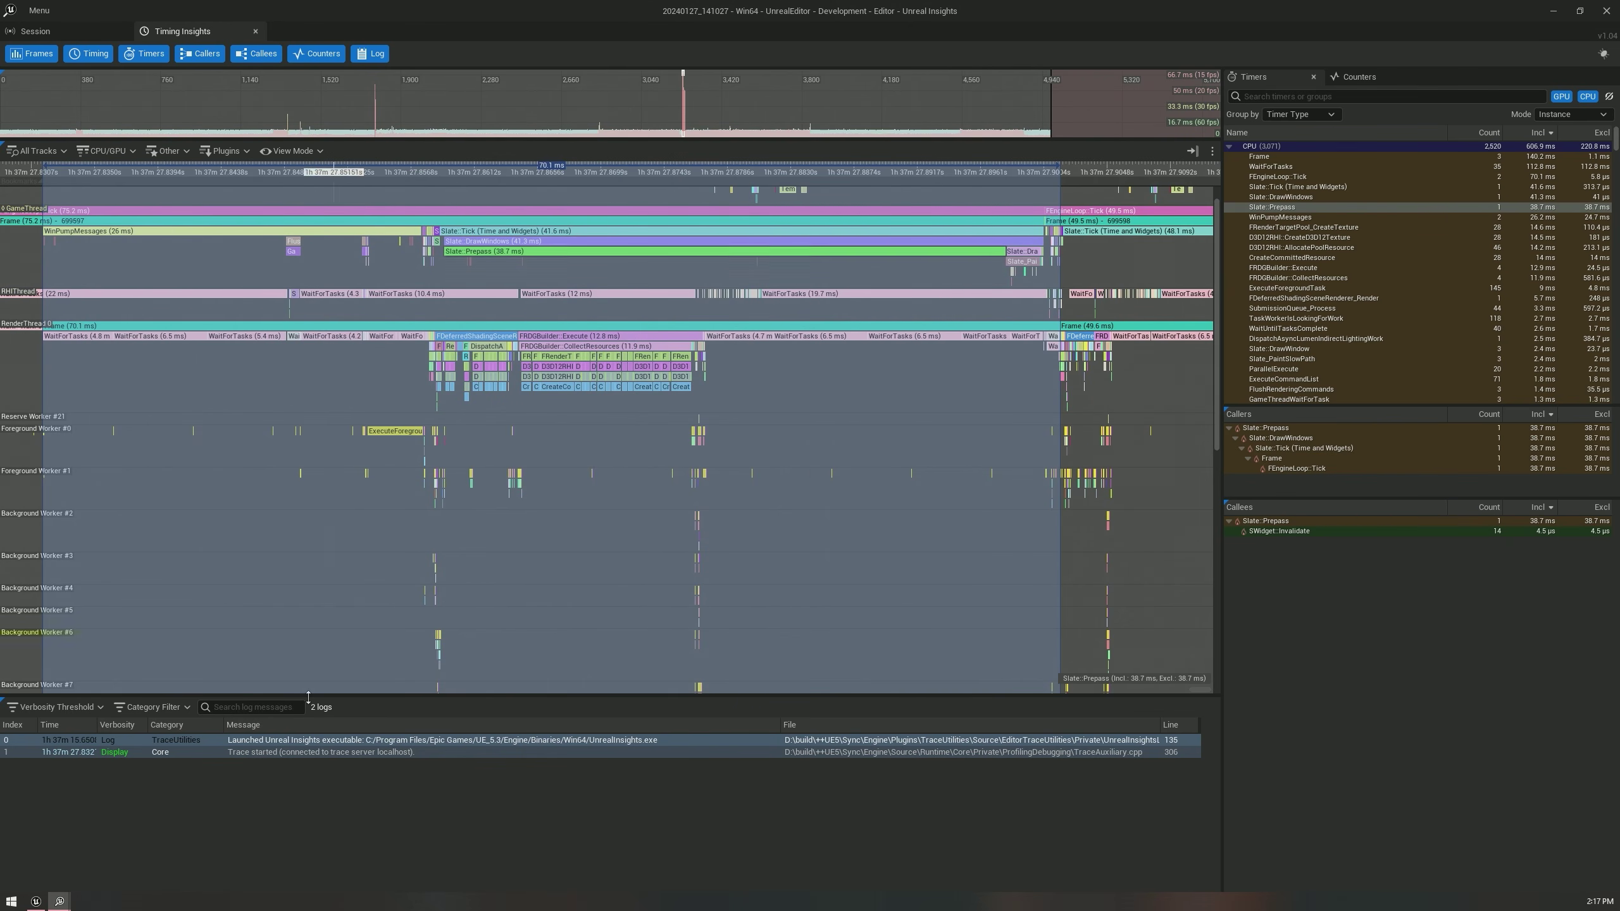
# Save a trace snapshot from the Unreal Editor and open the snapshot session 20240127_141717 in Unreal Insights.
pyautogui.click(35, 901)
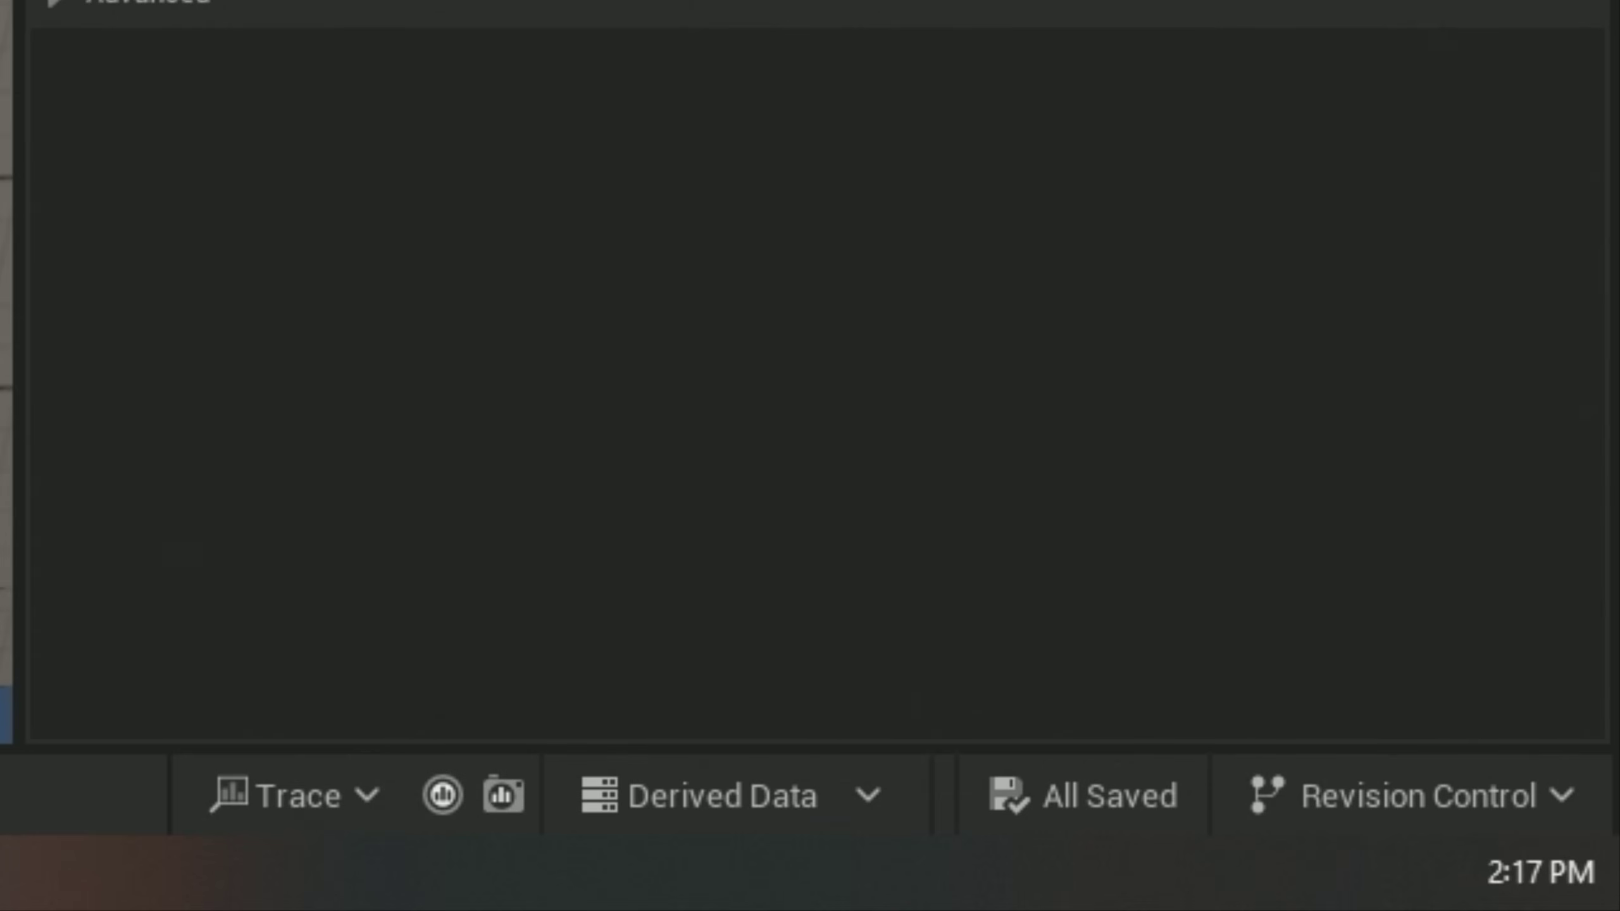
pyautogui.click(518, 810)
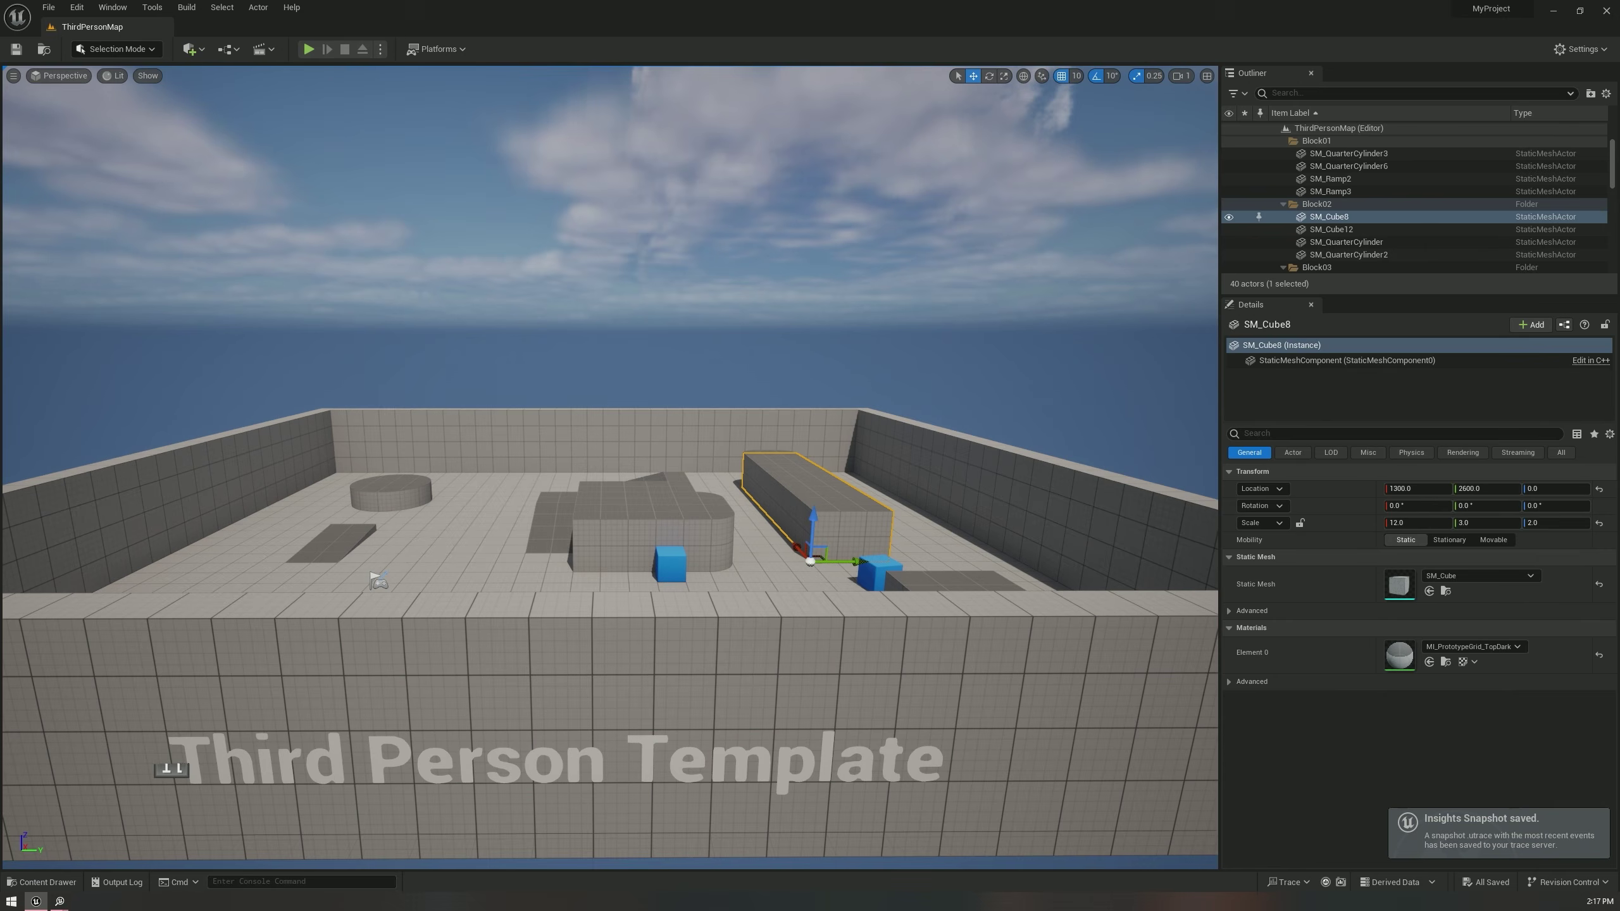
pyautogui.click(59, 901)
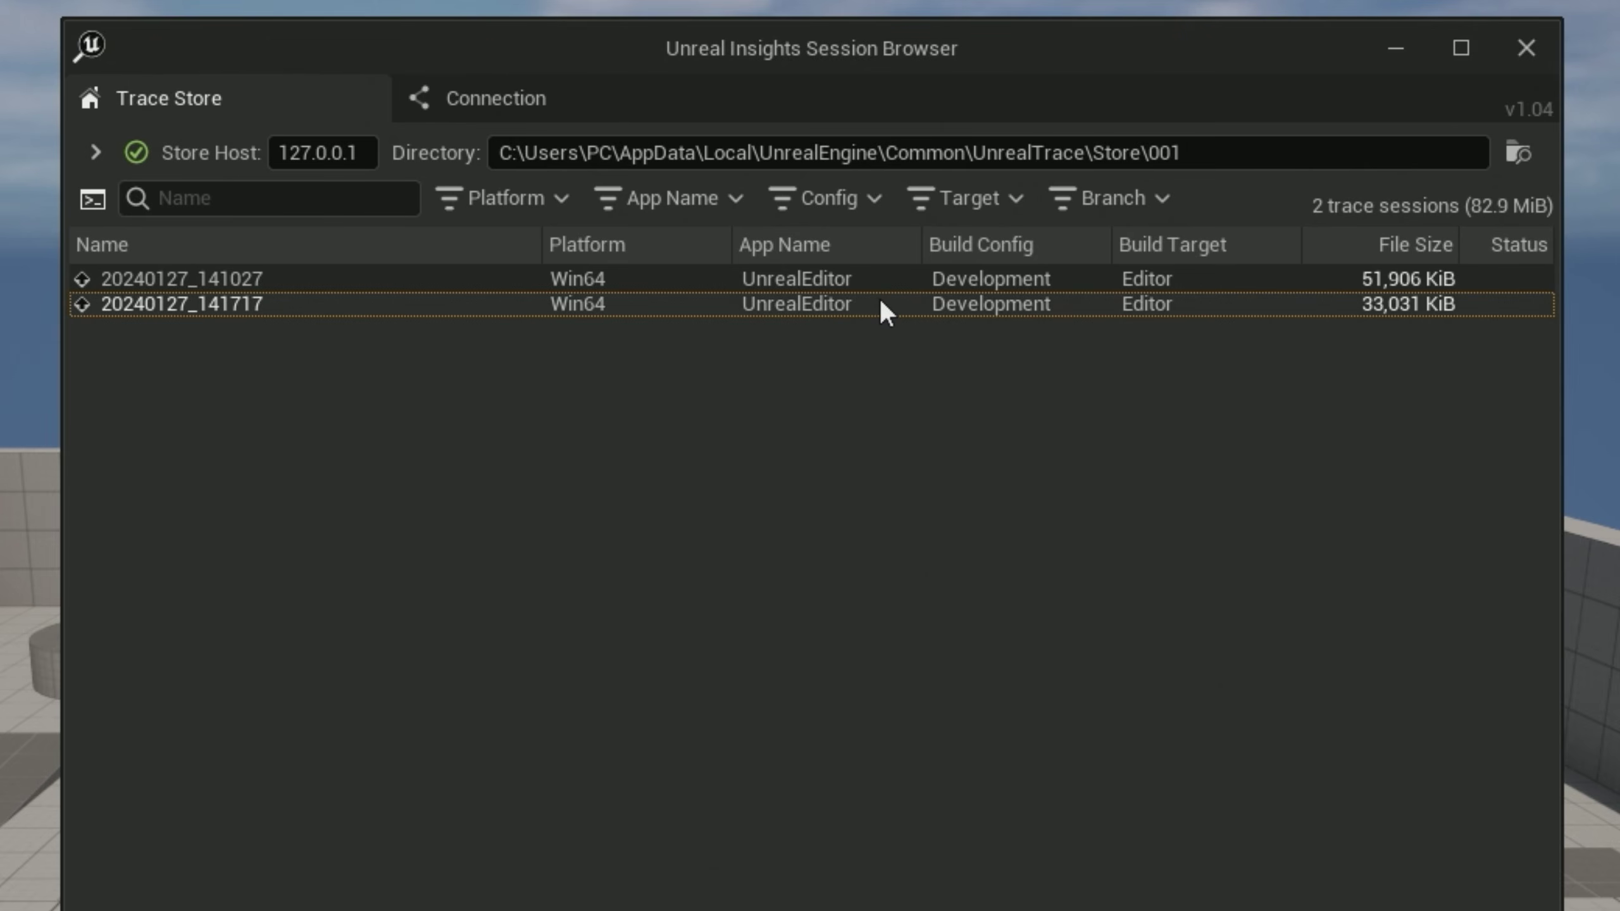
pyautogui.moveTo(880, 300)
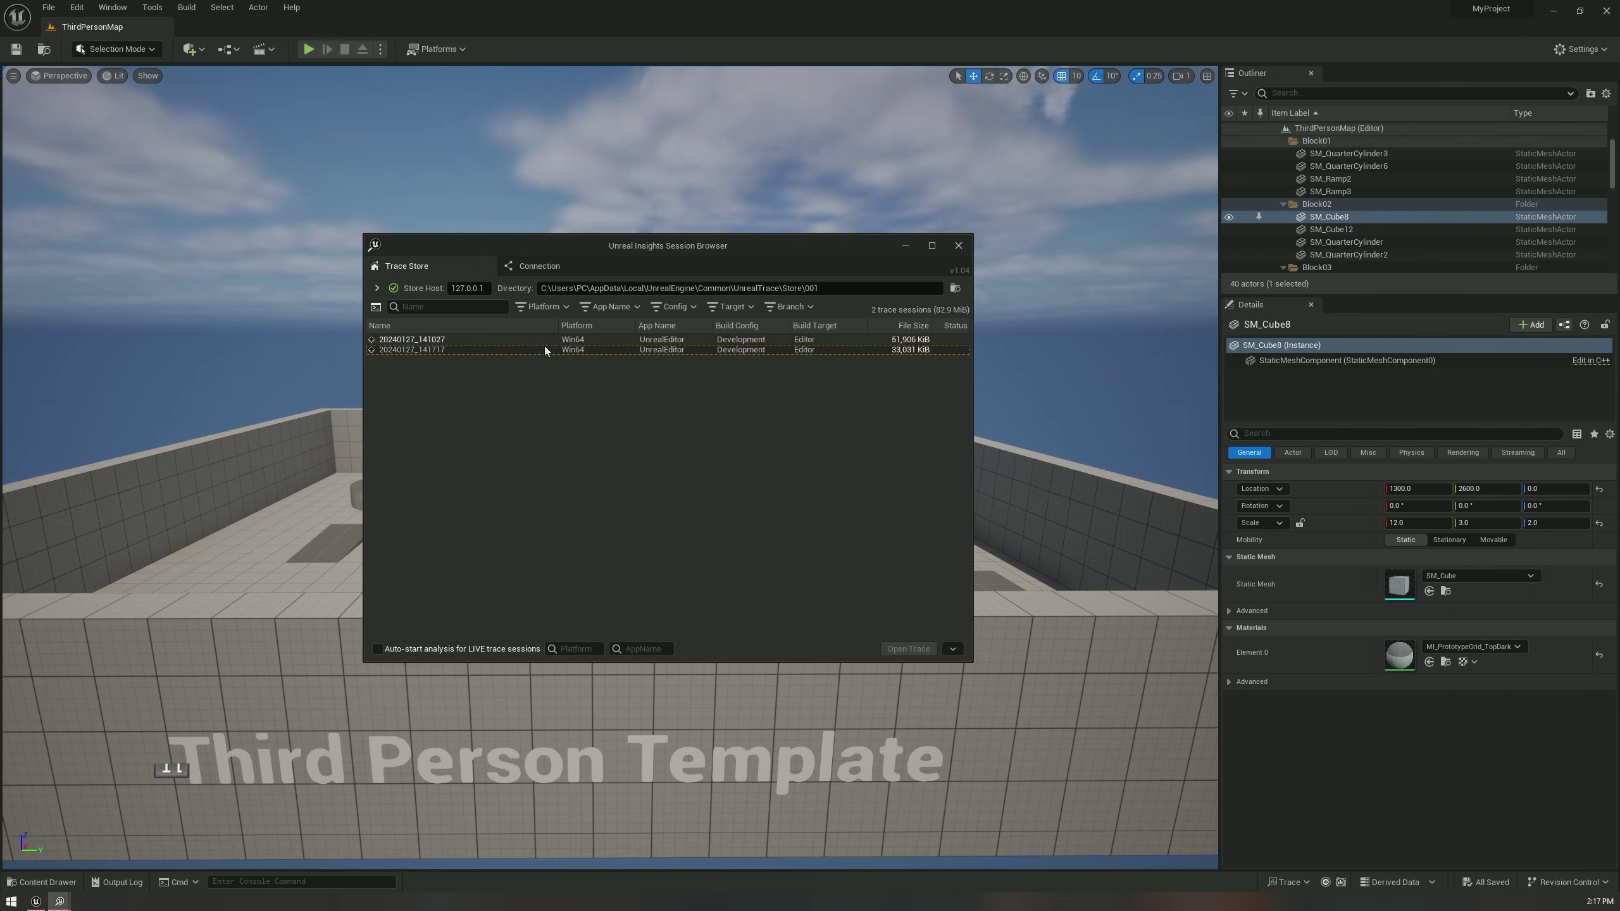
pyautogui.doubleClick(612, 355)
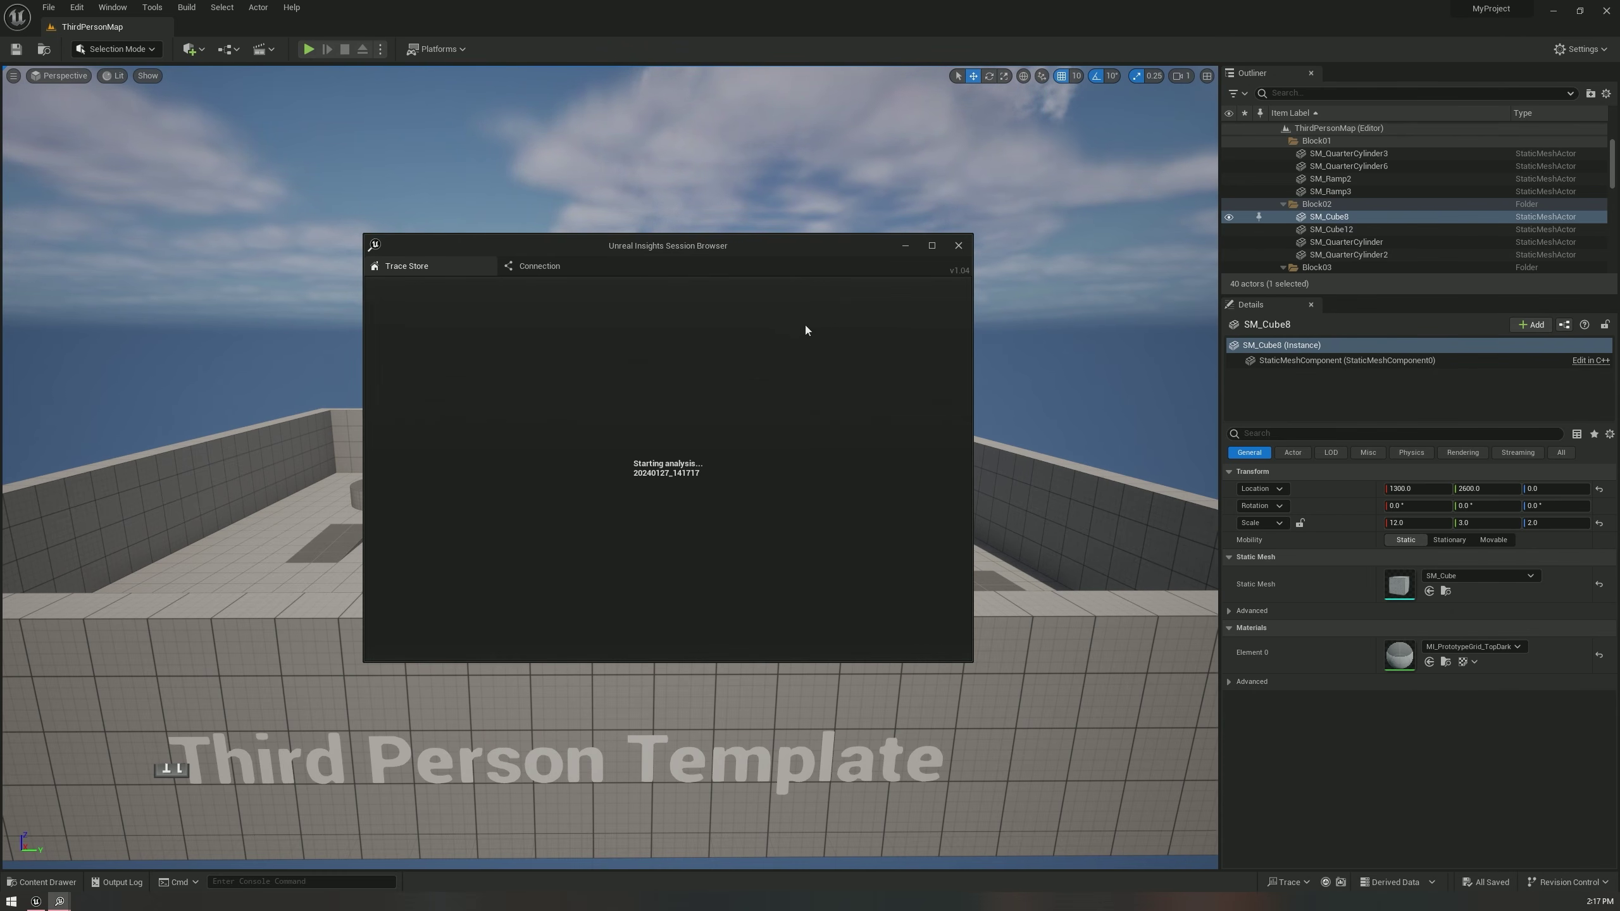
pyautogui.moveTo(966, 159); pyautogui.dragTo(466, 152)
pyautogui.doubleClick(466, 152)
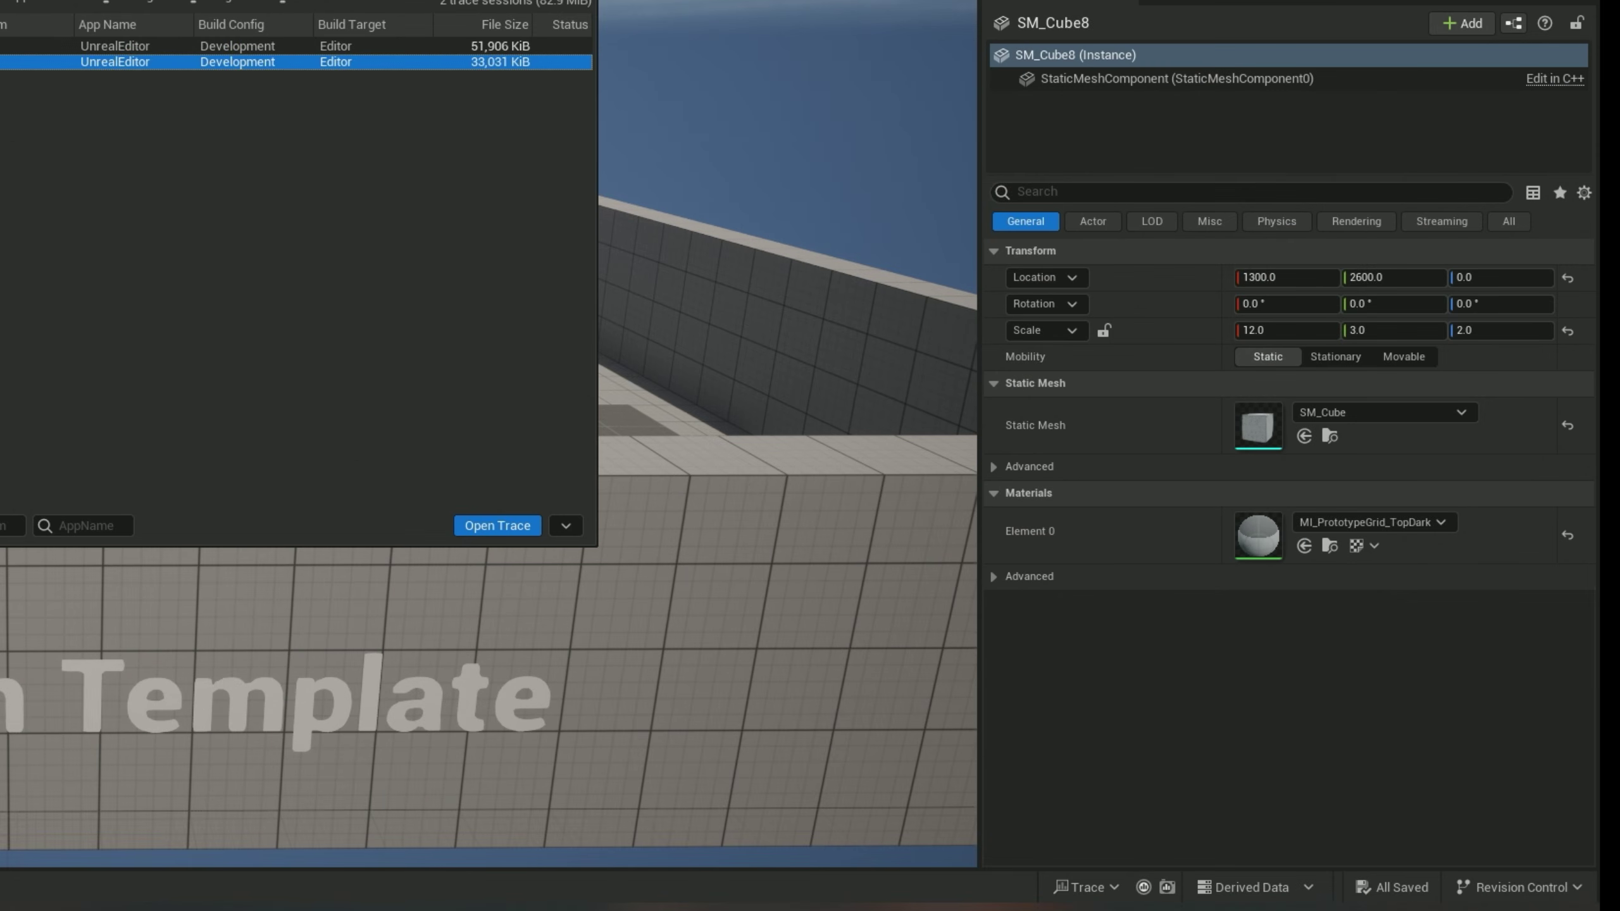
# Review the trace channels and options in the Unreal Editor, and start a new trace.
pyautogui.click(1076, 838)
pyautogui.click(1084, 888)
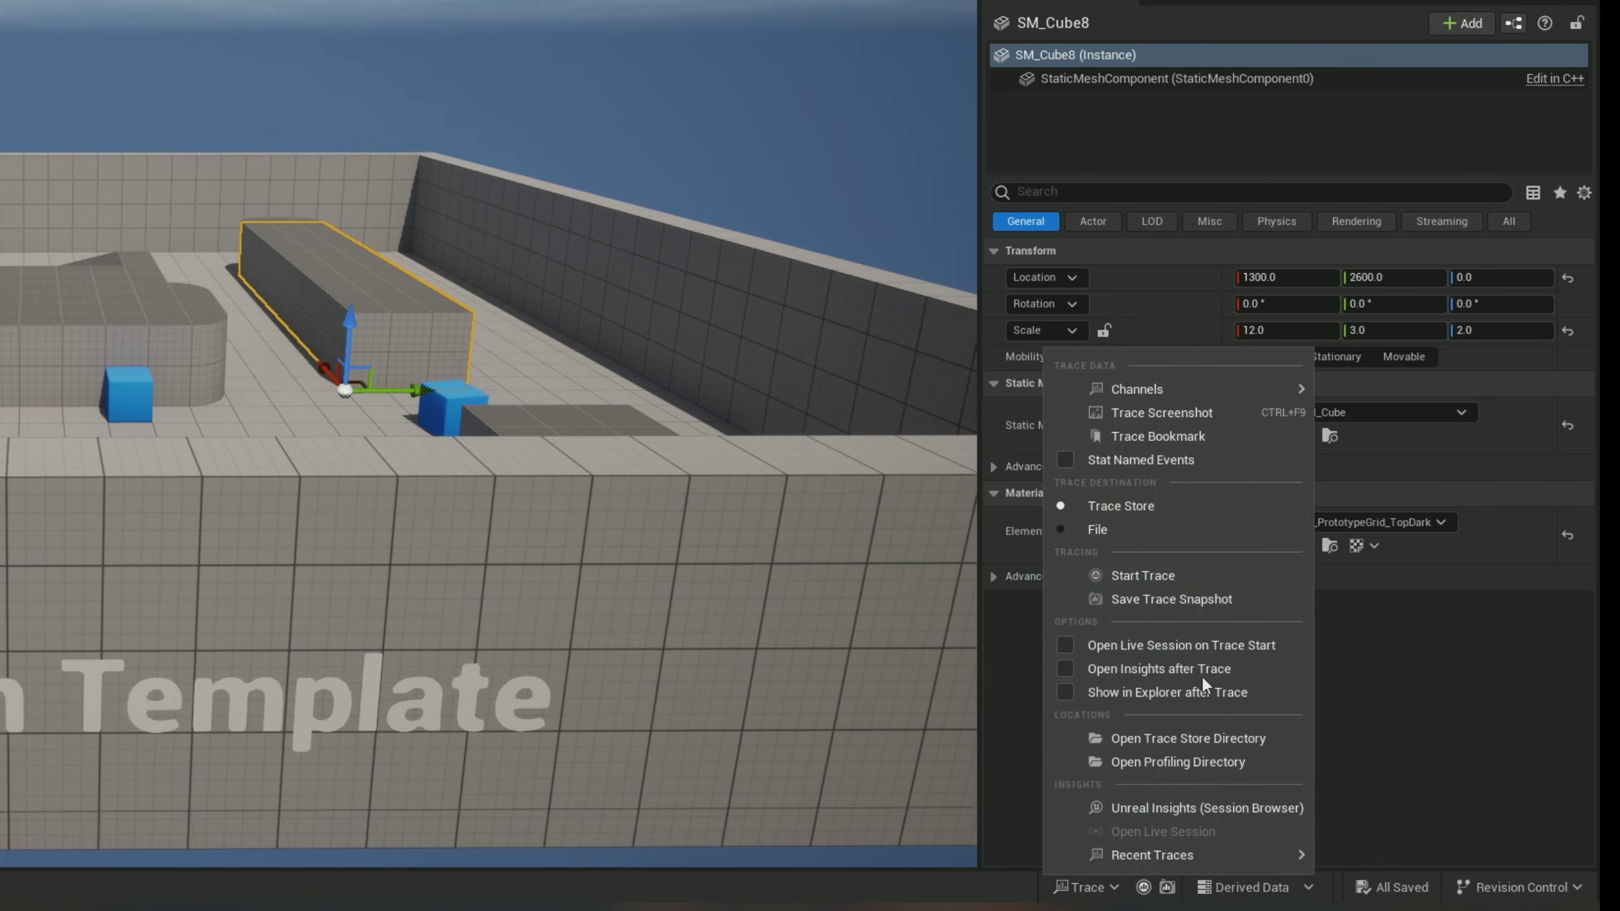
pyautogui.moveTo(1236, 394)
pyautogui.click(1144, 887)
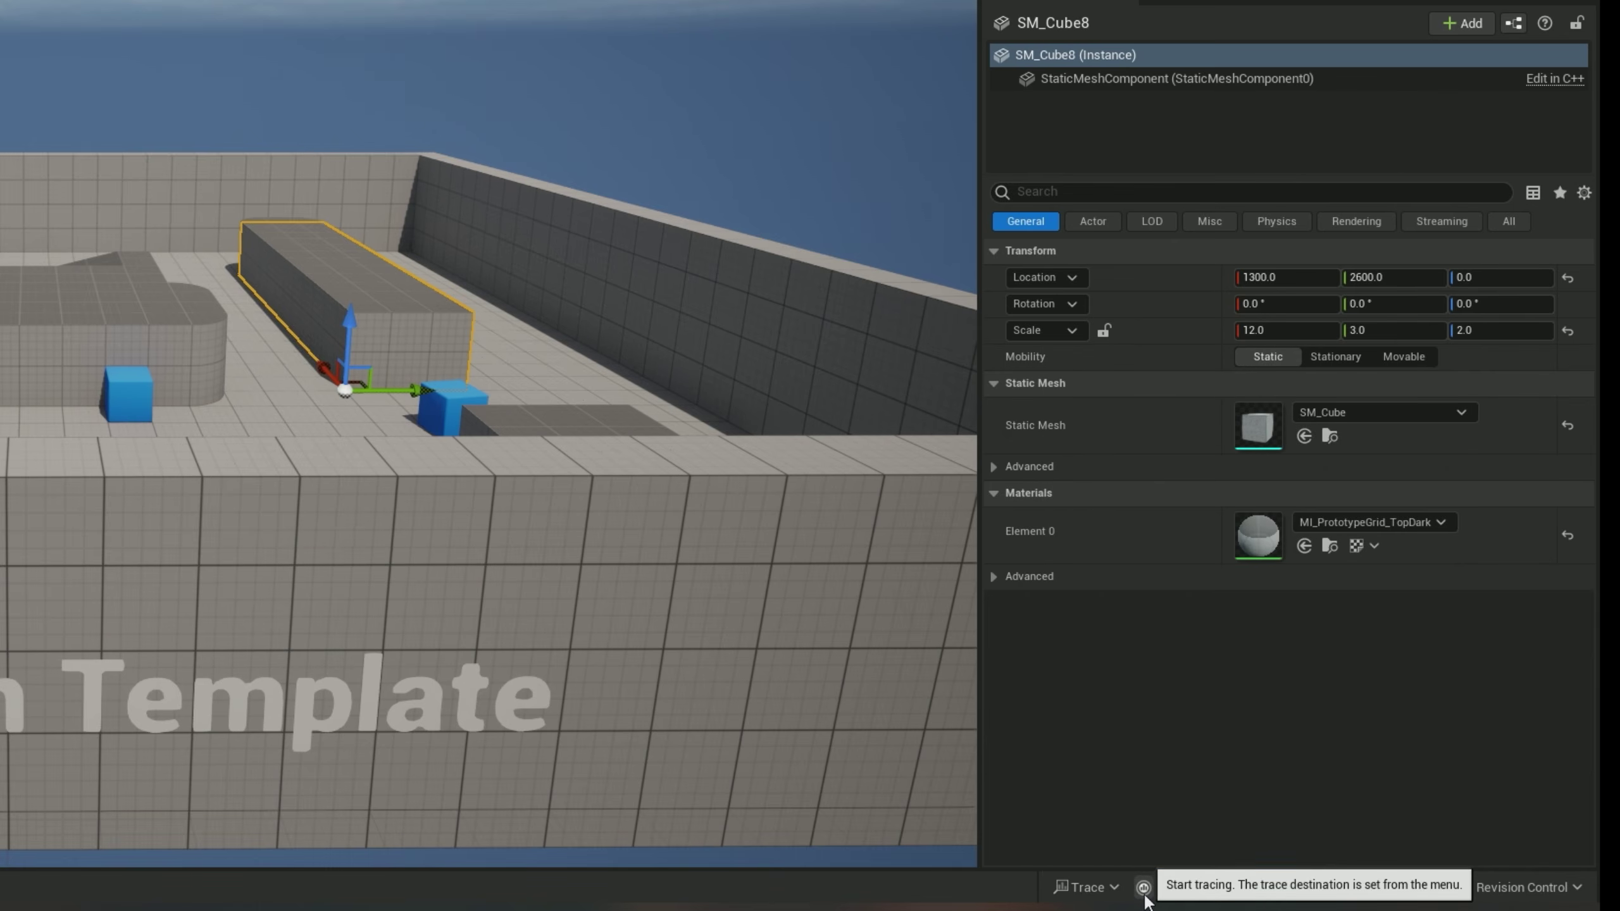
# Add a bookmark and a screenshot to the running trace, and stop tracing.
pyautogui.click(1077, 889)
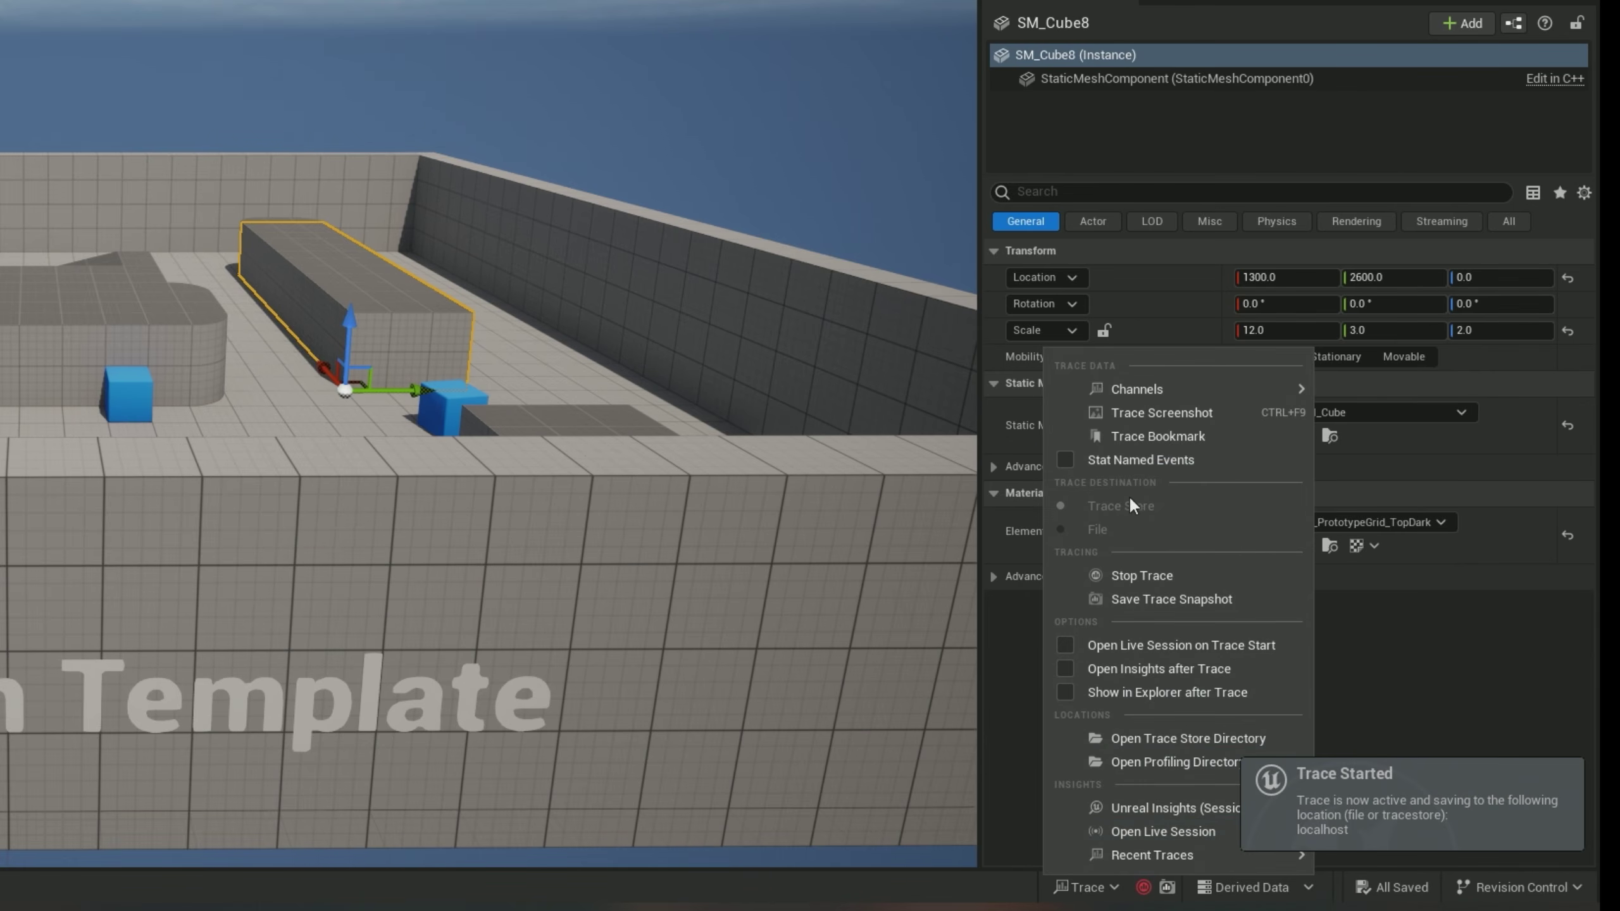
pyautogui.click(1156, 435)
pyautogui.click(1111, 903)
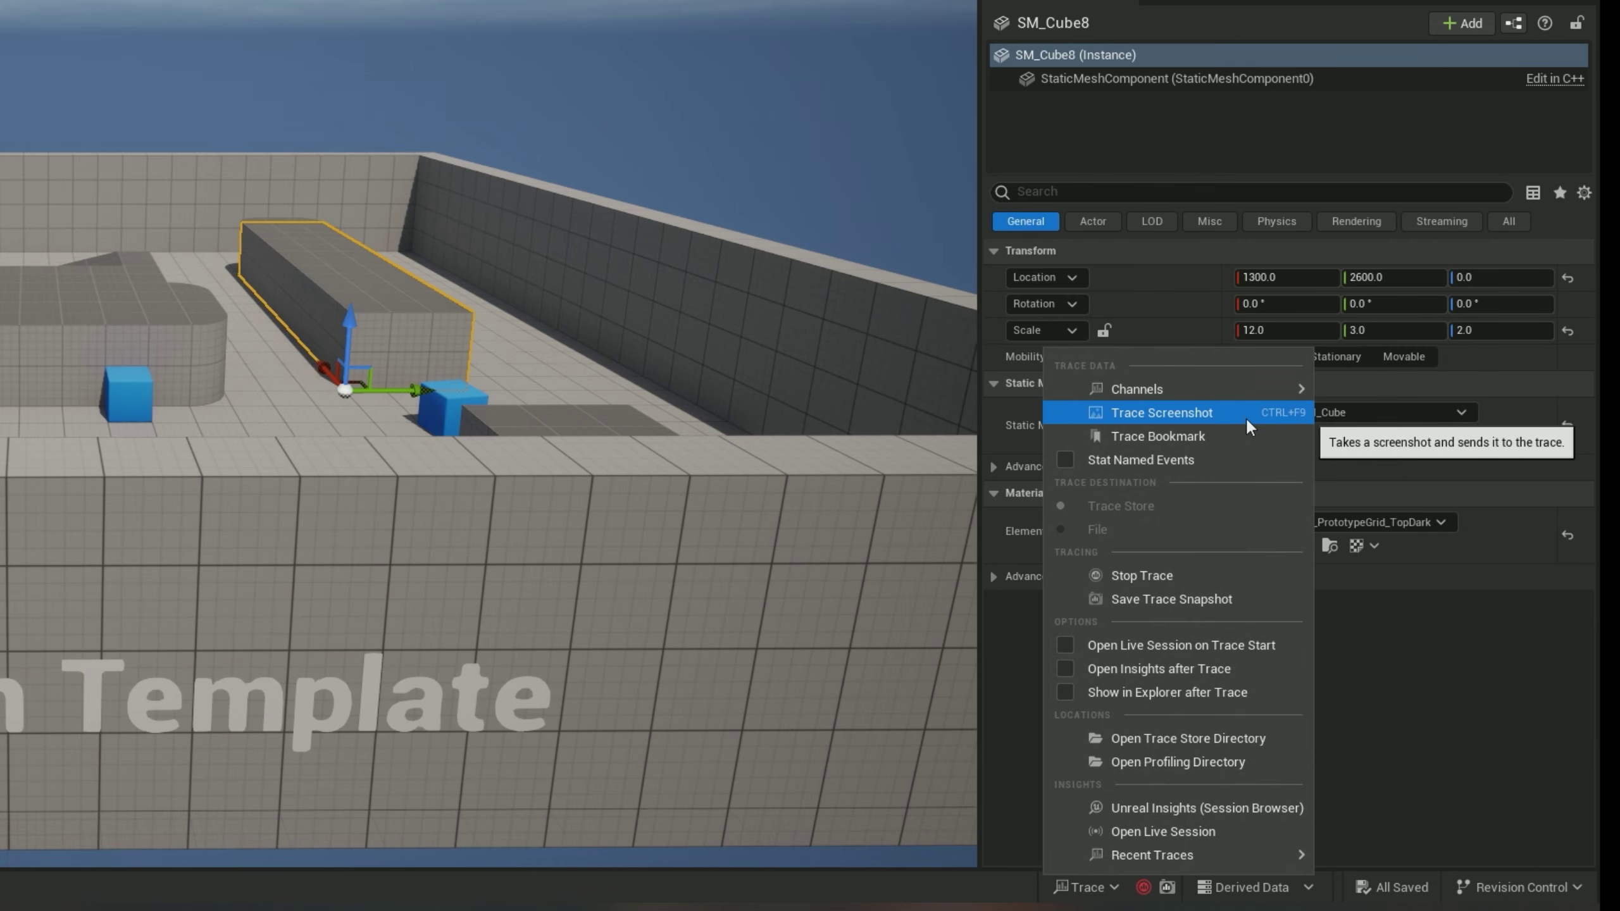
pyautogui.click(1246, 413)
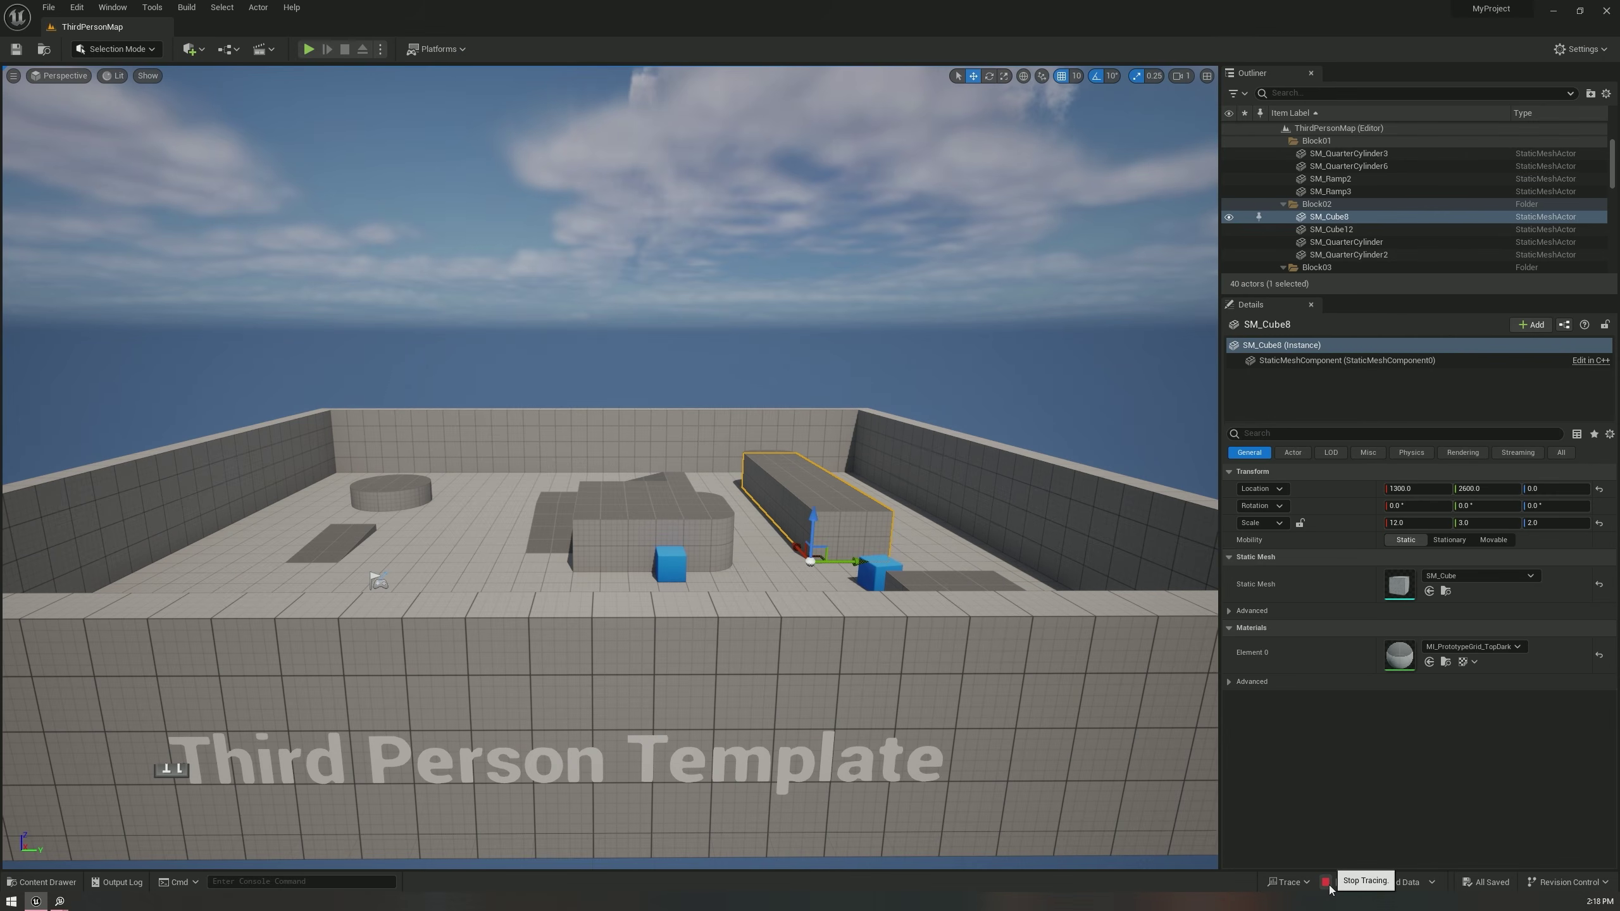
pyautogui.click(1328, 886)
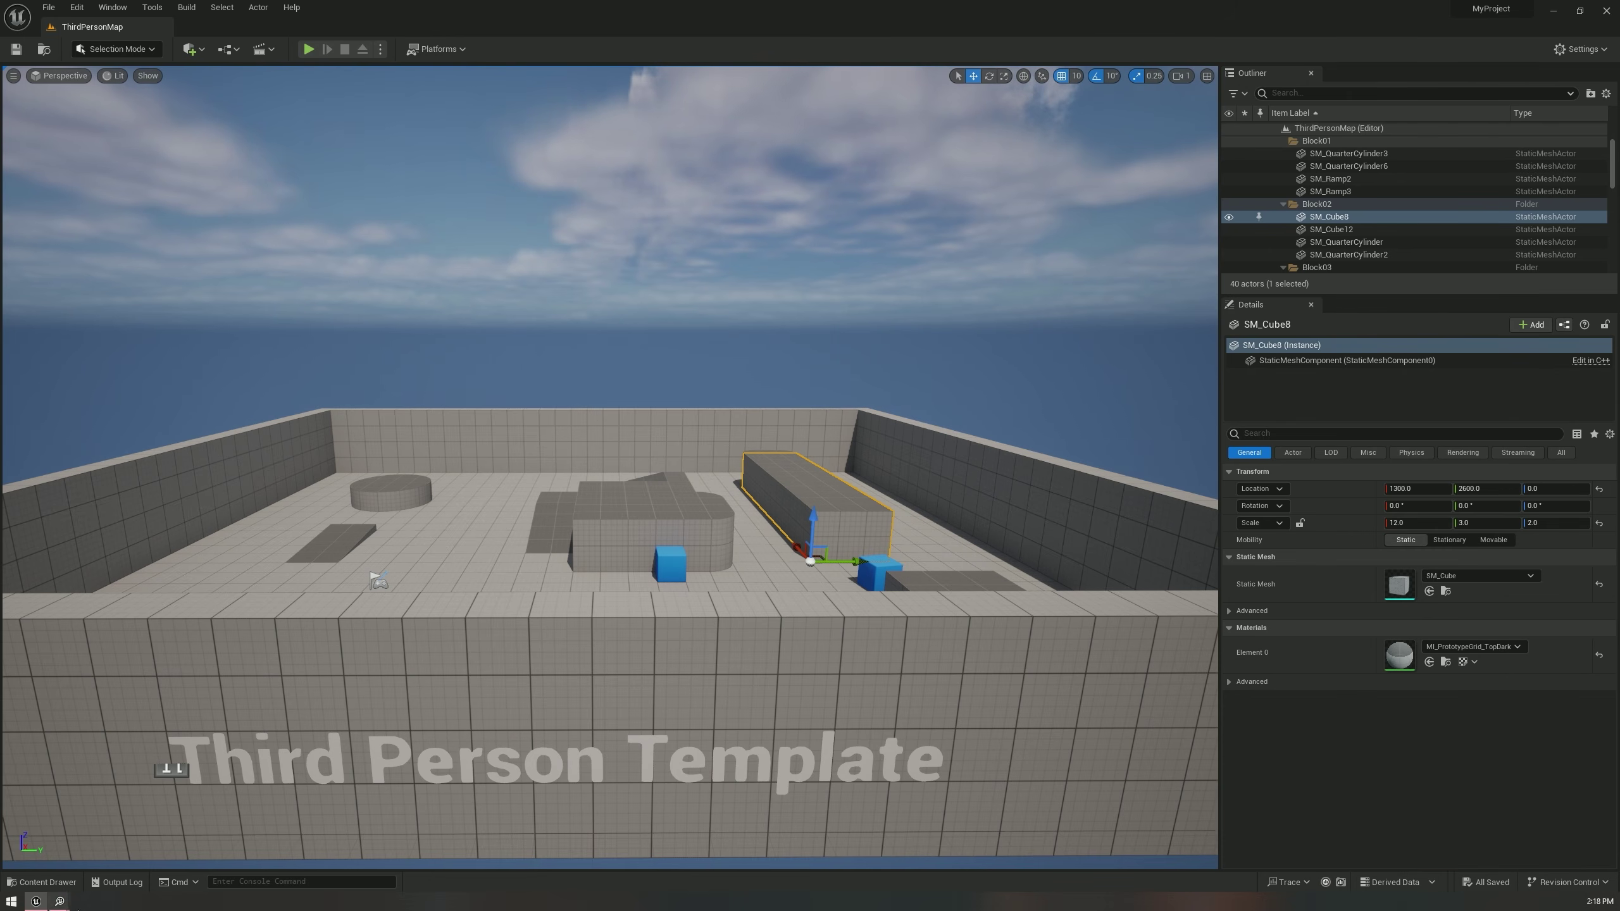
# Open the recorded trace session 20240127_141757 from the Unreal Insights Session Browser.
pyautogui.moveTo(59, 901)
pyautogui.click(54, 859)
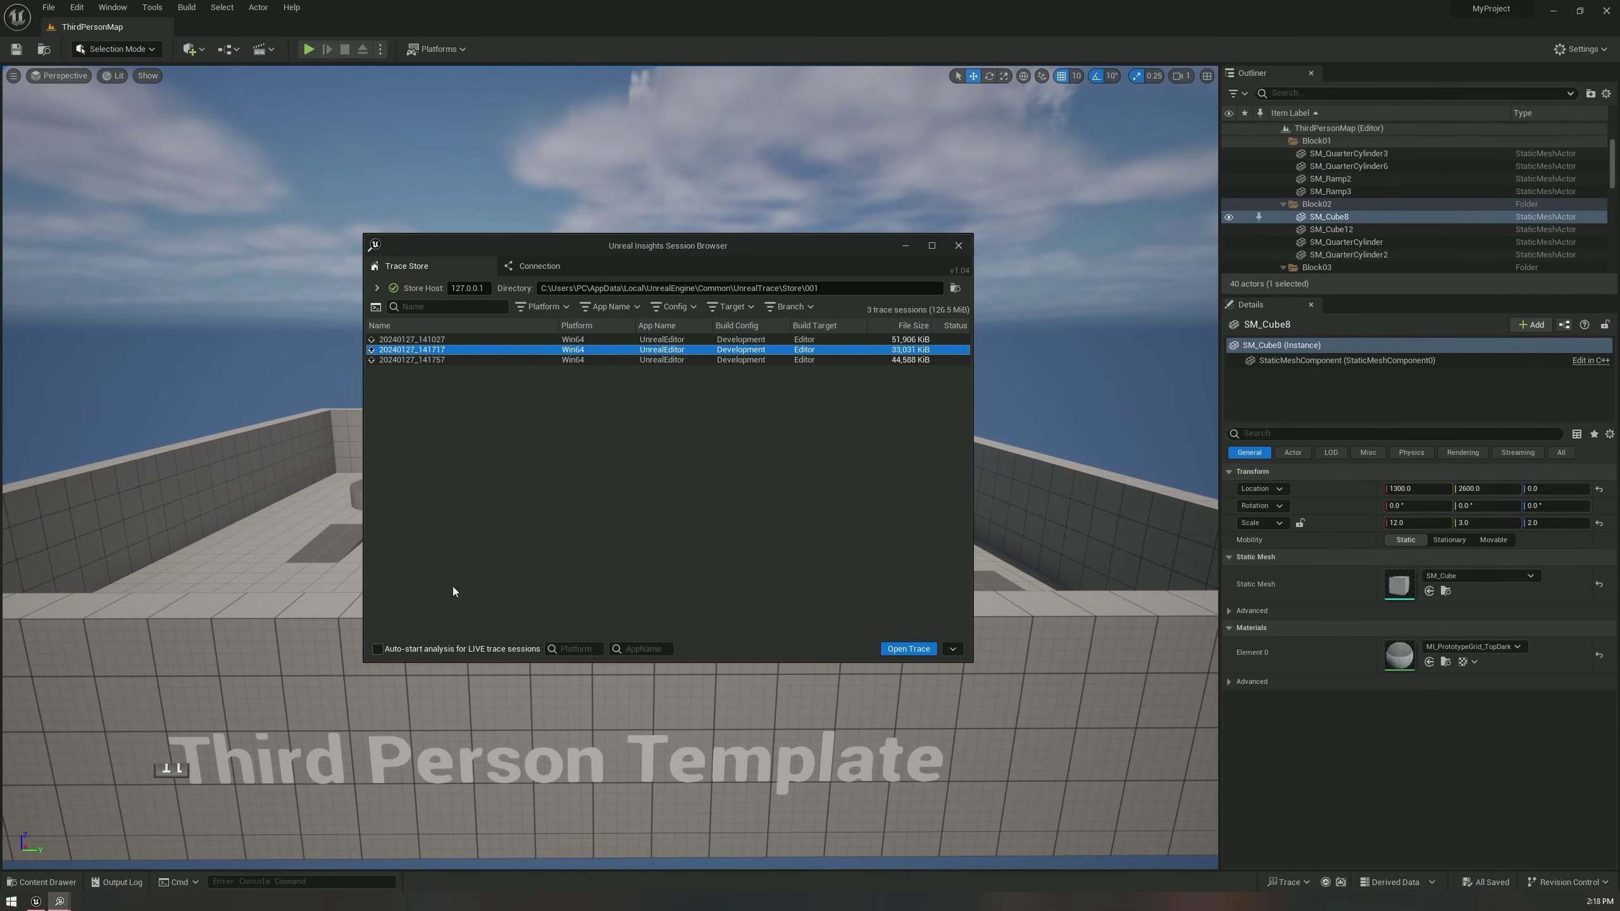
pyautogui.doubleClick(487, 364)
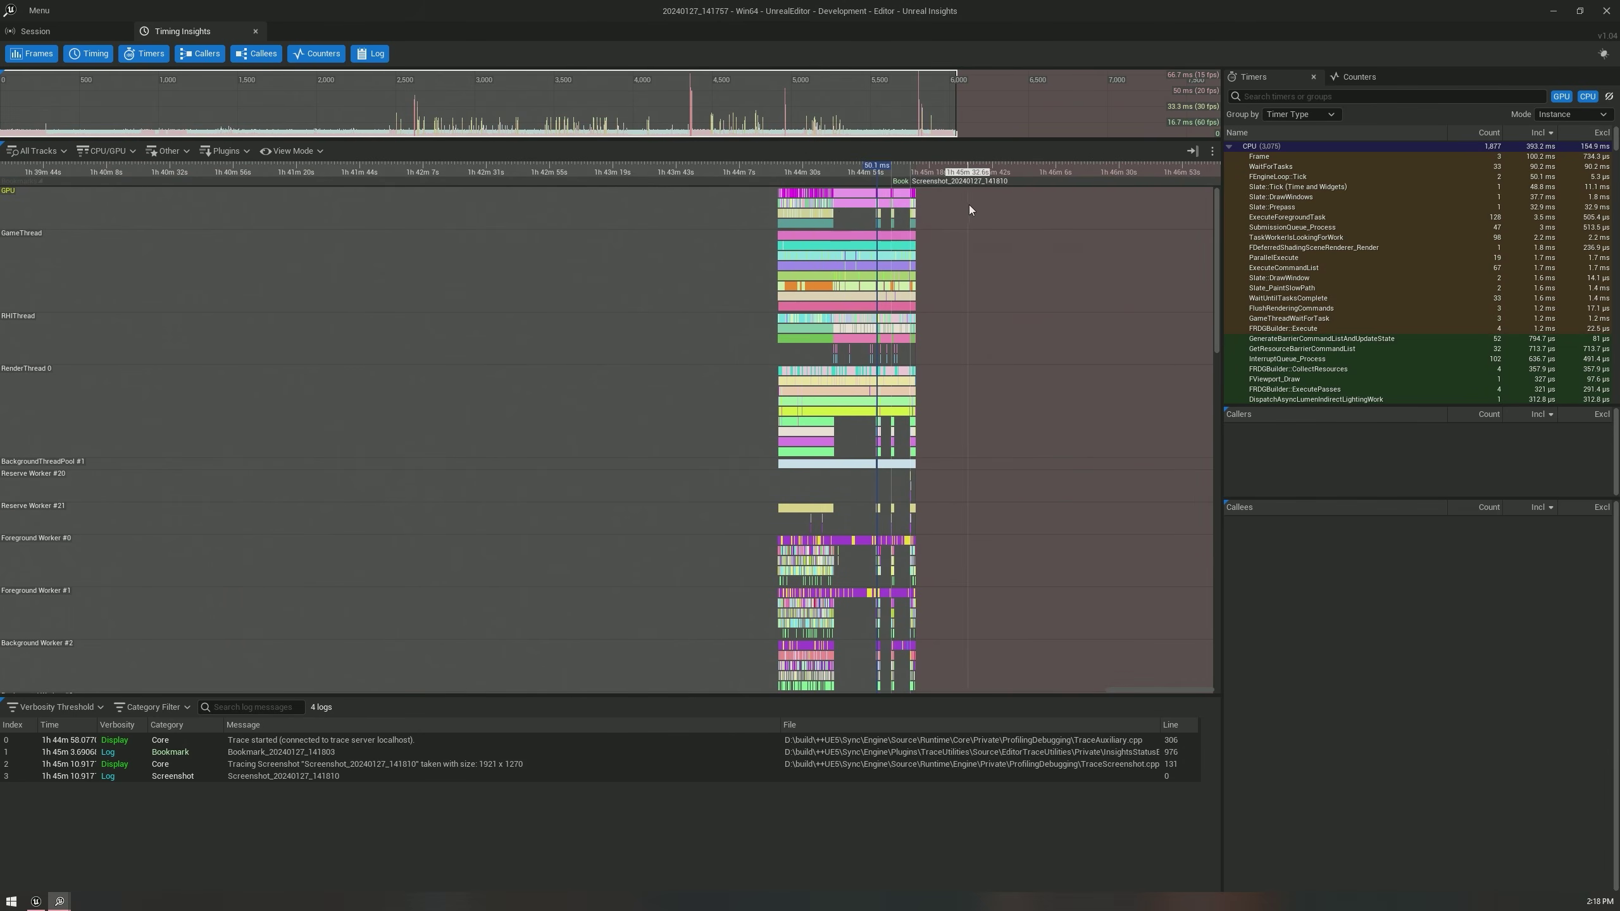
# Locate the bookmark and the screenshot on the timeline by selecting their entries in the log.
pyautogui.scroll(10, 957, 214)
pyautogui.scroll(4, 946, 220)
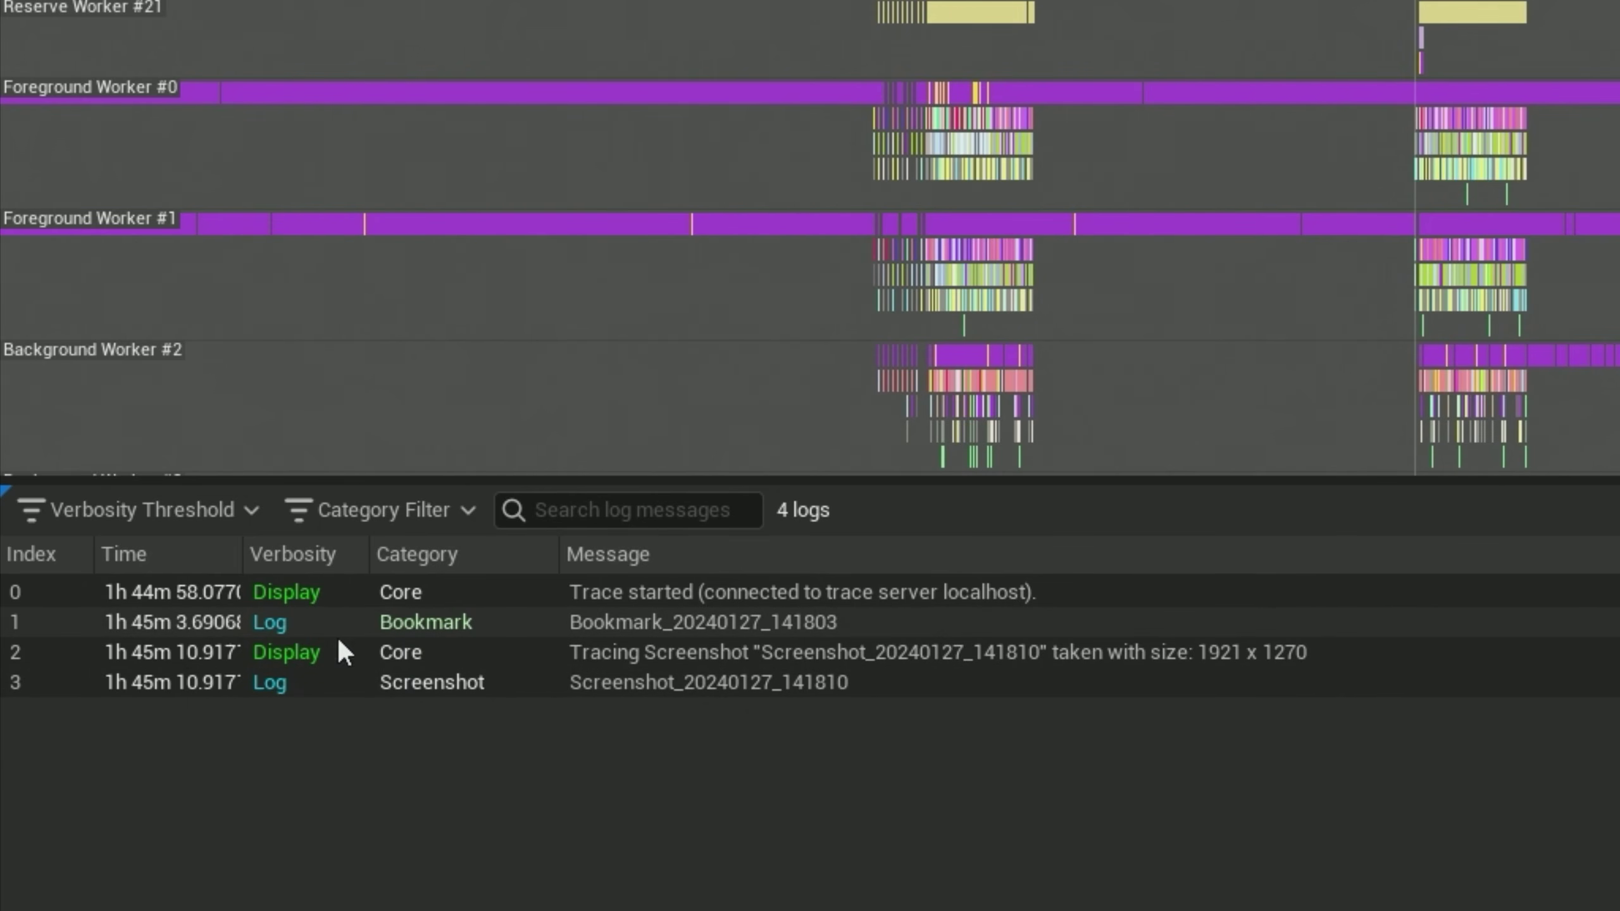
pyautogui.click(378, 630)
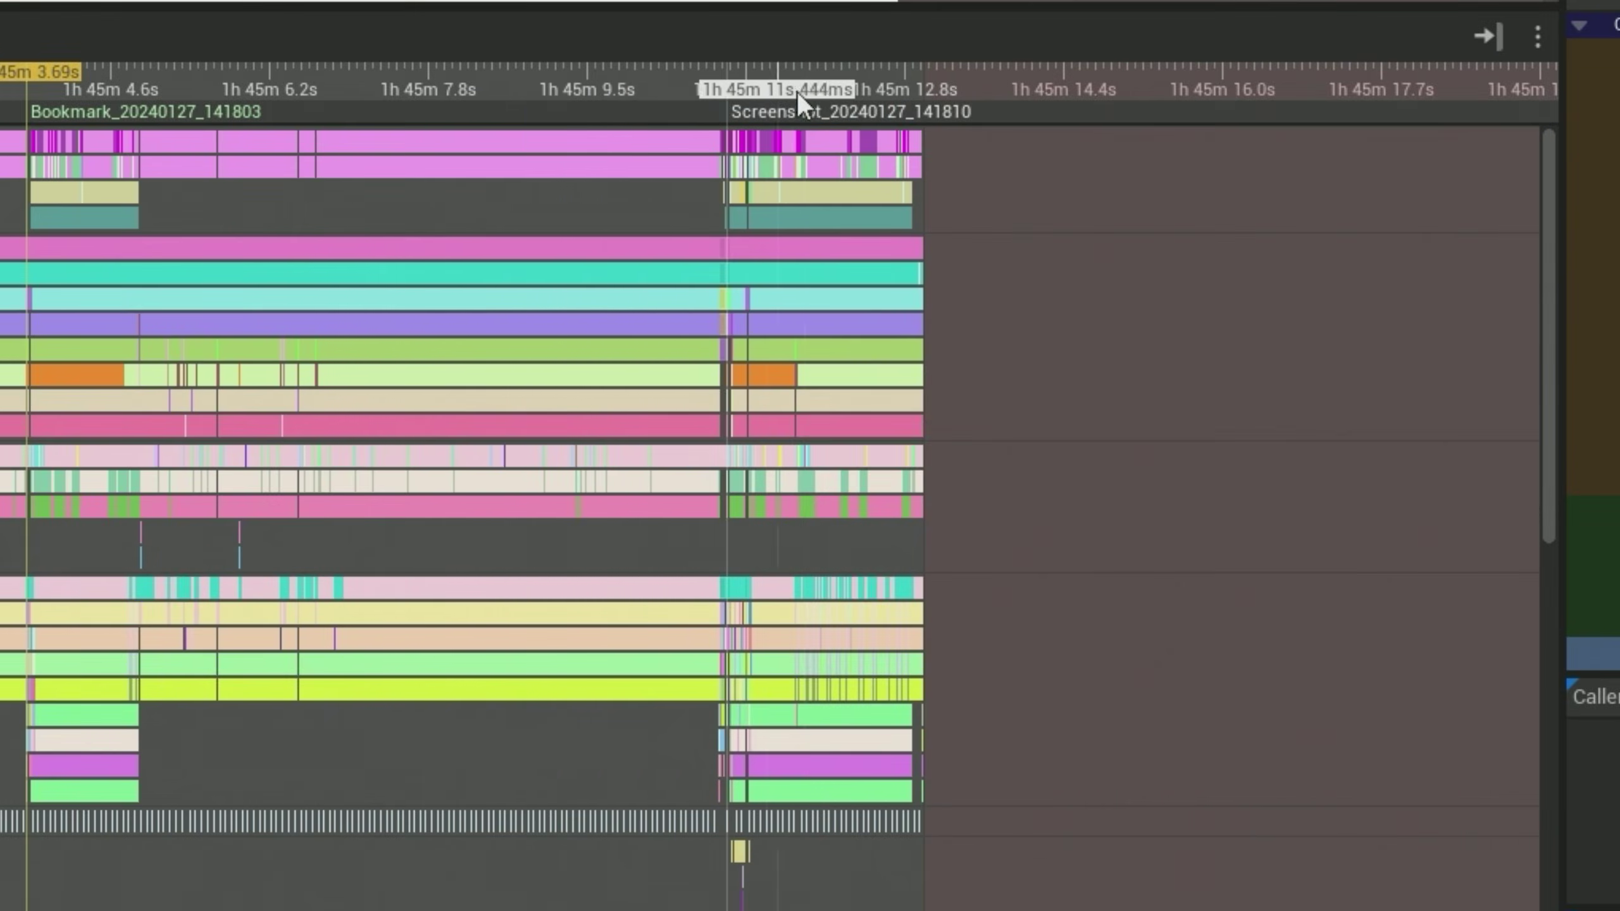
pyautogui.moveTo(913, 184)
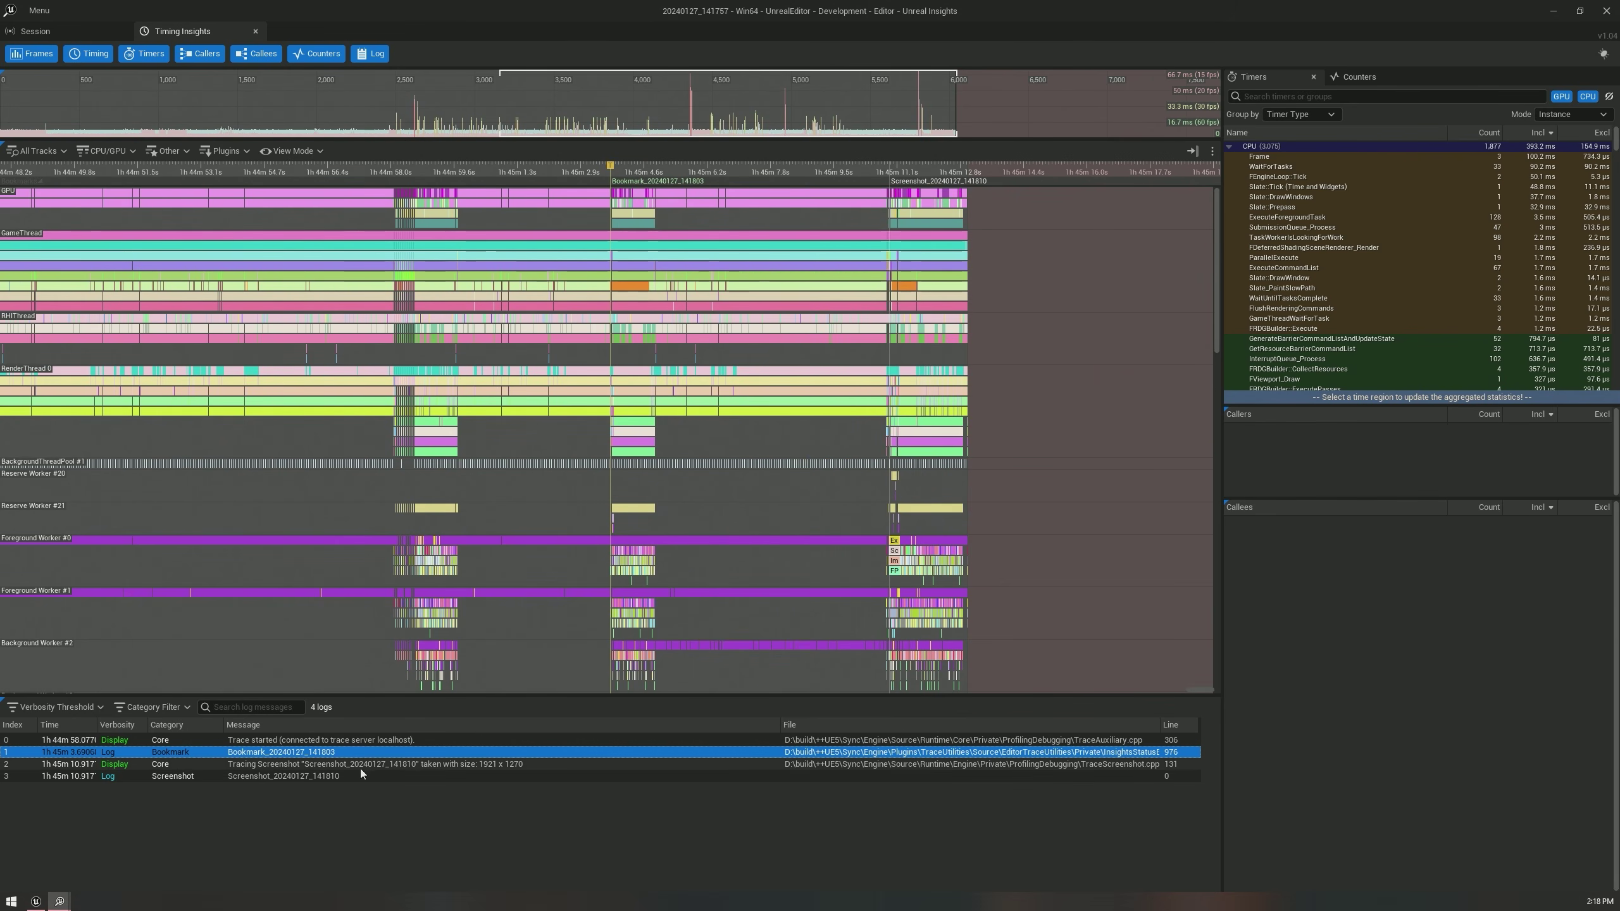
pyautogui.click(179, 764)
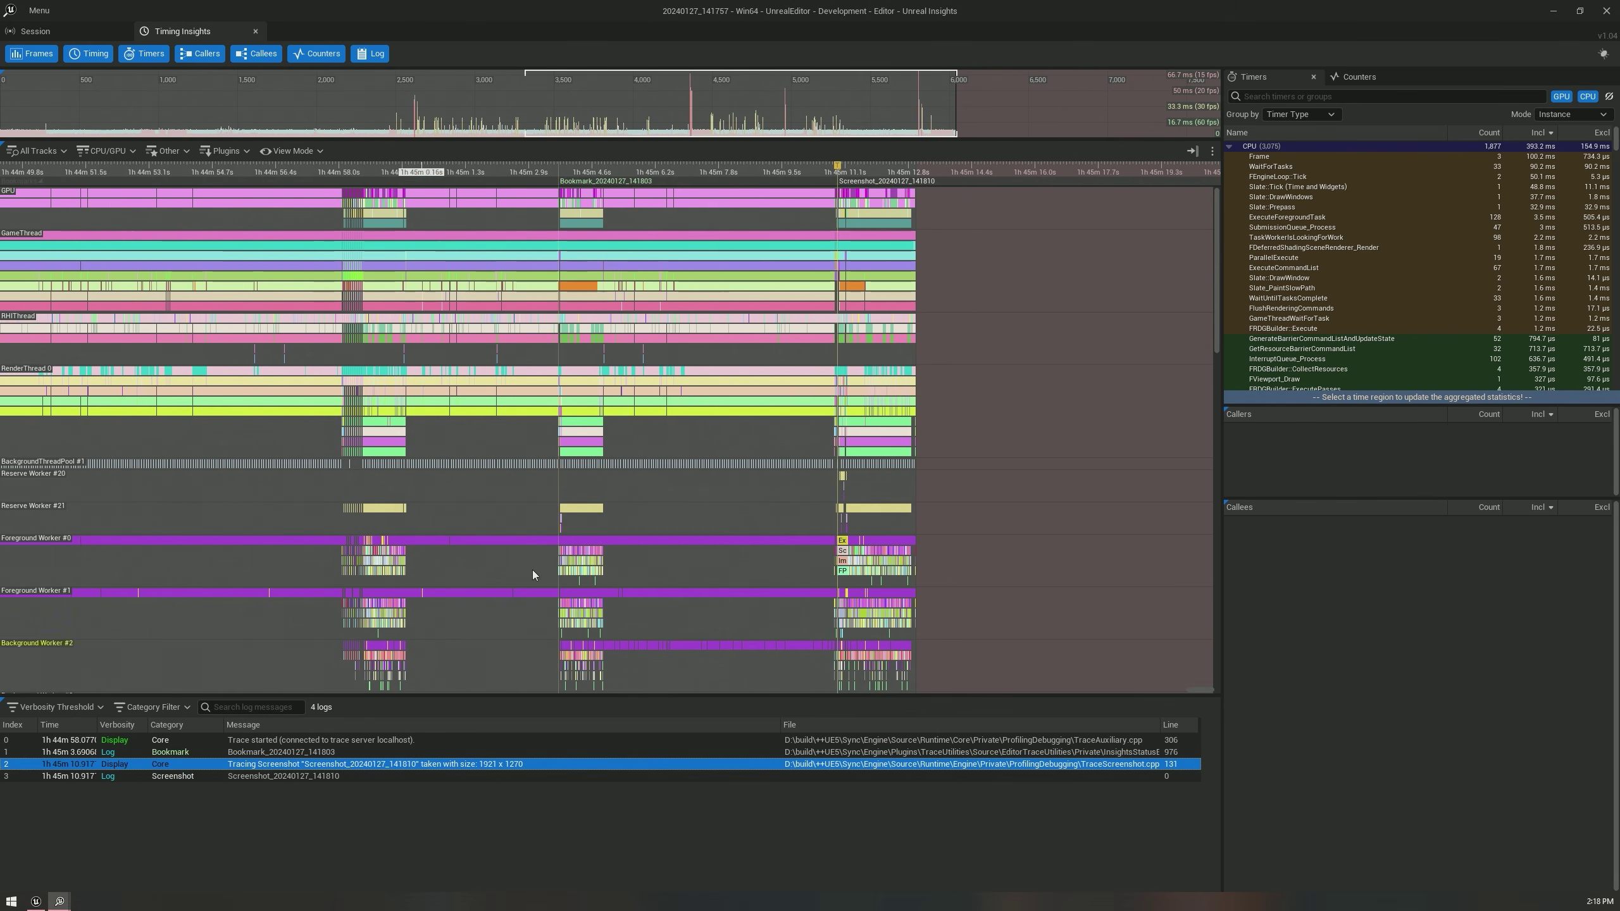
# Examine the thread events around the screenshot marker in detail, including the screenshot task on Foreground Worker #0.
pyautogui.scroll(10, 873, 386)
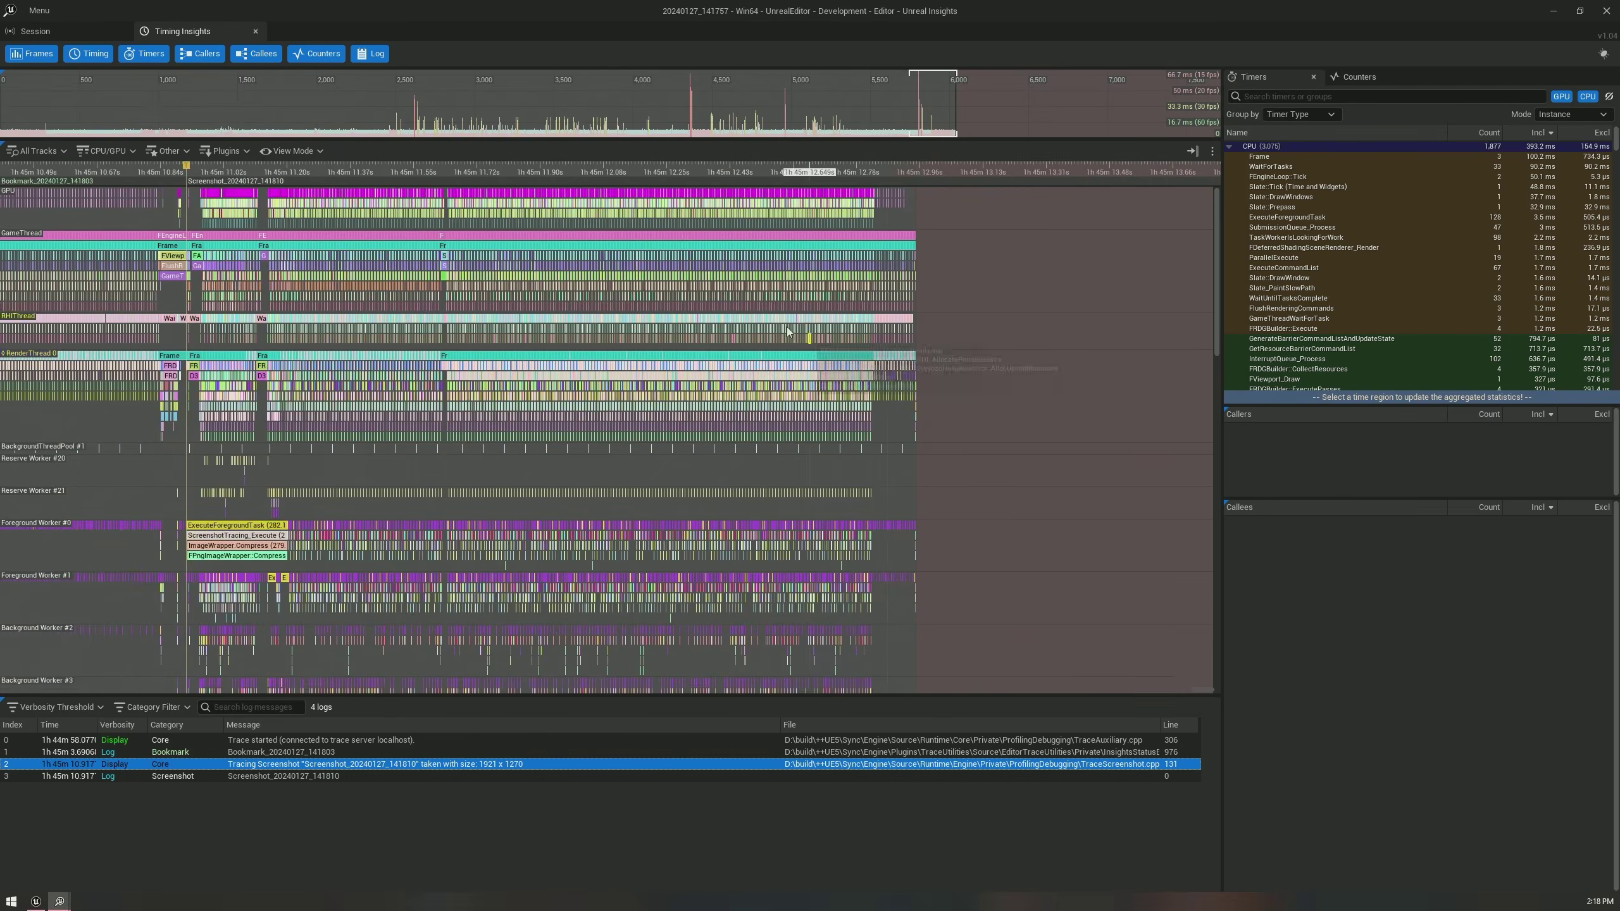
pyautogui.moveTo(472, 271); pyautogui.dragTo(810, 319)
pyautogui.scroll(2, 332, 270)
pyautogui.moveTo(184, 262); pyautogui.dragTo(644, 308)
pyautogui.scroll(6, 464, 322)
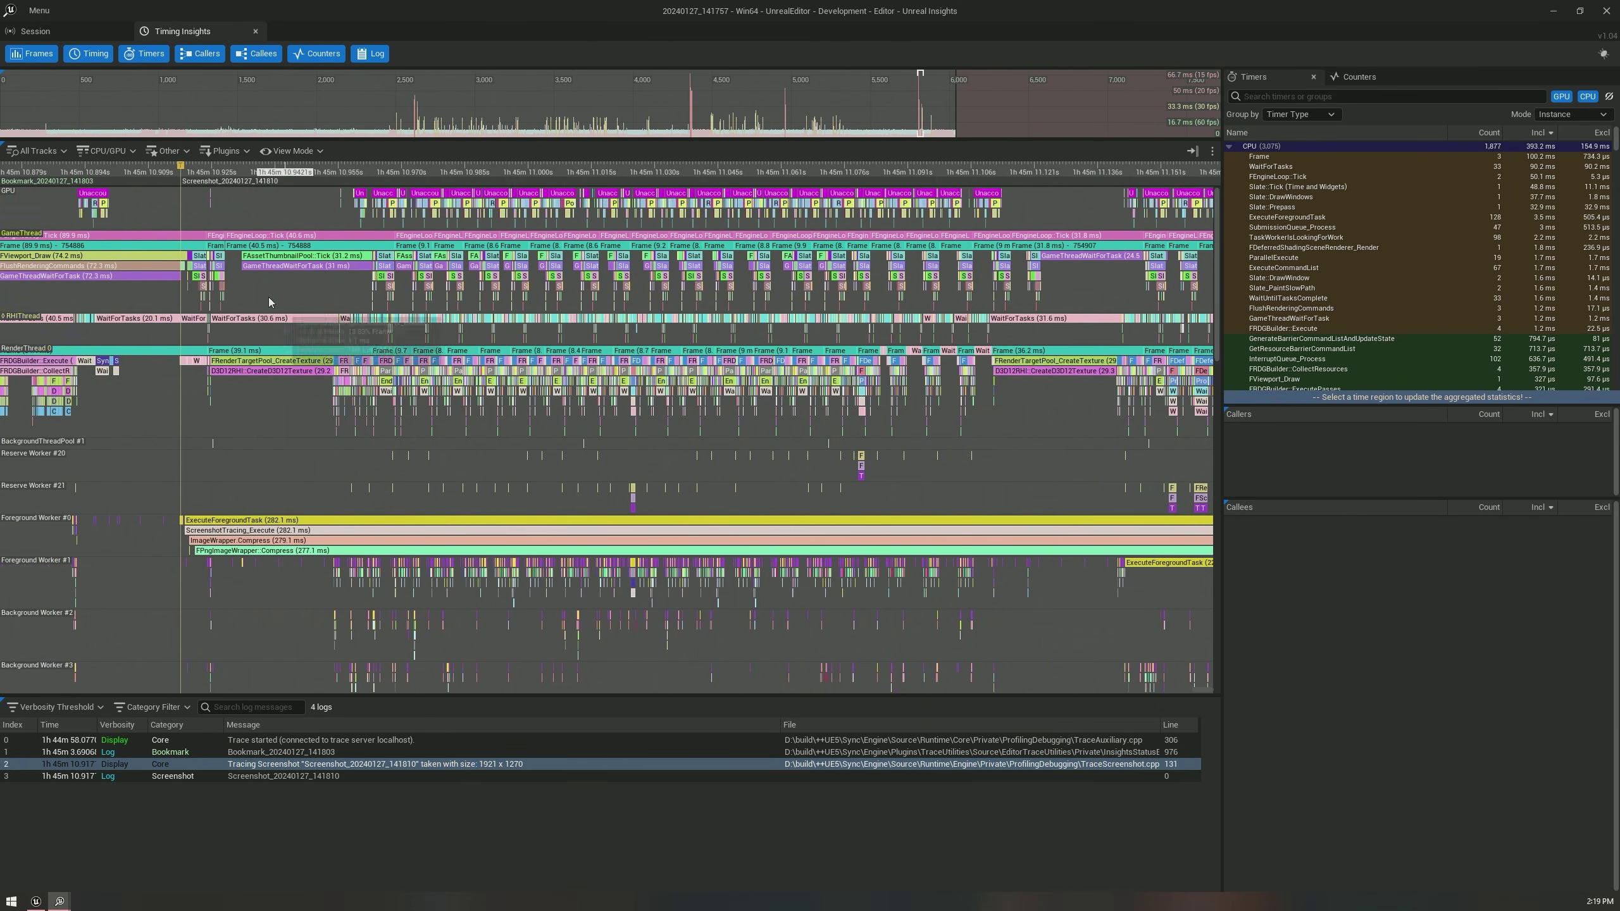
pyautogui.moveTo(1052, 269)
pyautogui.mouseDown()
pyautogui.moveTo(746, 236)
pyautogui.moveTo(380, 318)
pyautogui.moveTo(865, 299)
pyautogui.mouseUp()
pyautogui.scroll(-2, 380, 319)
pyautogui.moveTo(778, 449); pyautogui.dragTo(685, 439)
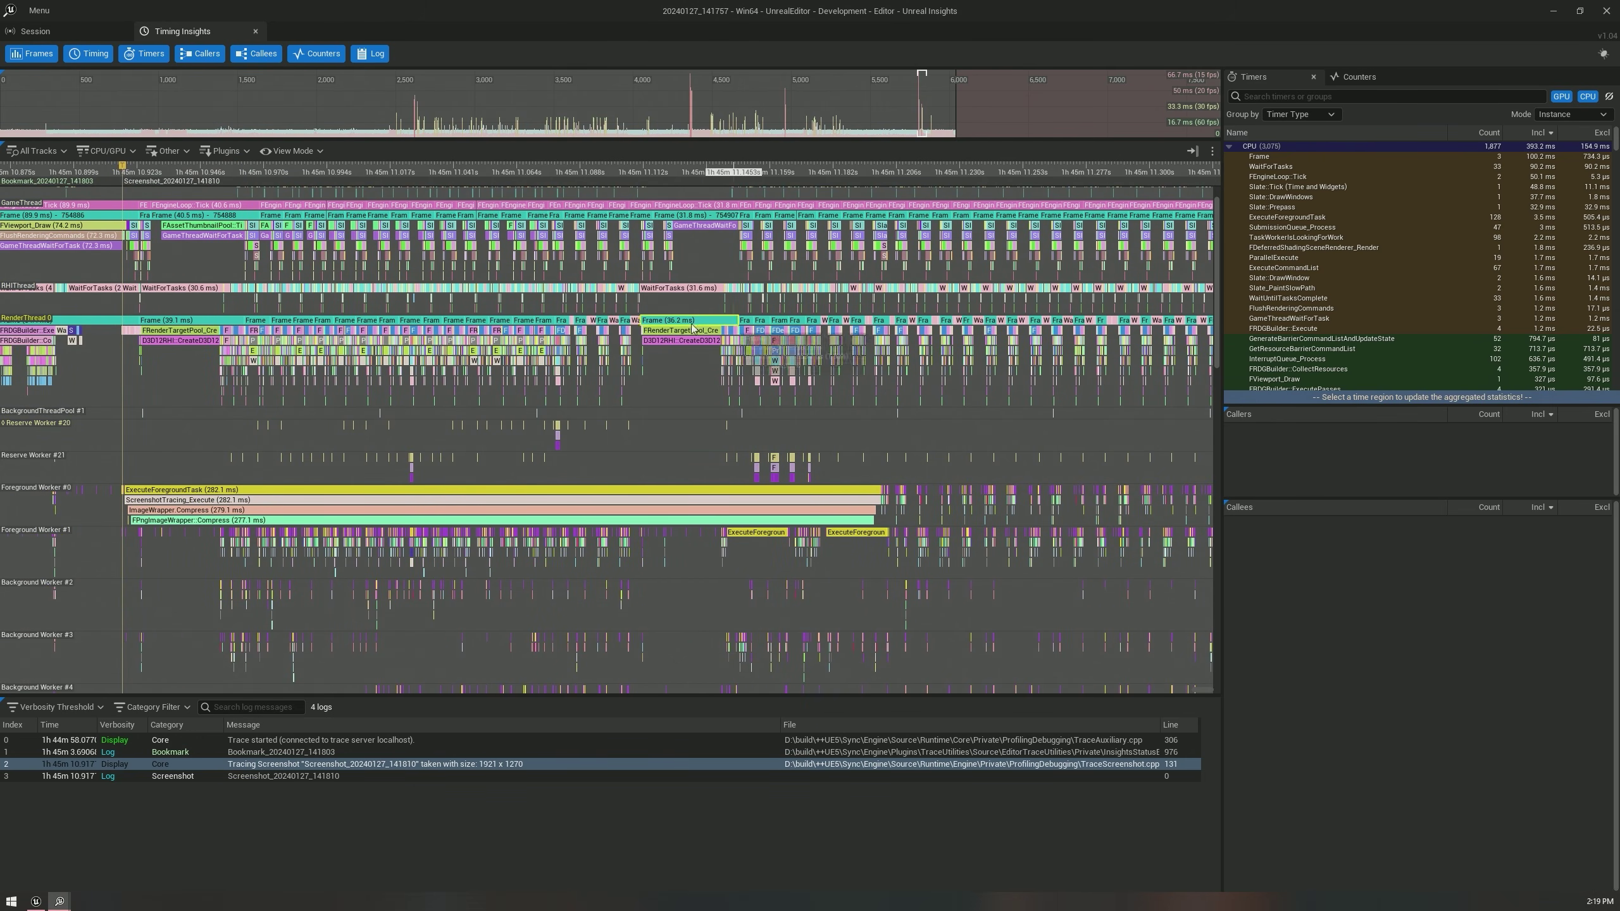
pyautogui.scroll(10, 577, 332)
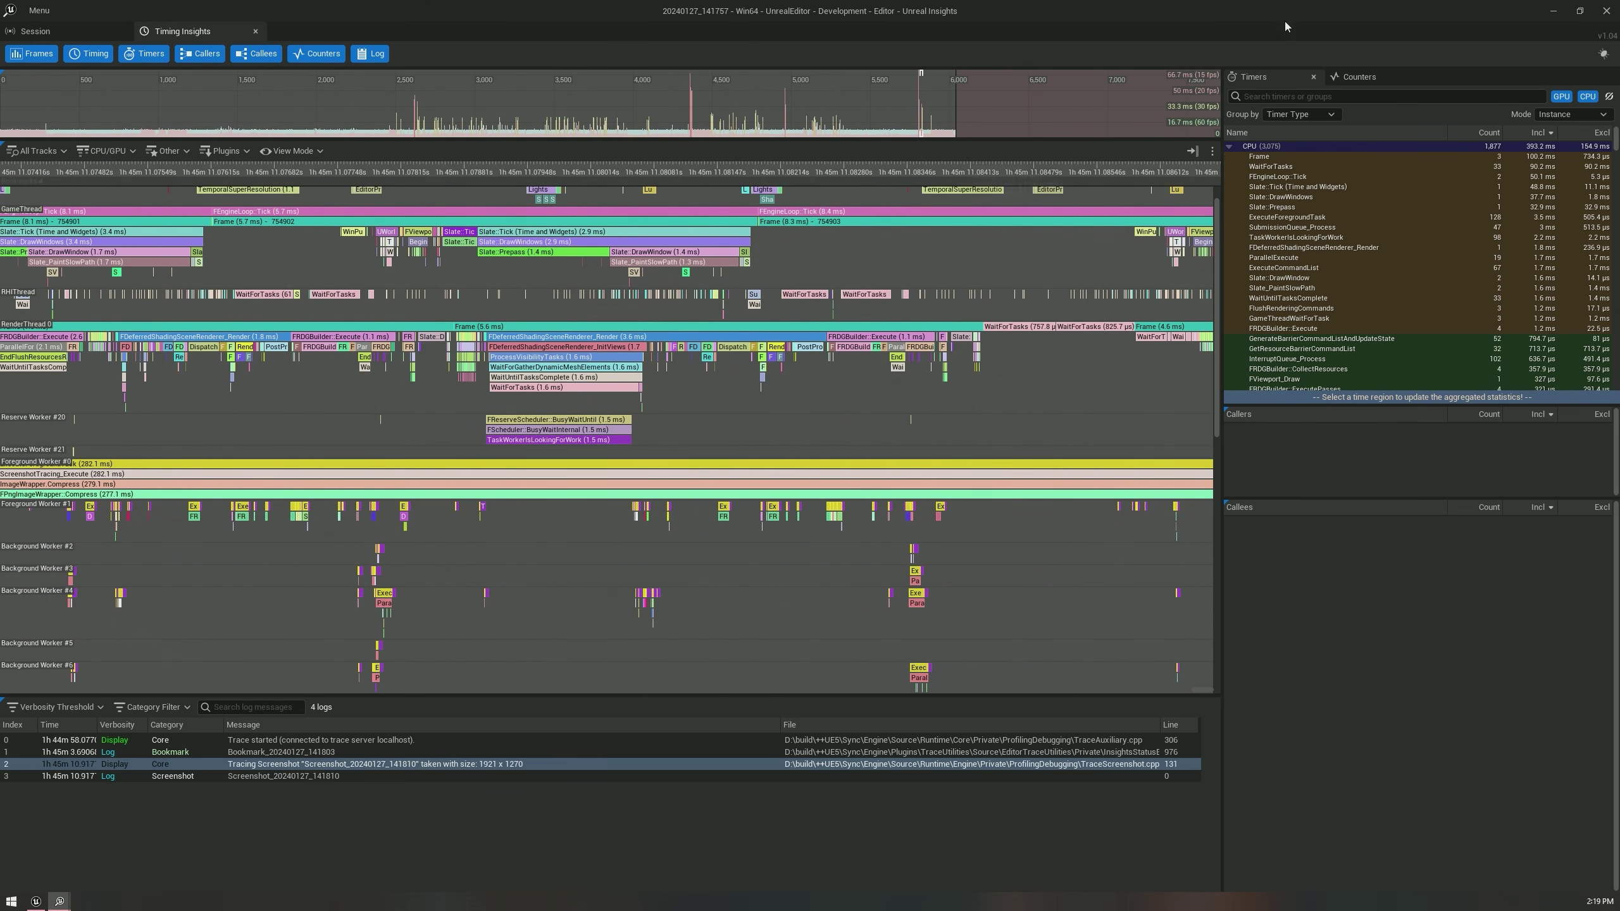
# Close Unreal Insights and open the Play in Standalone Game settings in the Unreal Editor's preferences.
pyautogui.click(1607, 11)
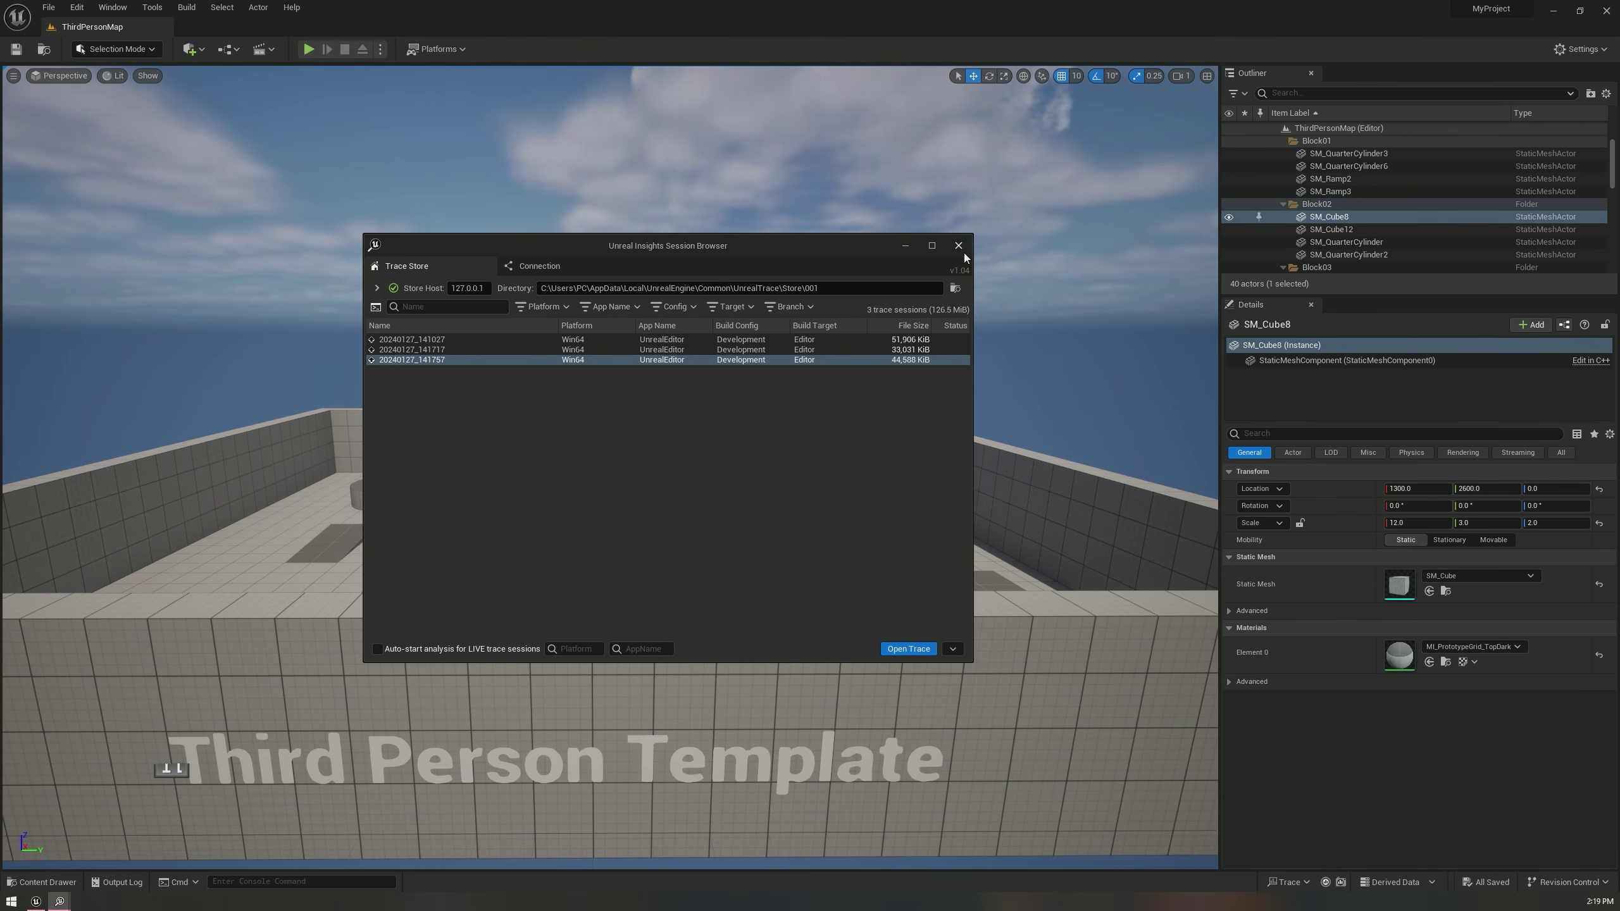
pyautogui.click(381, 51)
pyautogui.click(476, 327)
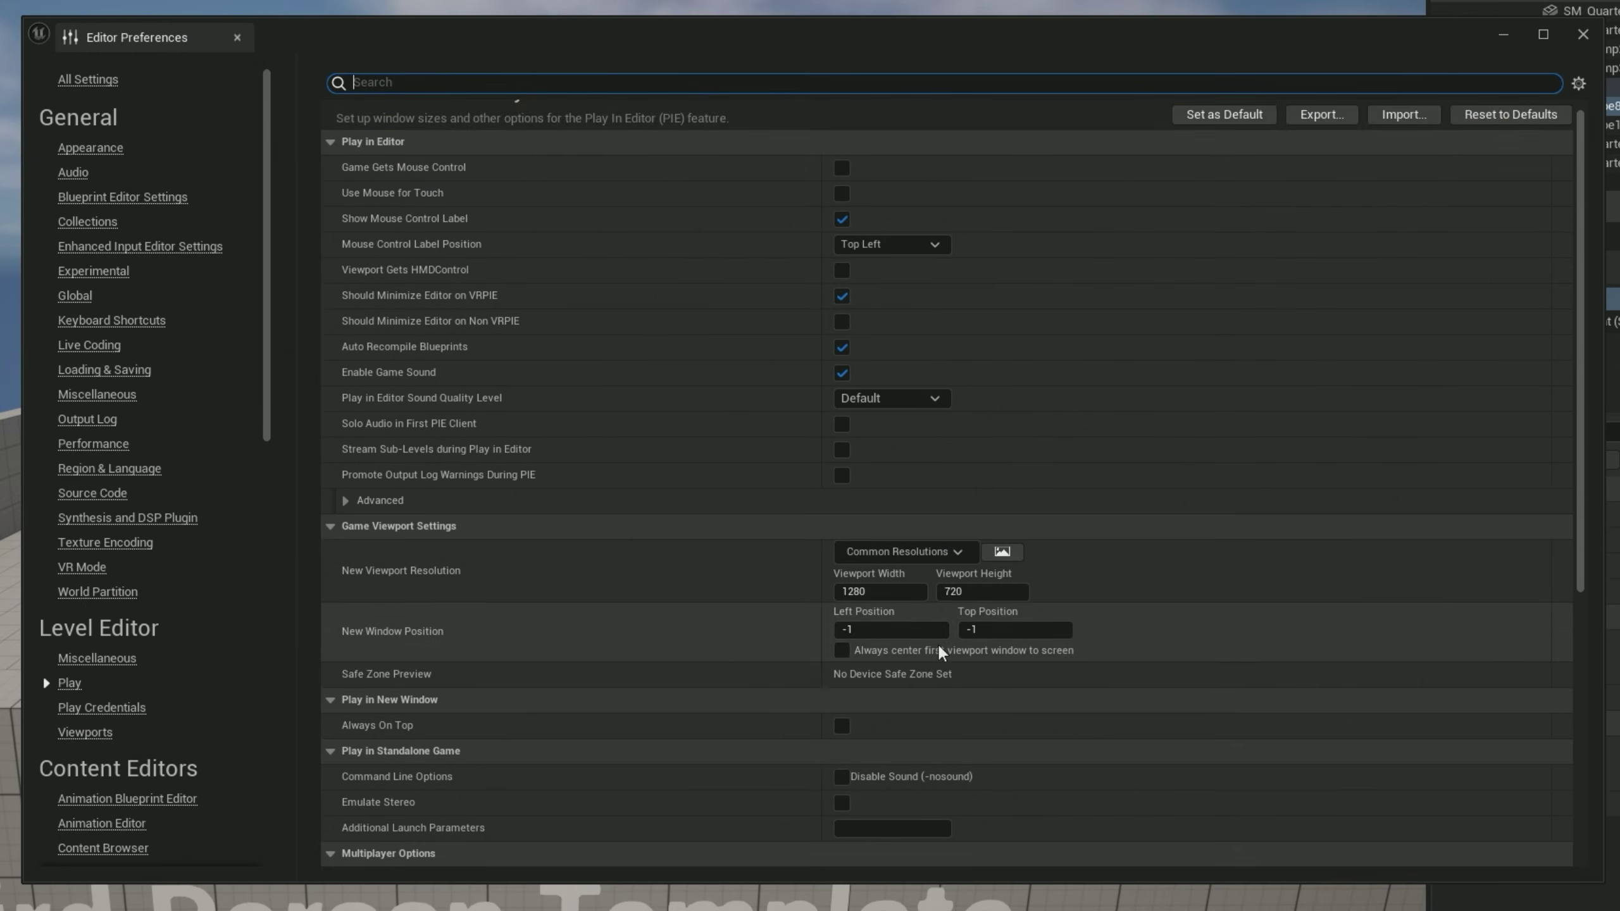
pyautogui.scroll(-3, 935, 658)
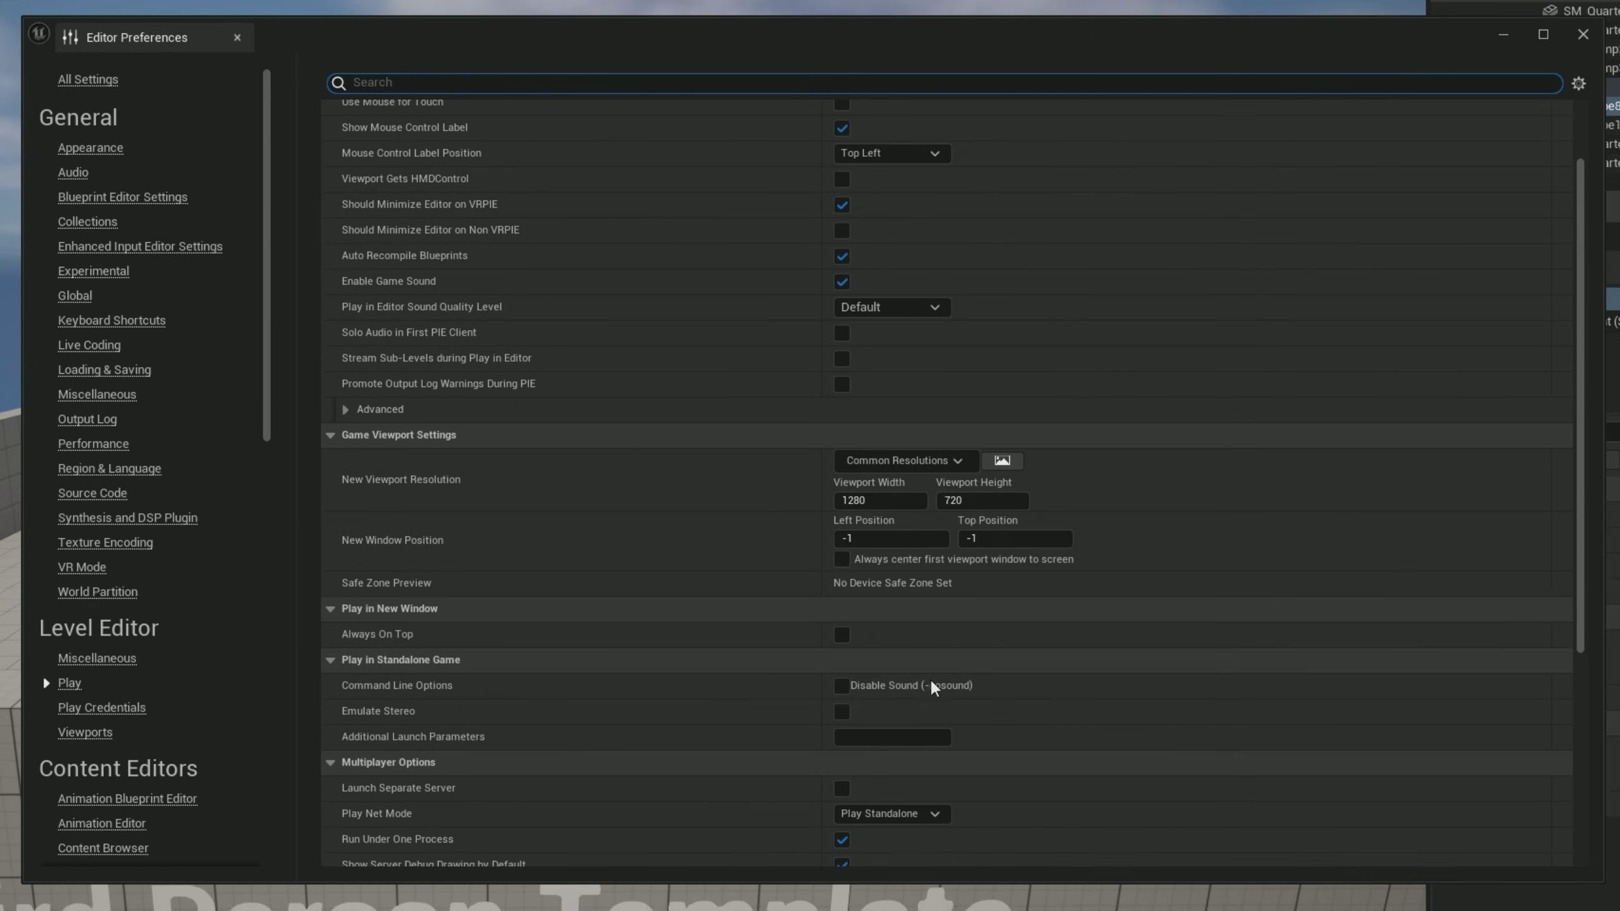
# Enter a -trace= argument in the standalone game's additional launch parameters, trying default and cpu,gpu as its channel list.
pyautogui.click(913, 741)
pyautogui.write('-trace=default,')
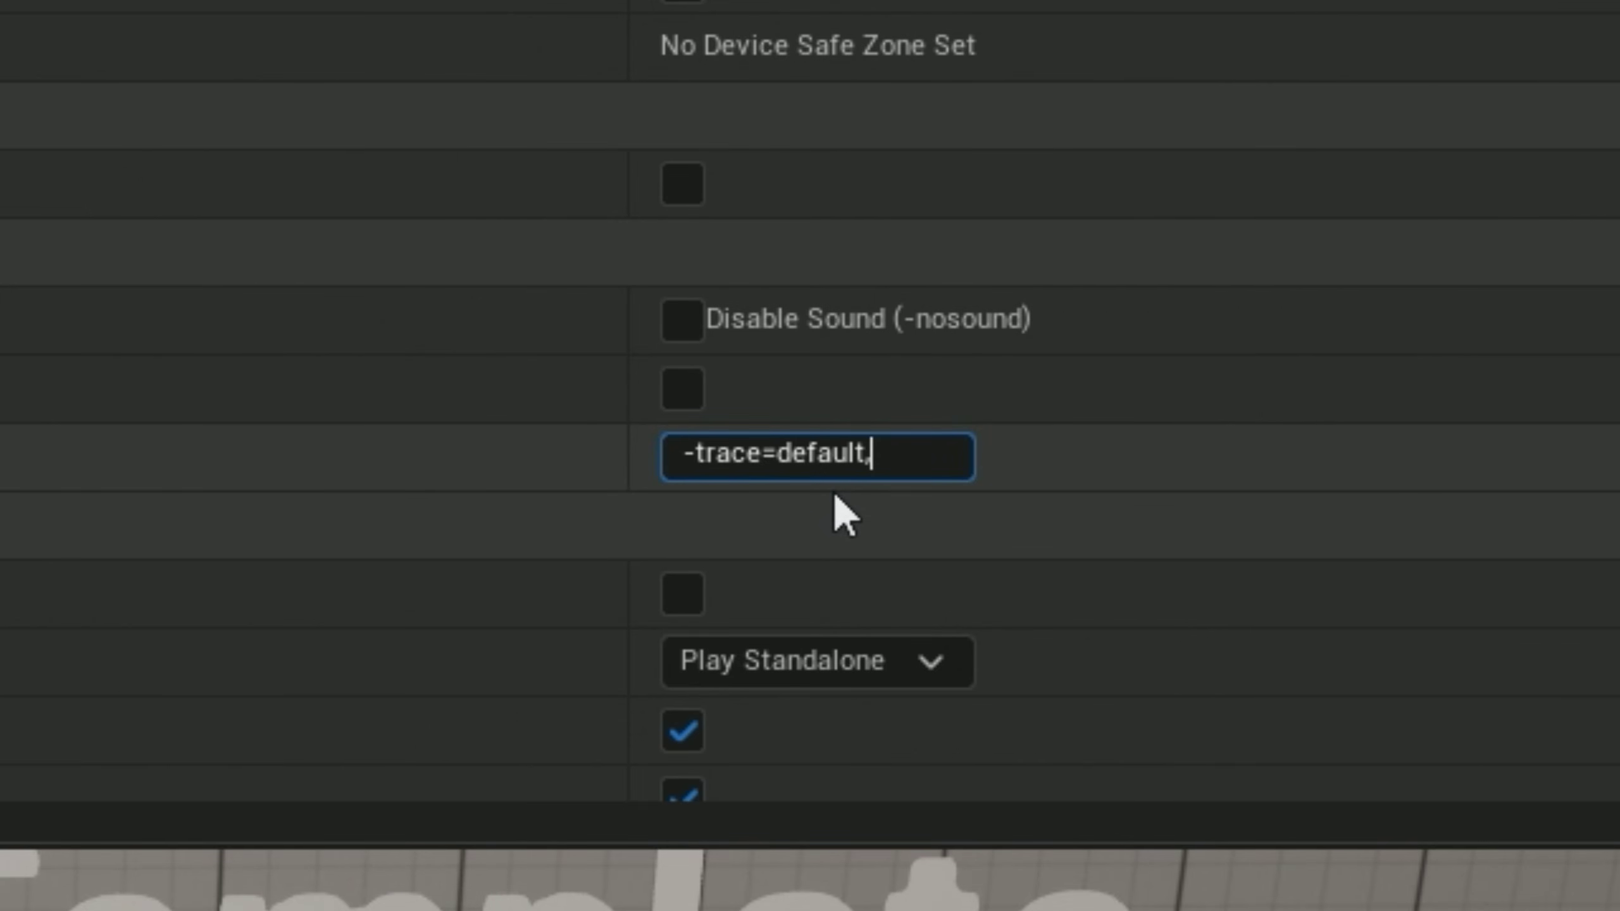
pyautogui.press('BackSpace')
pyautogui.press('BackSpace')
pyautogui.press('BackSpace')
pyautogui.press('BackSpace')
pyautogui.write('c')
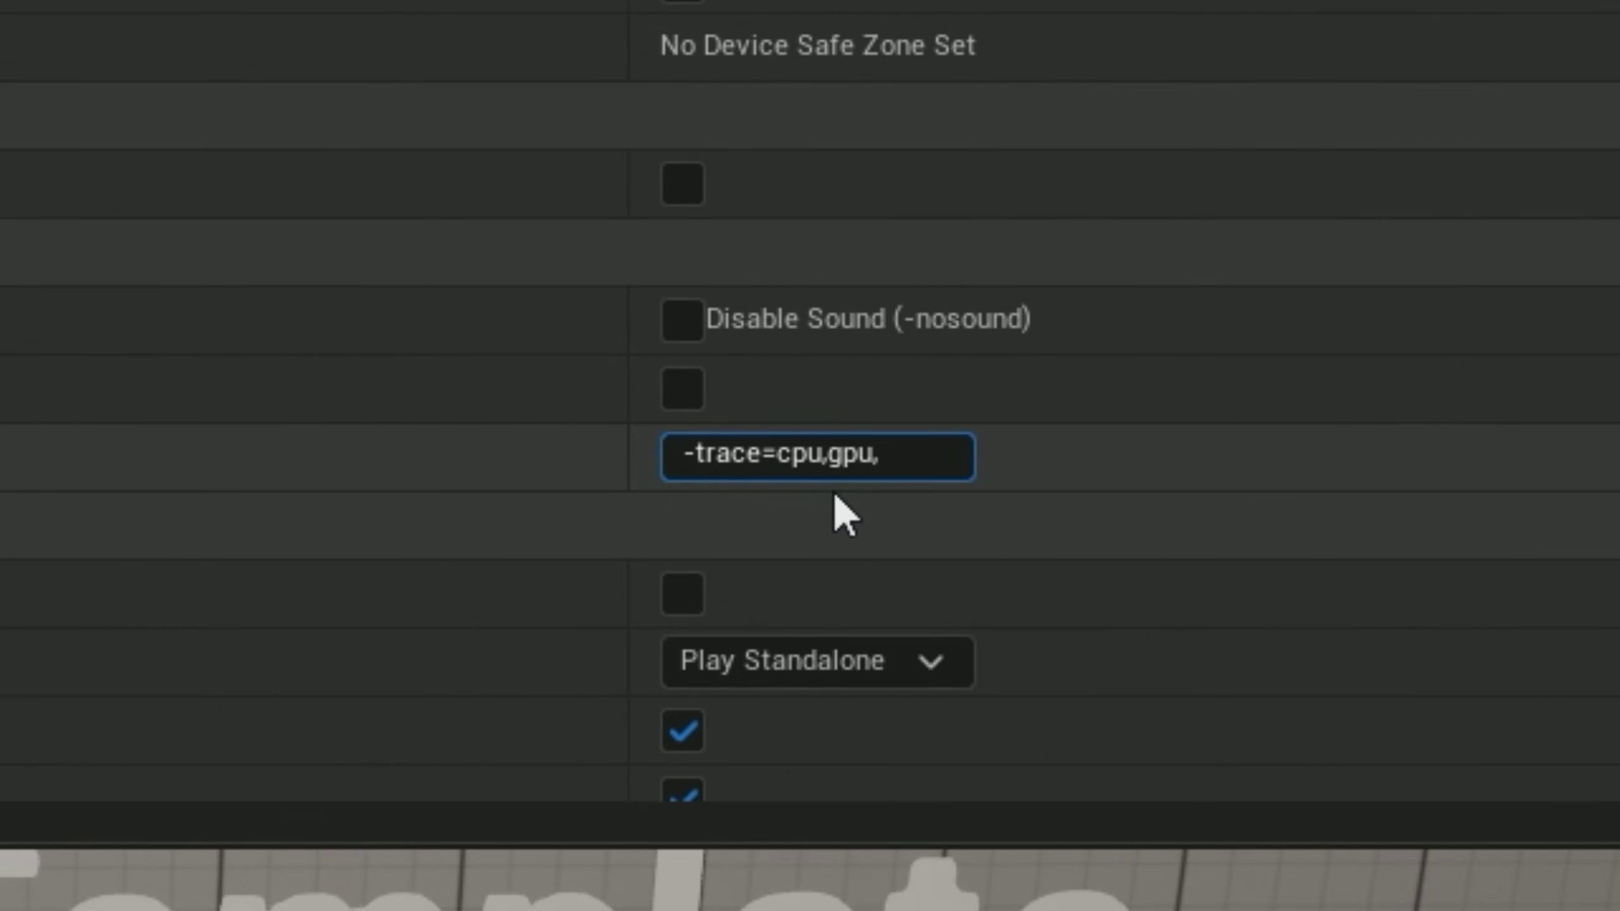
pyautogui.write('p')
pyautogui.press('BackSpace')
pyautogui.press('BackSpace')
pyautogui.write('d')
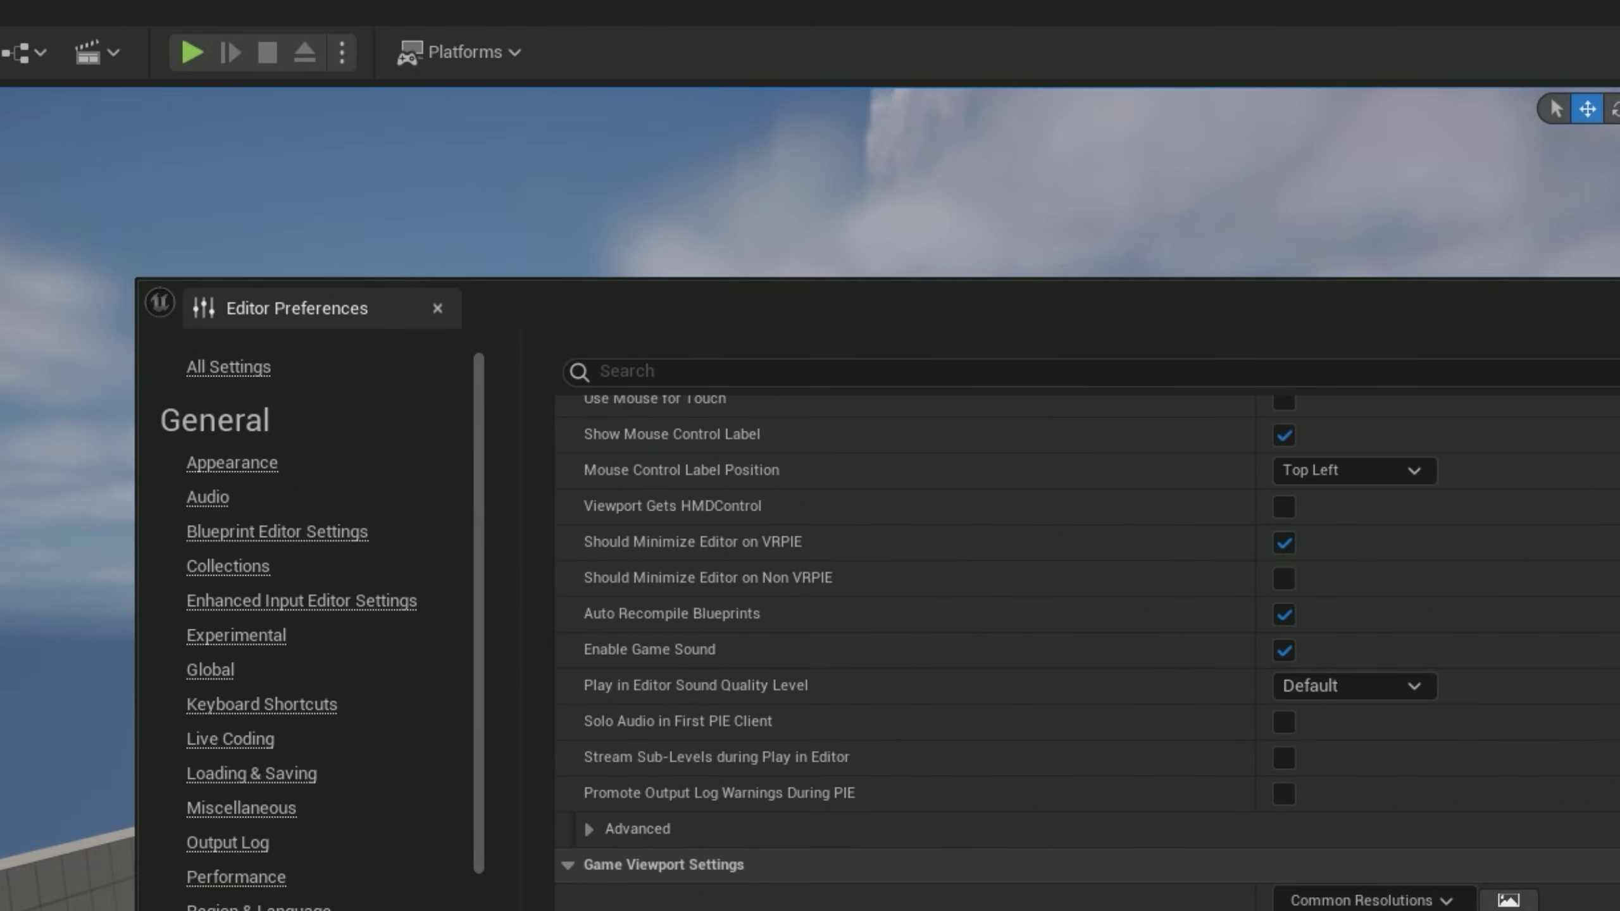
# Close the editor preferences and launch the project as a Standalone Game.
pyautogui.click(1060, 188)
pyautogui.click(343, 56)
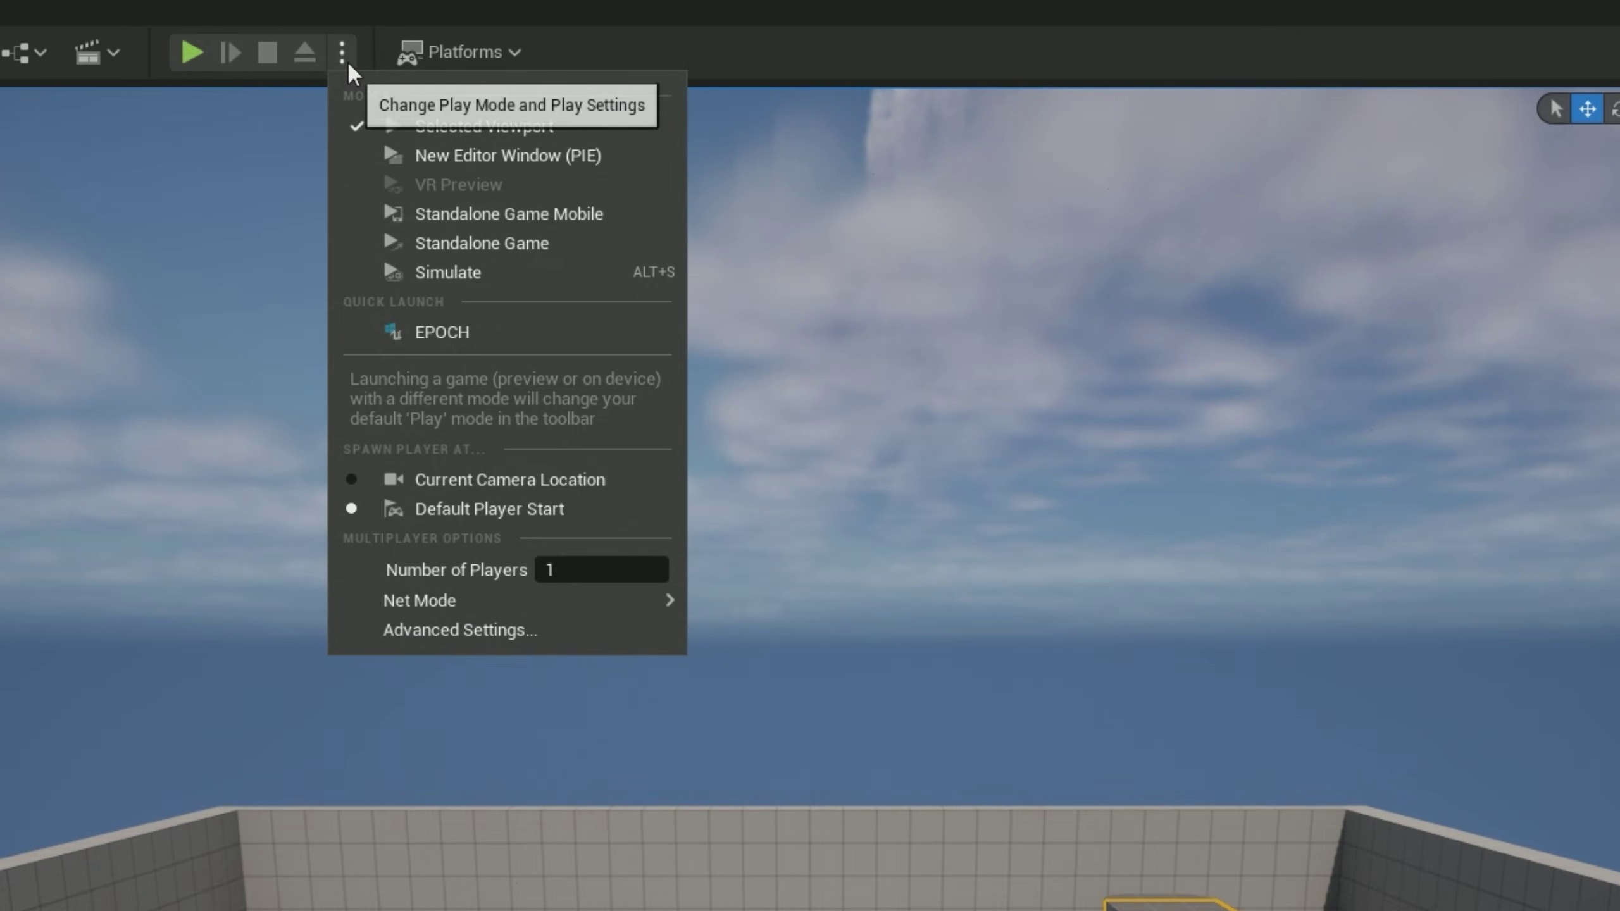
pyautogui.click(488, 245)
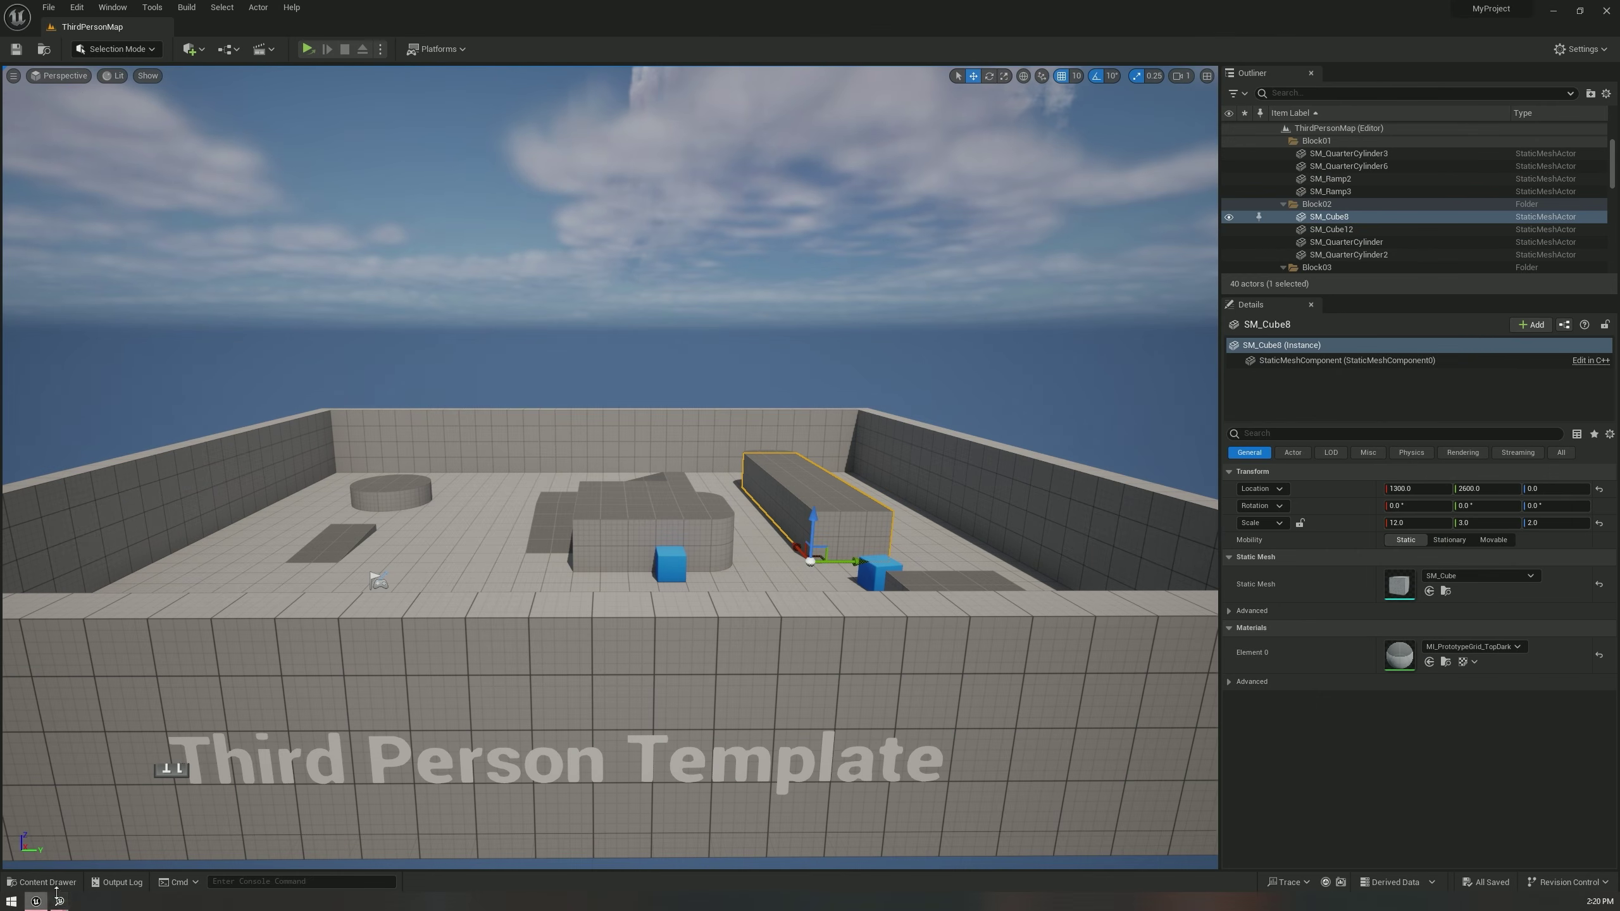
# Switch to the Unreal Insights Session Browser, open the live session 20240127_142024 and maximize its window.
pyautogui.click(65, 876)
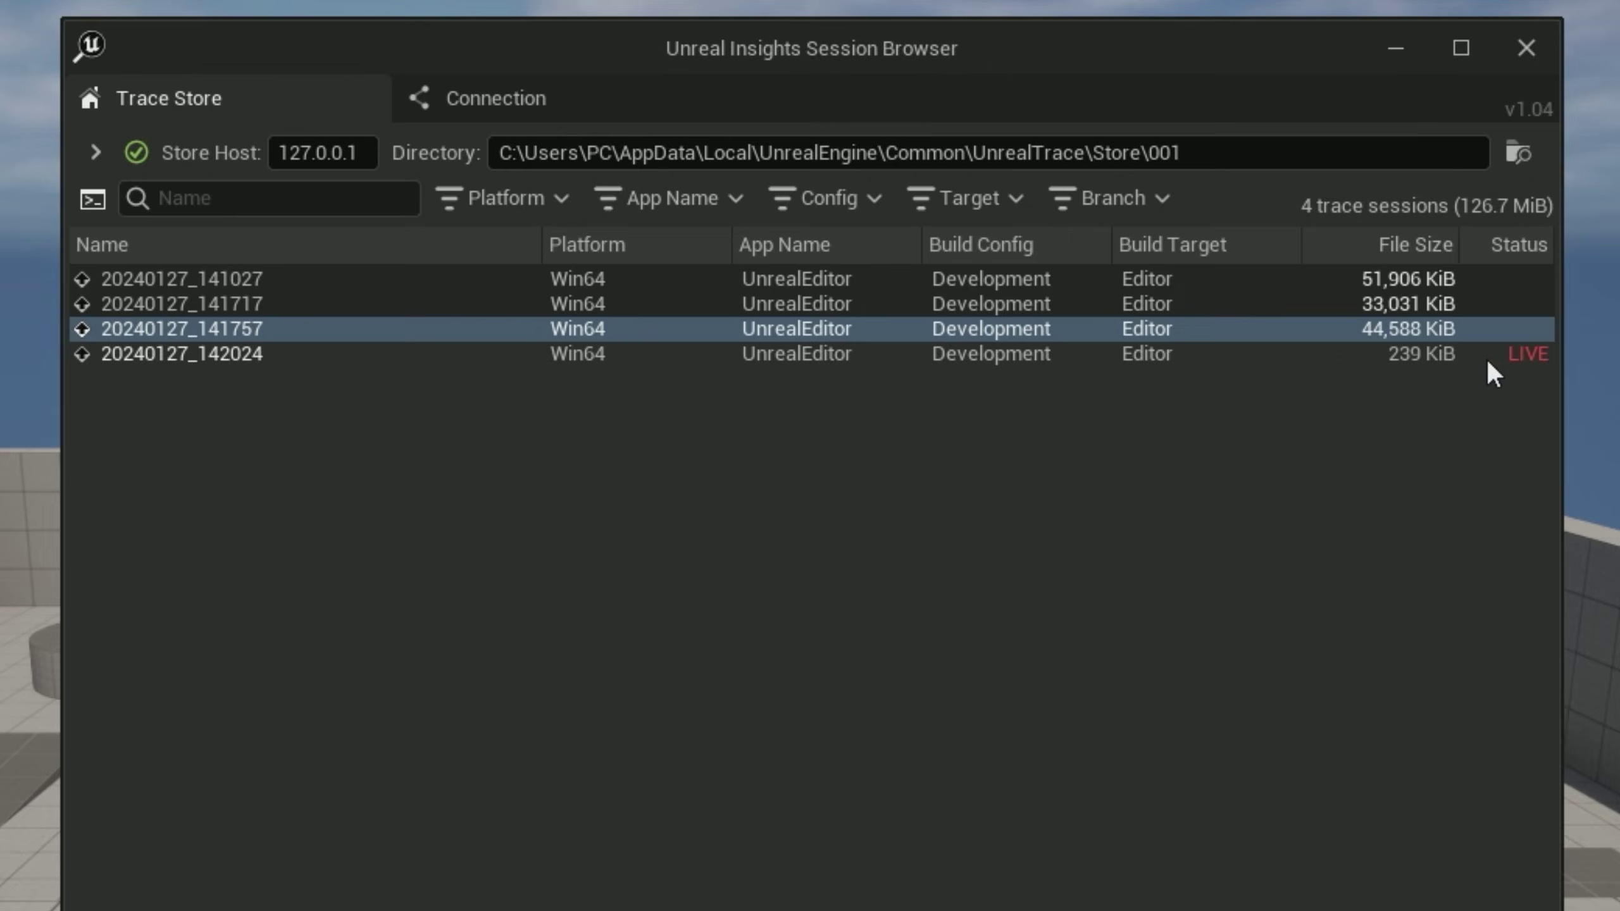
pyautogui.click(1467, 356)
pyautogui.doubleClick(907, 354)
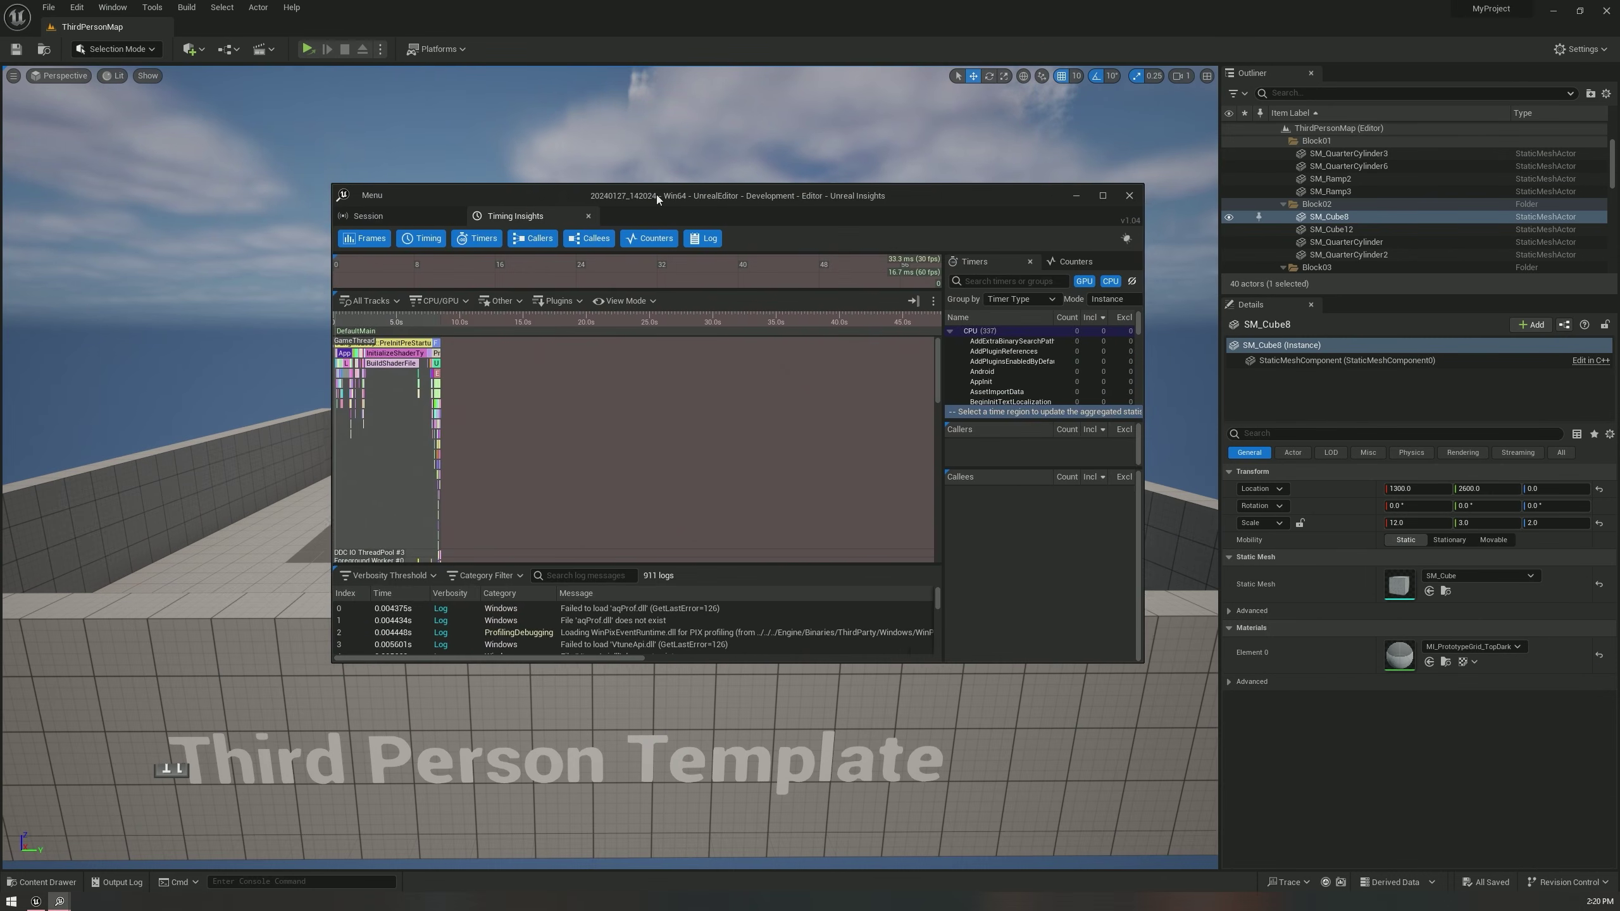
pyautogui.moveTo(656, 196); pyautogui.dragTo(628, 193)
pyautogui.doubleClick(628, 193)
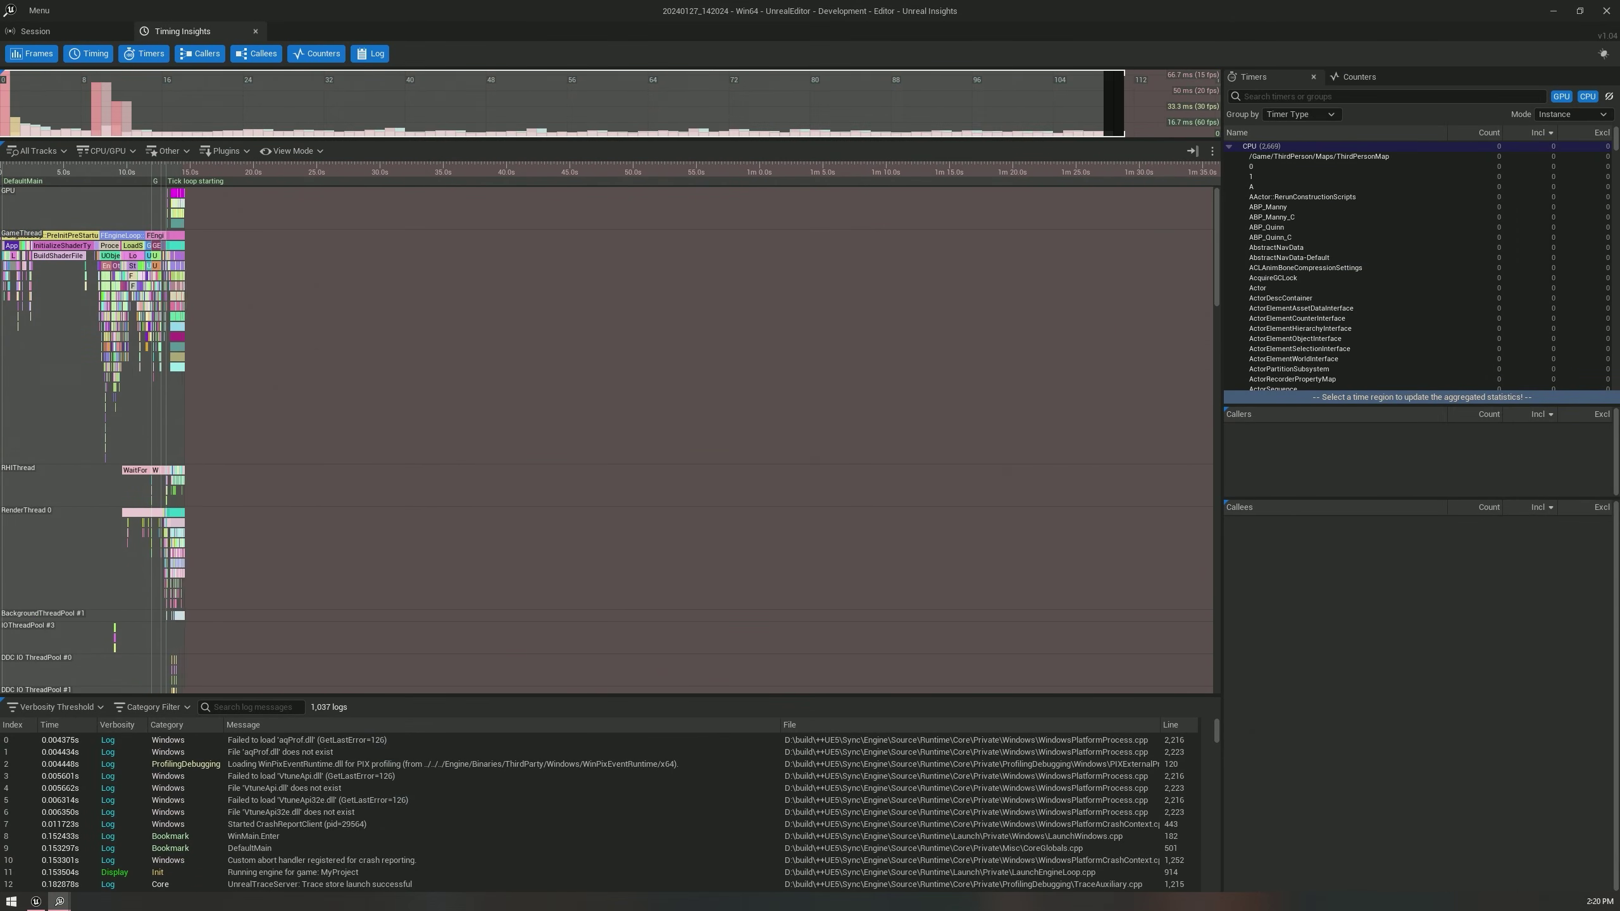
# Examine the live trace's startup and thread events in detail, and select individual frames in the frame graph to inspect their timings.
pyautogui.moveTo(1216, 249); pyautogui.dragTo(1063, 244)
pyautogui.click(322, 308)
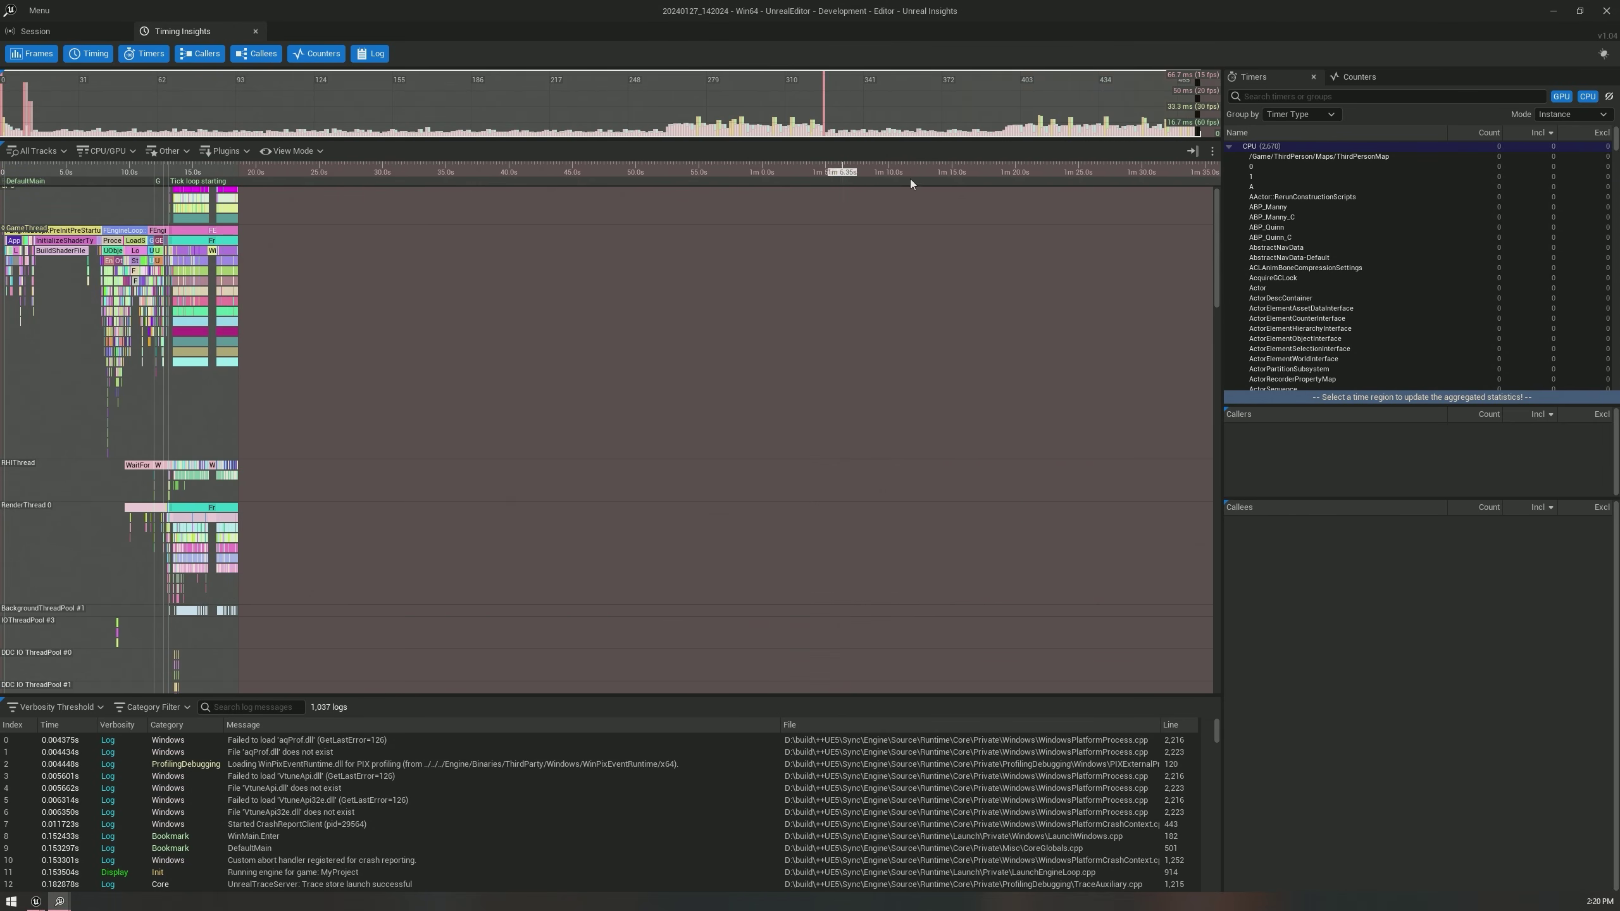
pyautogui.scroll(8, 228, 273)
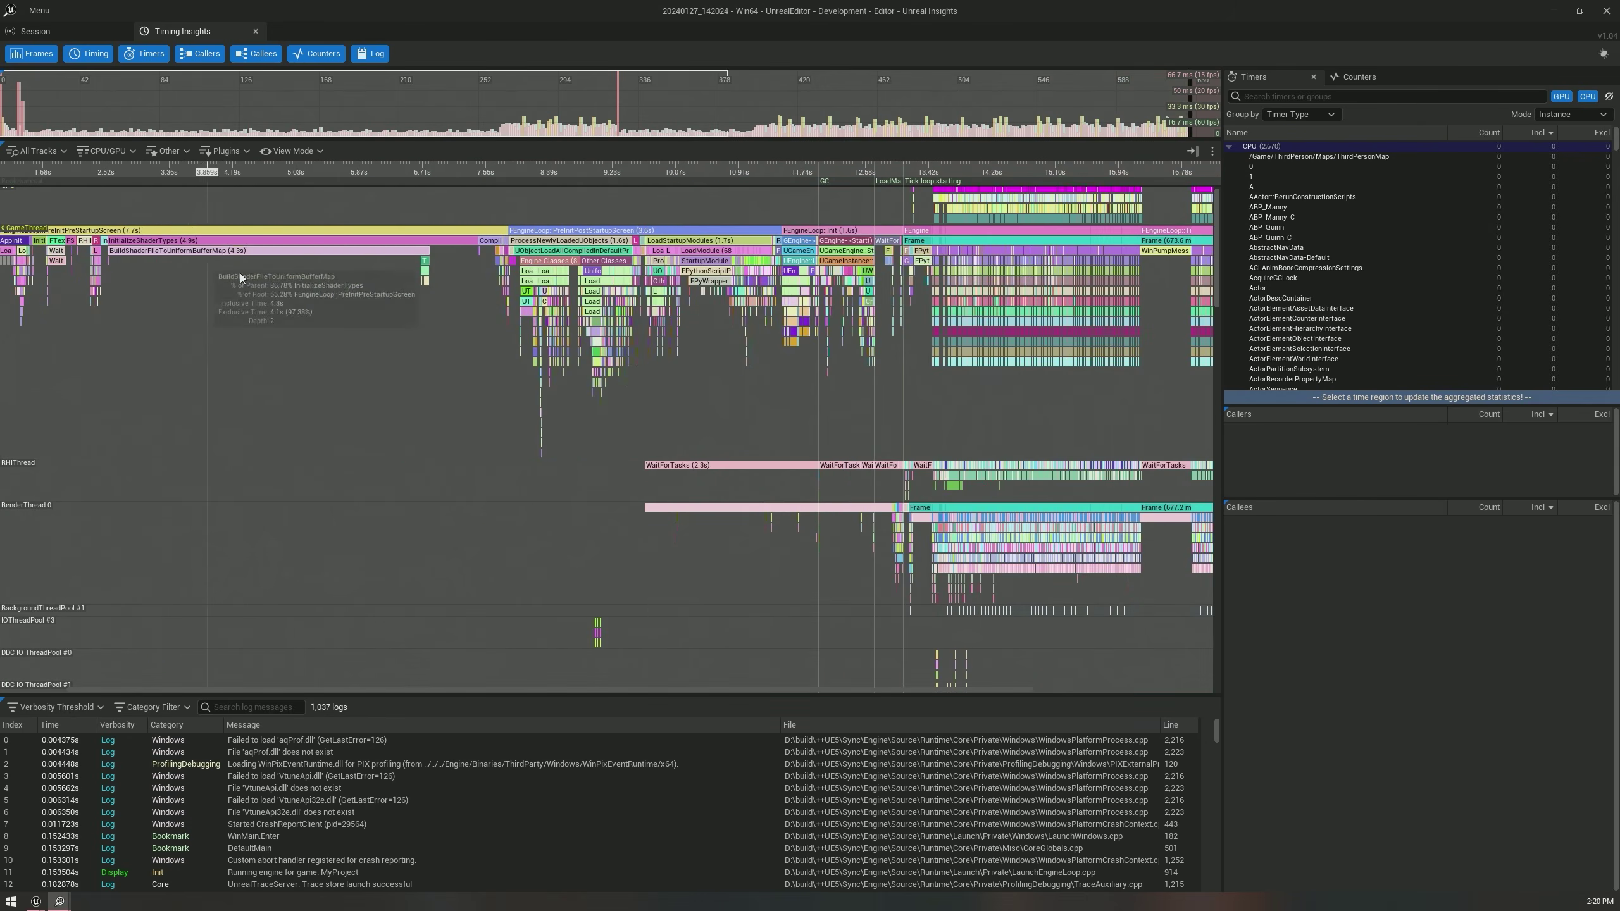
pyautogui.scroll(10, 794, 326)
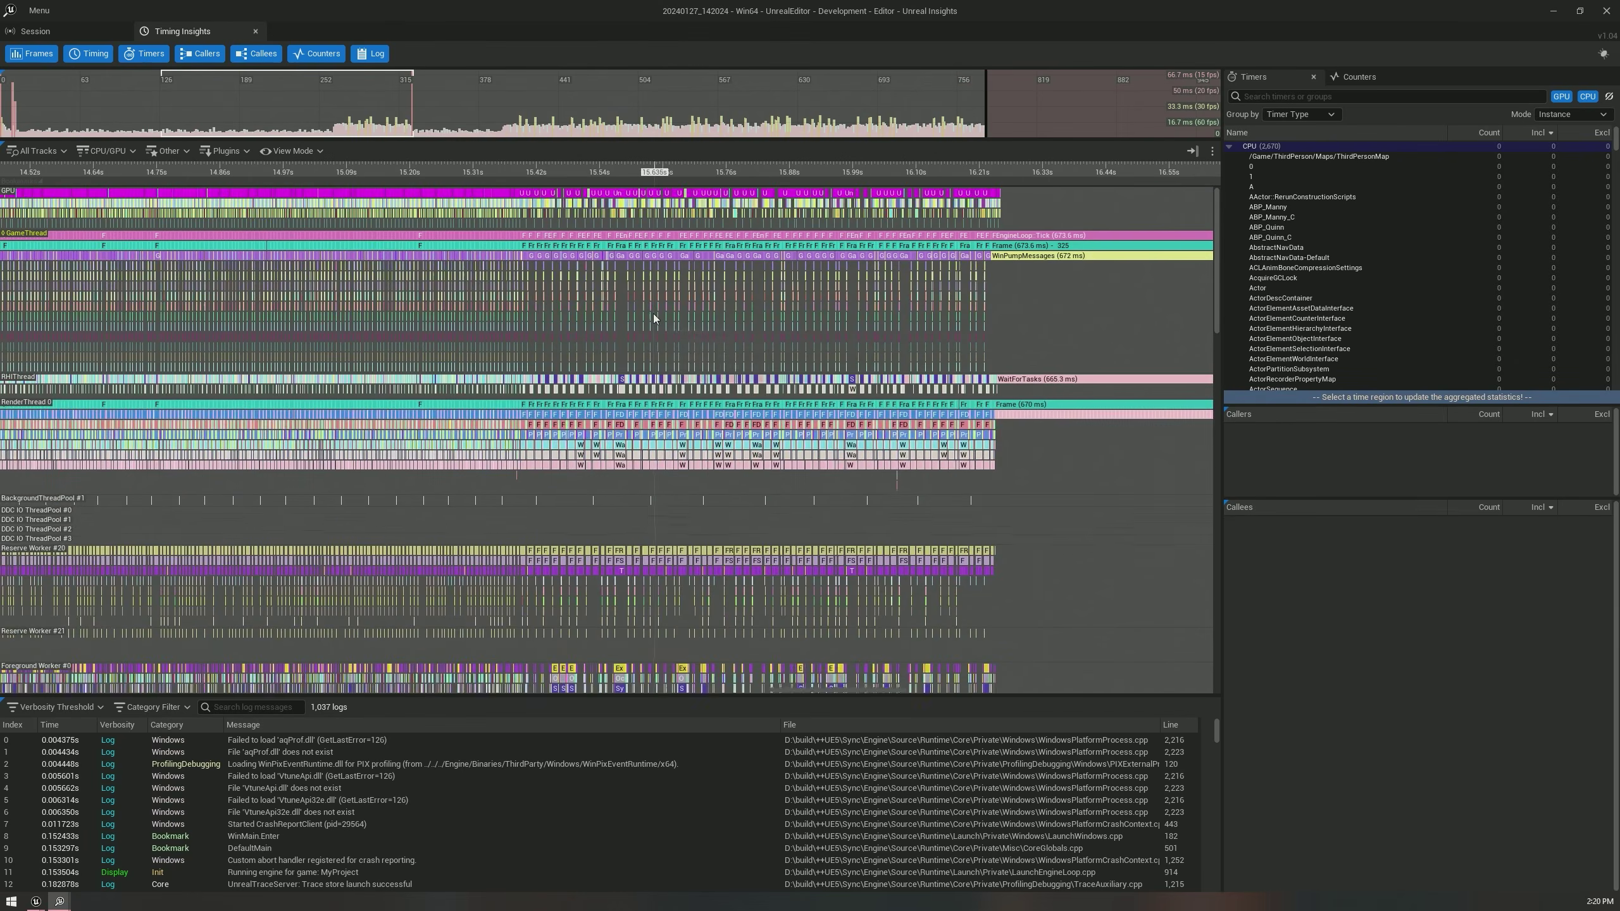
pyautogui.scroll(12, 654, 314)
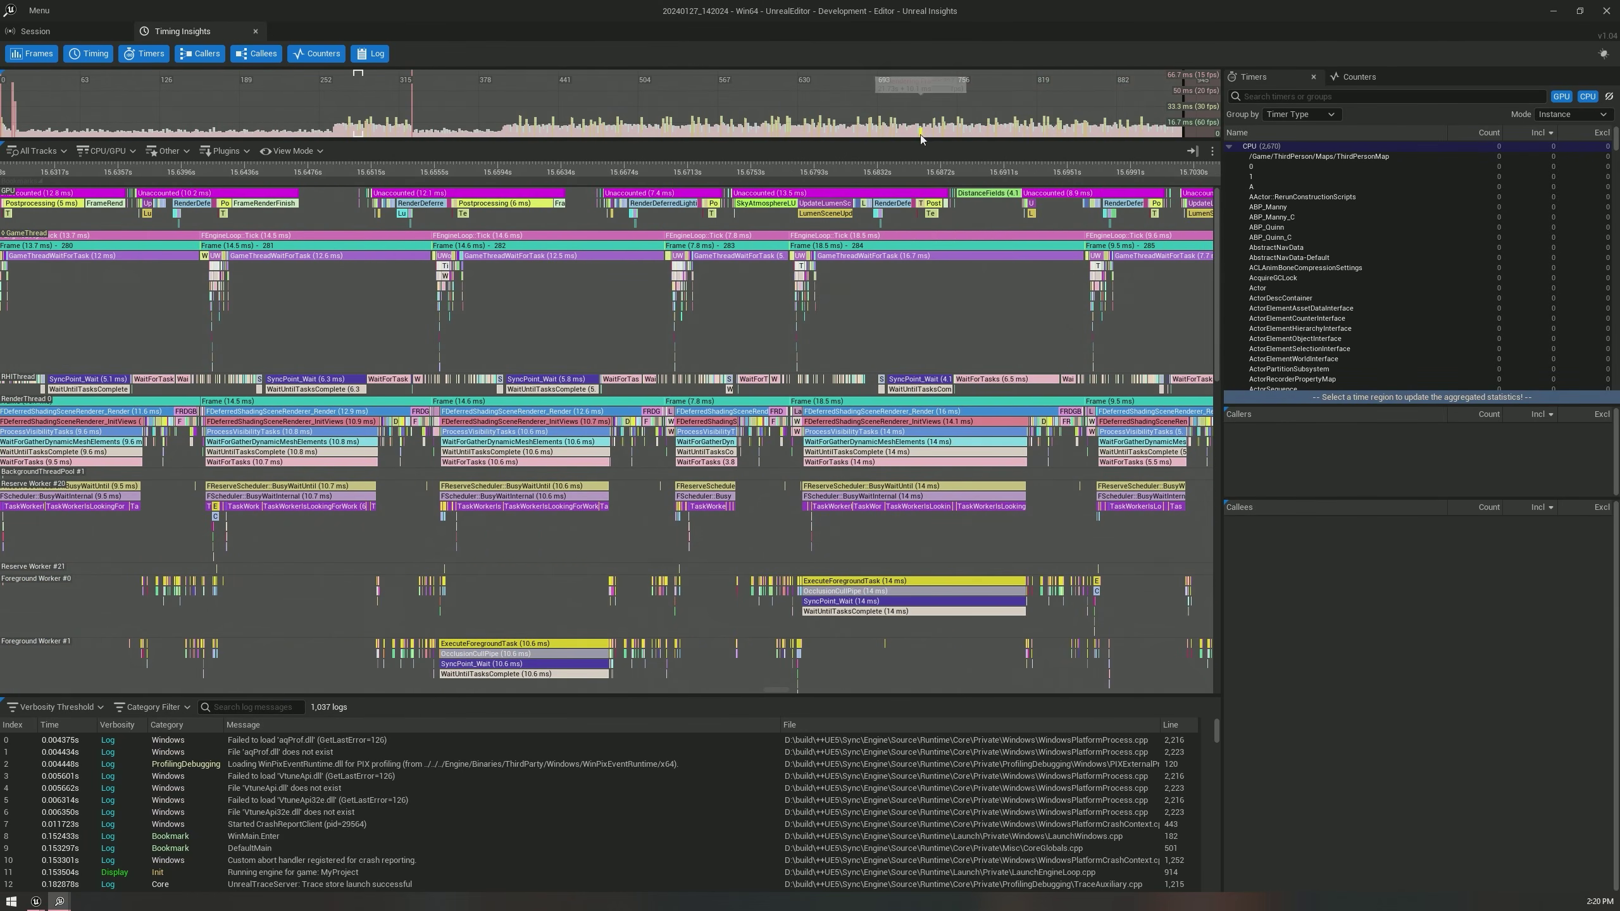
pyautogui.click(920, 134)
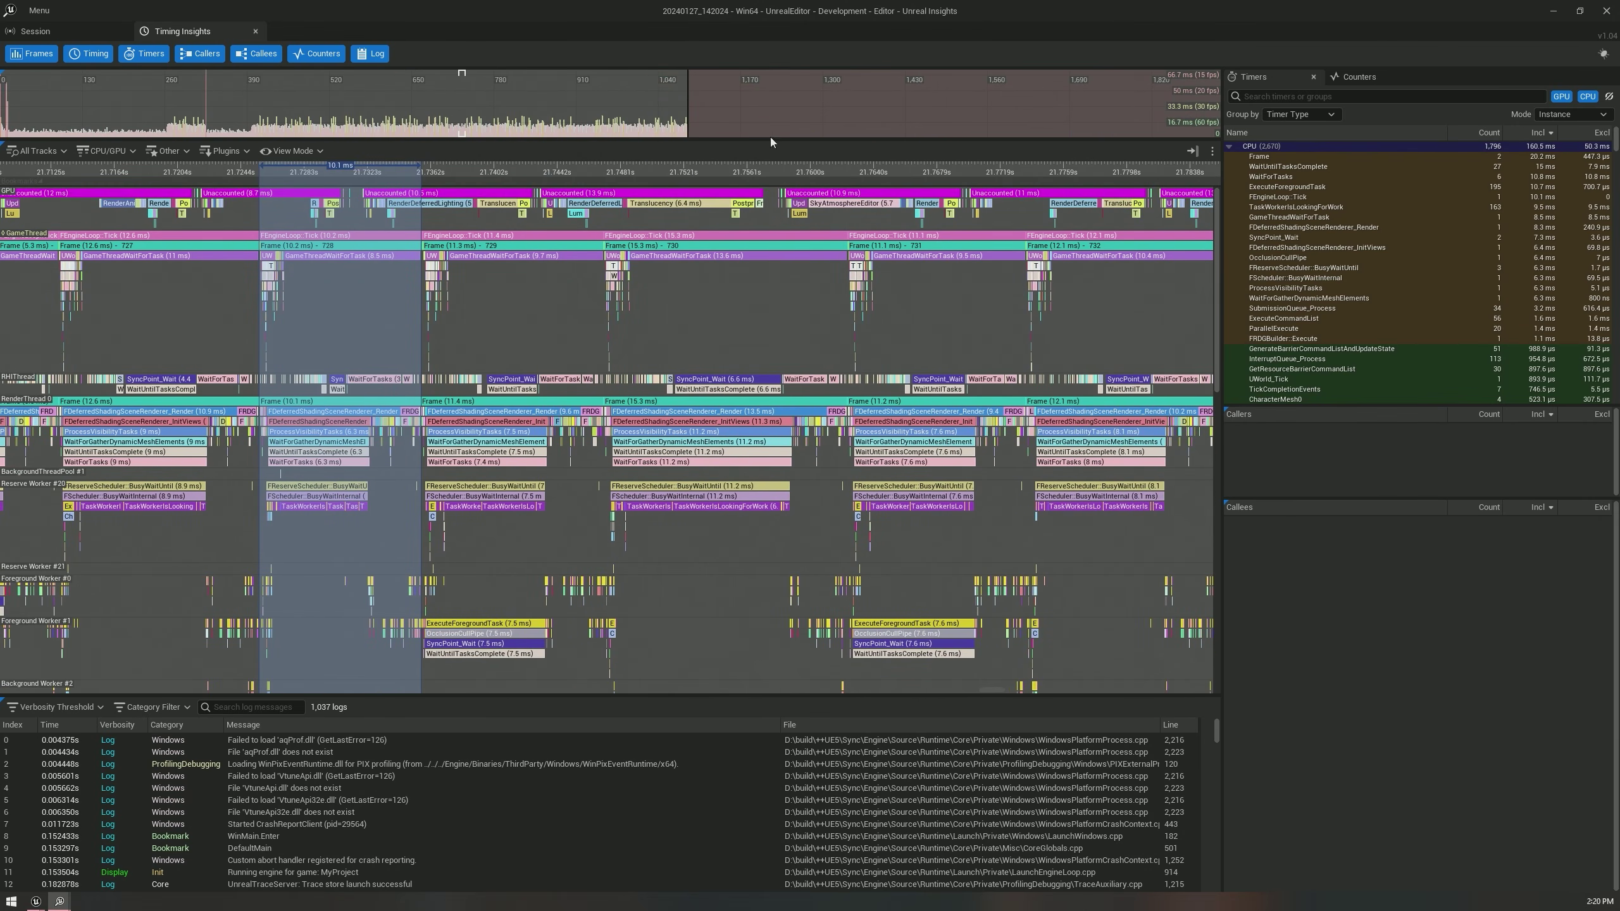
pyautogui.click(769, 137)
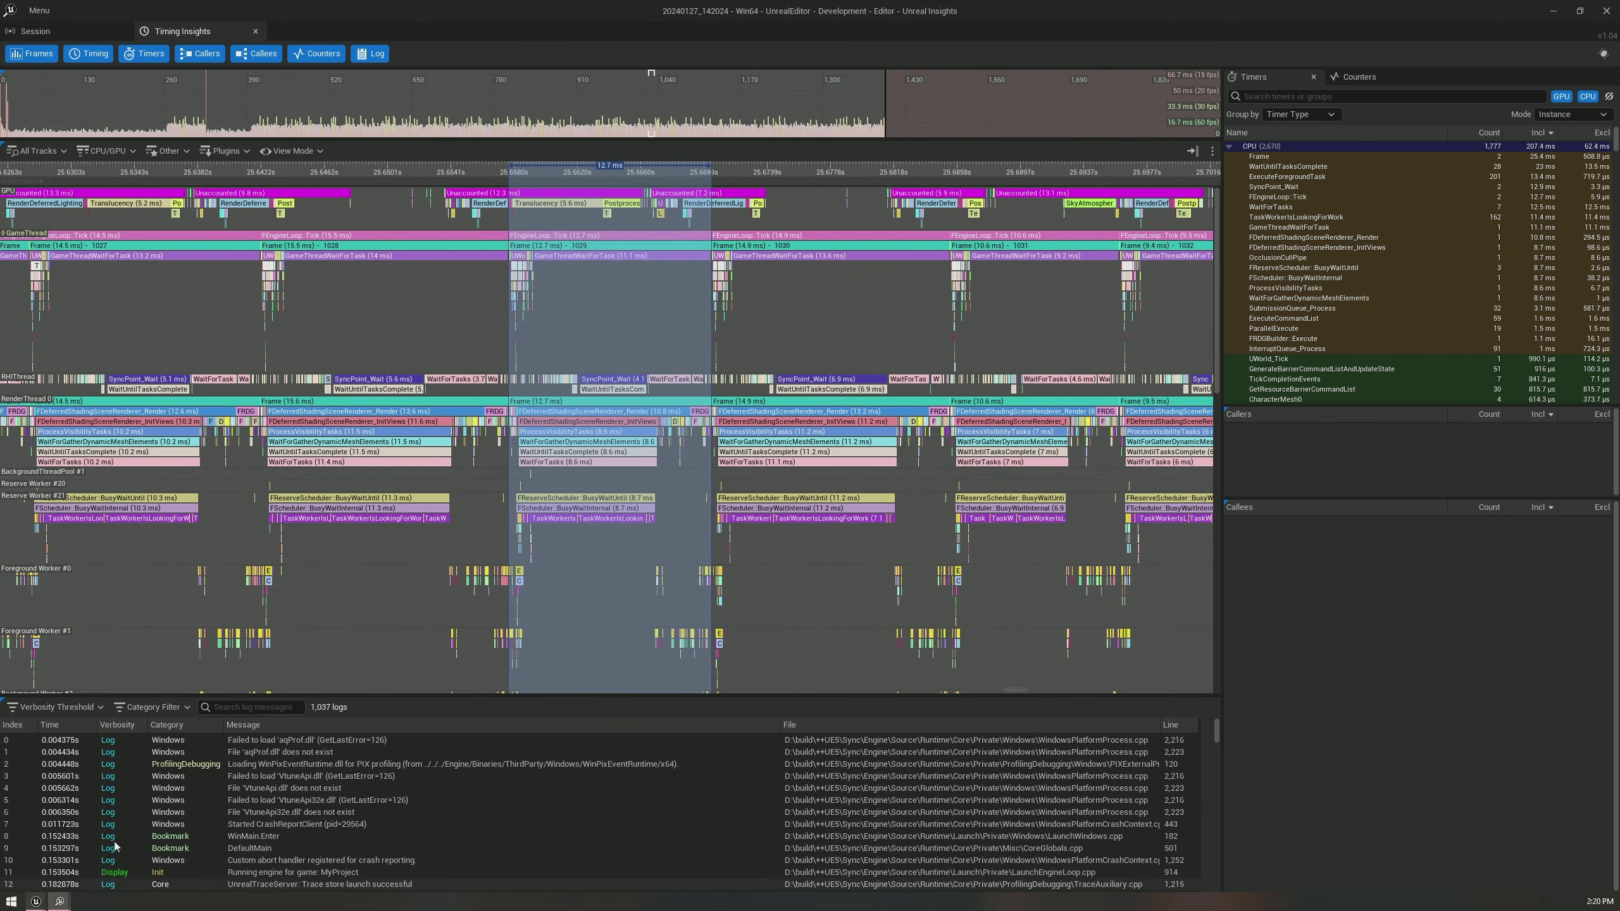
# Switch to the running standalone game, then return to the live trace and check the newest frames.
pyautogui.moveTo(36, 906)
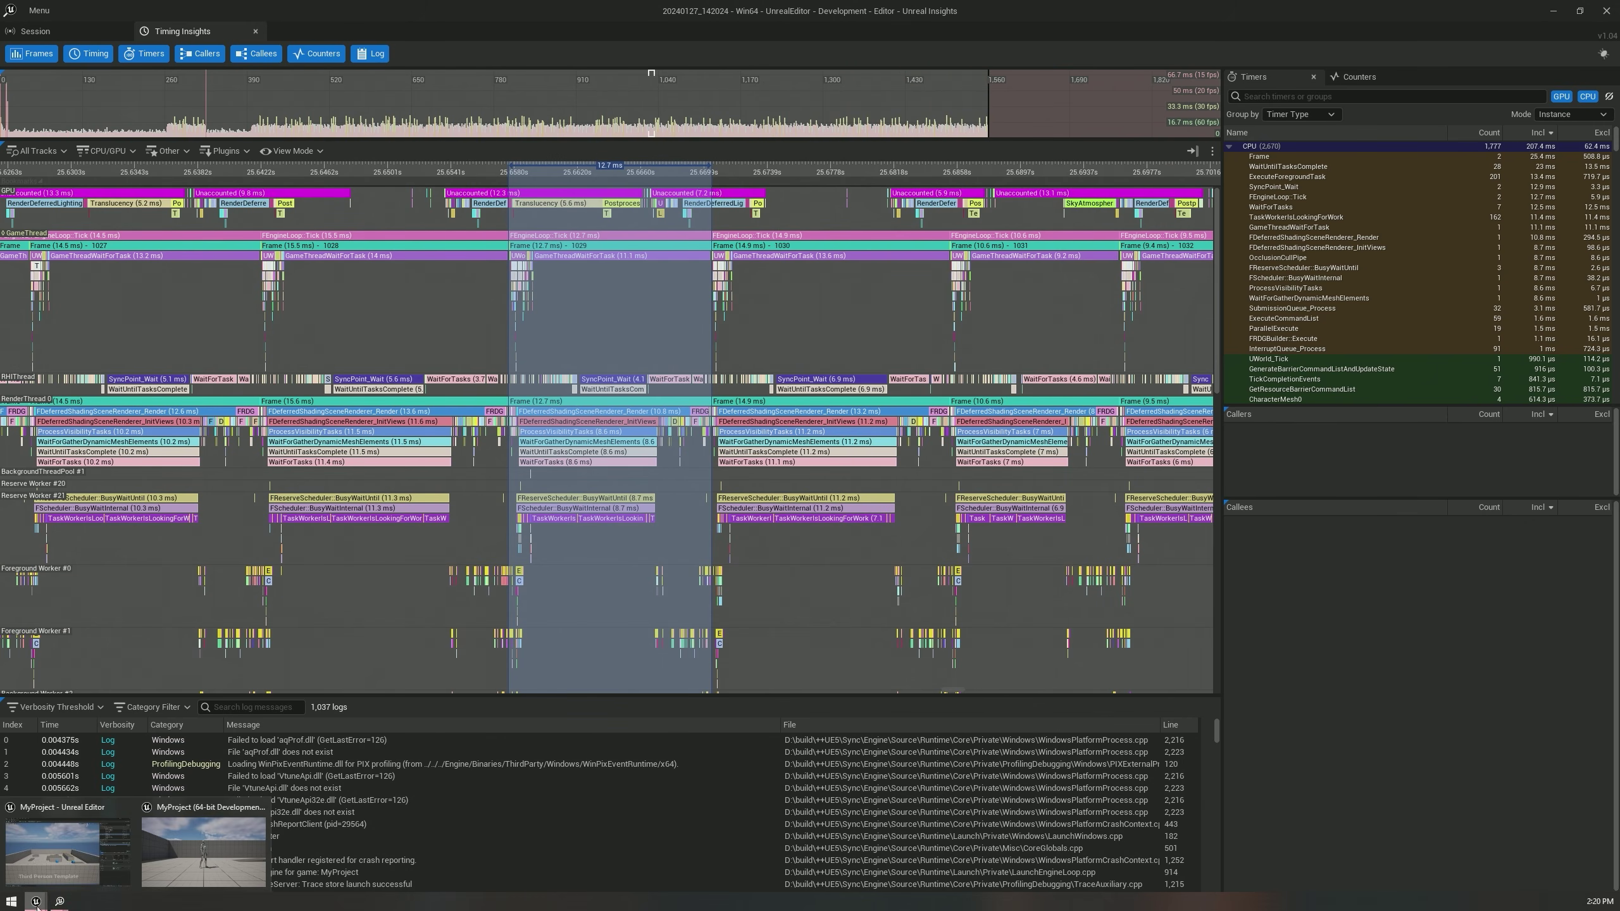
pyautogui.click(203, 852)
pyautogui.click(521, 701)
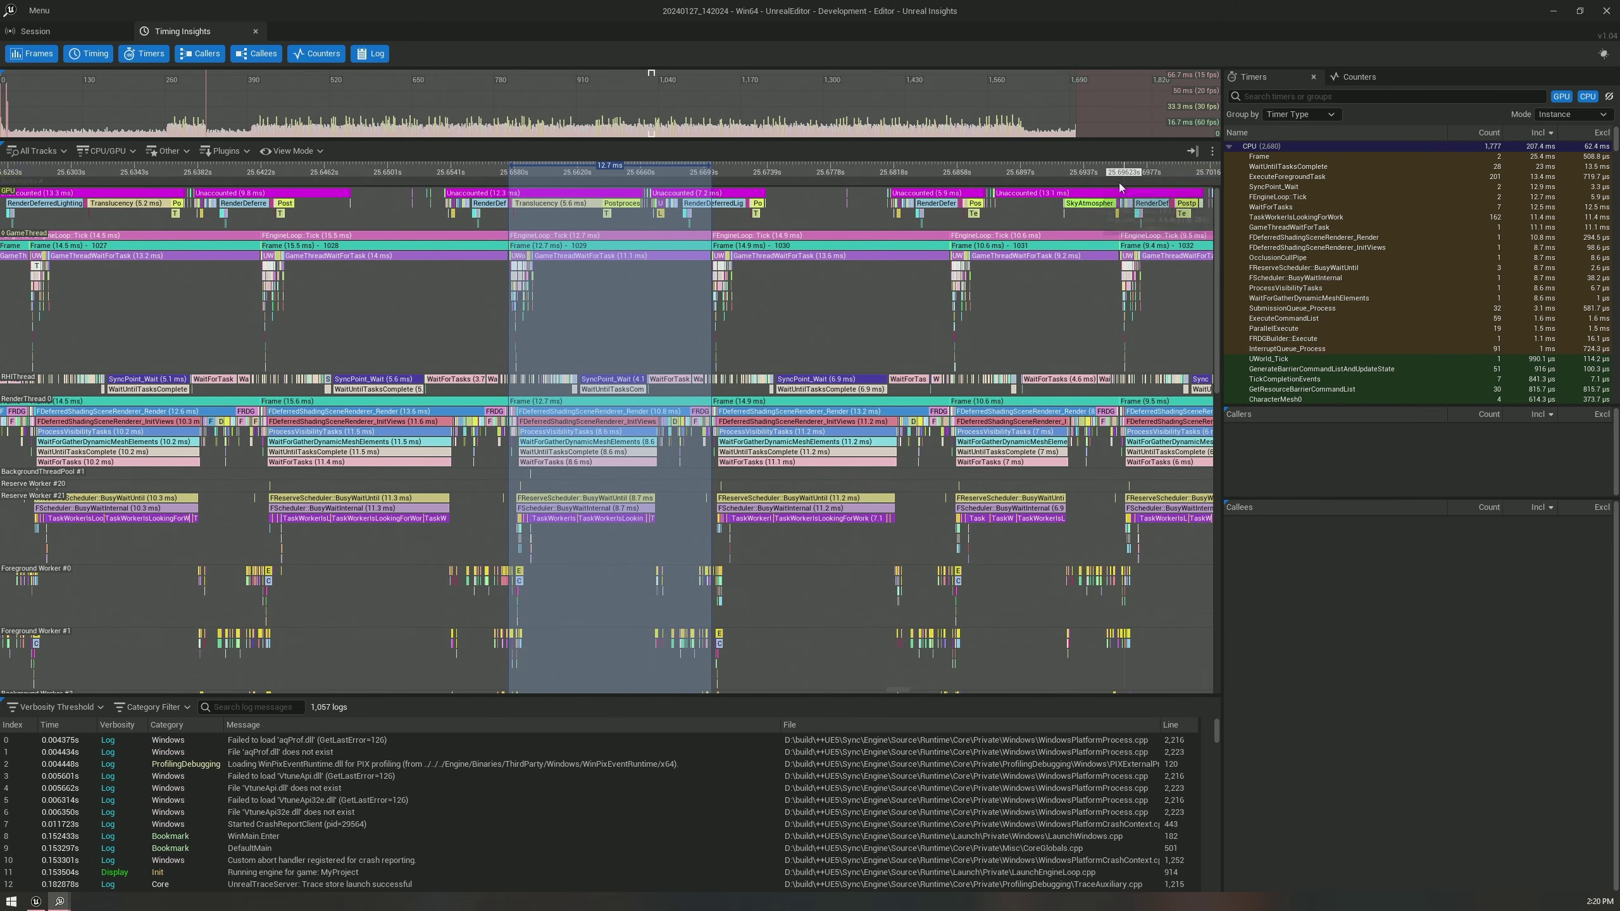
pyautogui.click(1076, 133)
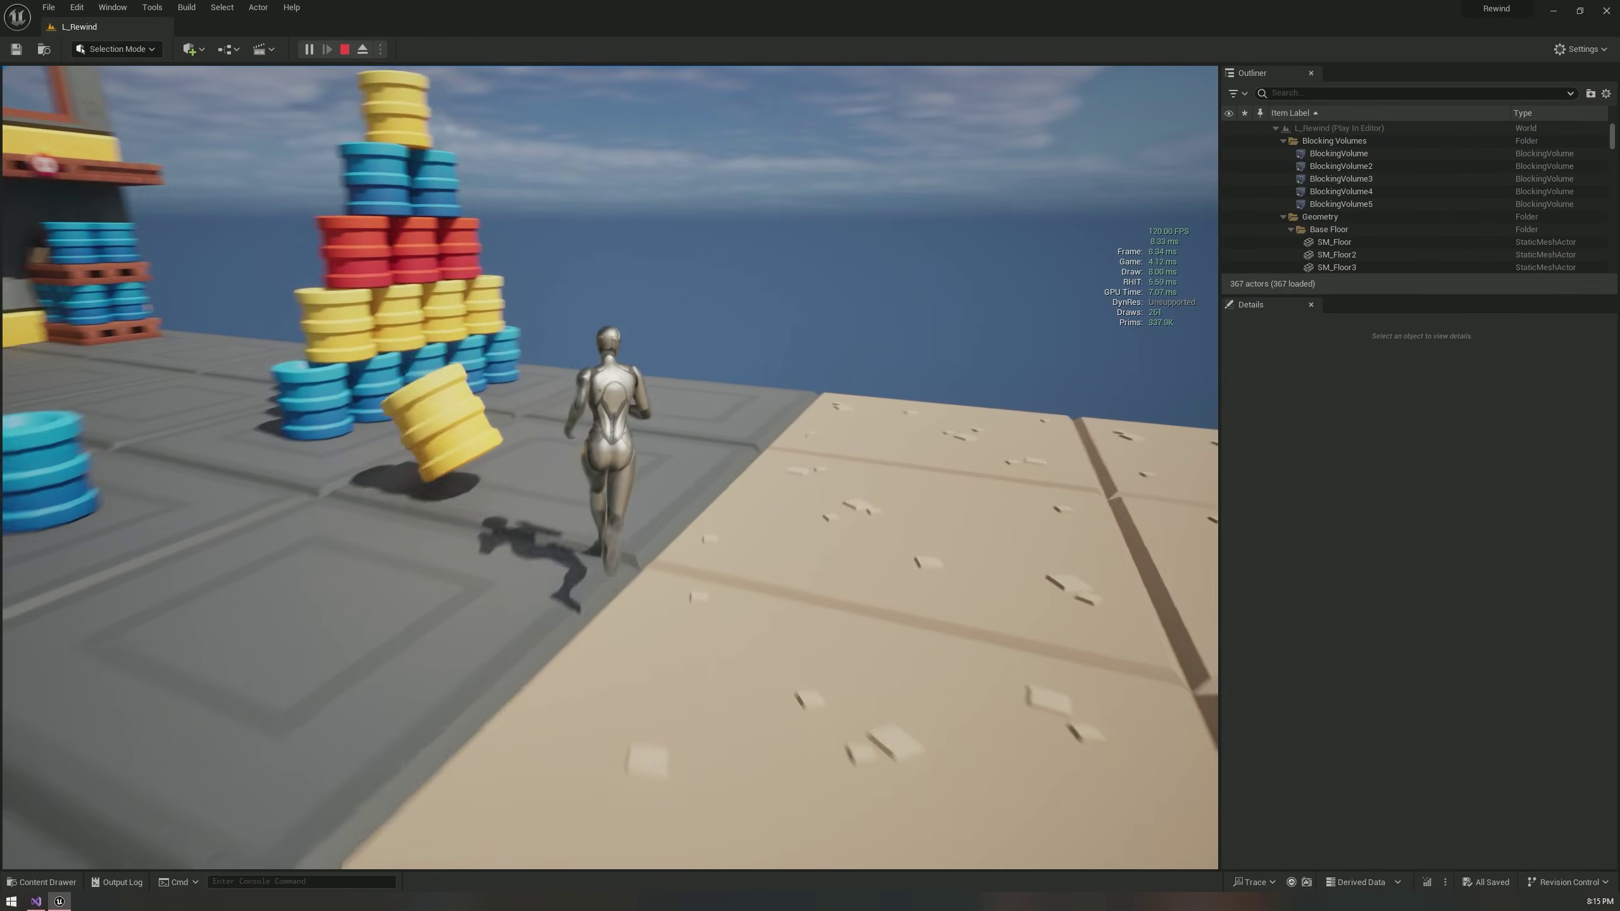
# Play-test the rewind mechanic in the L_Rewind level, running the character around the barrel stacks.
pyautogui.press('f')
pyautogui.press('r')
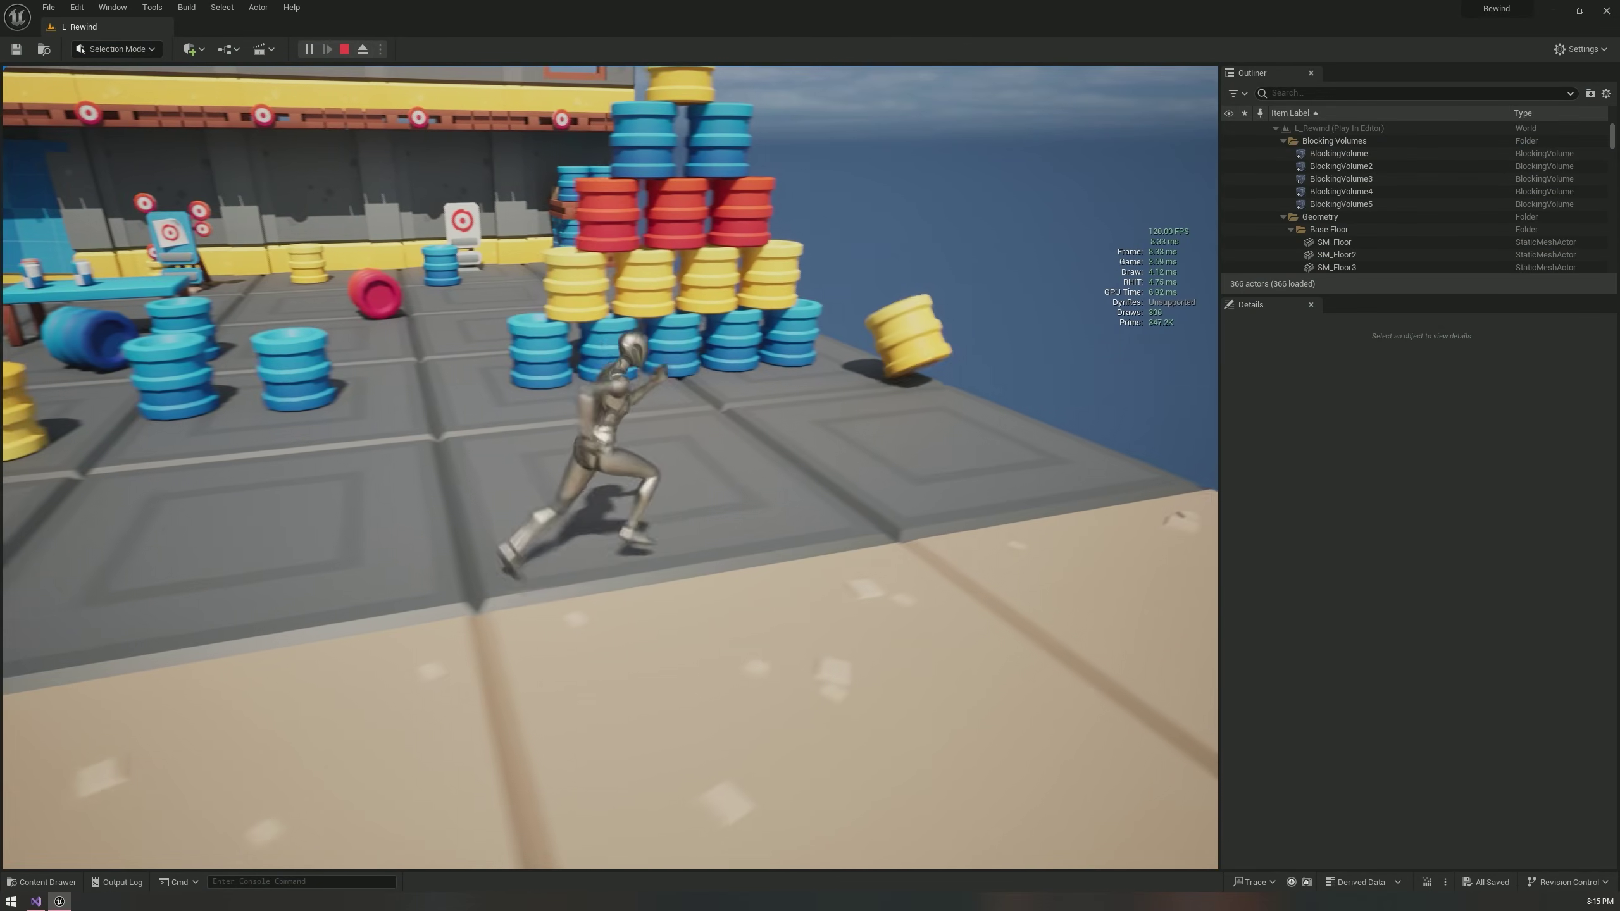
pyautogui.press('f')
pyautogui.press('r')
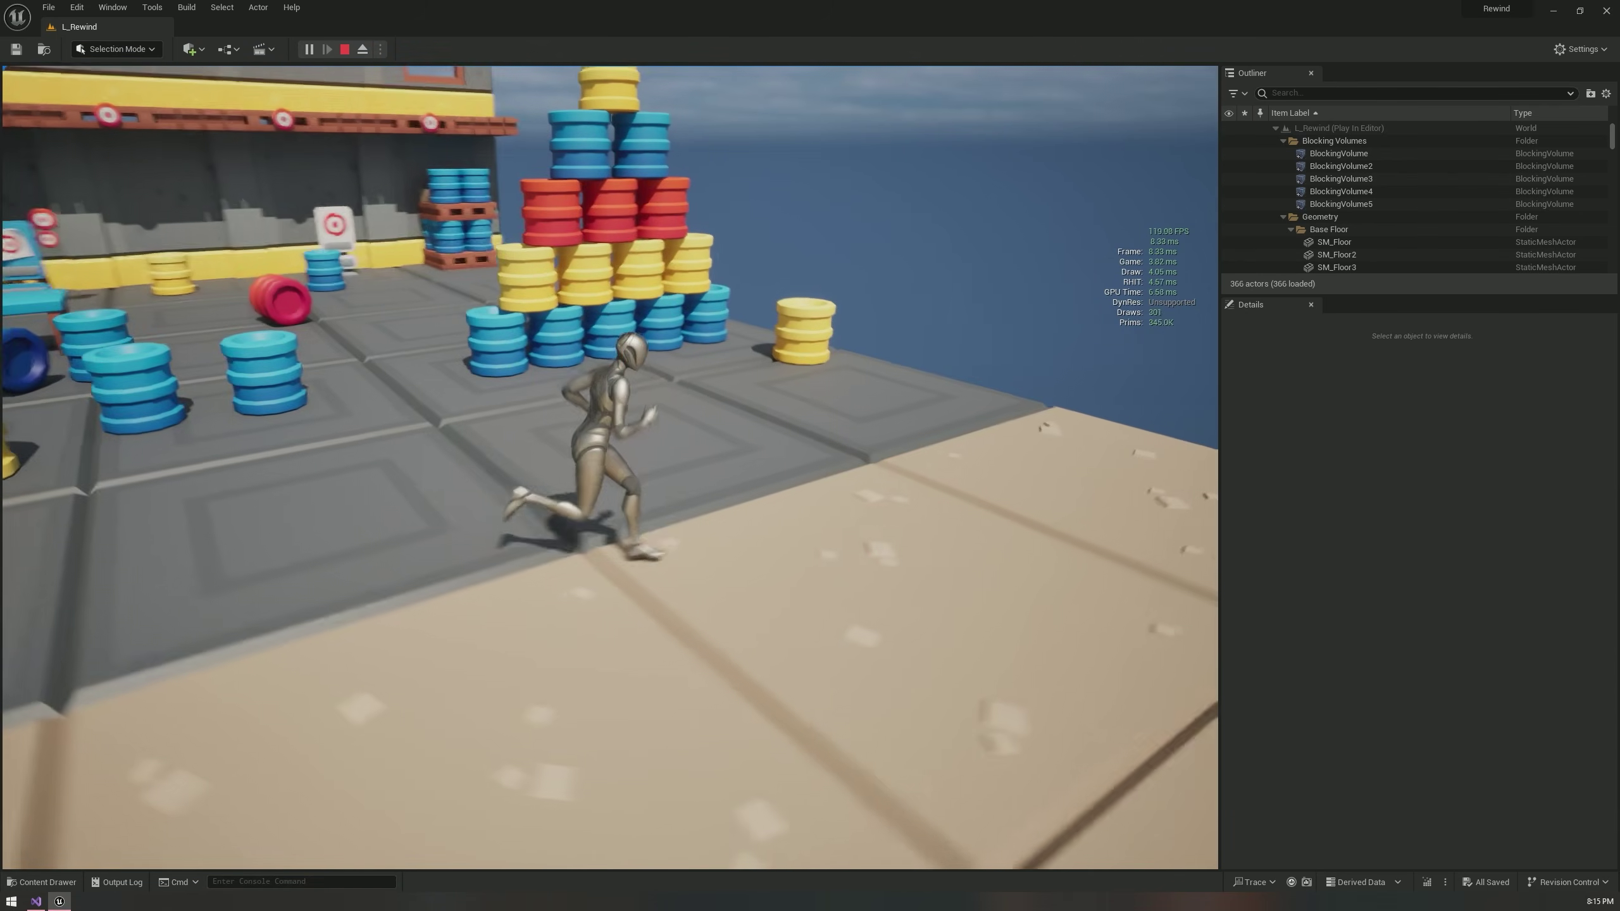
pyautogui.press('f')
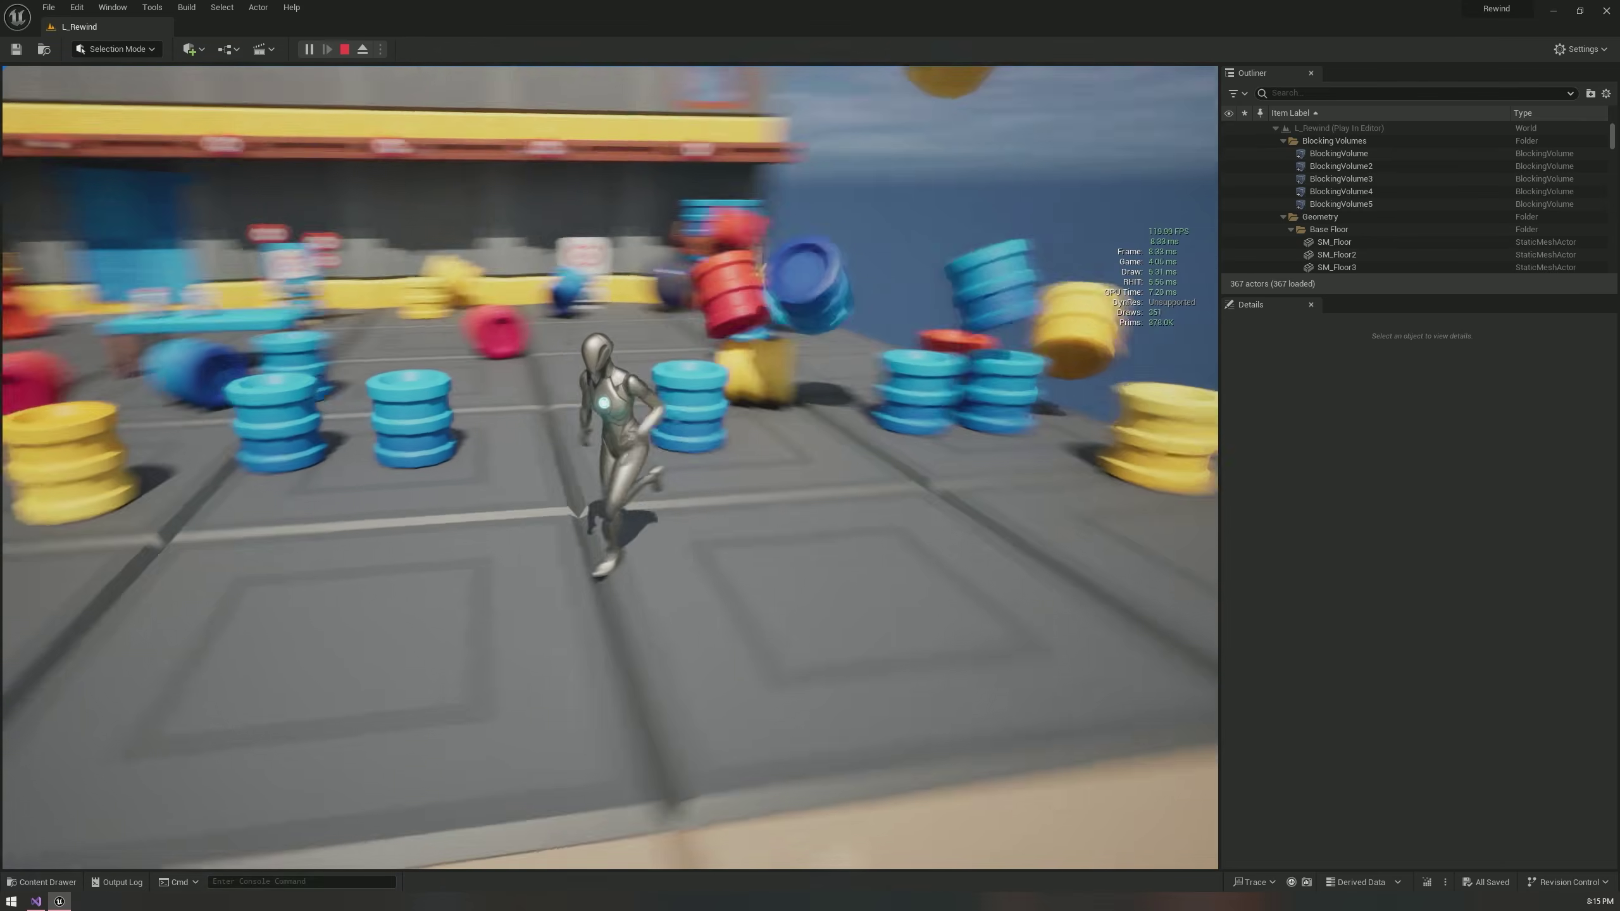
pyautogui.press('r')
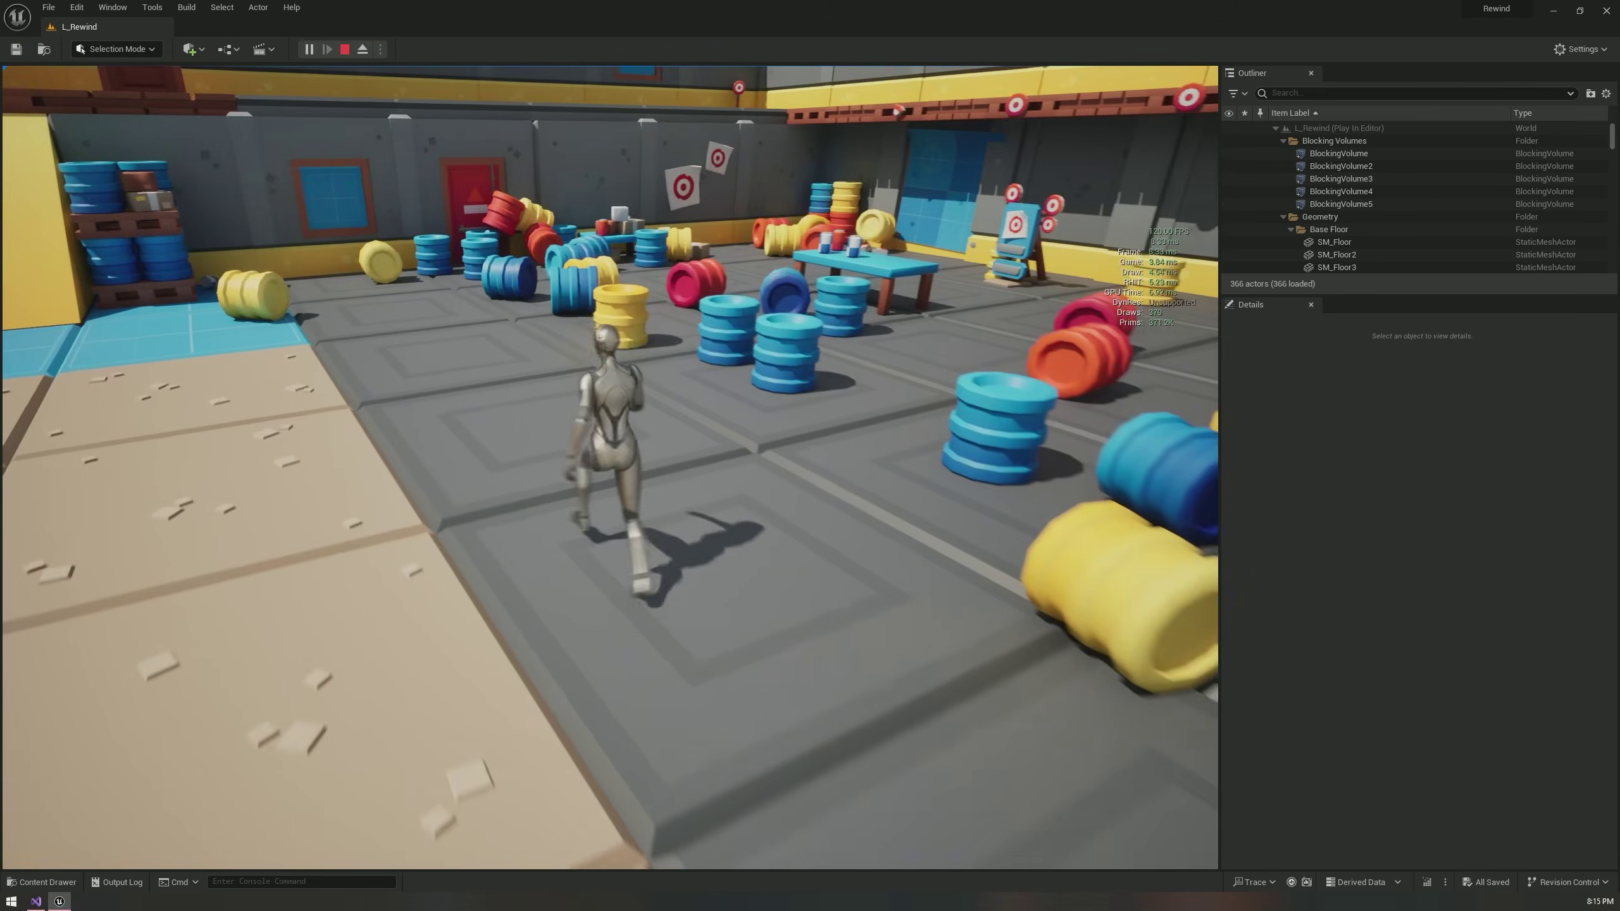
pyautogui.press('r')
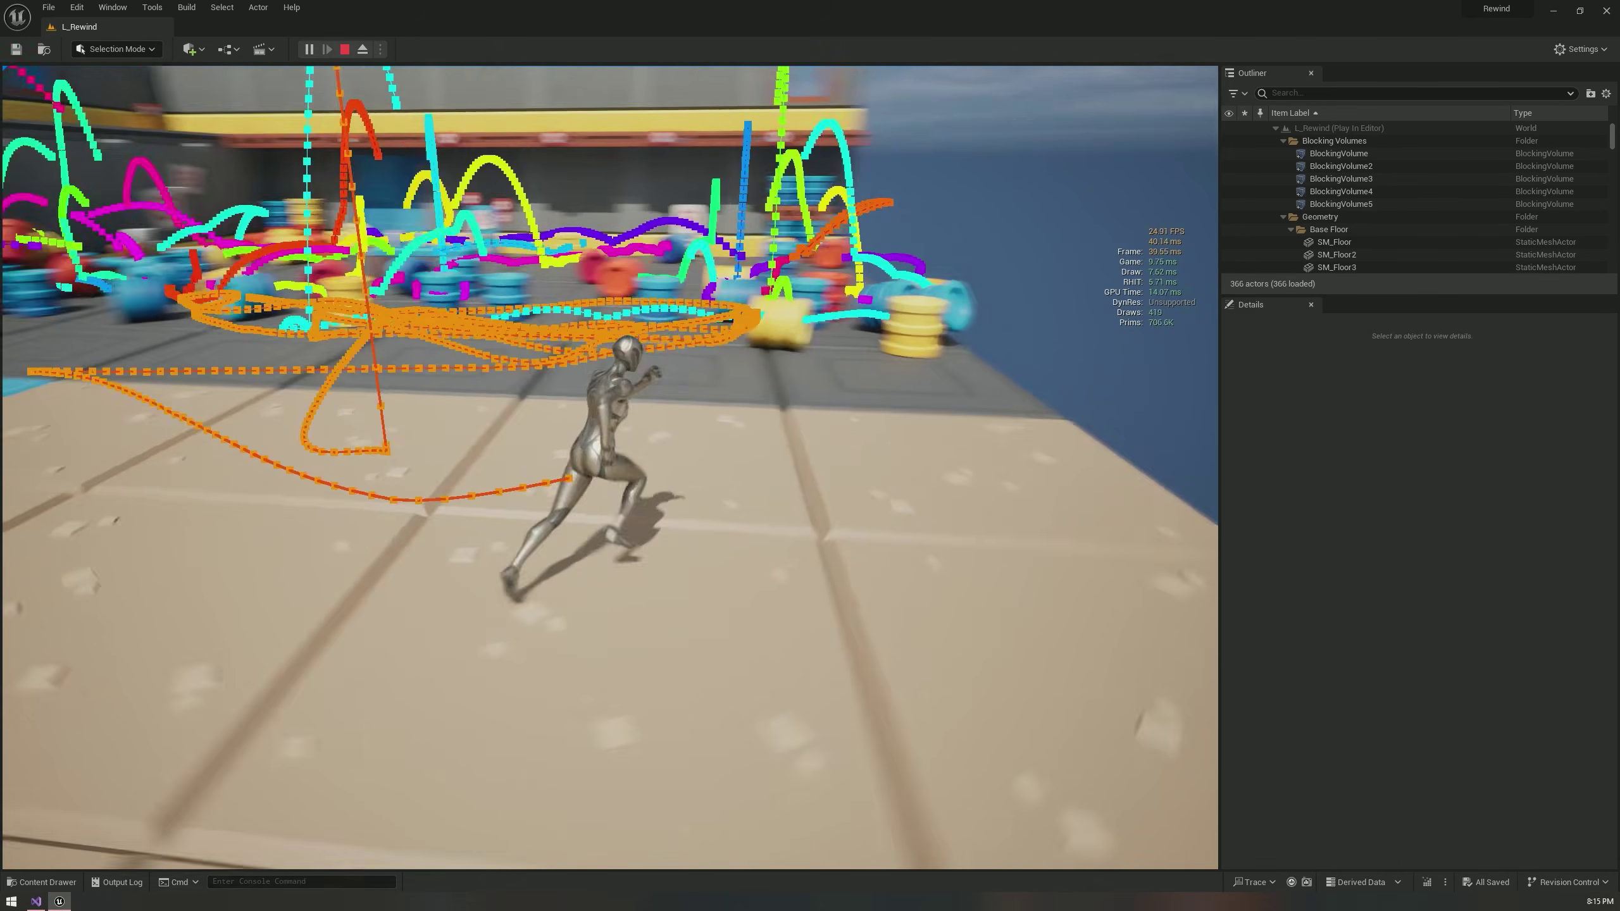
pyautogui.press('a')
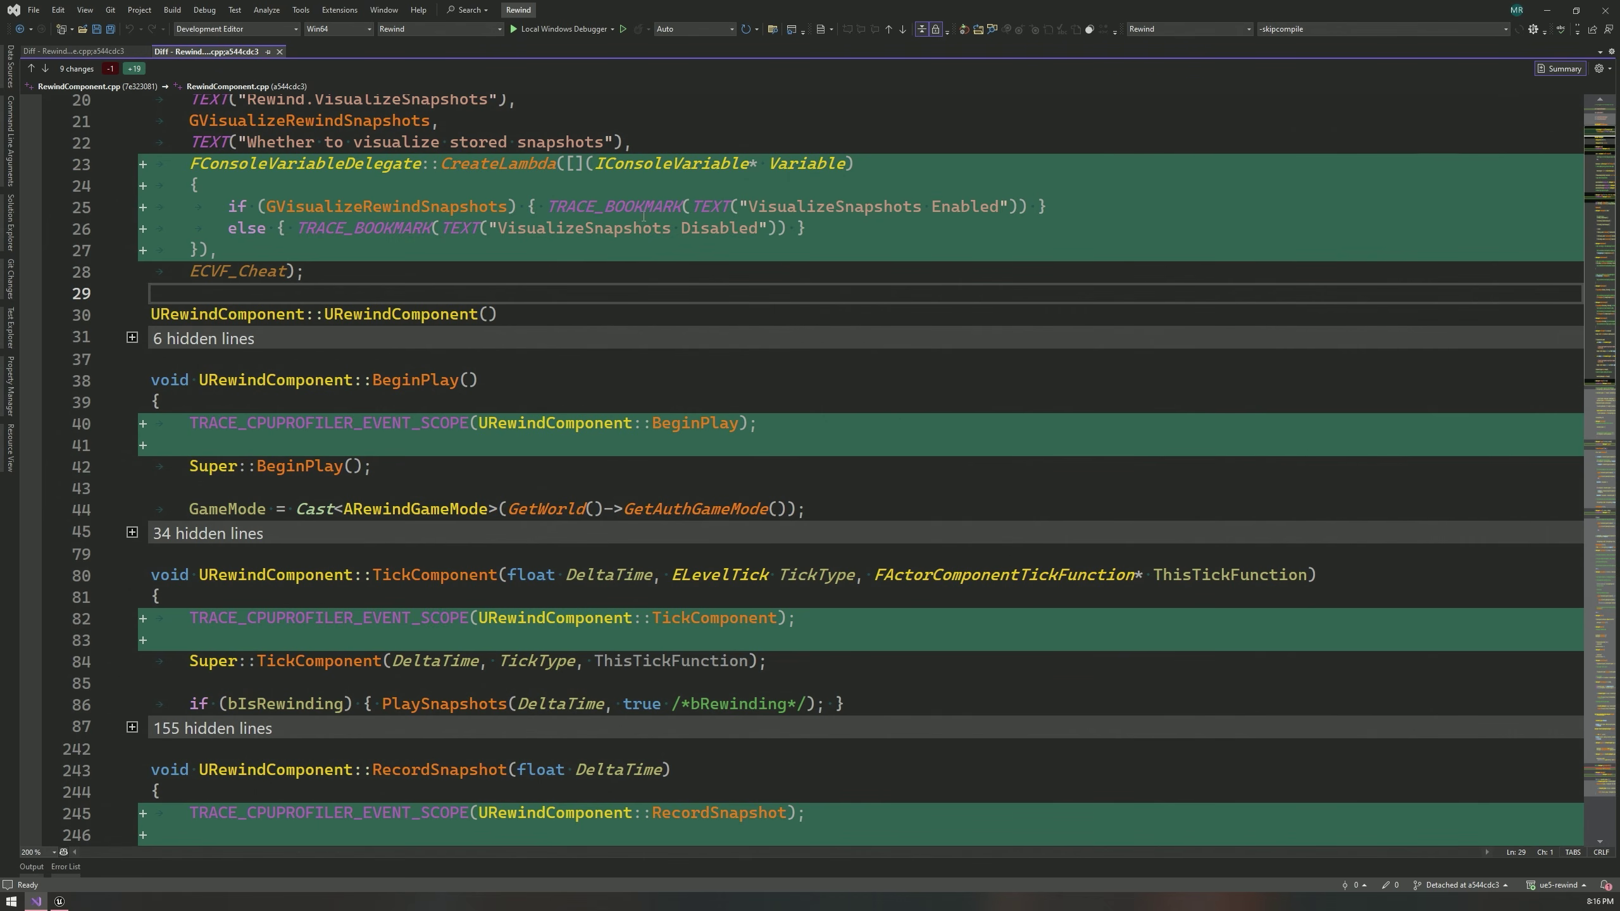
# In Visual Studio's RewindComponent.cpp diff, examine the TRACE_BOOKMARK and TRACE_CPUPROFILER_EVENT_SCOPE macros and the "VisualizeSnapshots Enabled" bookmark text.
pyautogui.doubleClick(643, 207)
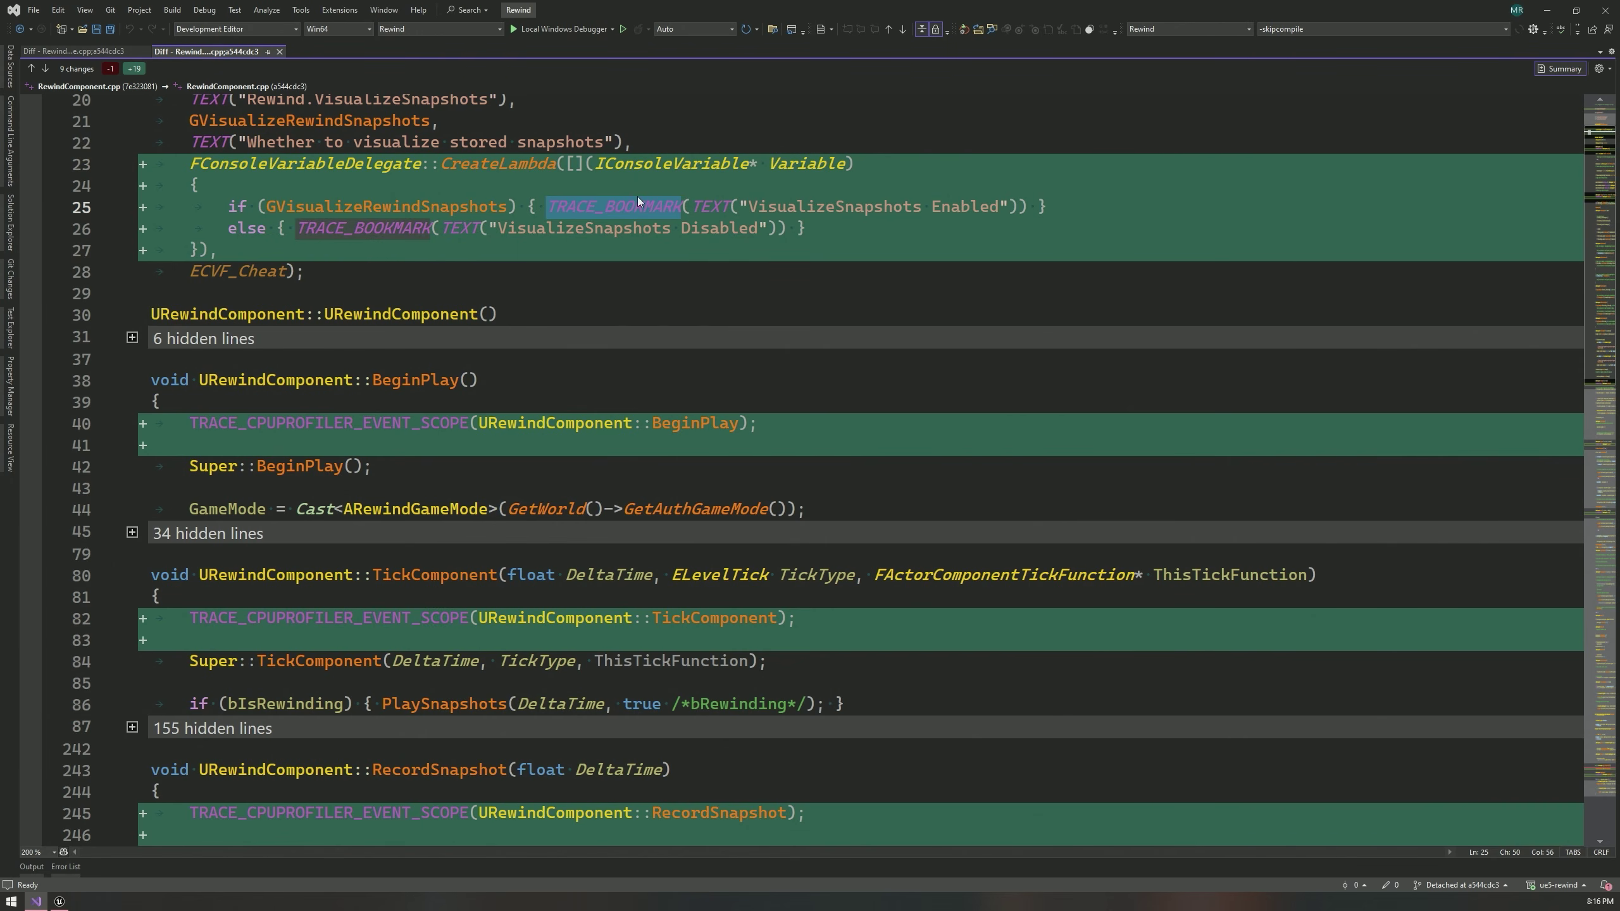
pyautogui.doubleClick(331, 424)
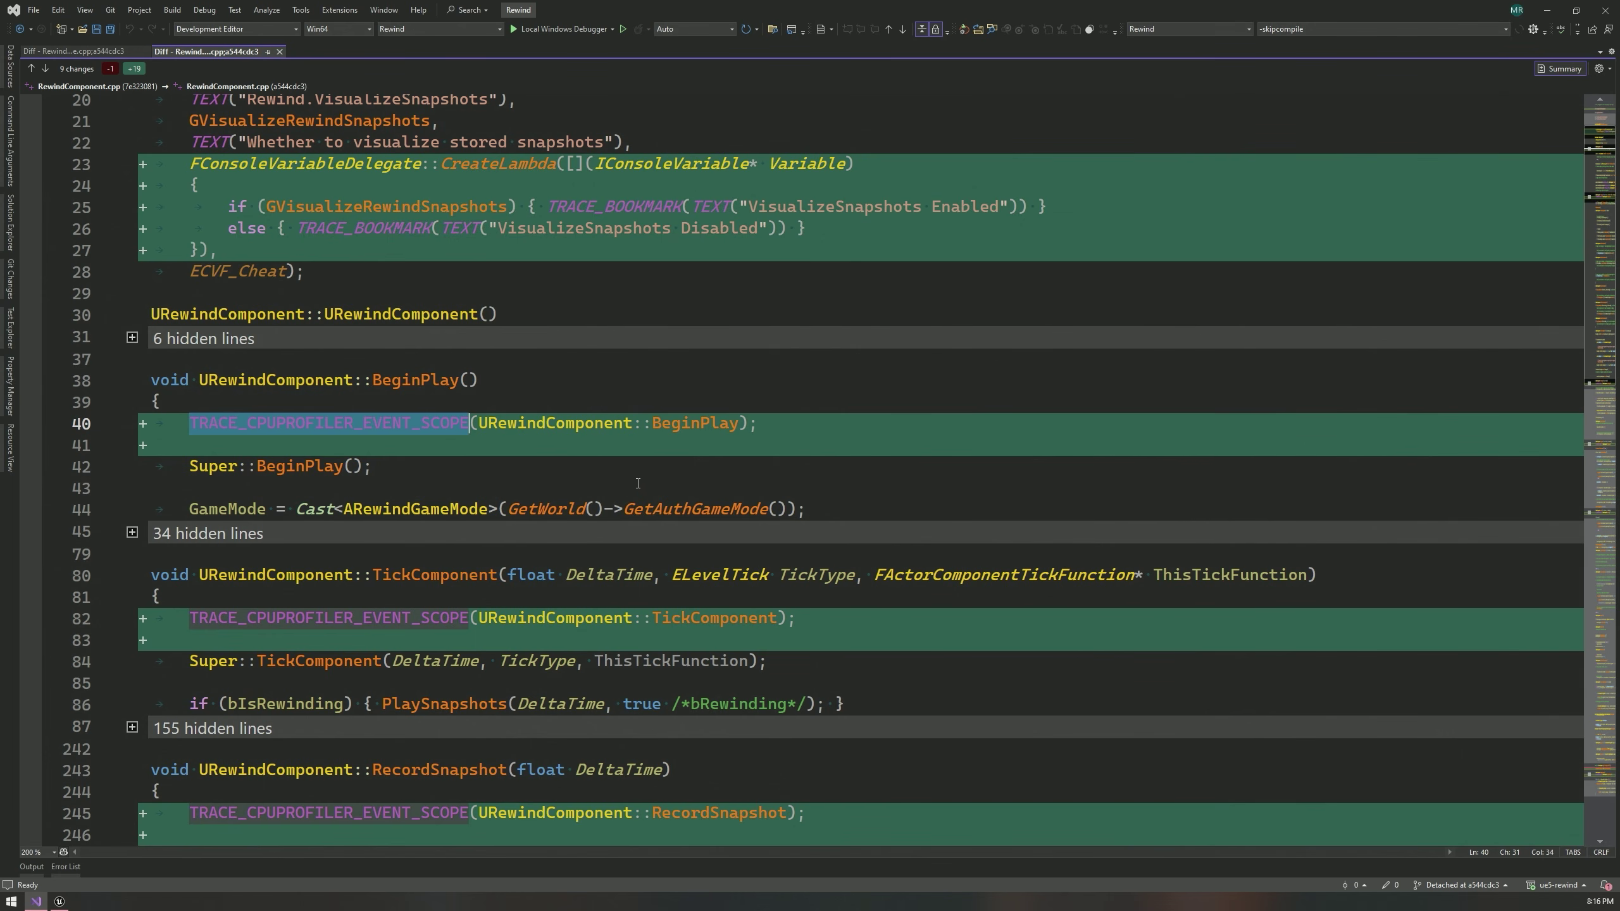
pyautogui.doubleClick(610, 208)
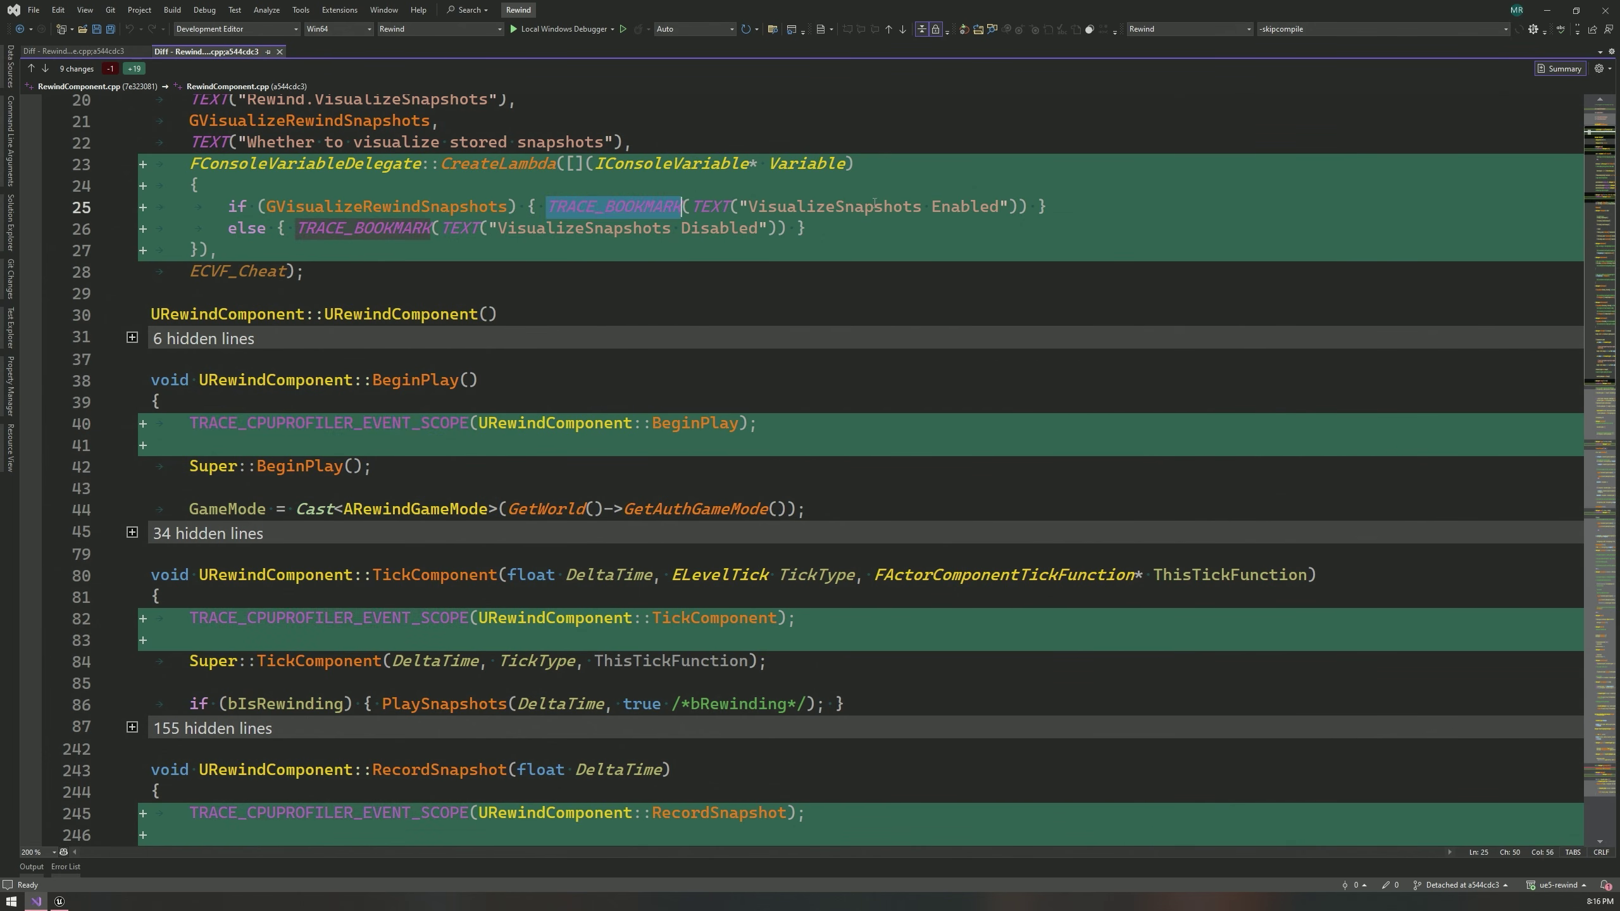
pyautogui.moveTo(755, 204); pyautogui.dragTo(1000, 203)
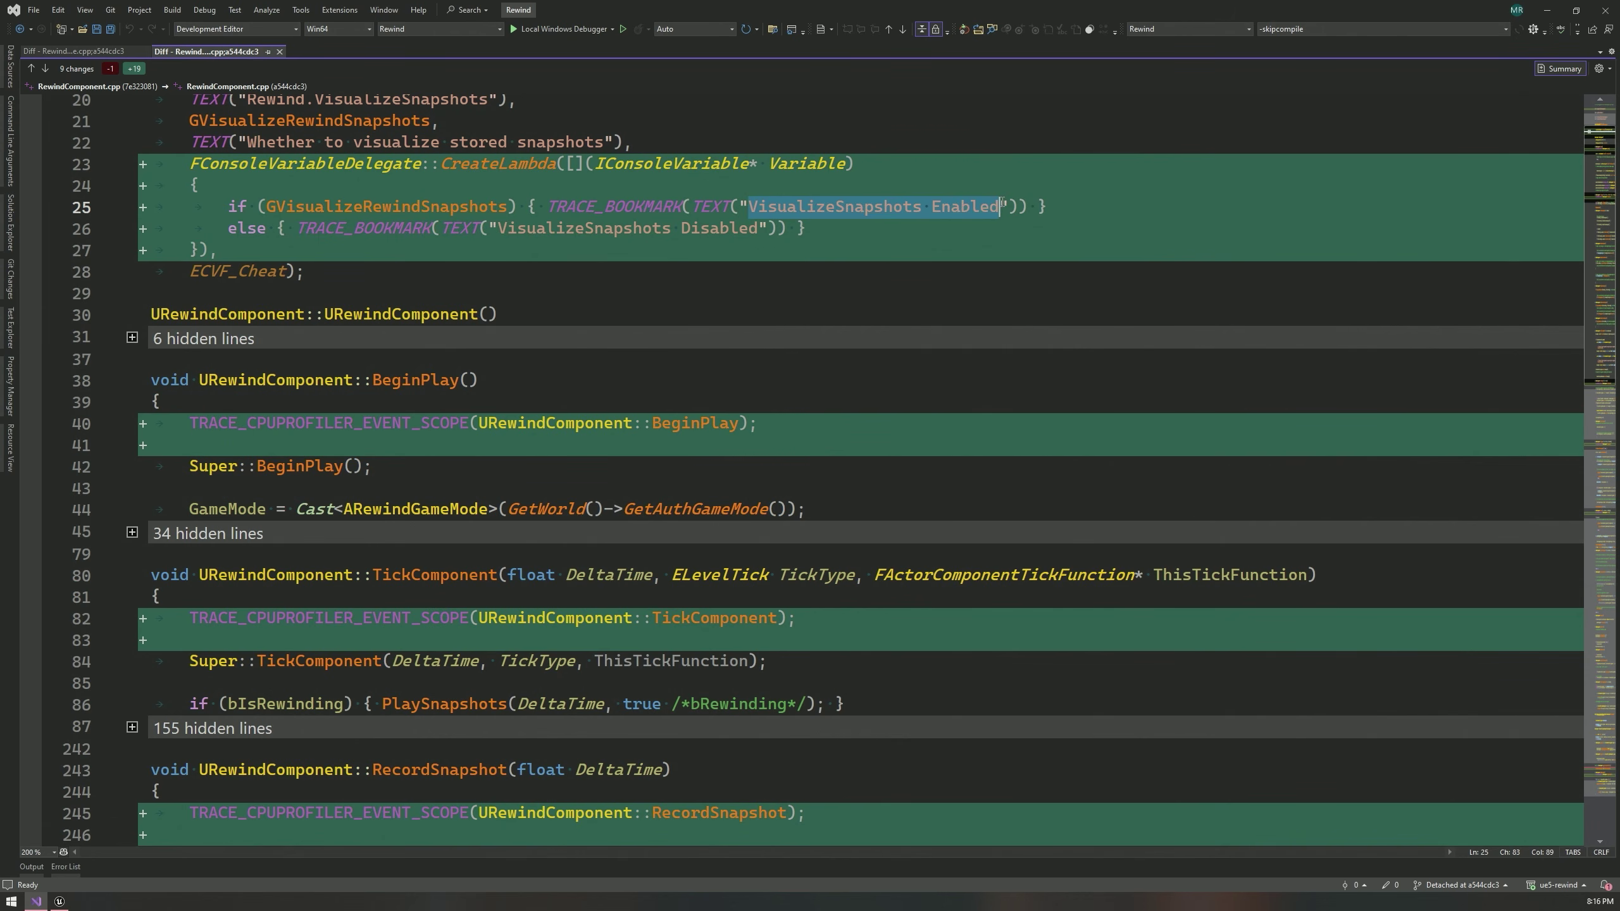
pyautogui.click(812, 211)
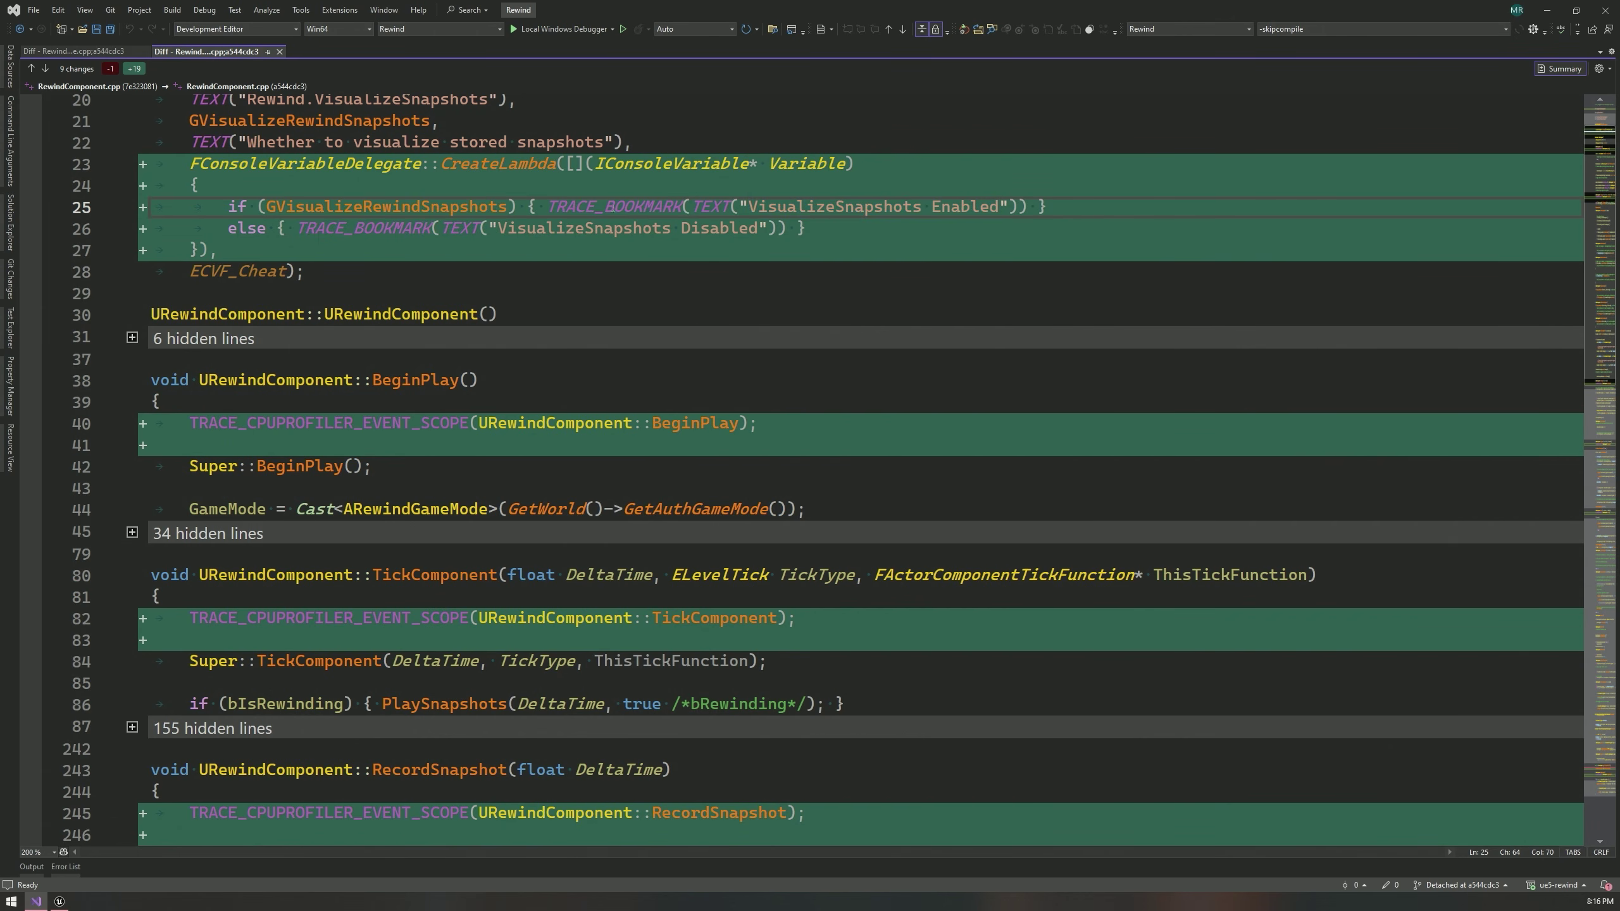
# Review the TRACE_BOOKMARK calls added to the global rewind and fast-forward functions in the RewindGameMode.cpp diff.
pyautogui.click(92, 52)
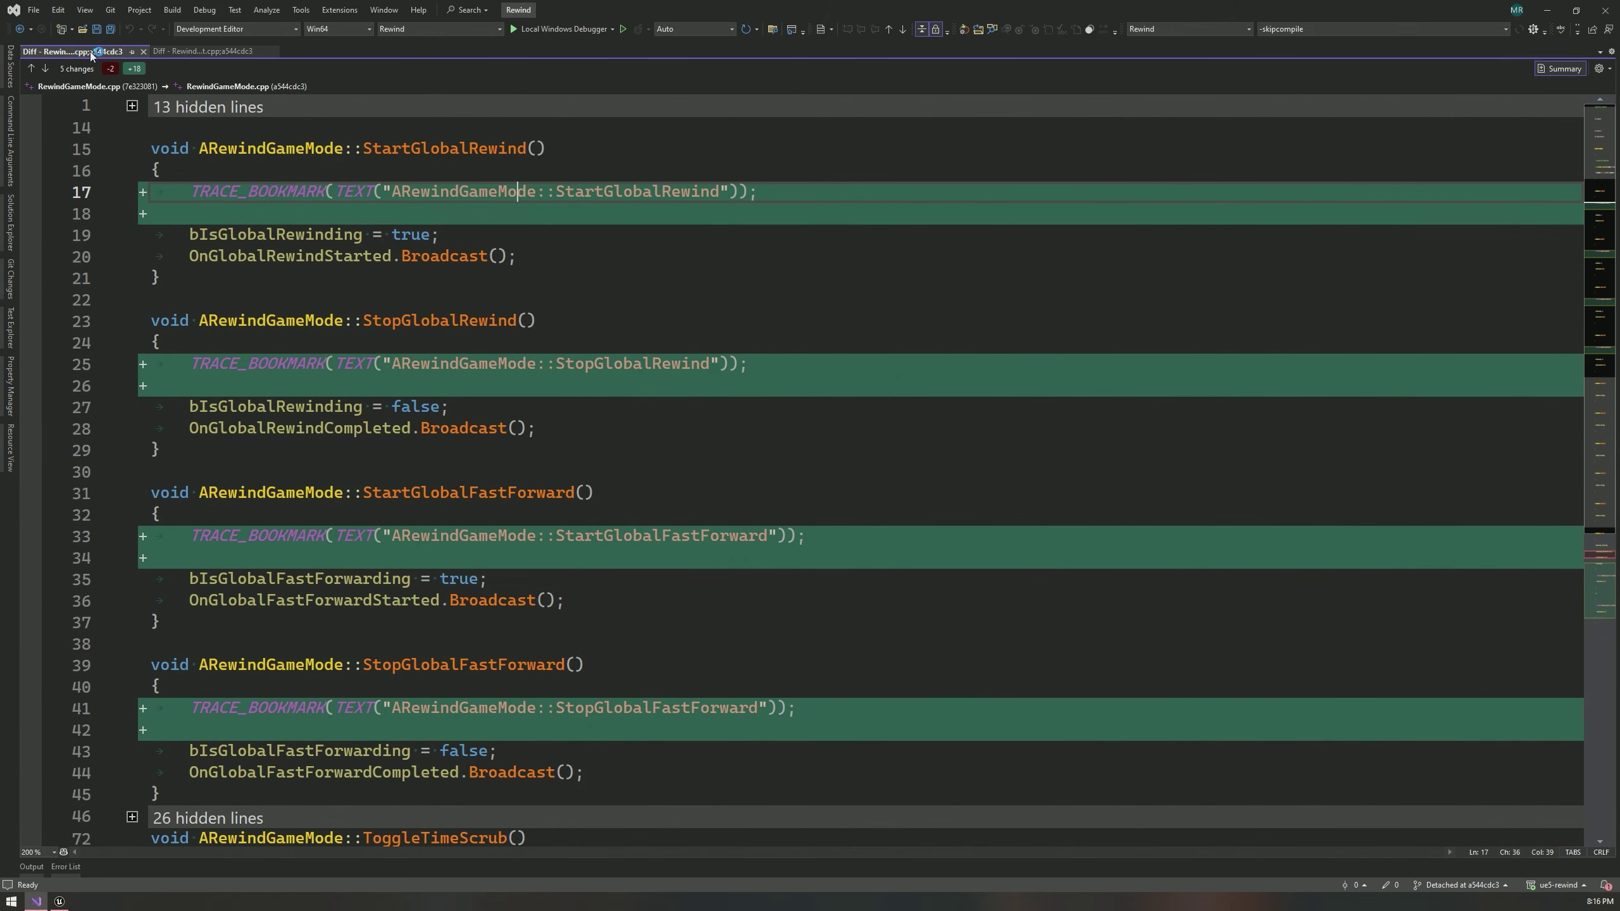
pyautogui.scroll(-3, 524, 336)
pyautogui.scroll(3, 654, 398)
# Review the remaining profiler scopes in the RewindComponent.cpp diff and expand the hidden lines of the DebugDrawSnapshots loop.
pyautogui.click(217, 51)
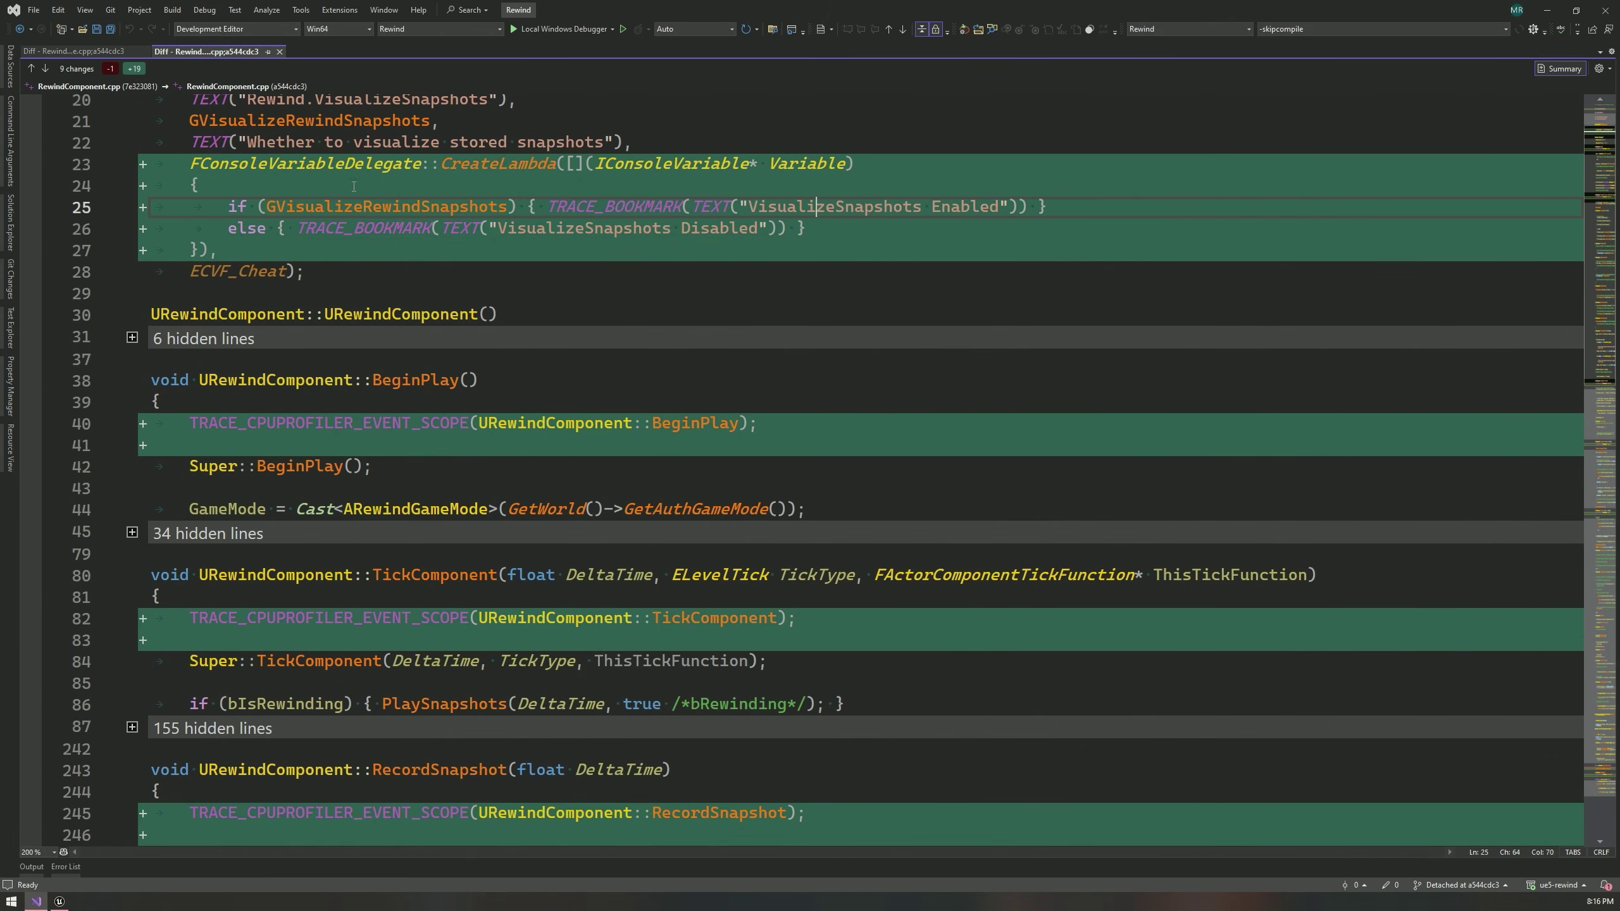
pyautogui.scroll(-4, 529, 445)
pyautogui.scroll(-3, 552, 346)
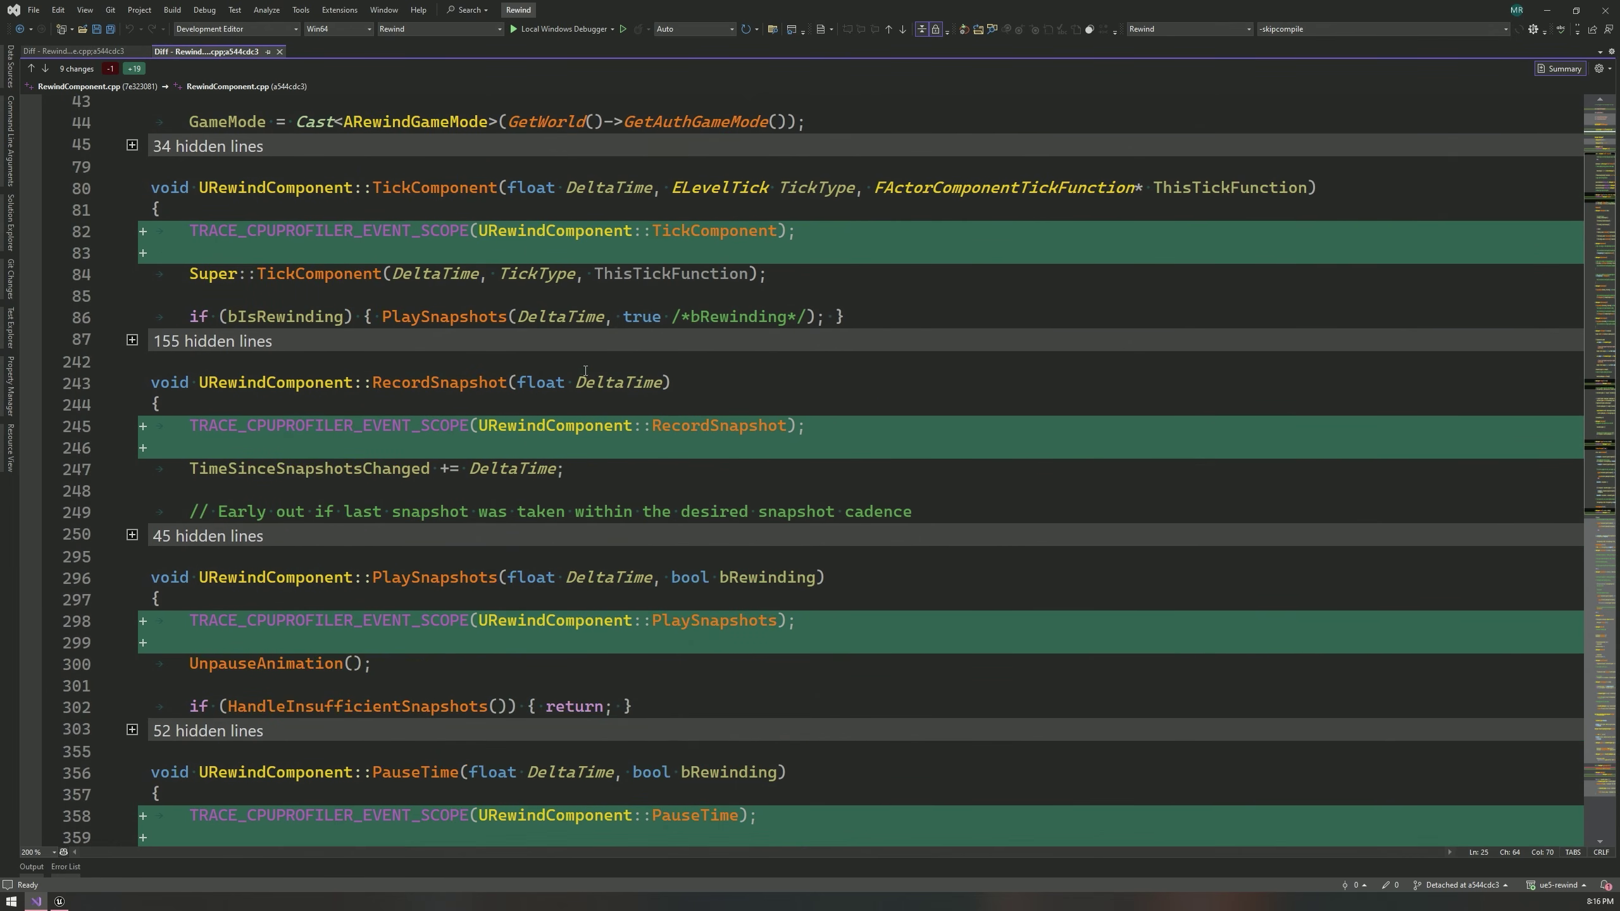
pyautogui.scroll(-4, 605, 389)
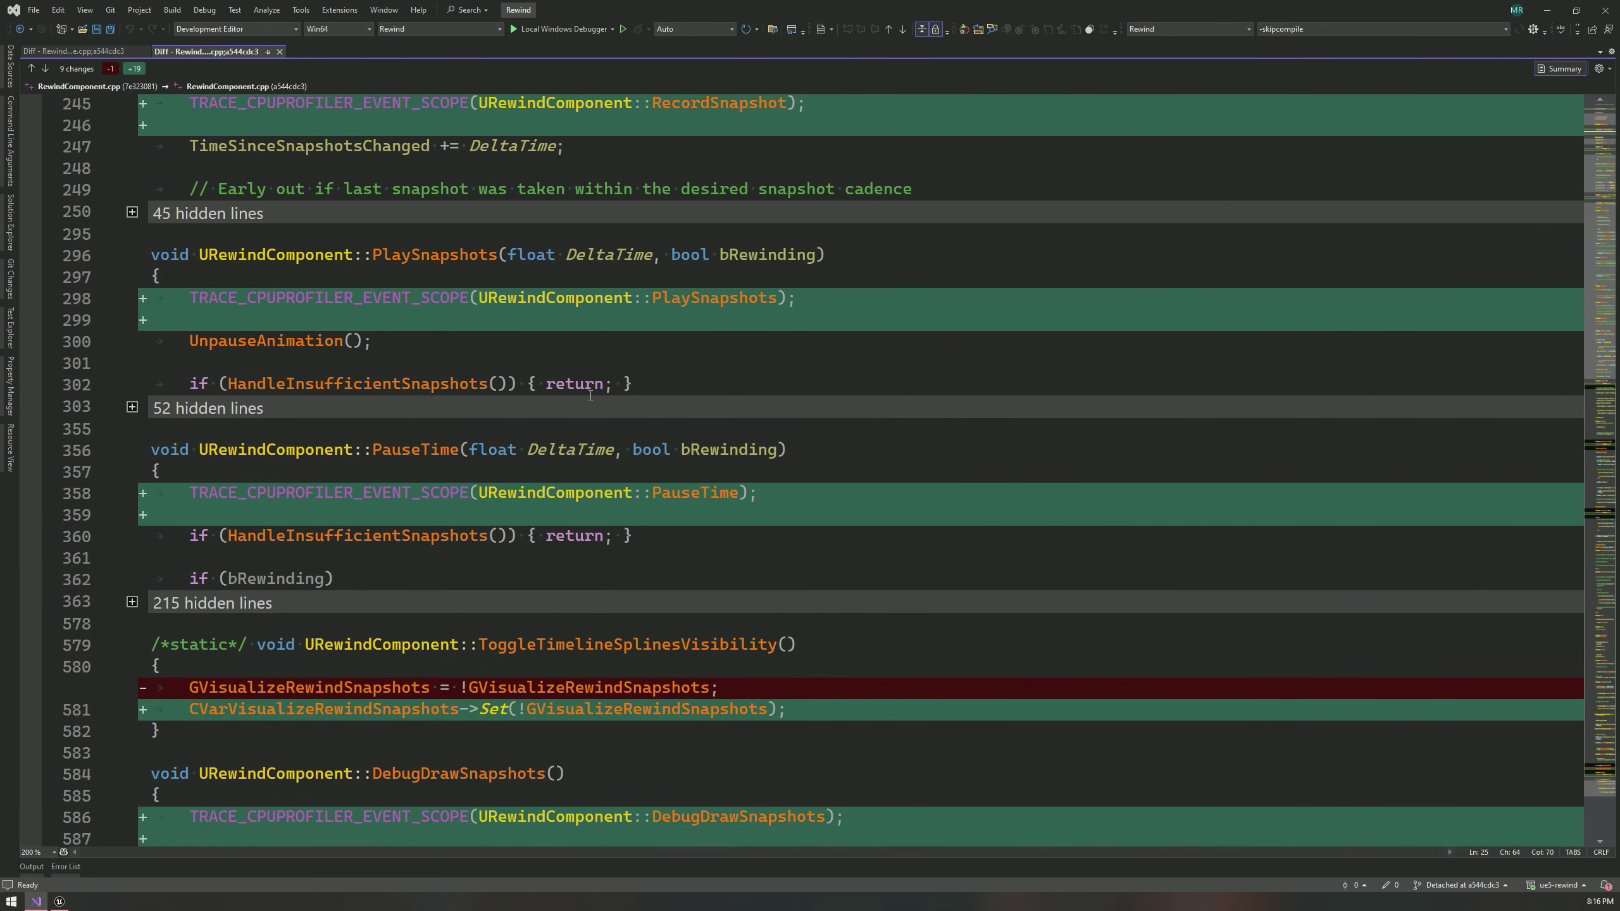
pyautogui.scroll(-3, 880, 400)
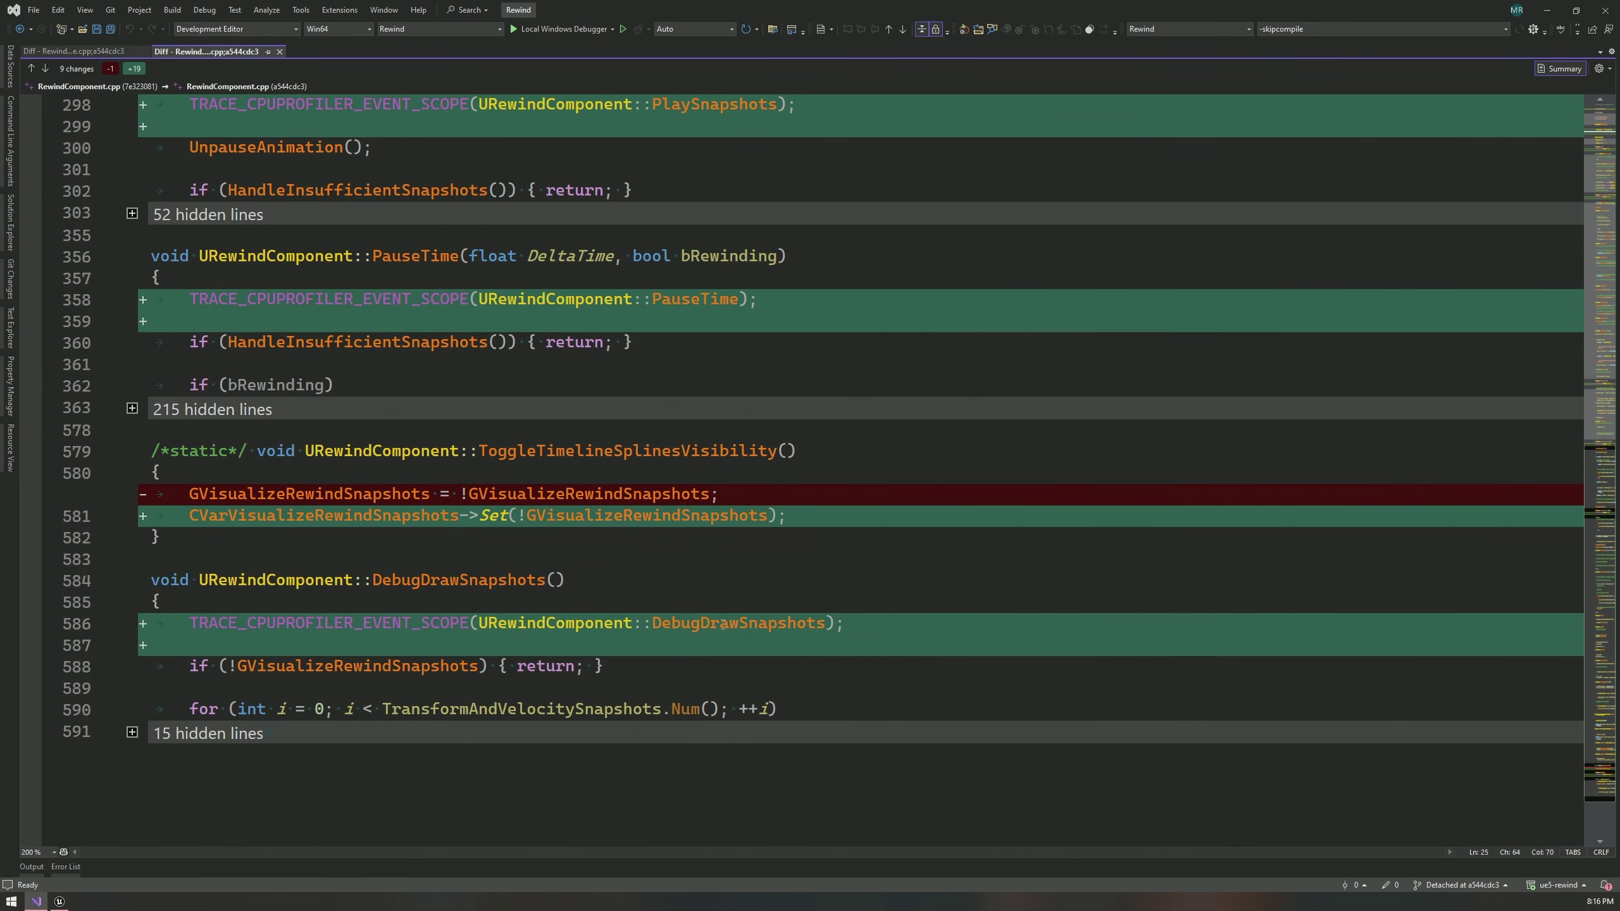
pyautogui.click(132, 733)
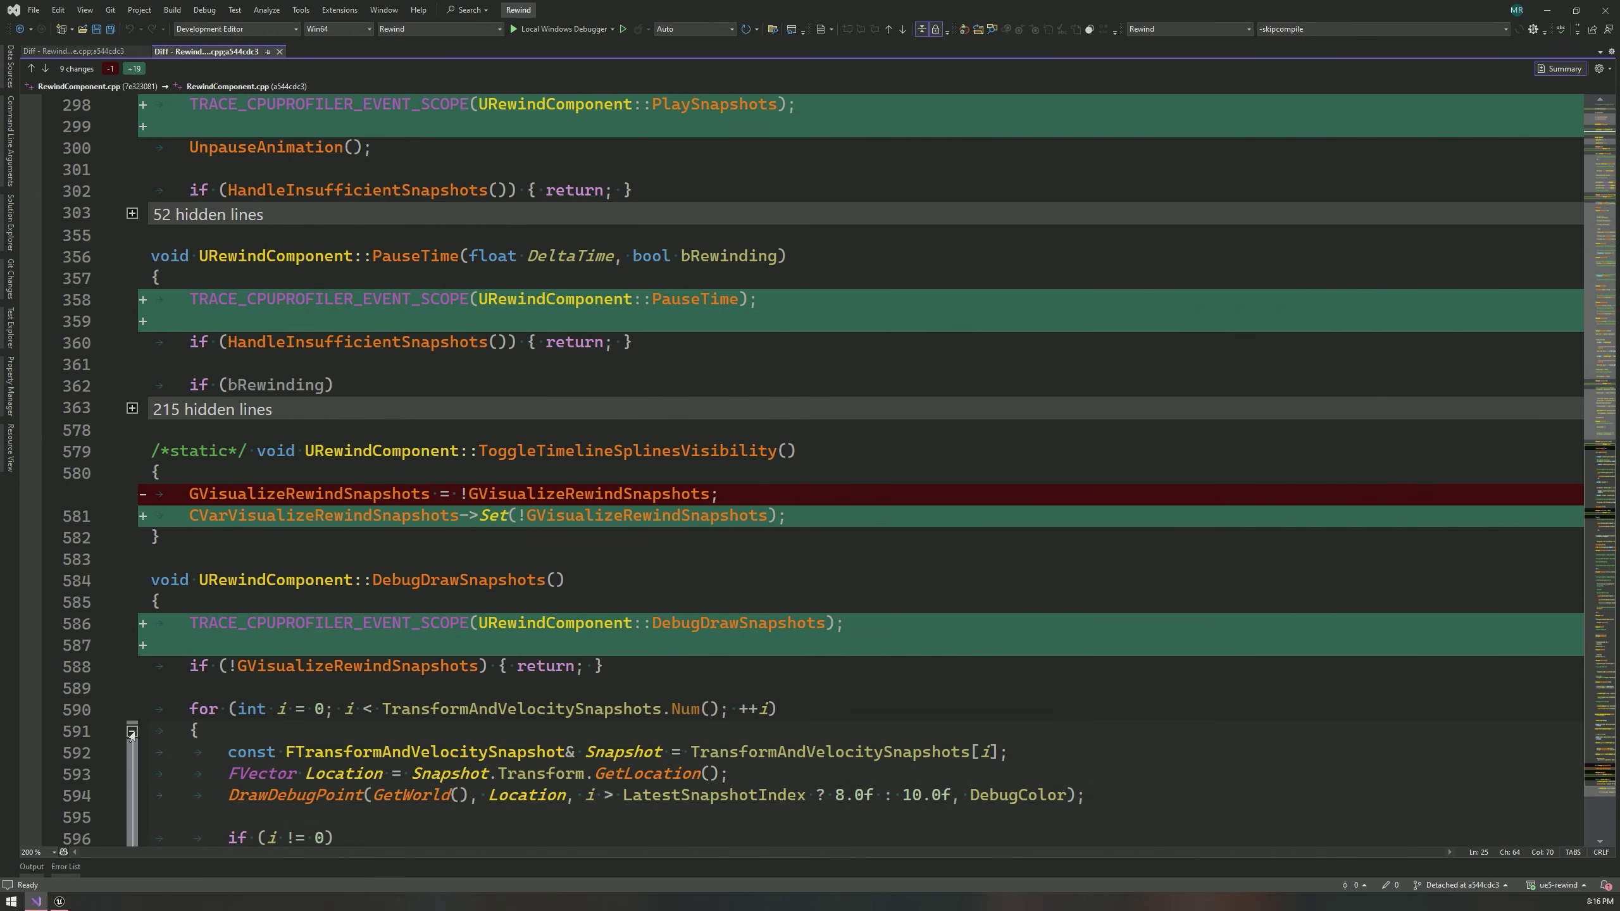
pyautogui.scroll(-4, 315, 684)
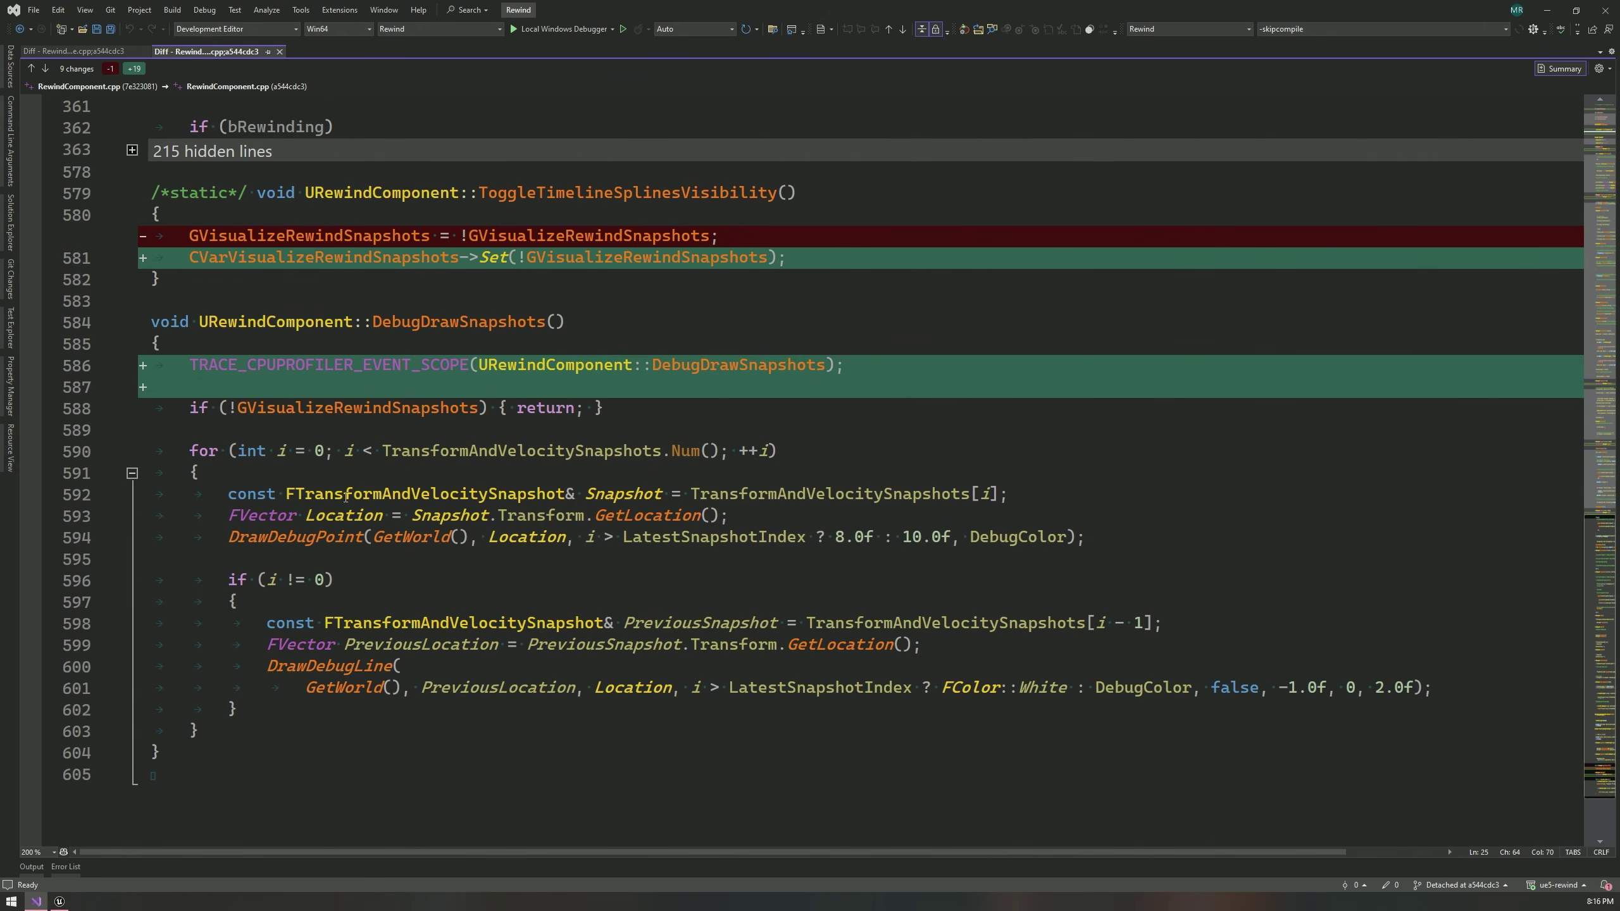
# Examine the TransformAndVelocitySnapshots loop in DebugDrawSnapshots and its DrawDebugPoint and DrawDebugLine calls.
pyautogui.moveTo(184, 461); pyautogui.dragTo(755, 448)
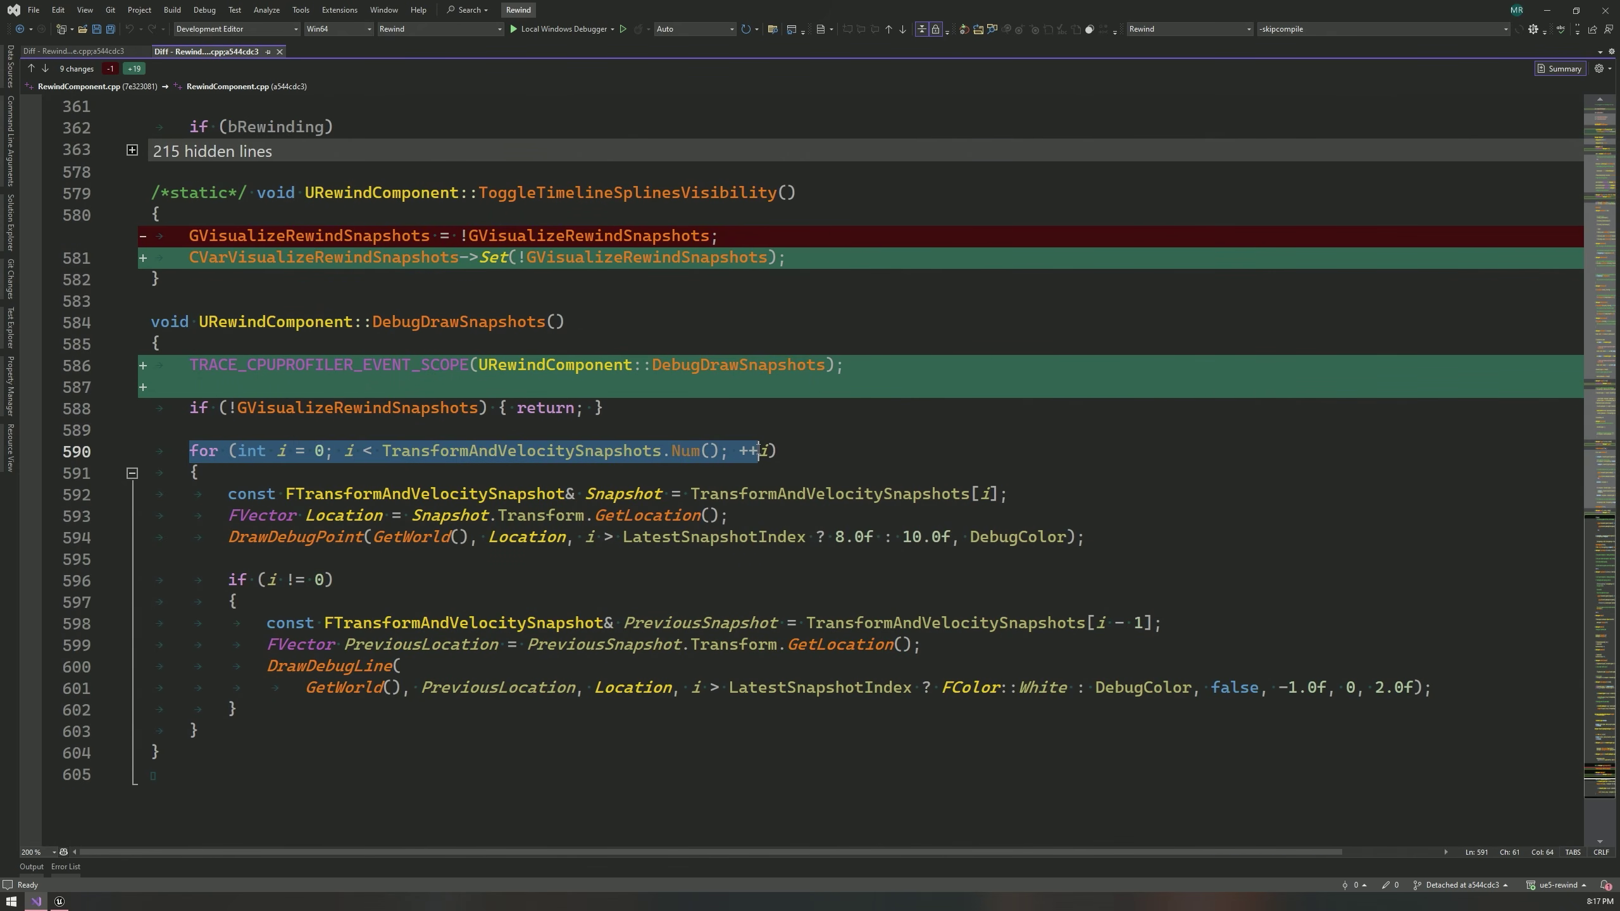
pyautogui.click(795, 491)
pyautogui.doubleClick(308, 542)
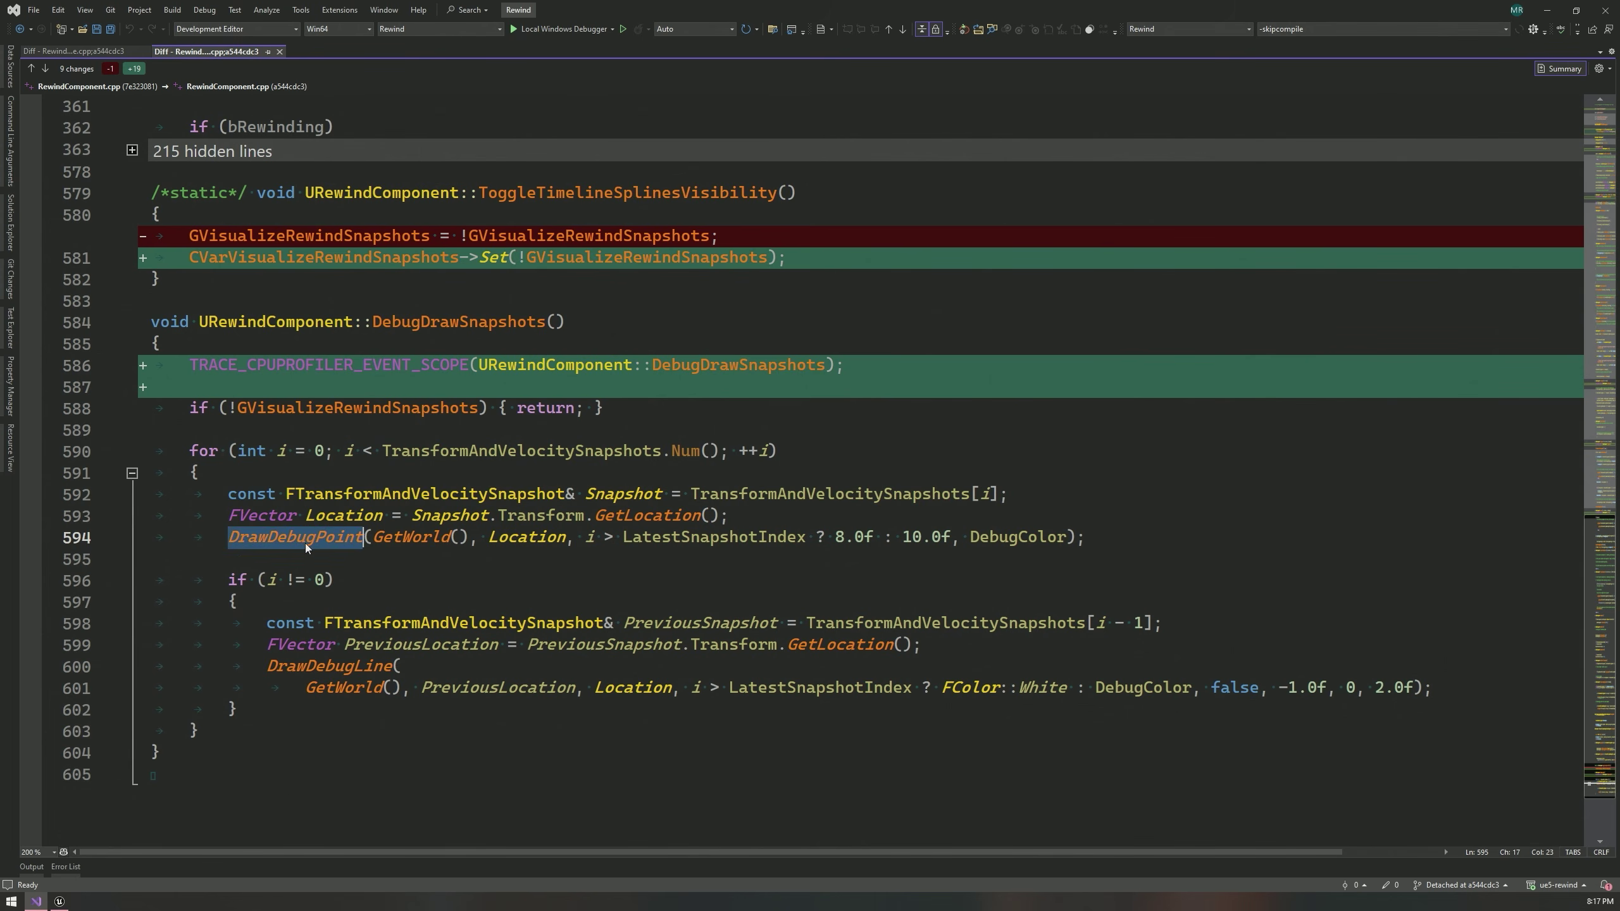
pyautogui.doubleClick(329, 667)
pyautogui.click(412, 689)
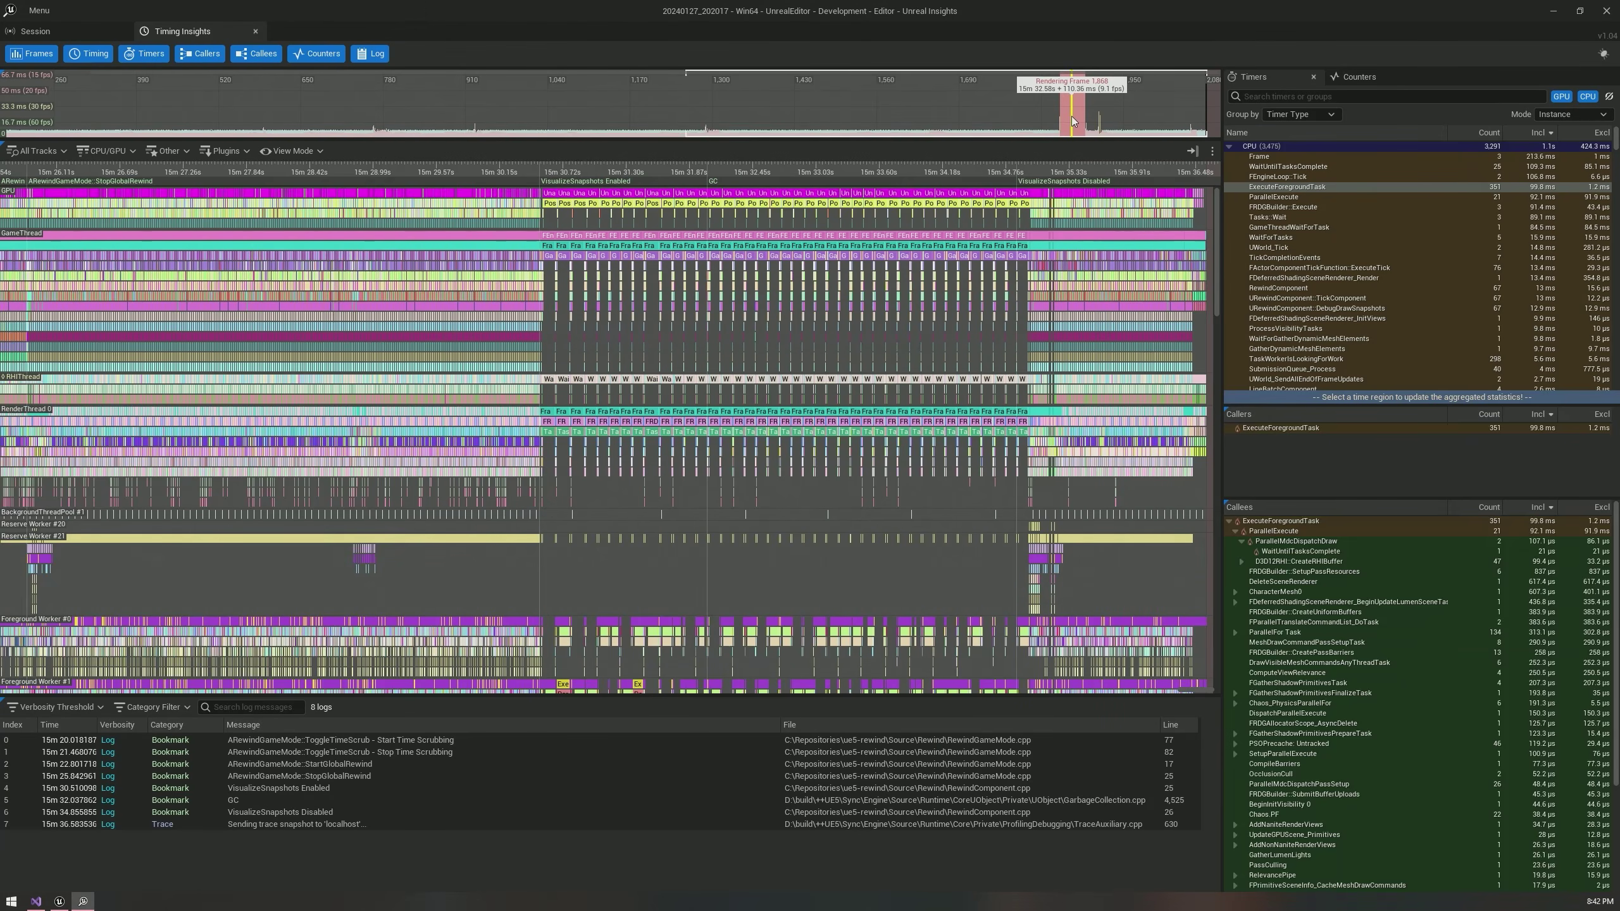
# In Unreal Insights, select a slow frame between the VisualizeSnapshots bookmarks and inspect its URewindComponent::DebugDrawSnapshots scopes on the GameThread.
pyautogui.click(1048, 193)
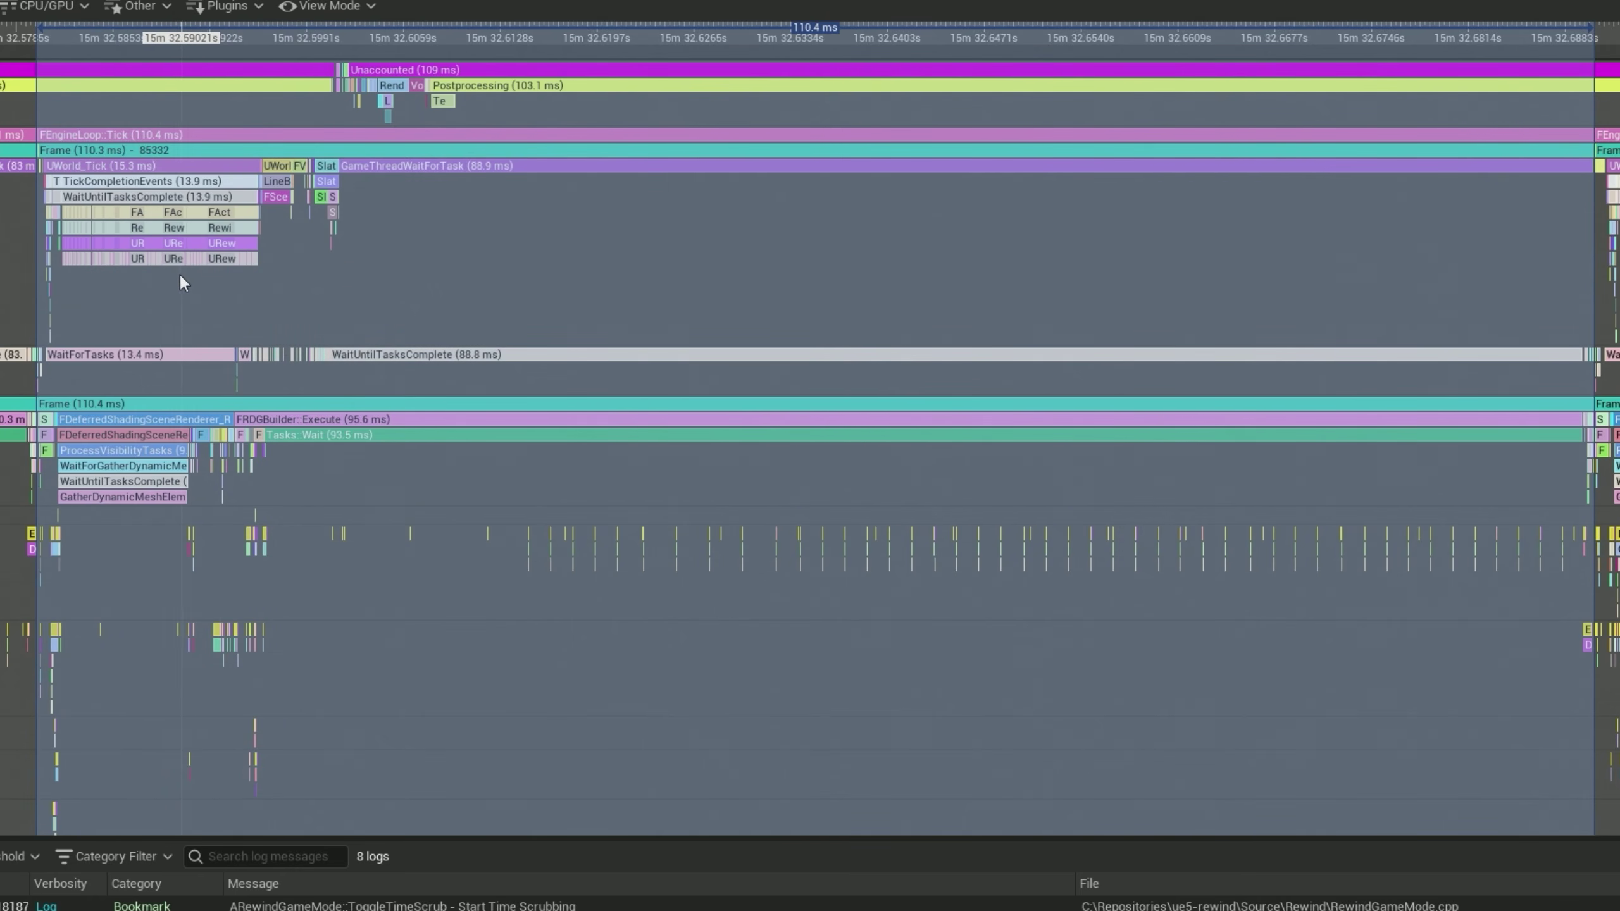
pyautogui.moveTo(217, 263)
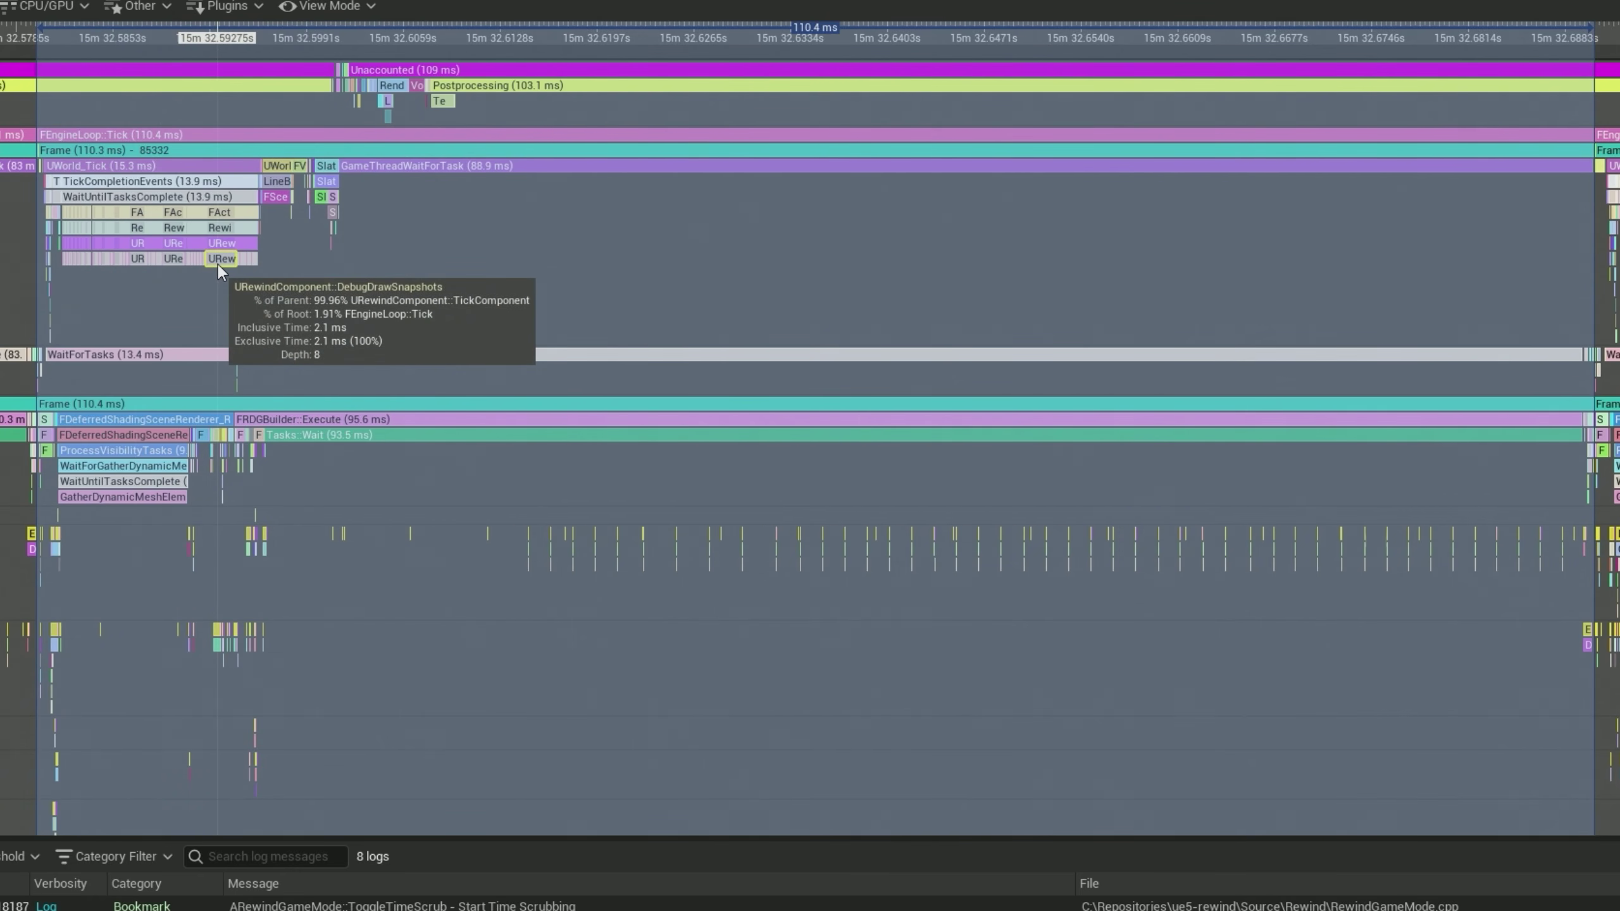
pyautogui.scroll(5, 218, 263)
pyautogui.scroll(1, 234, 259)
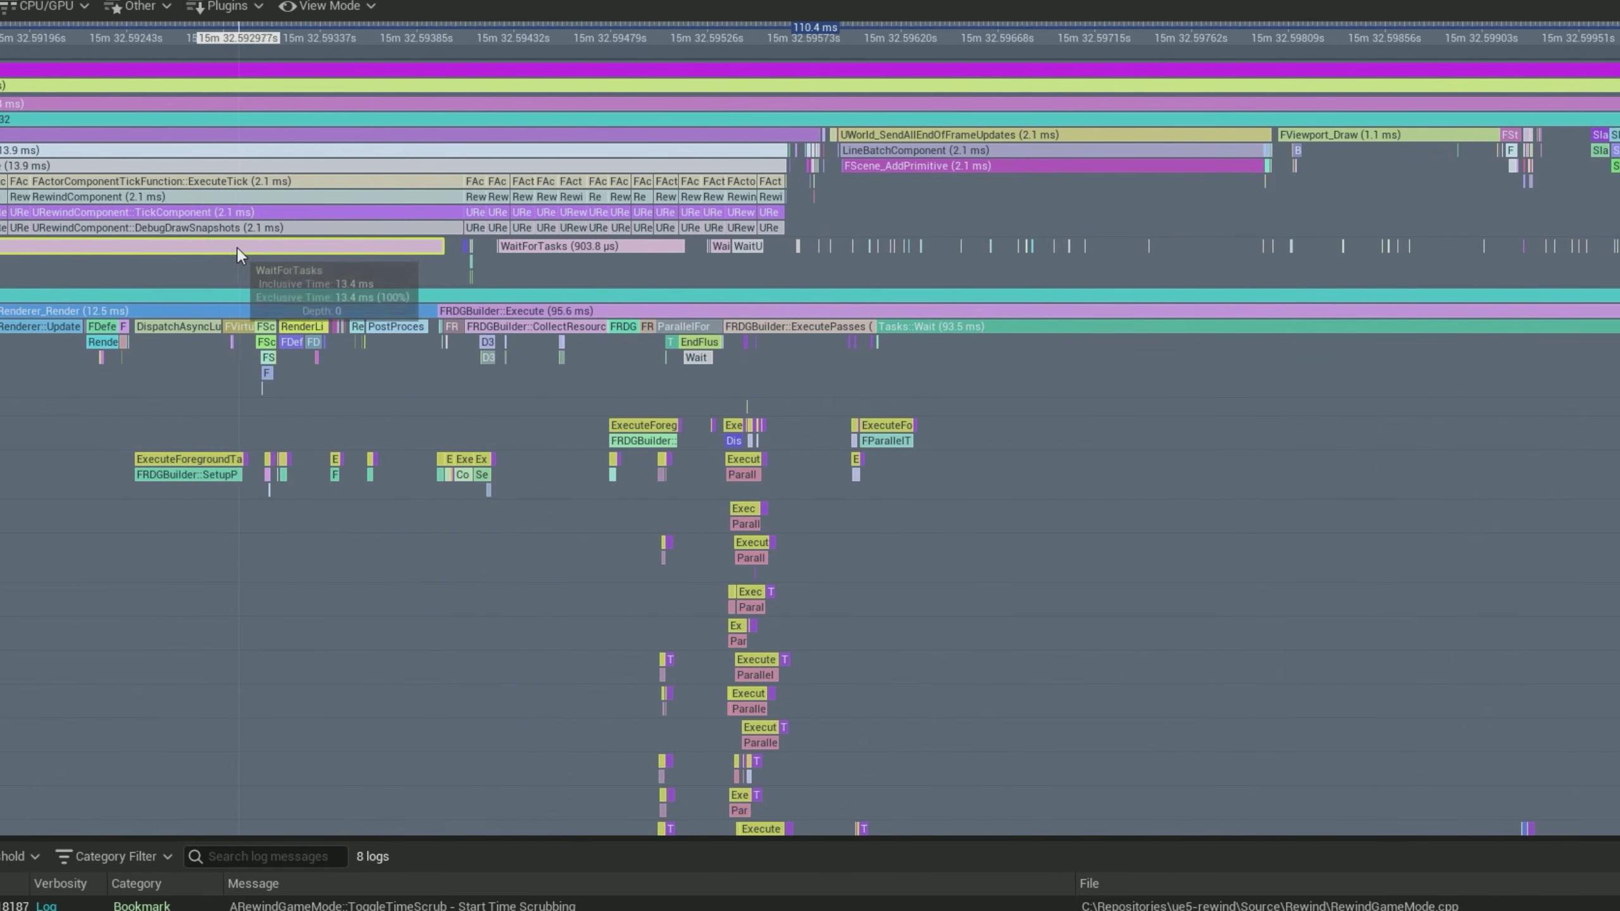
pyautogui.moveTo(213, 233); pyautogui.dragTo(555, 228)
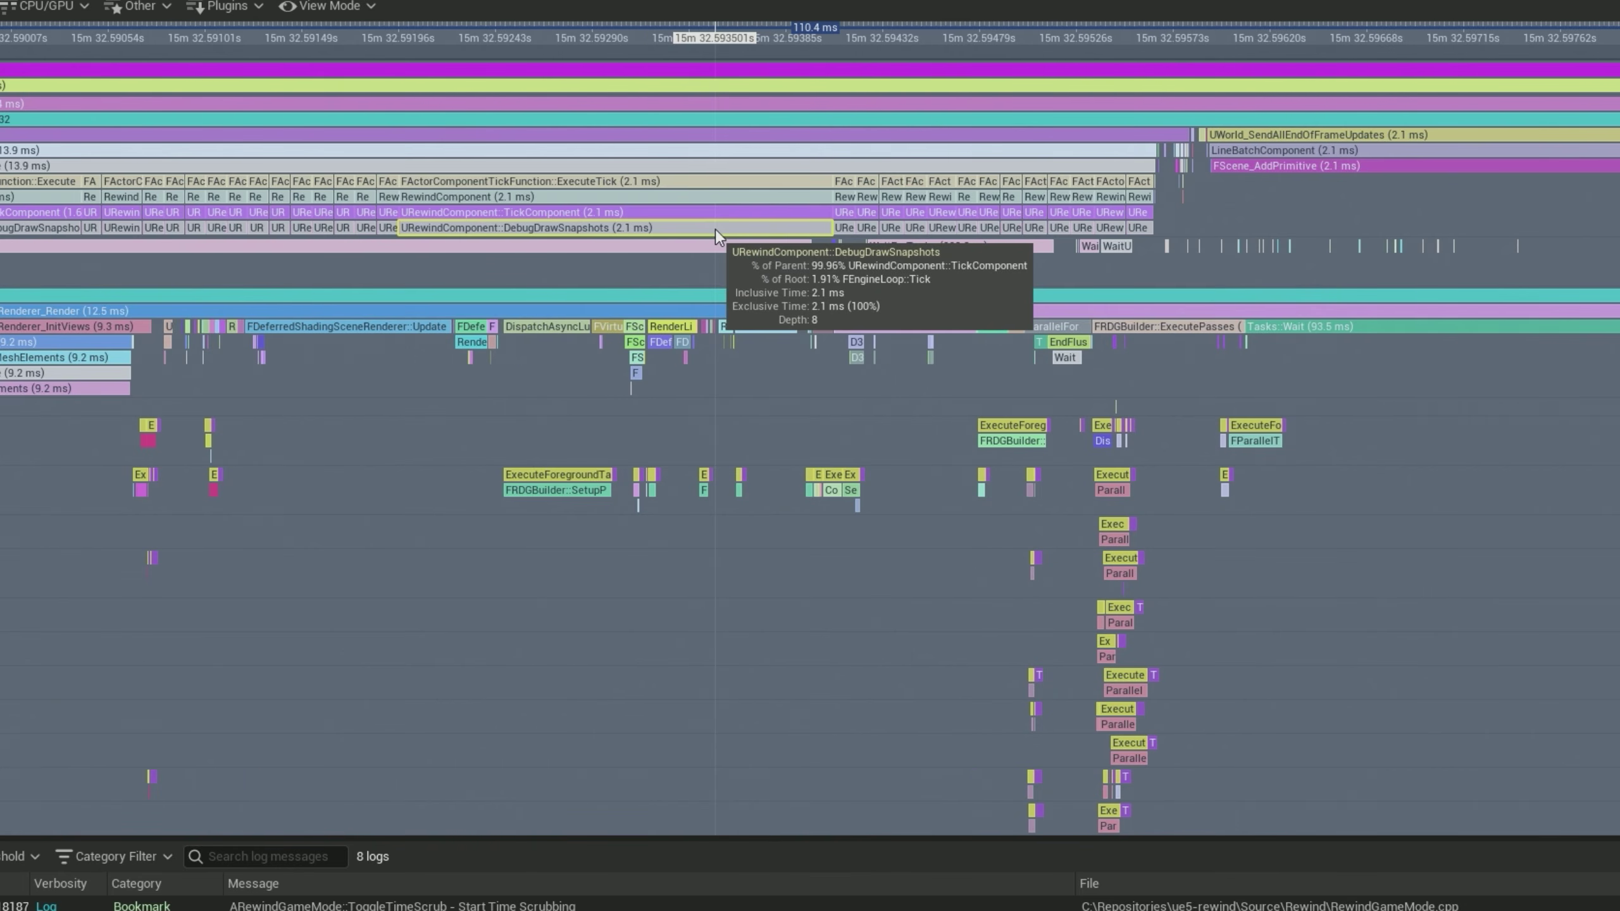
pyautogui.scroll(-5, 715, 228)
pyautogui.moveTo(67, 162); pyautogui.dragTo(207, 186)
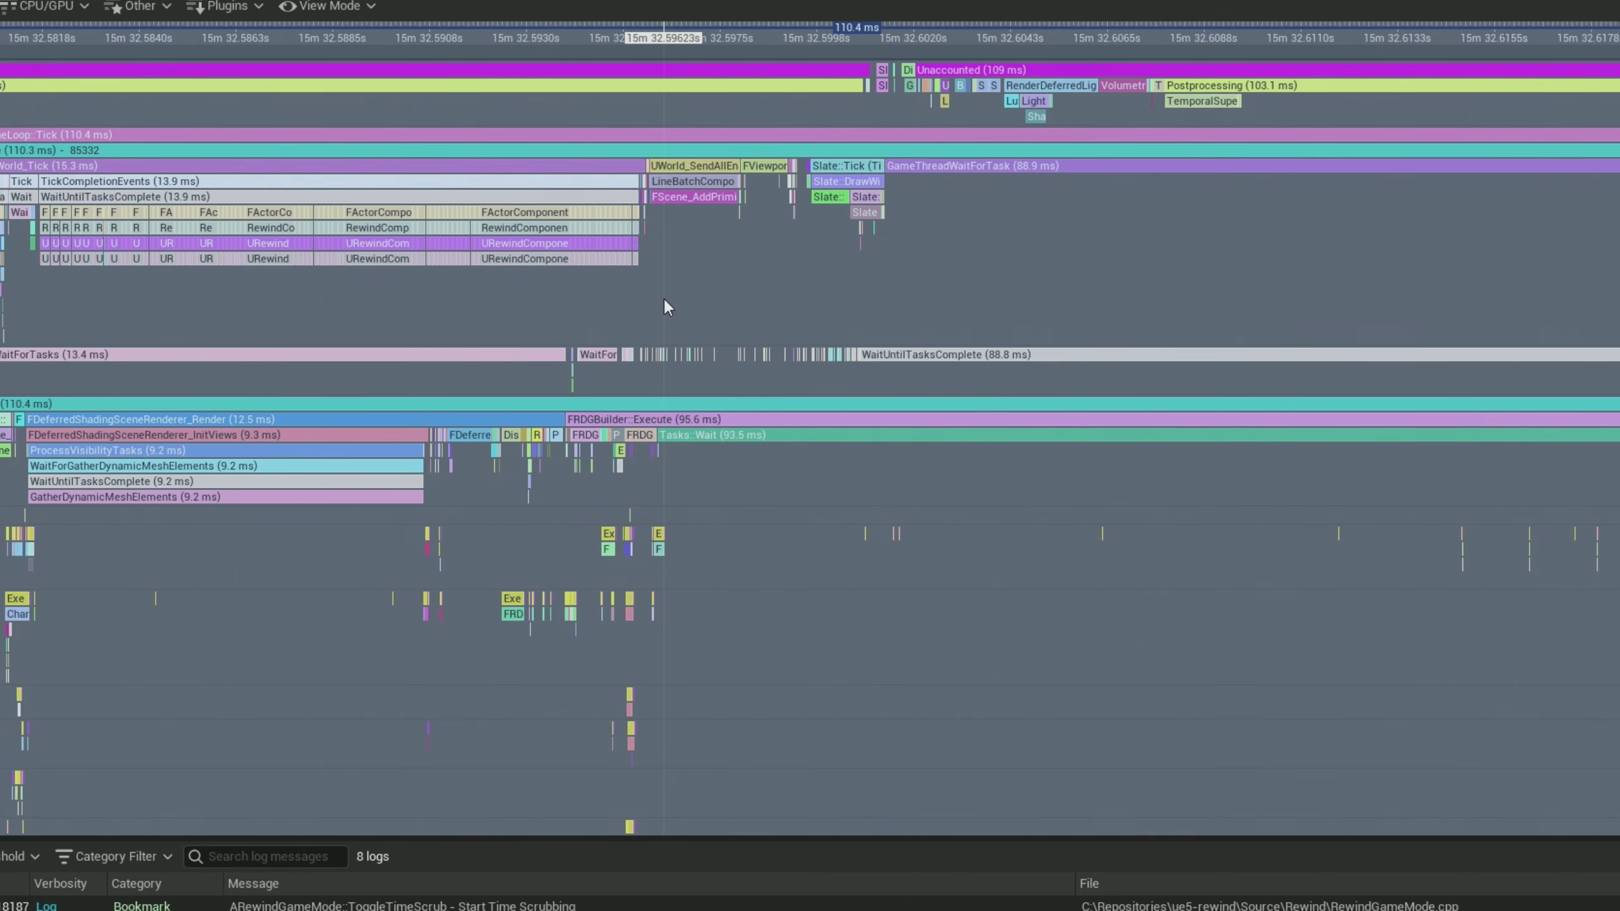
pyautogui.scroll(5, 543, 262)
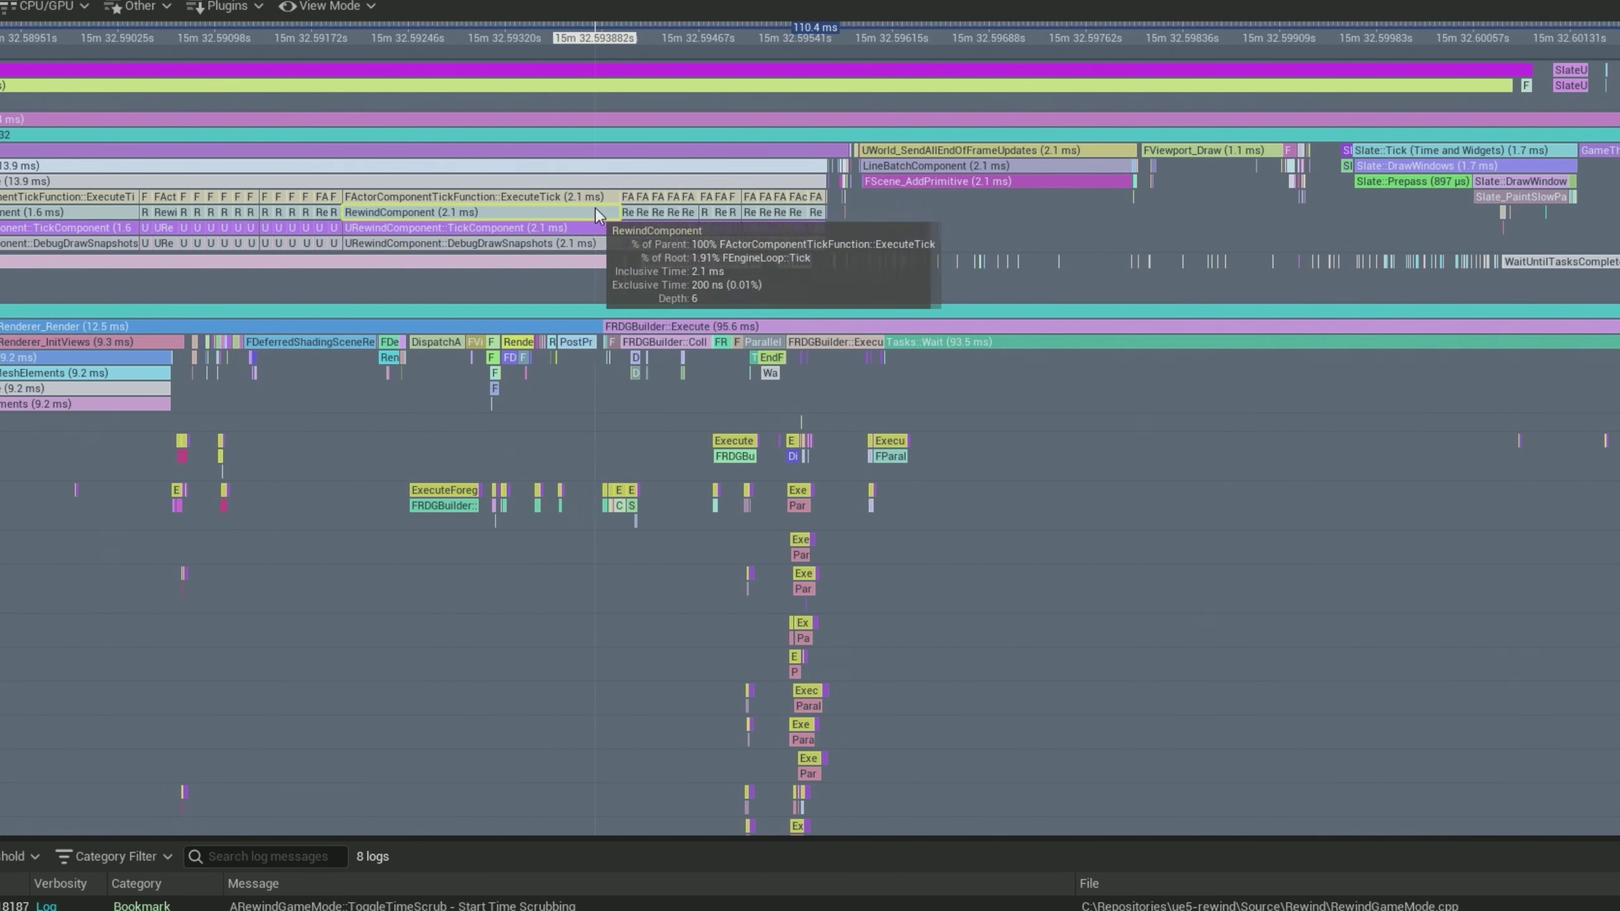
pyautogui.scroll(-4, 613, 225)
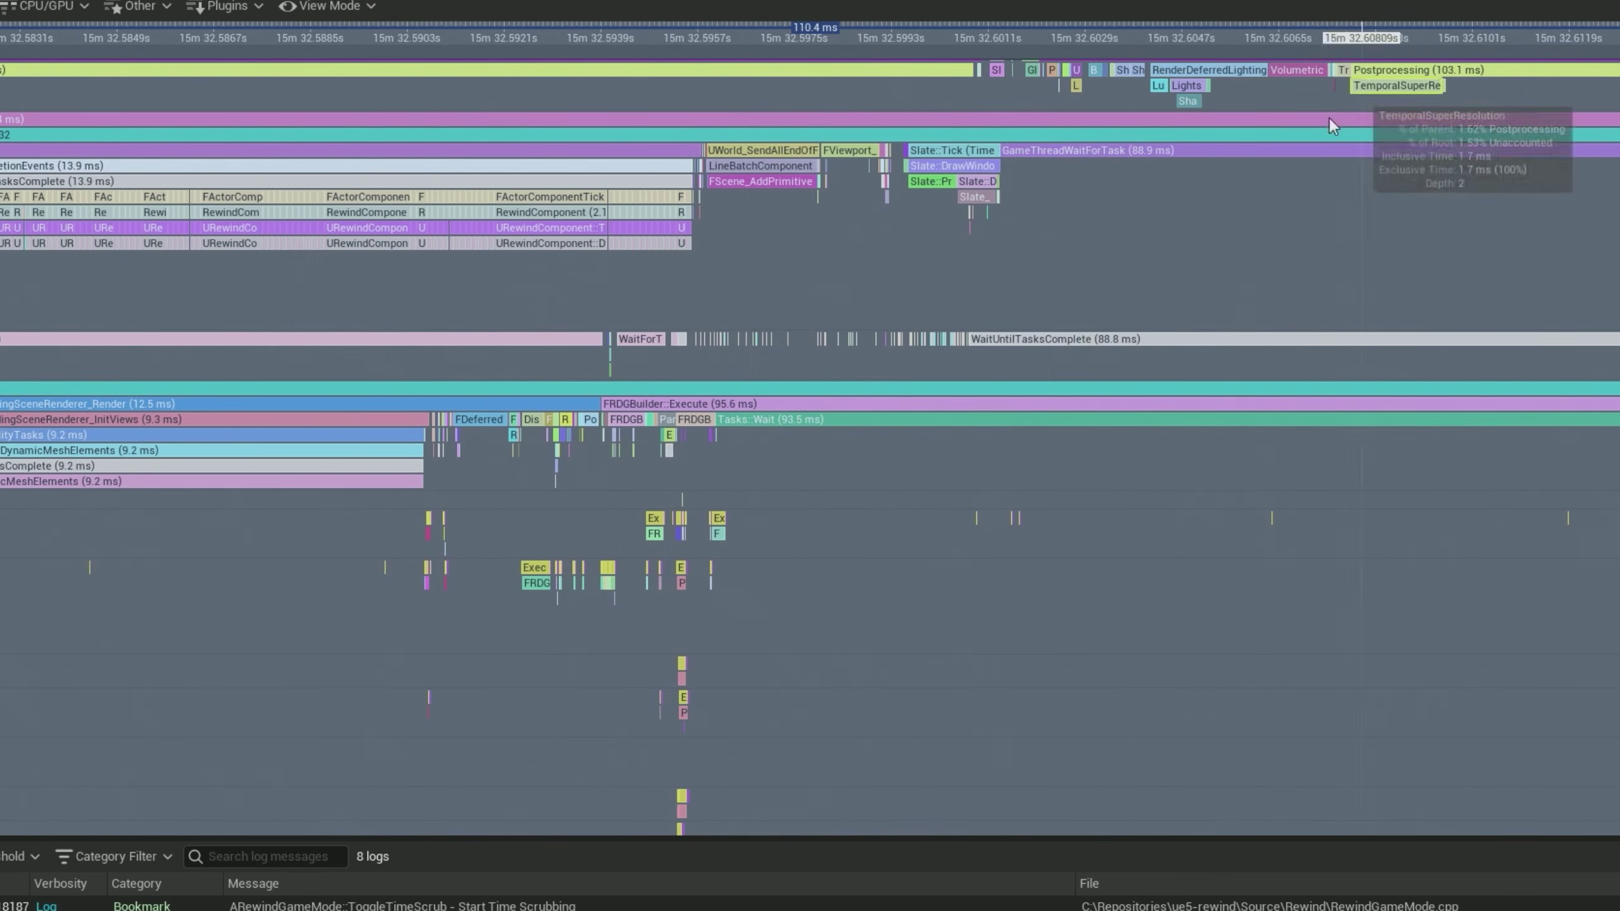
# Compare the GameThread, RHIThread and RenderThread wait scopes of the selected frame with those of the neighbouring frames.
pyautogui.scroll(-2, 959, 253)
pyautogui.moveTo(1041, 241); pyautogui.dragTo(798, 217)
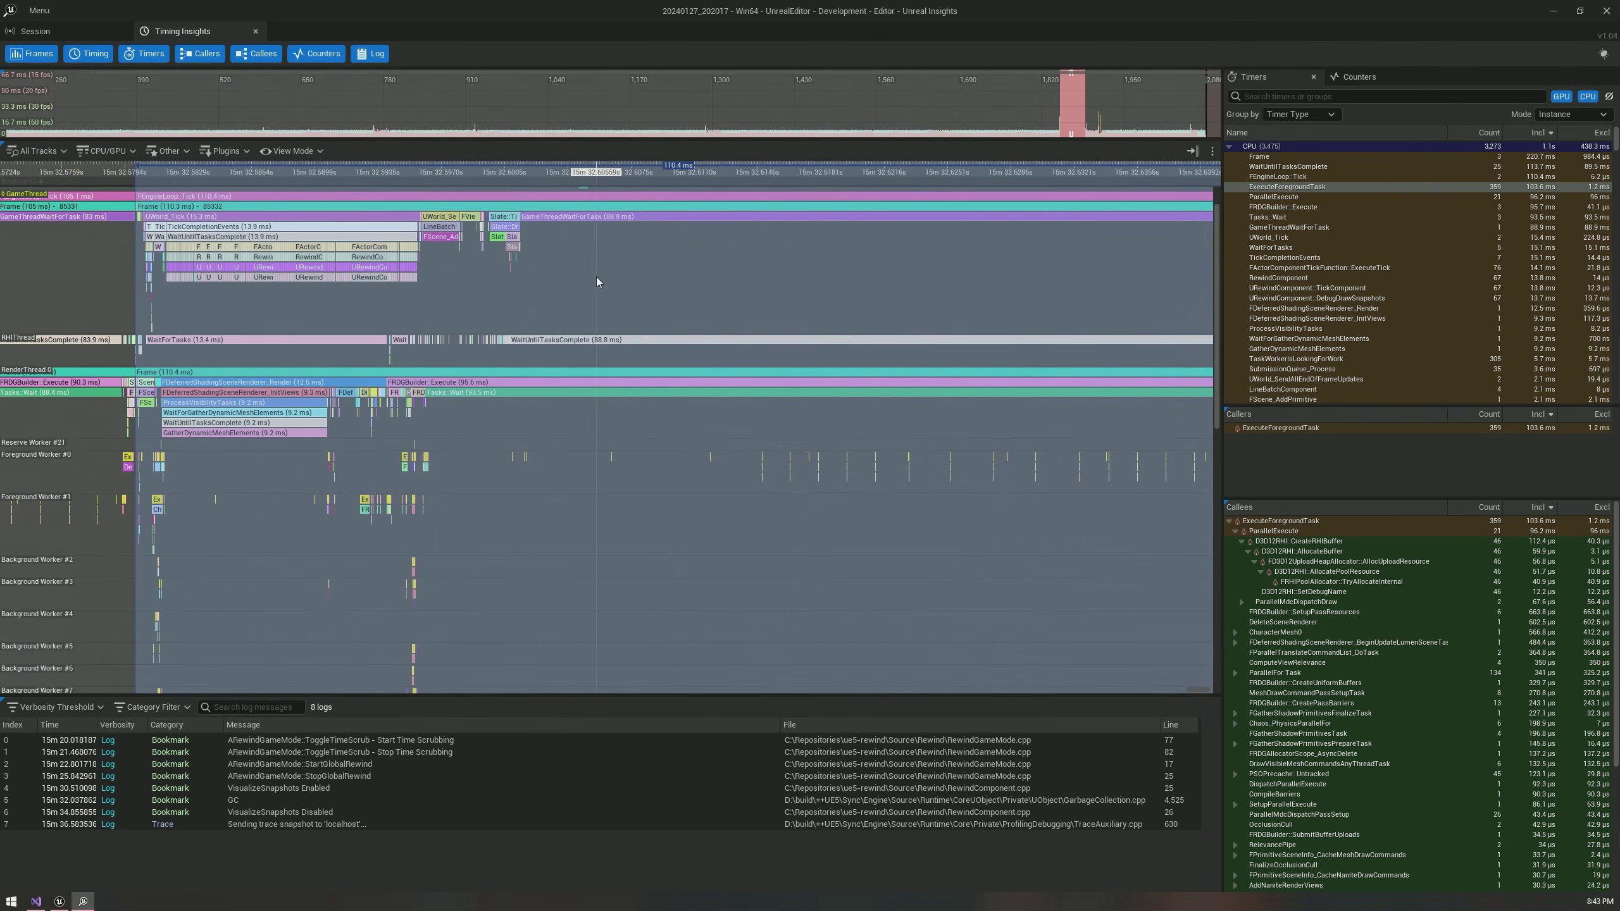
pyautogui.scroll(-2, 618, 282)
pyautogui.moveTo(617, 282); pyautogui.dragTo(531, 250)
pyautogui.scroll(-1, 532, 250)
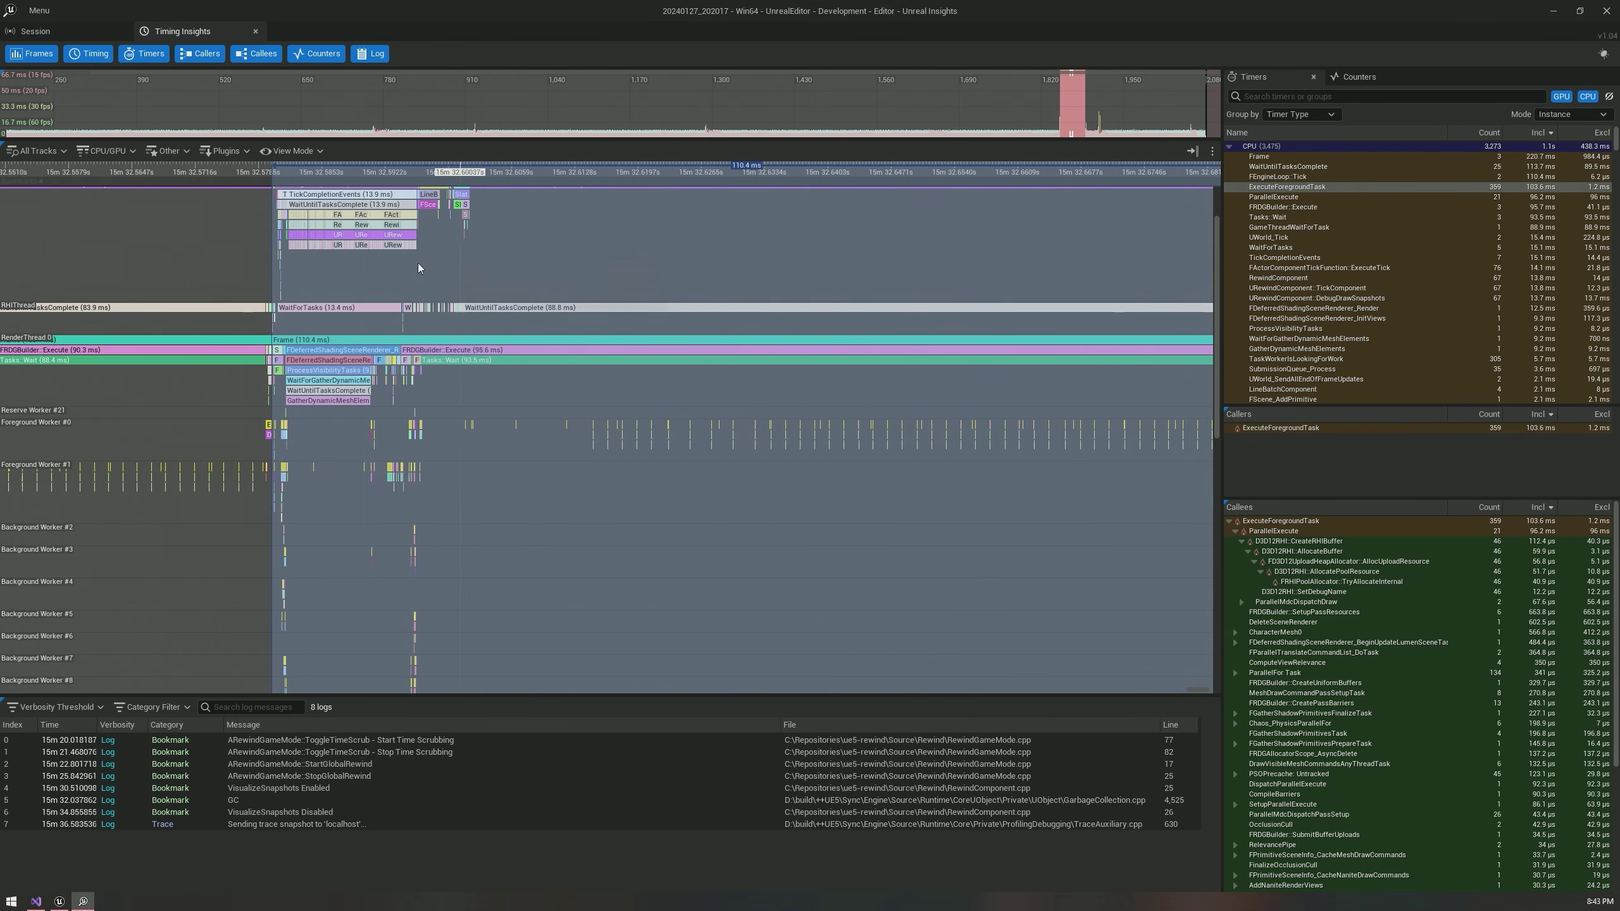
pyautogui.scroll(-3, 536, 283)
pyautogui.scroll(-2, 668, 497)
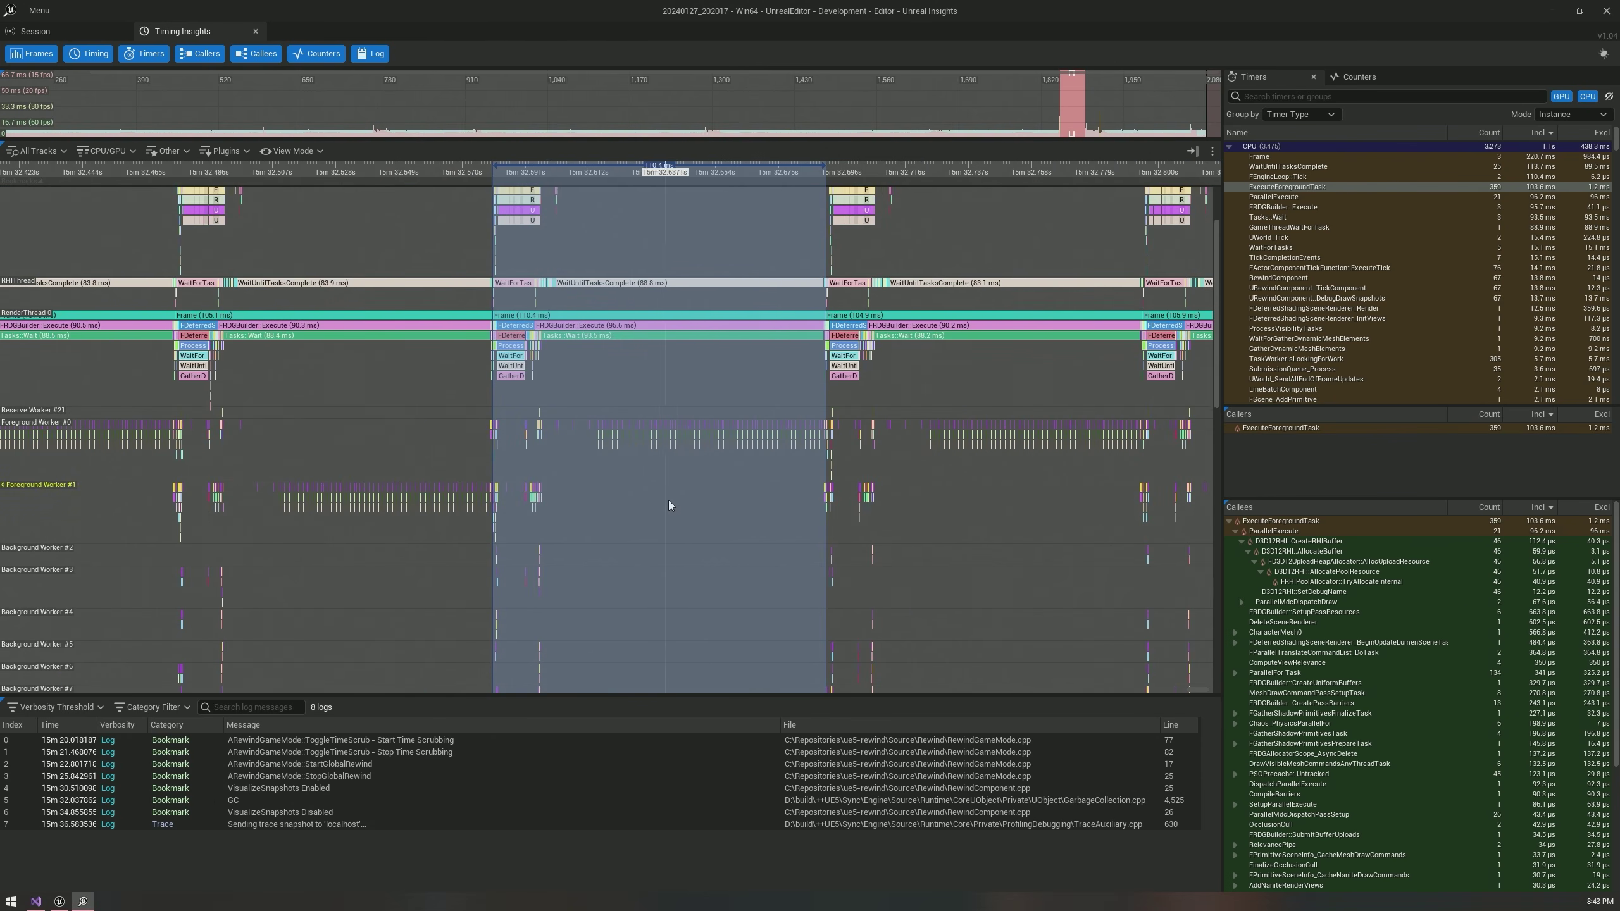
pyautogui.scroll(-2, 676, 559)
pyautogui.scroll(-1, 676, 559)
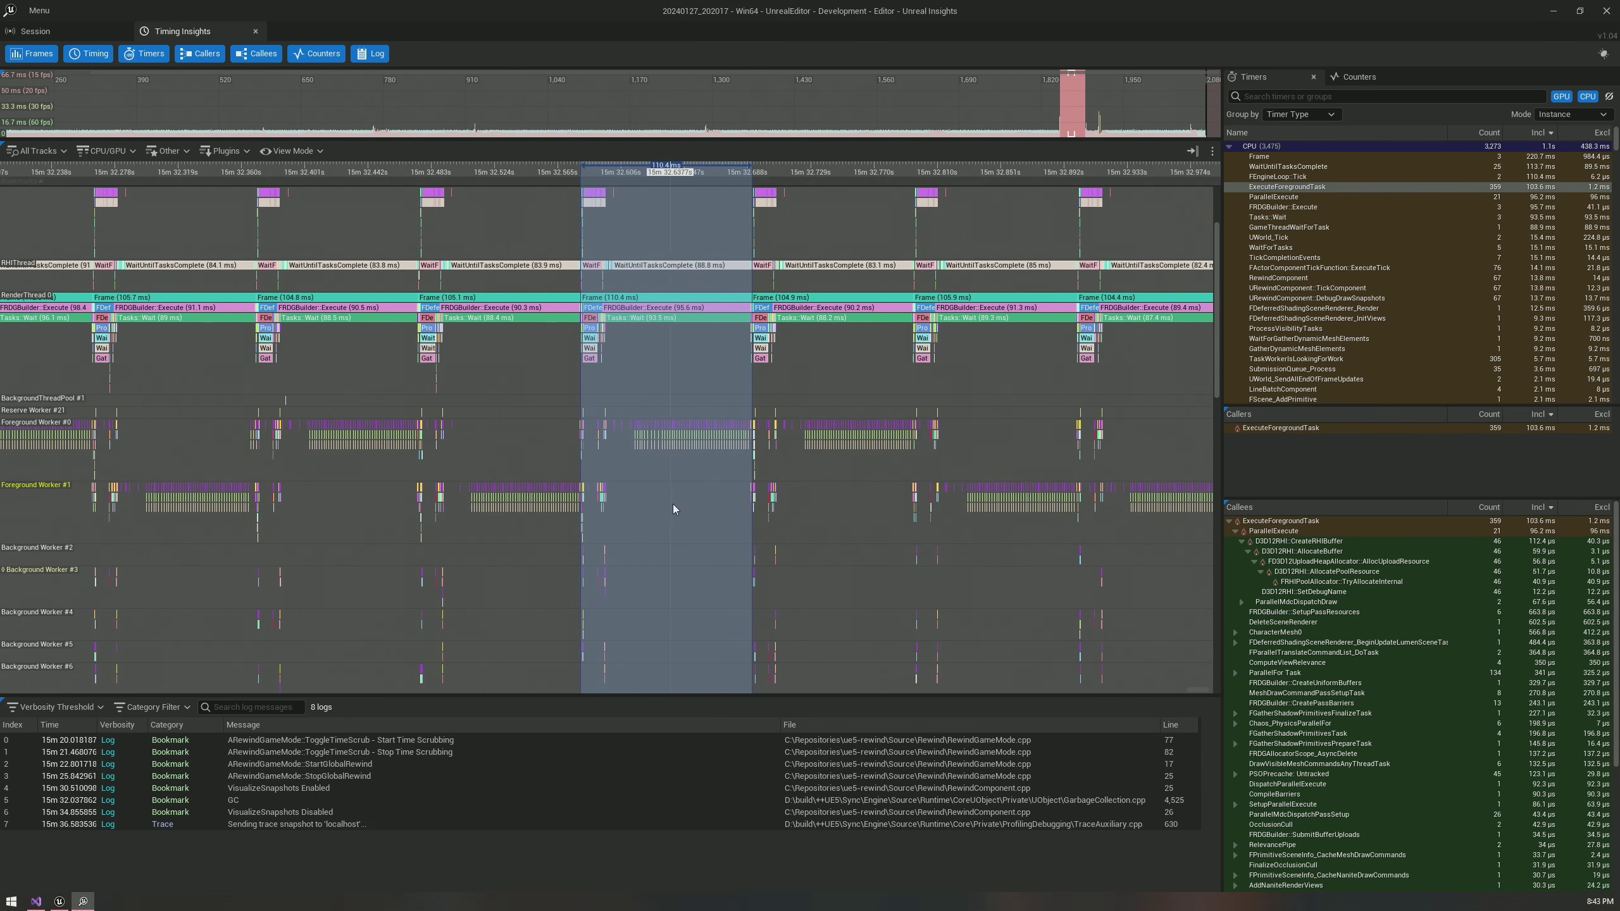
# Follow the selected frame down through the worker tracks and inspect the long ExecuteForegroundTask on Background Worker #14.
pyautogui.scroll(6, 650, 461)
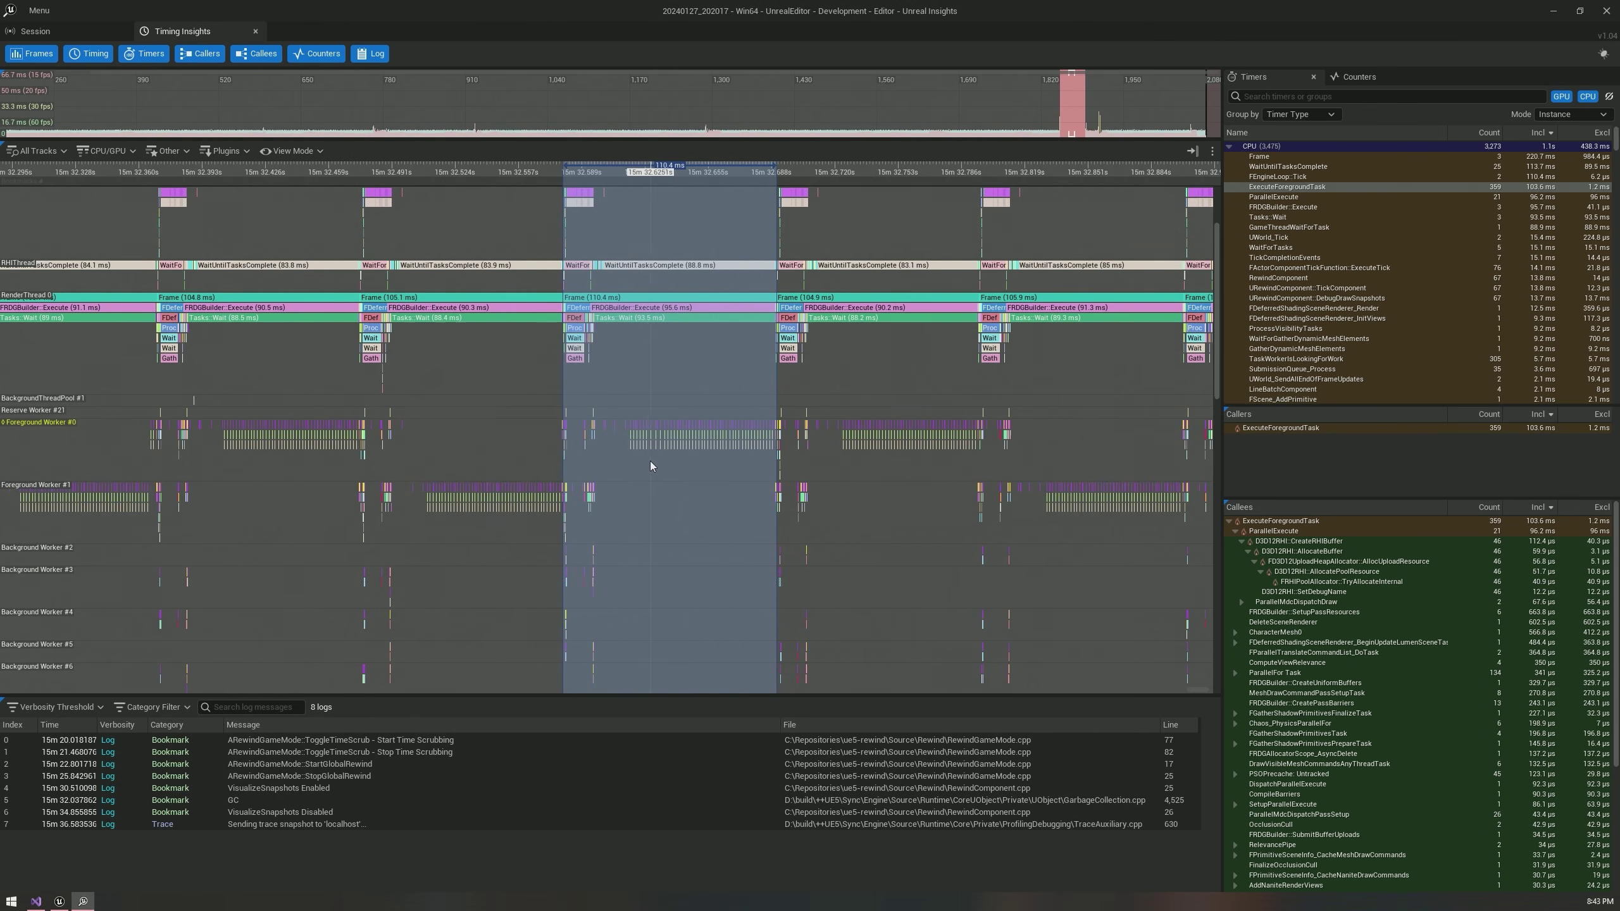
pyautogui.scroll(2, 653, 480)
pyautogui.moveTo(628, 553); pyautogui.dragTo(619, 430)
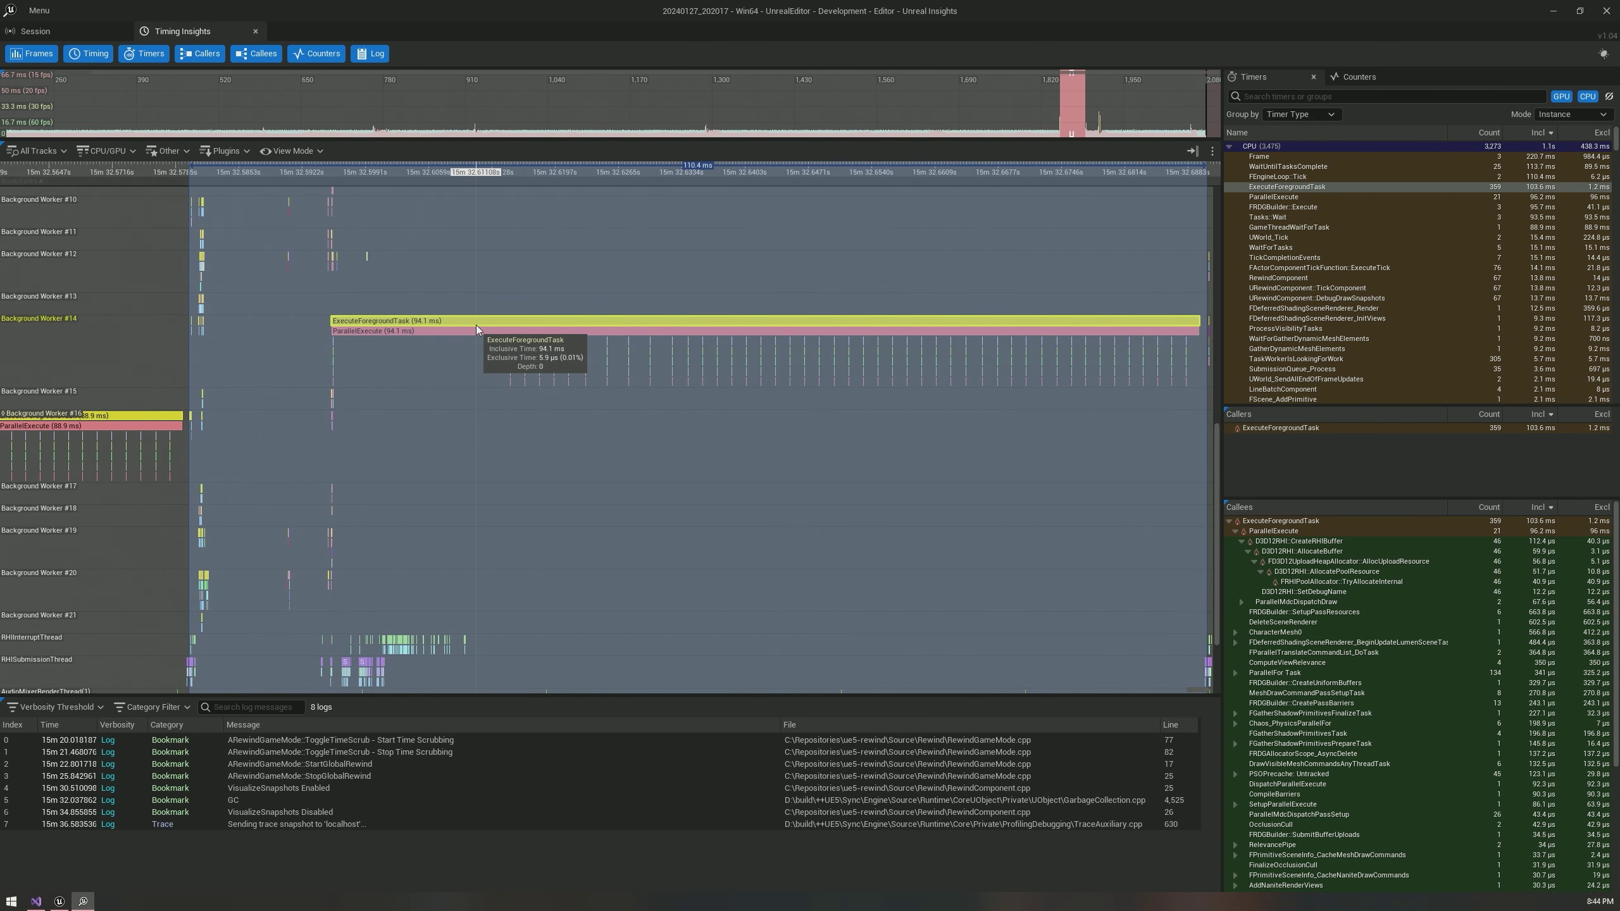
pyautogui.moveTo(474, 272); pyautogui.dragTo(461, 339)
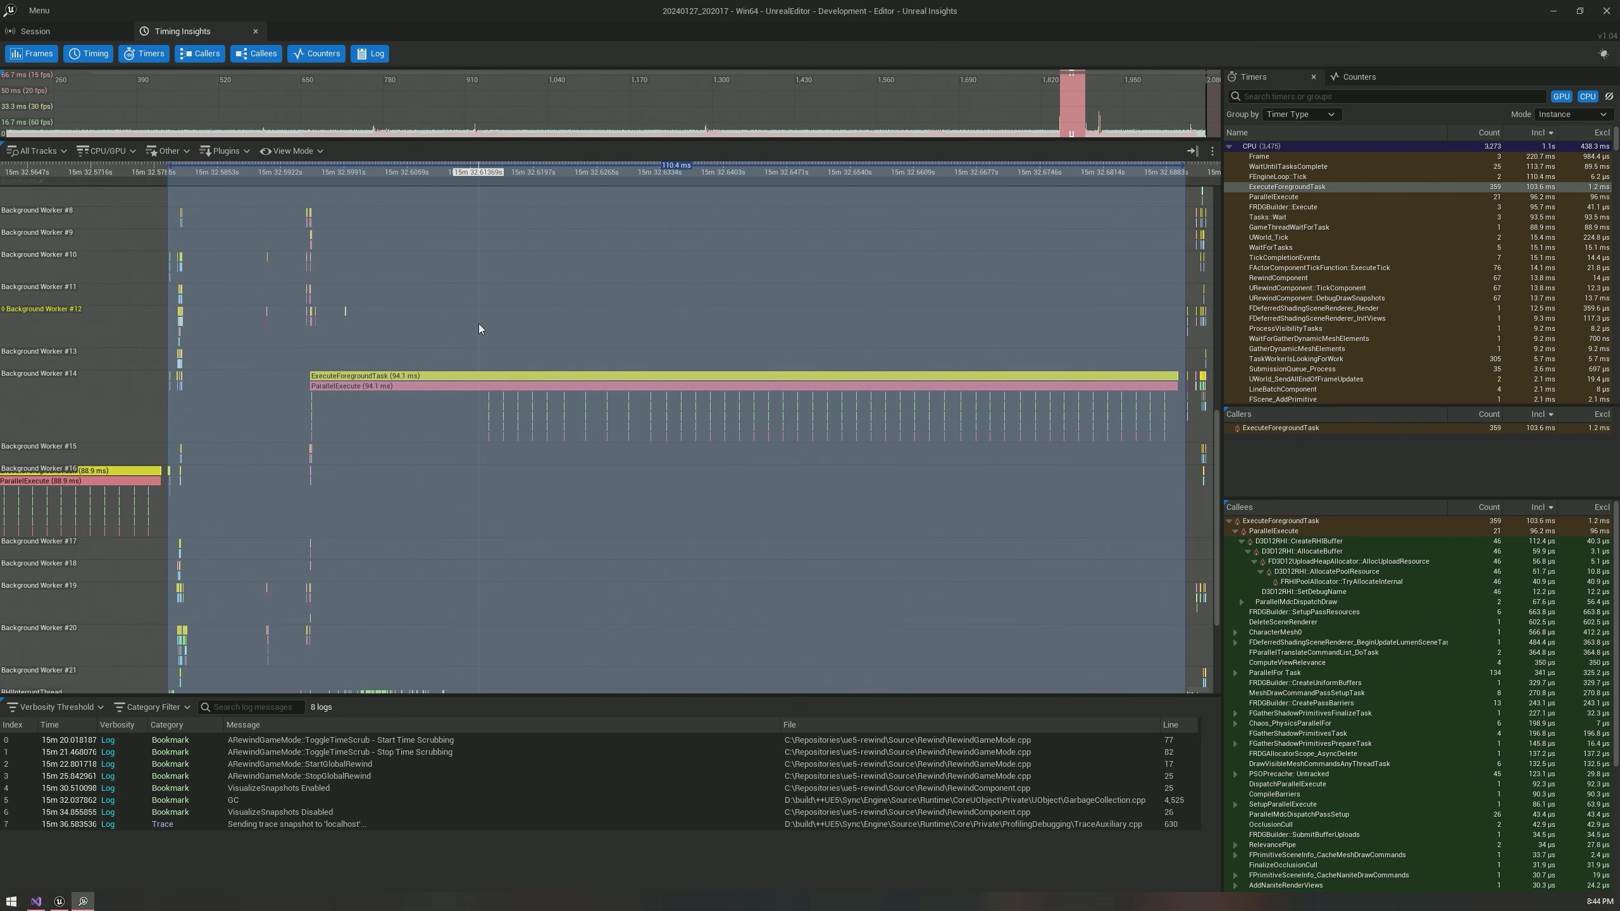
# Toggle the compact track display and survey the long worker tasks across the whole VisualizeSnapshots bookmark range.
pyautogui.press('c')
pyautogui.scroll(-6, 480, 326)
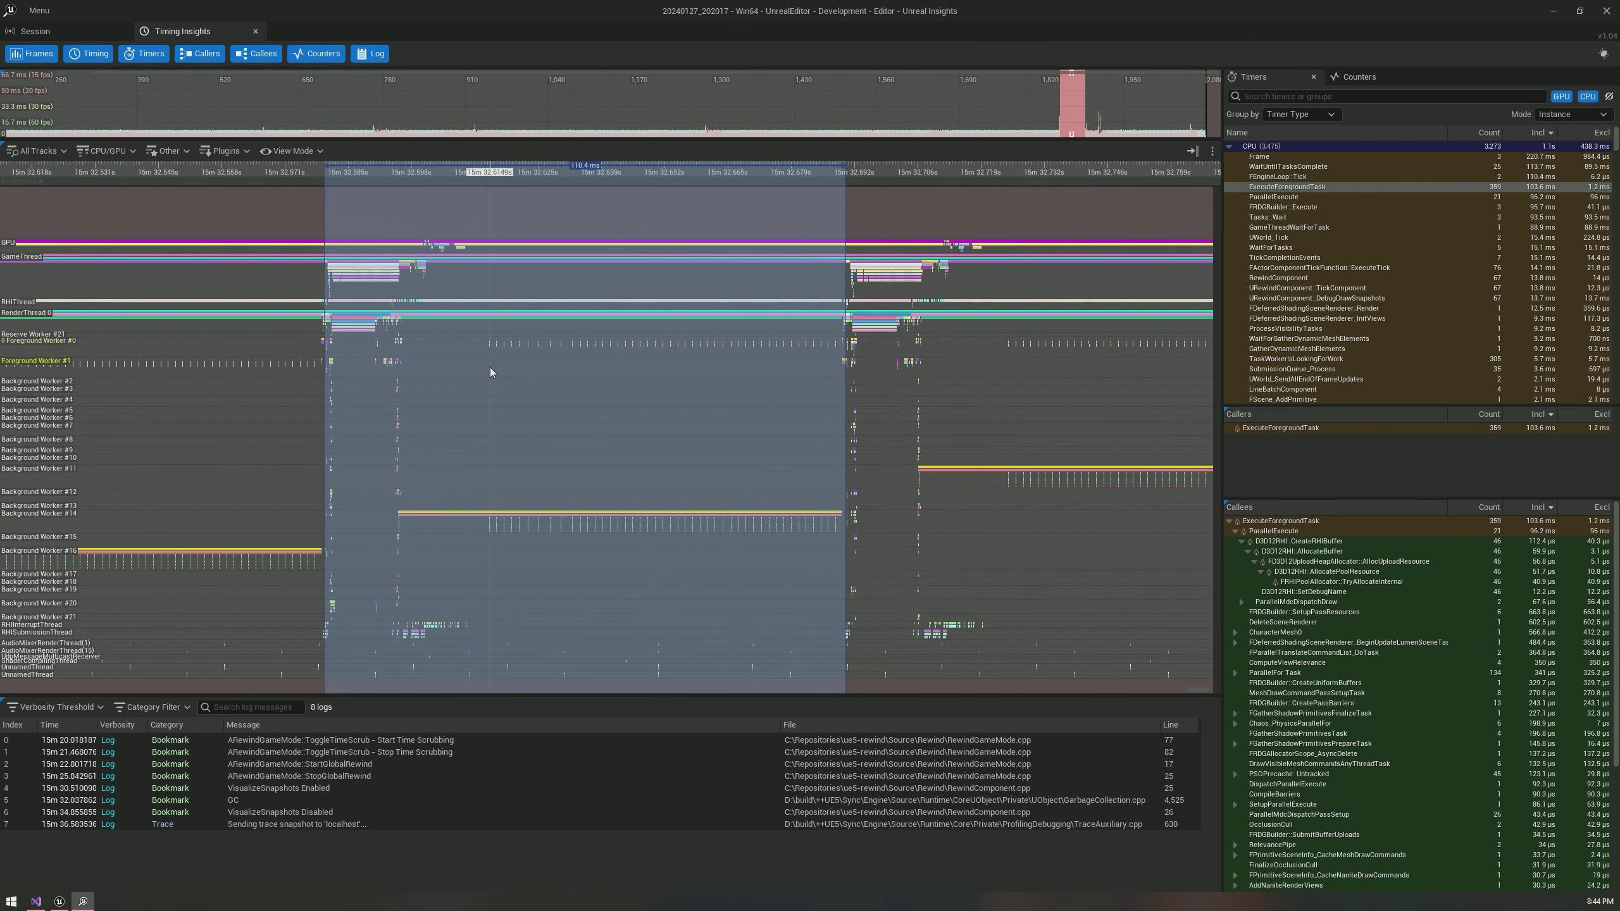
pyautogui.scroll(-10, 491, 379)
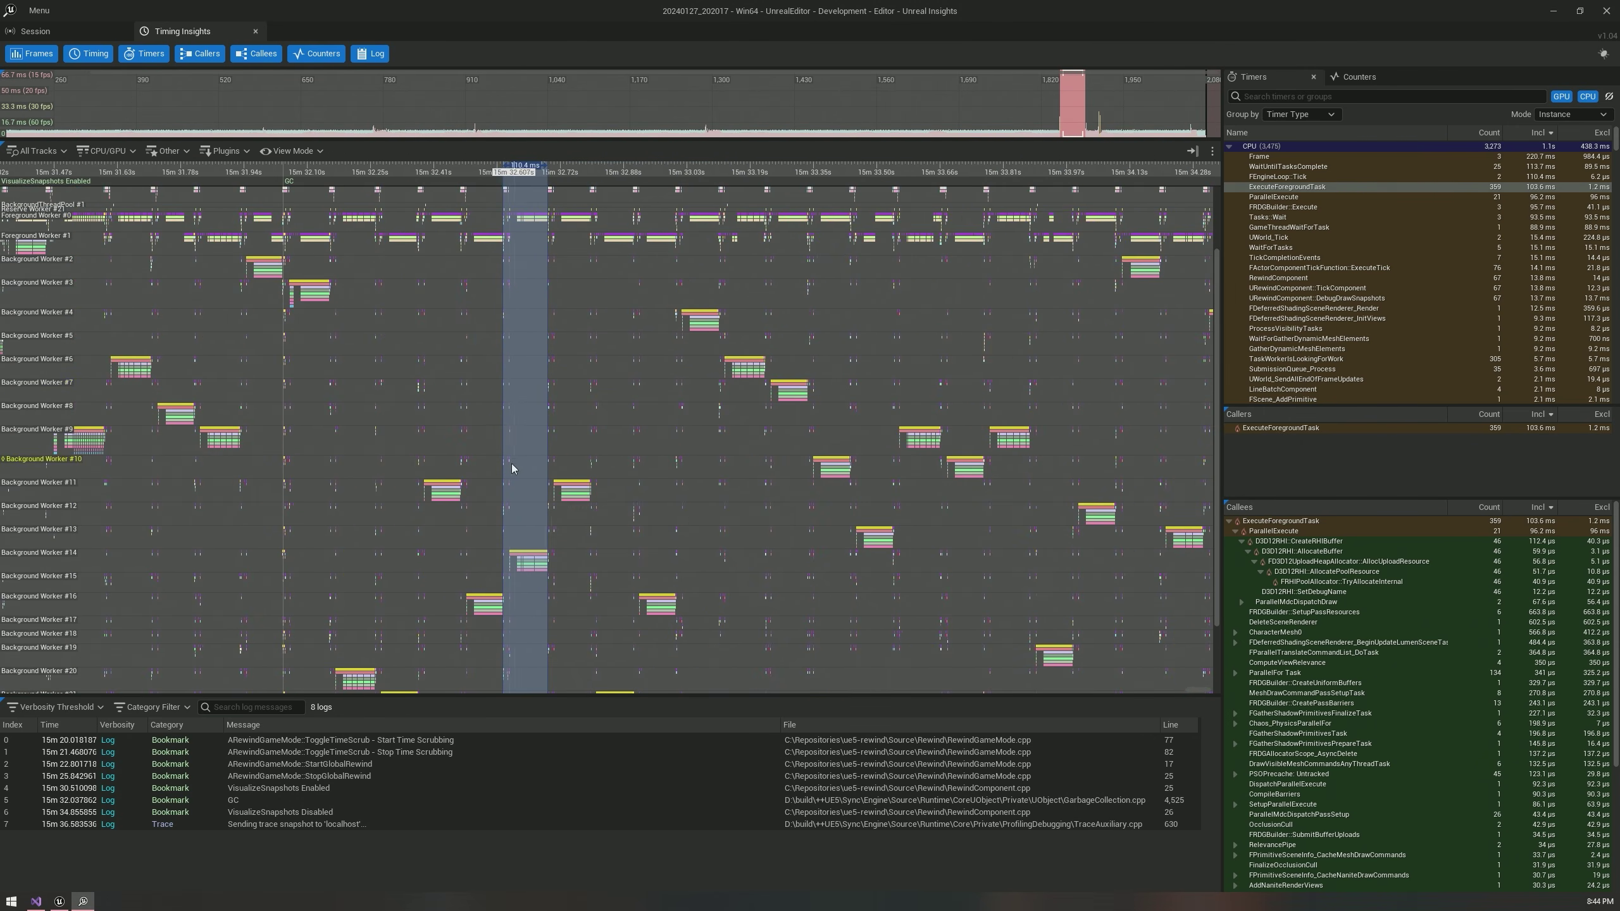
pyautogui.moveTo(543, 505); pyautogui.dragTo(531, 408)
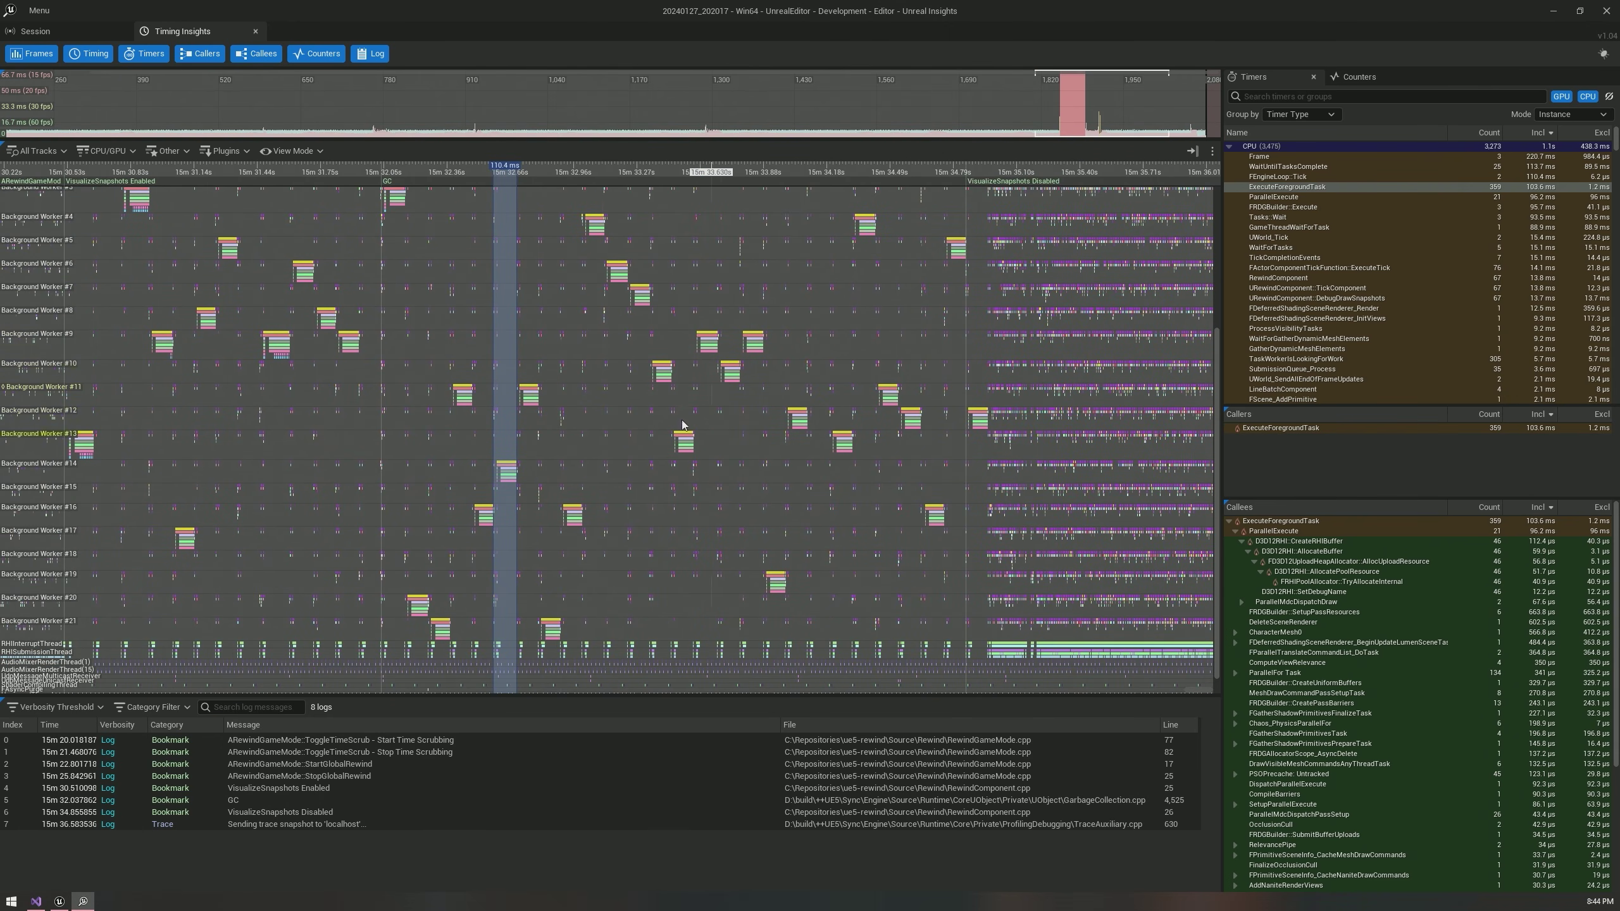
pyautogui.moveTo(376, 426); pyautogui.dragTo(440, 544)
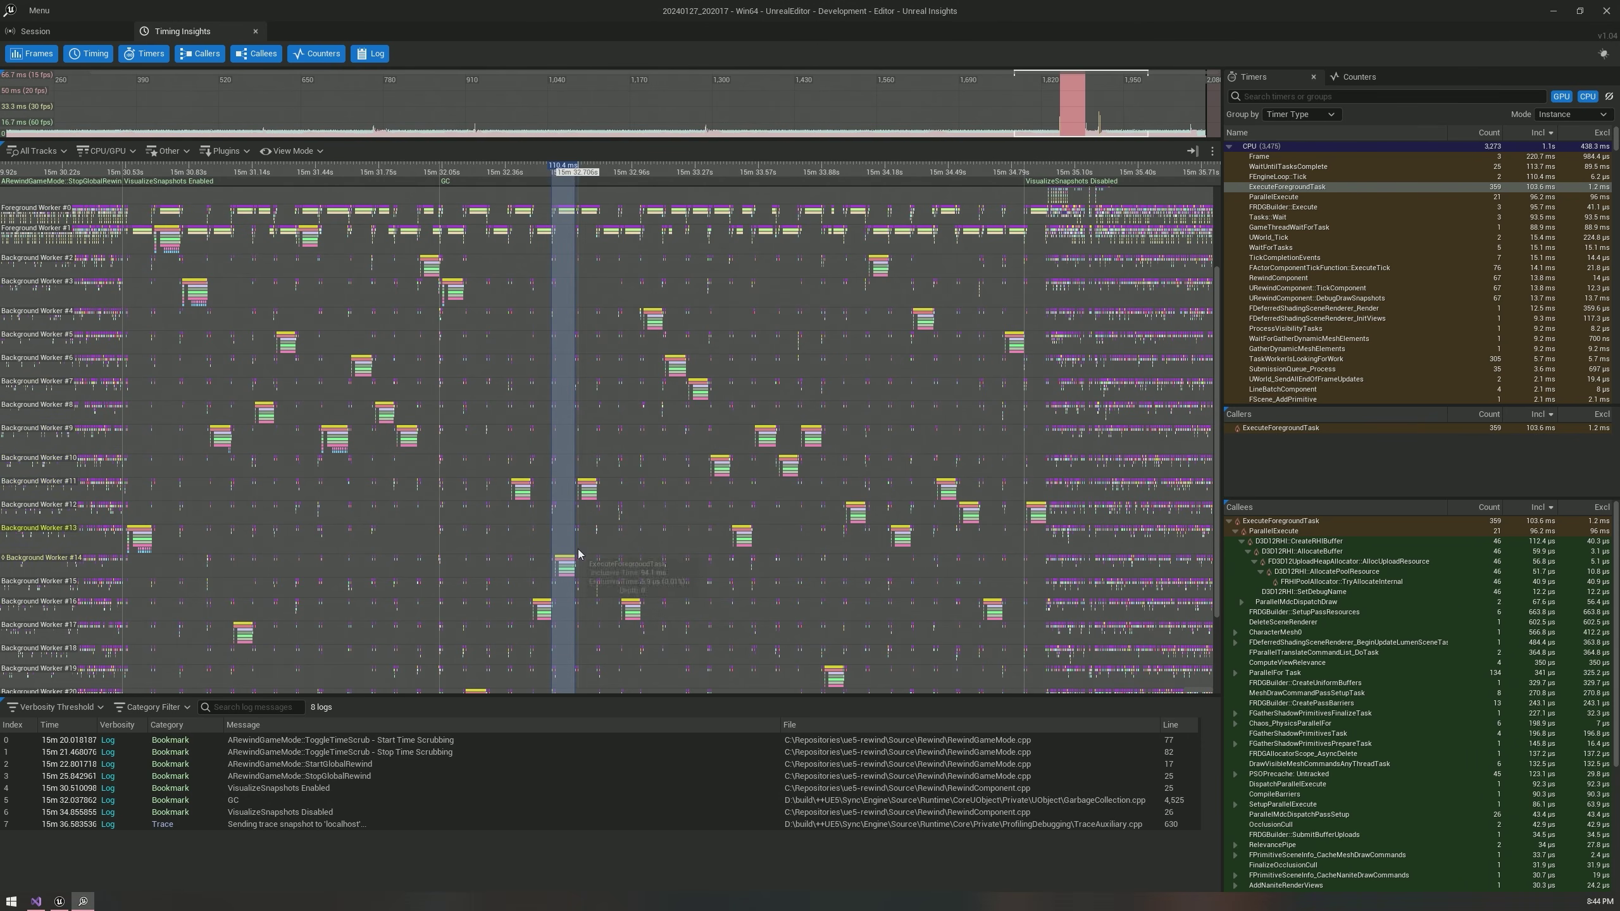
# Examine the small nested events beneath ParallelExecute on Background Worker #14 in the selected frame.
pyautogui.scroll(1, 569, 554)
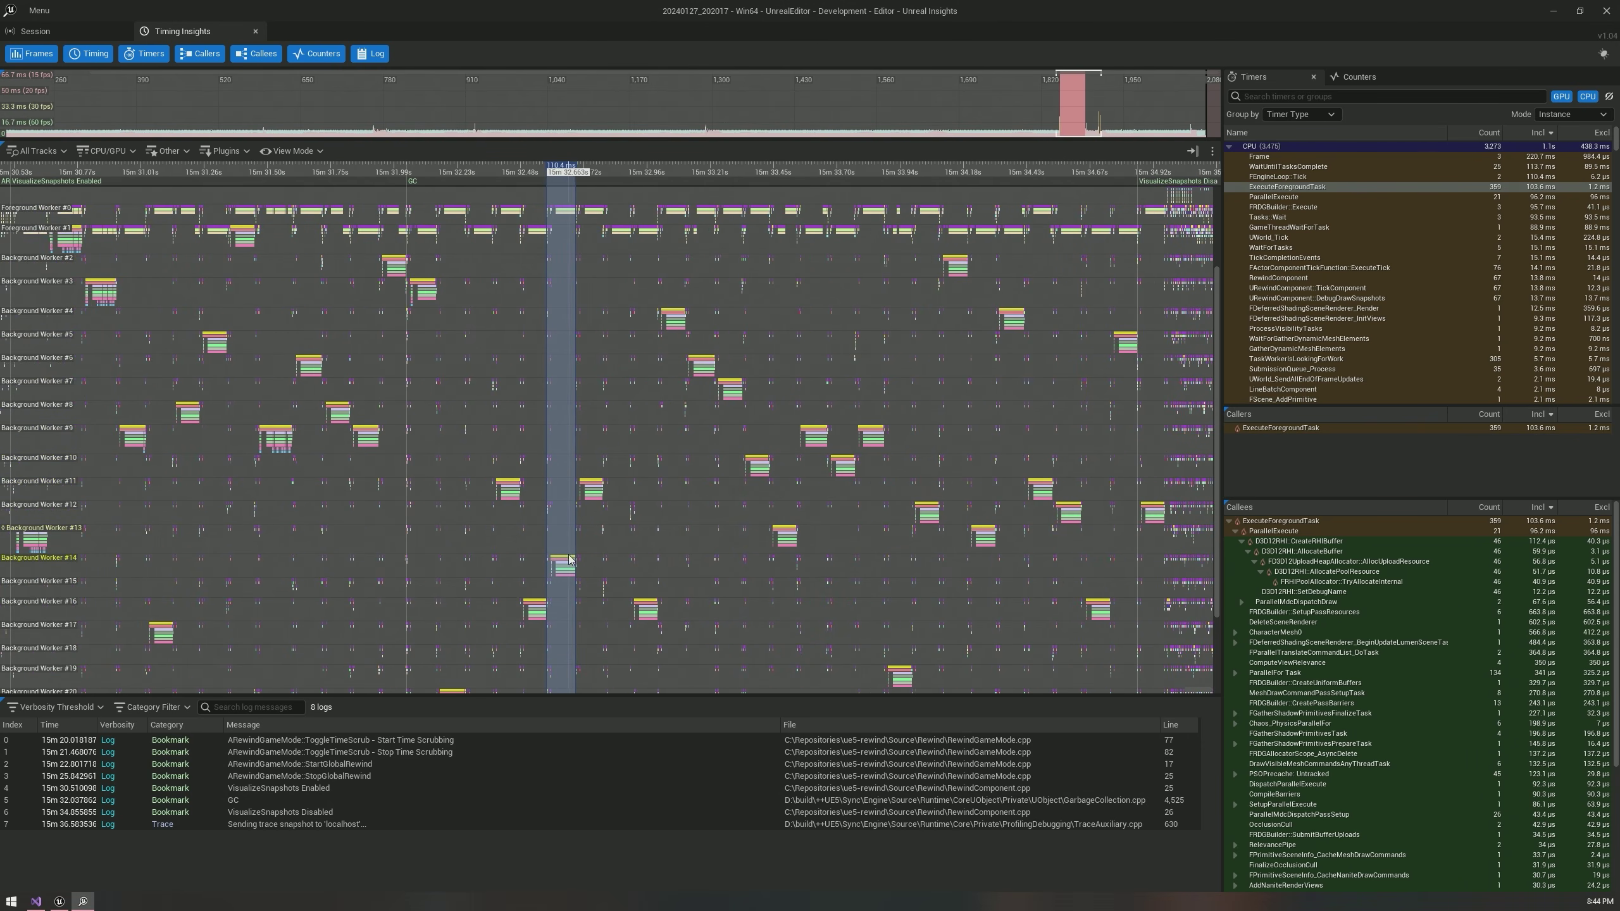
pyautogui.scroll(2, 572, 560)
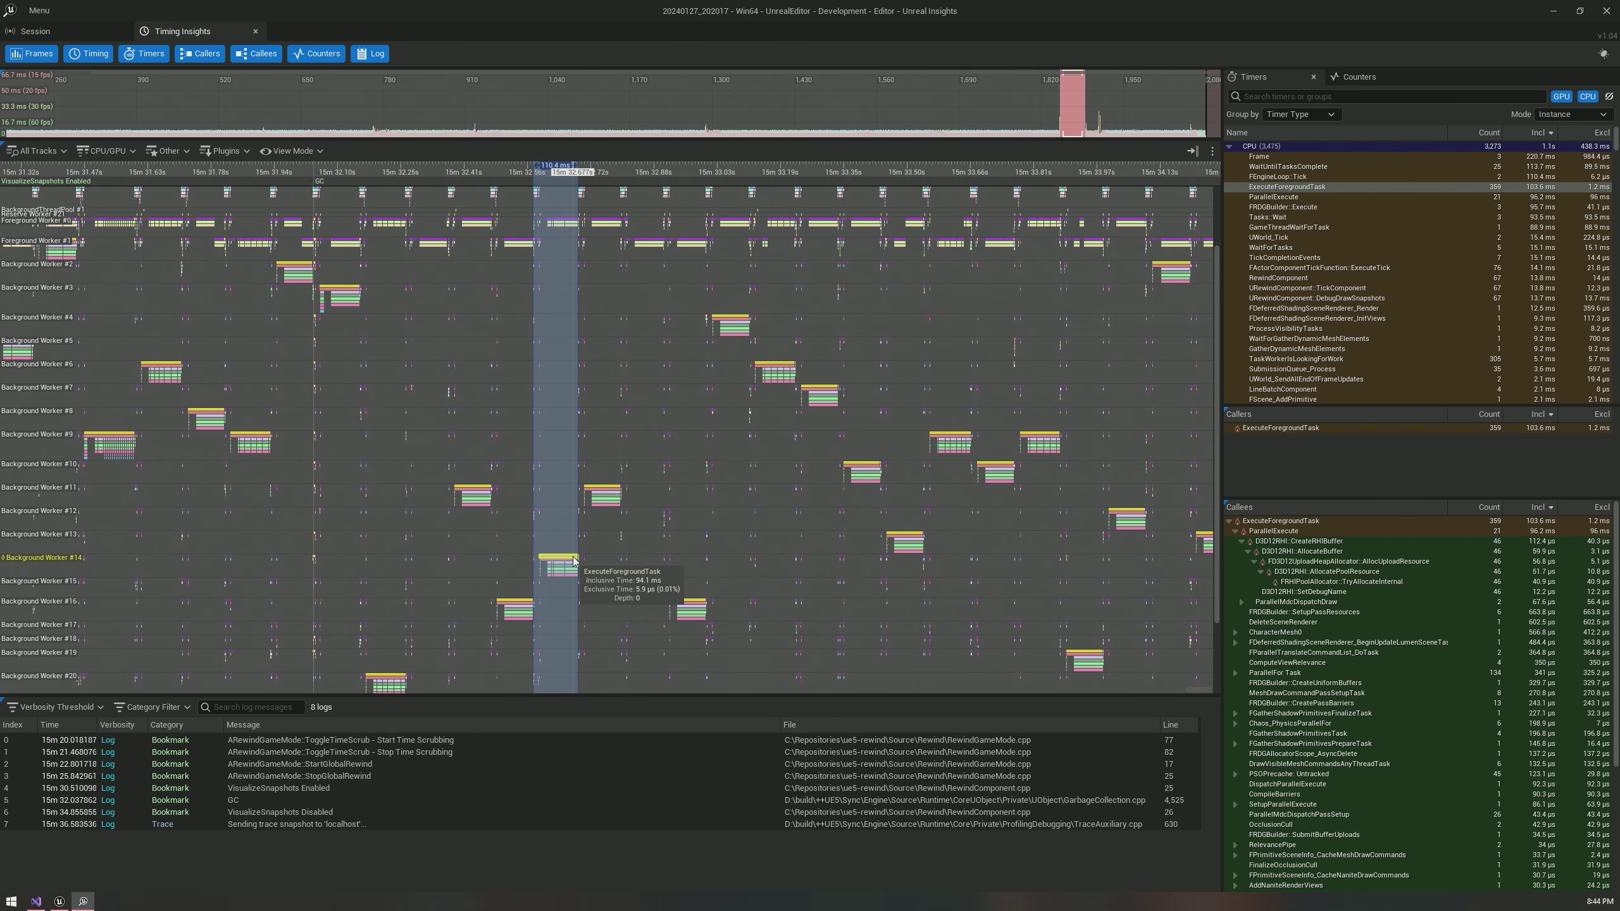
pyautogui.scroll(15, 573, 559)
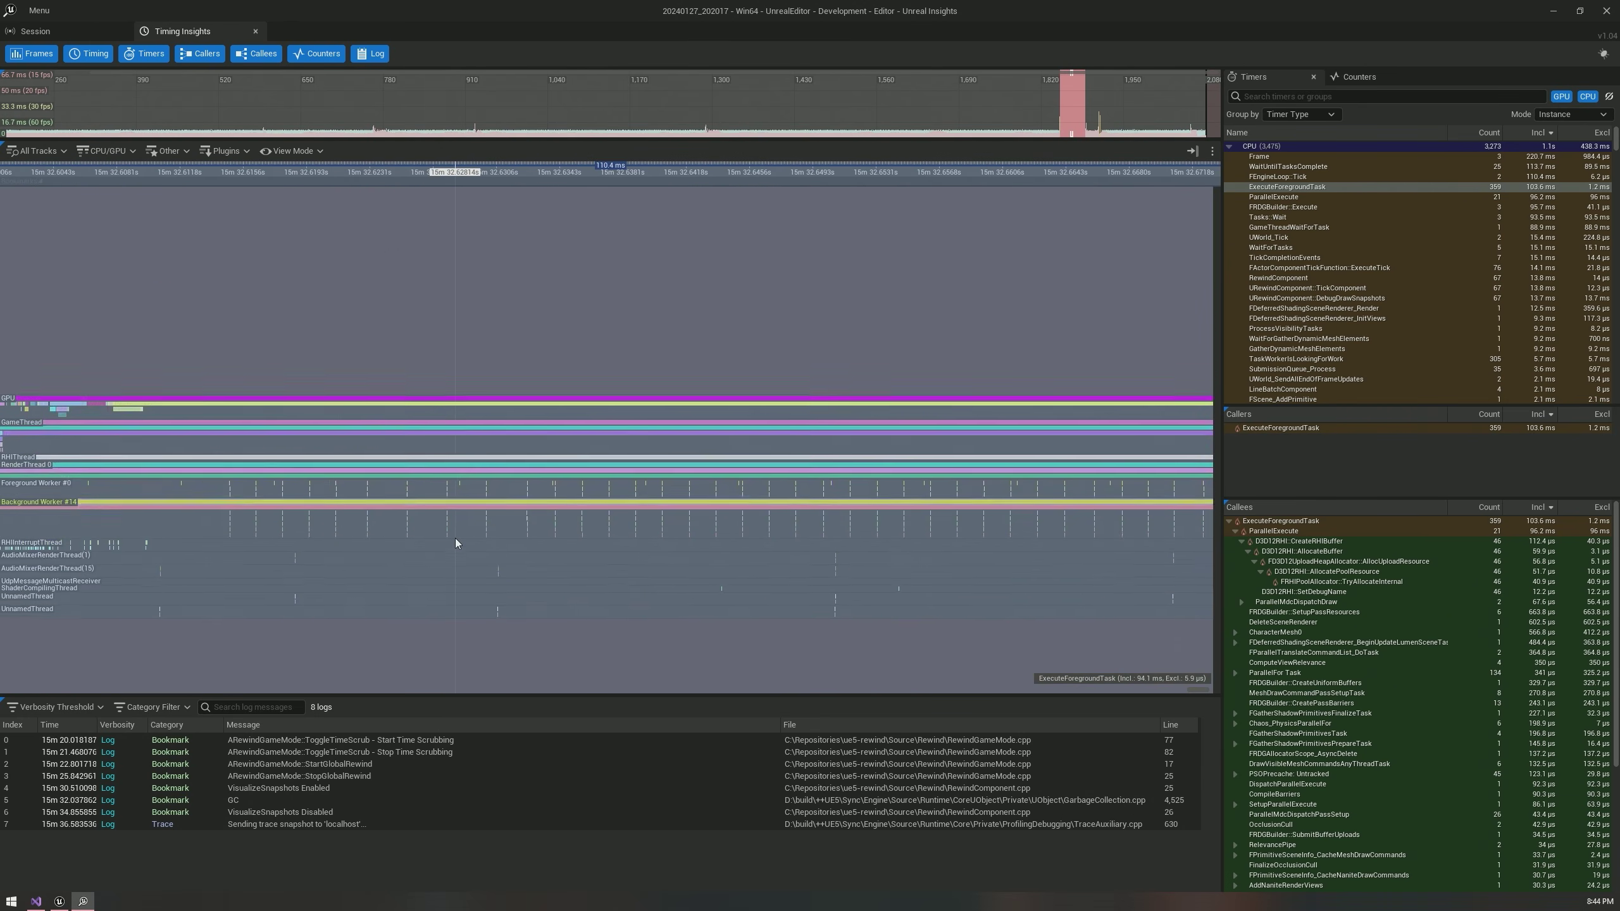
pyautogui.scroll(20, 342, 542)
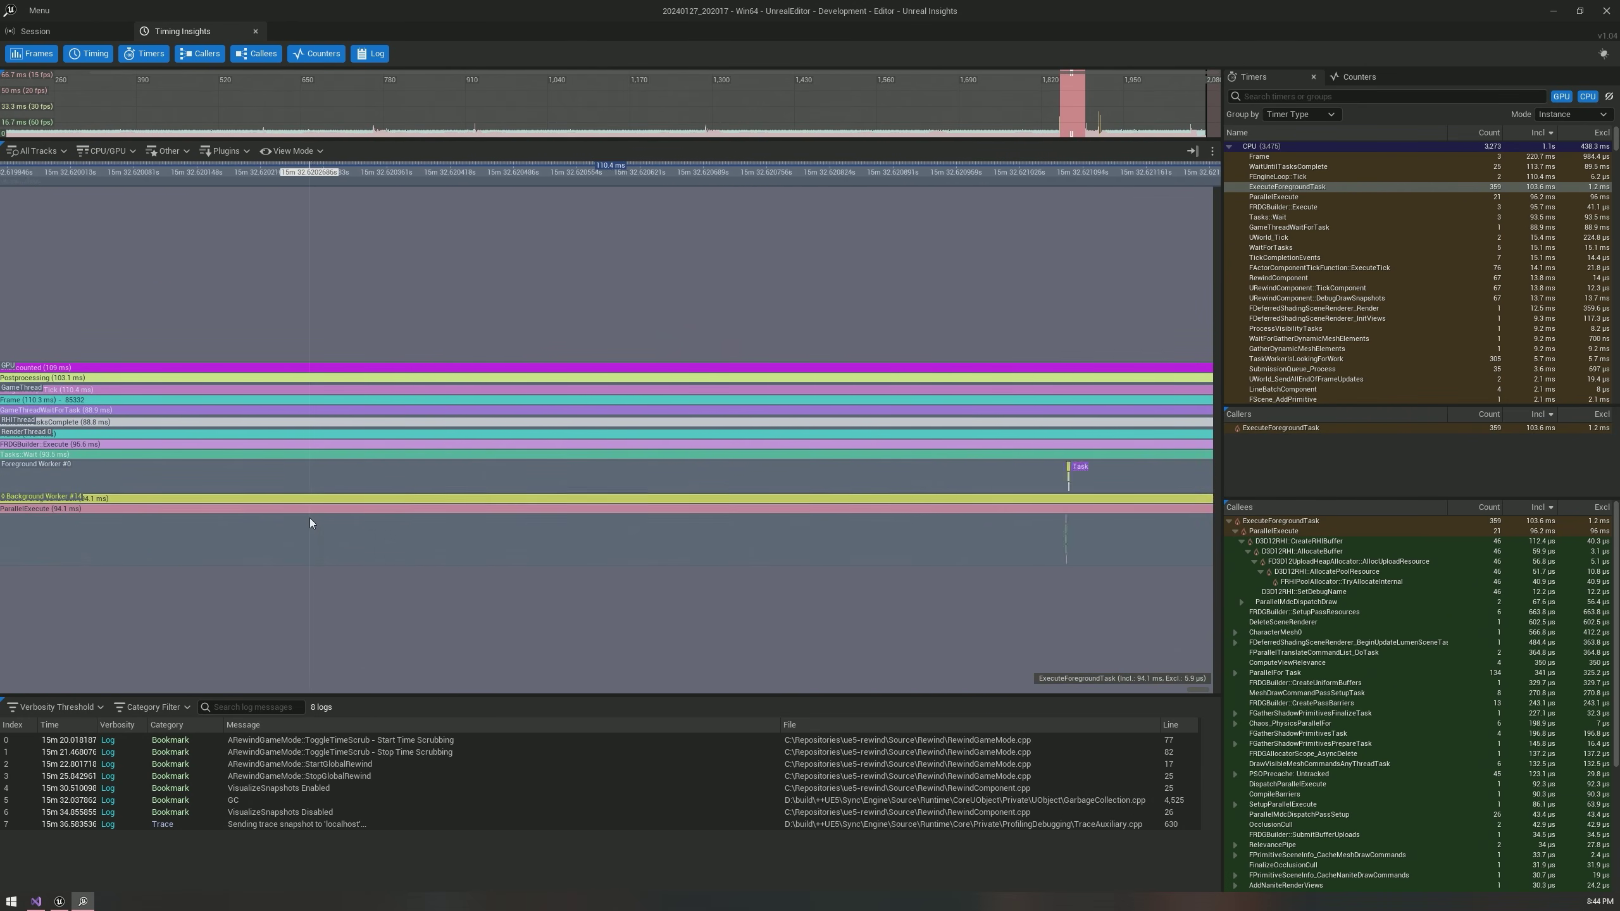
pyautogui.scroll(-20, 332, 503)
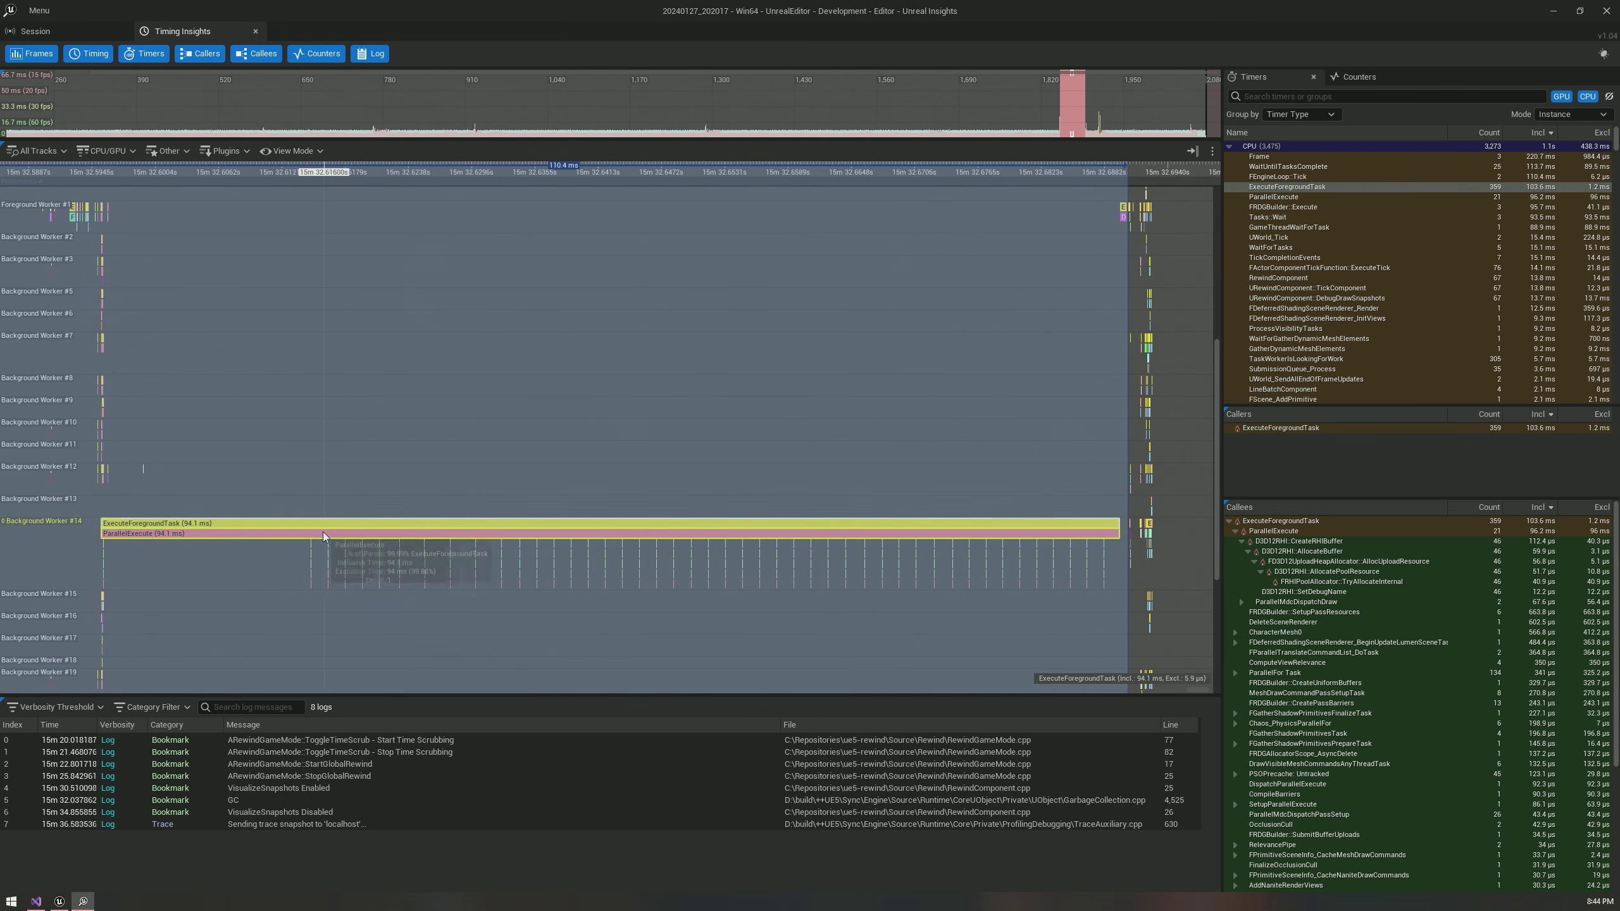
# In the 20240127_212413 trace, inspect the DrawDebugPrimitives and FBatchedElements scopes under ParallelExecute on Background Worker #20.
pyautogui.moveTo(341, 527)
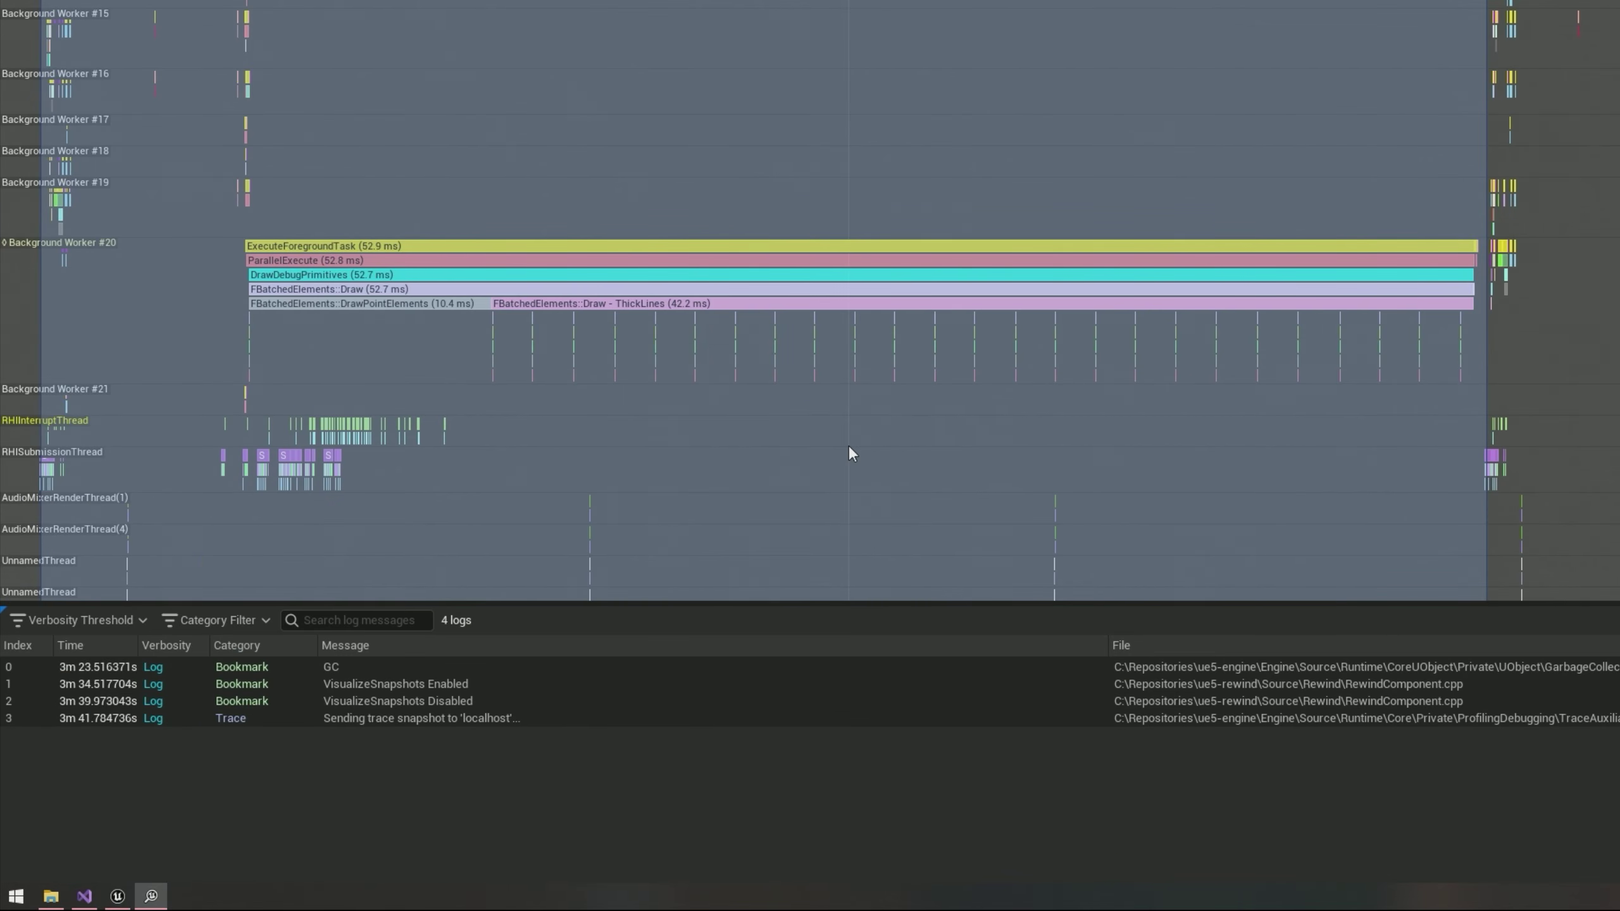
pyautogui.moveTo(414, 279)
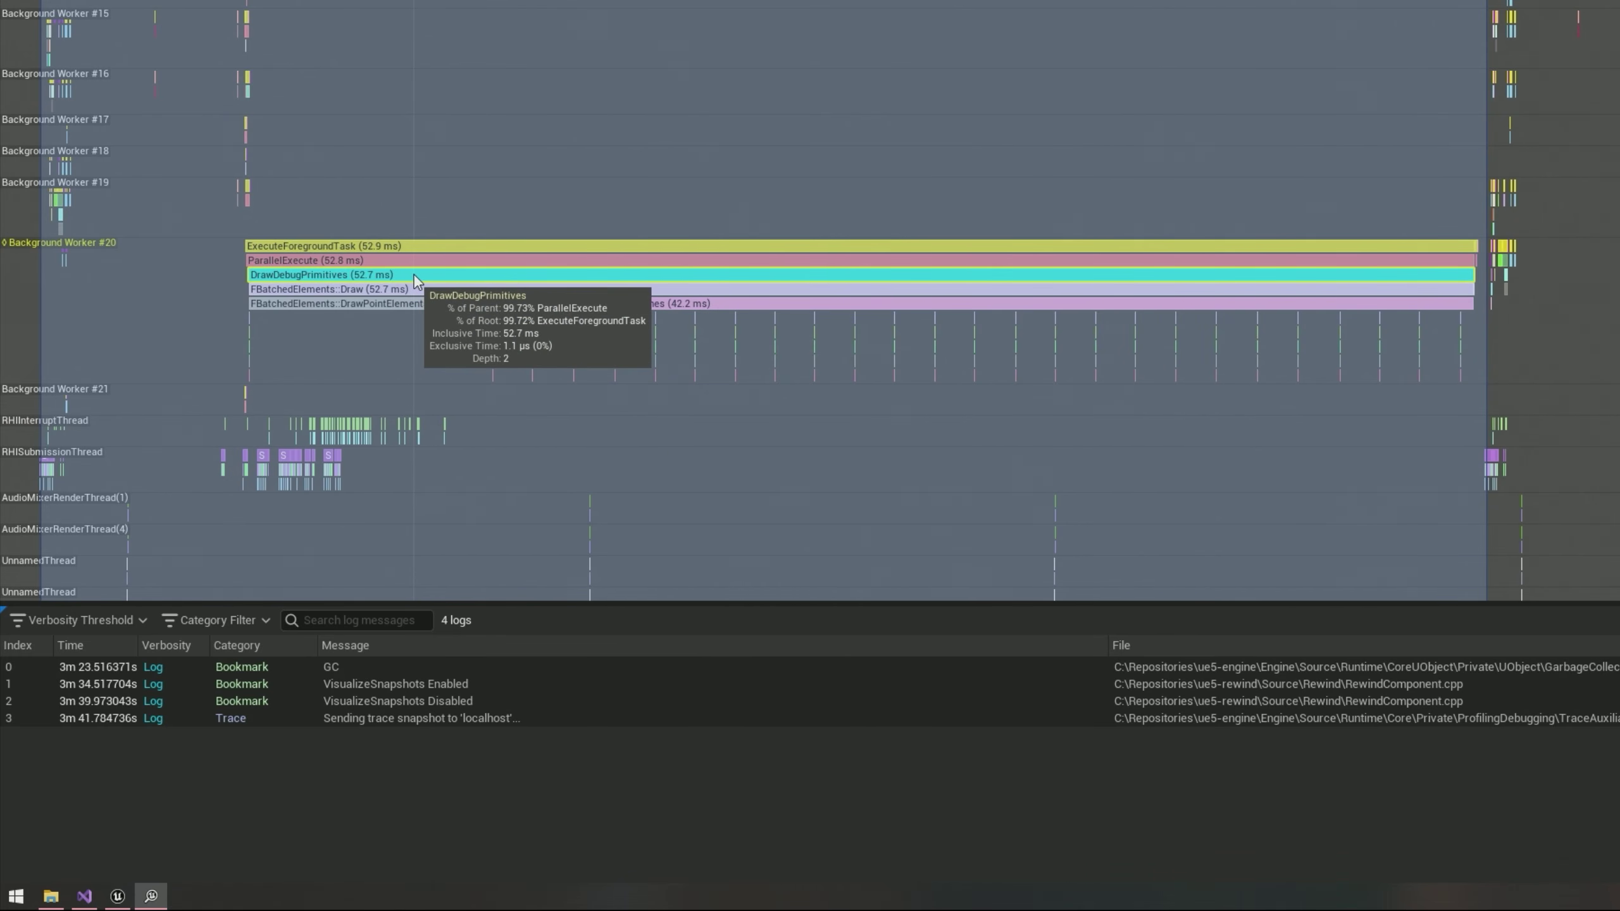
pyautogui.moveTo(441, 316)
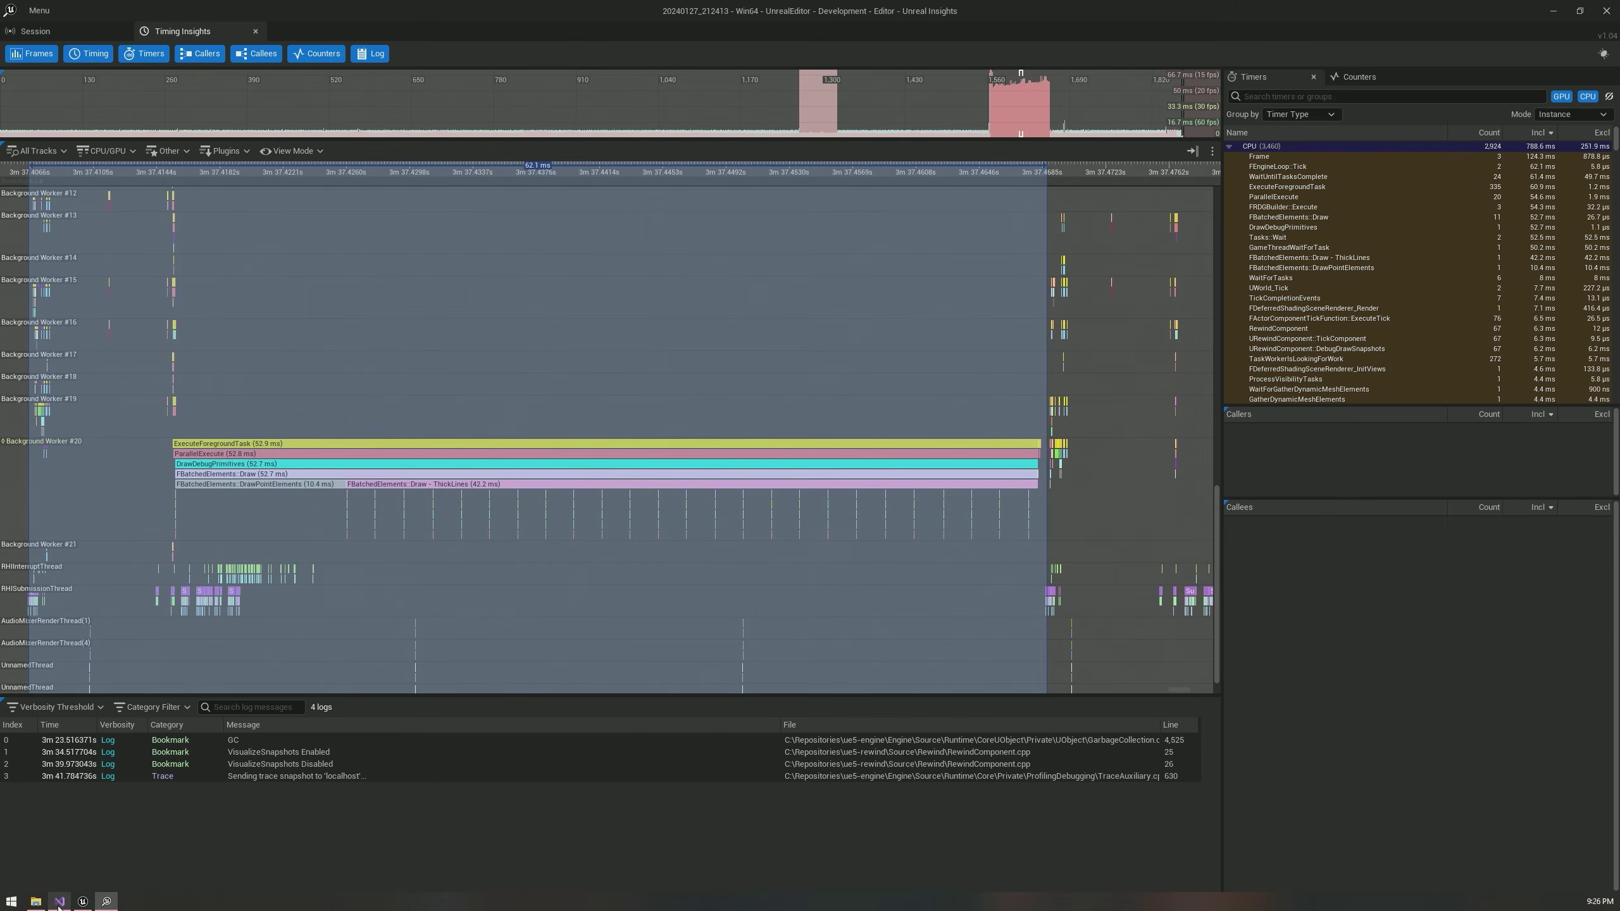
# Switch to Visual Studio and review the DrawDebugPrimitives profiler scope in AddDebugPrimitivePass within the PostProcessCompositeDebugPrimitives.cpp diff.
pyautogui.click(83, 897)
pyautogui.scroll(1, 668, 310)
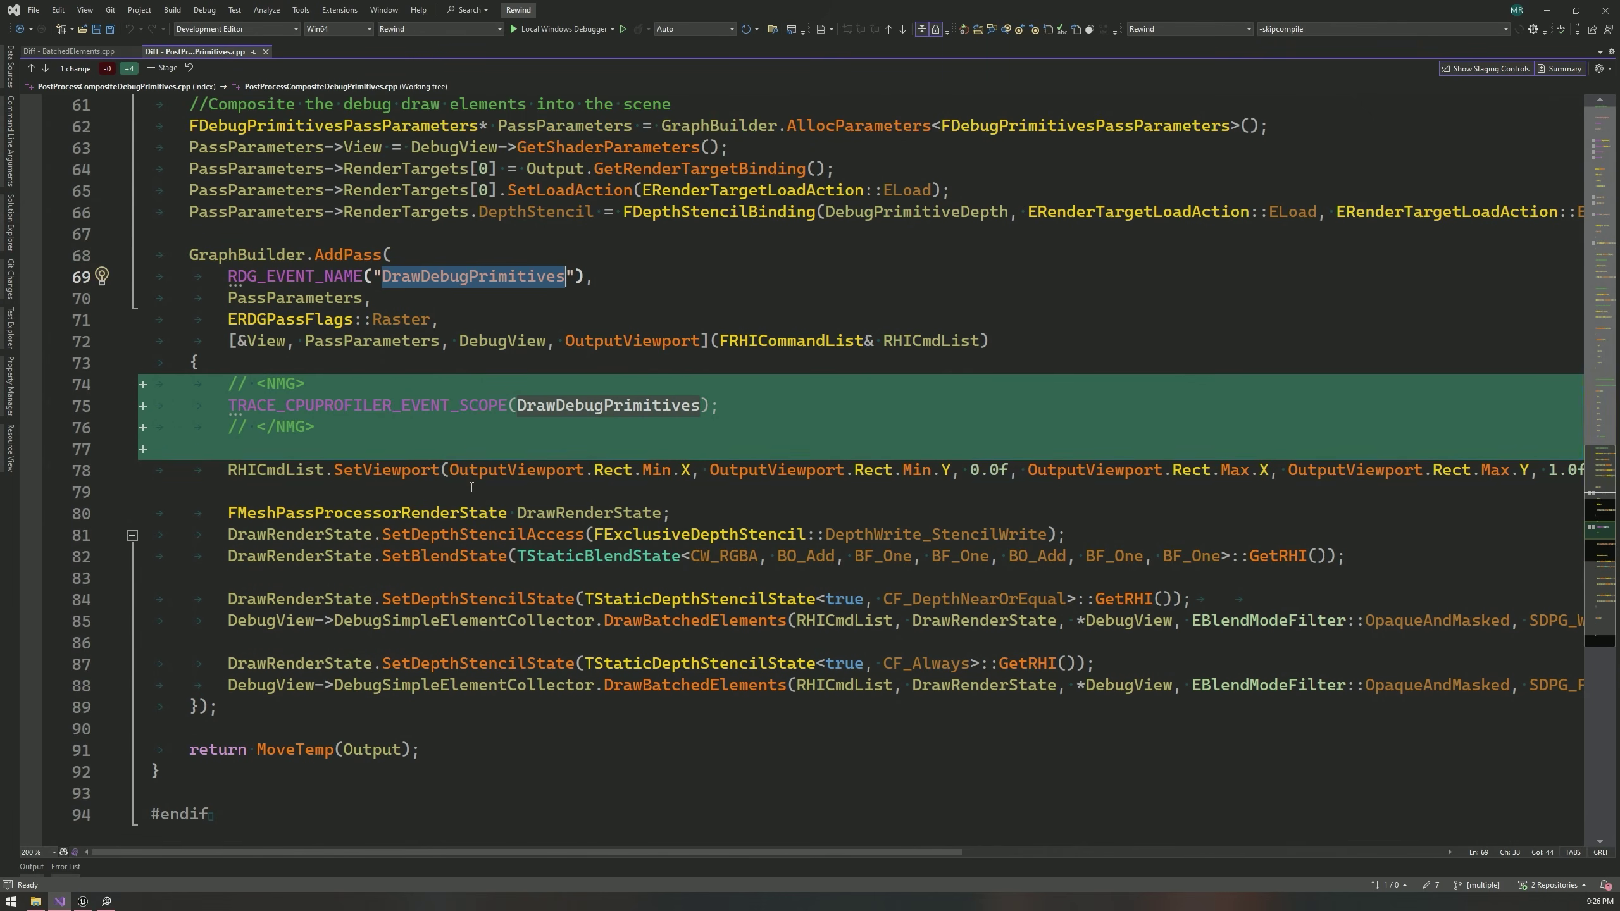
pyautogui.scroll(19, 472, 486)
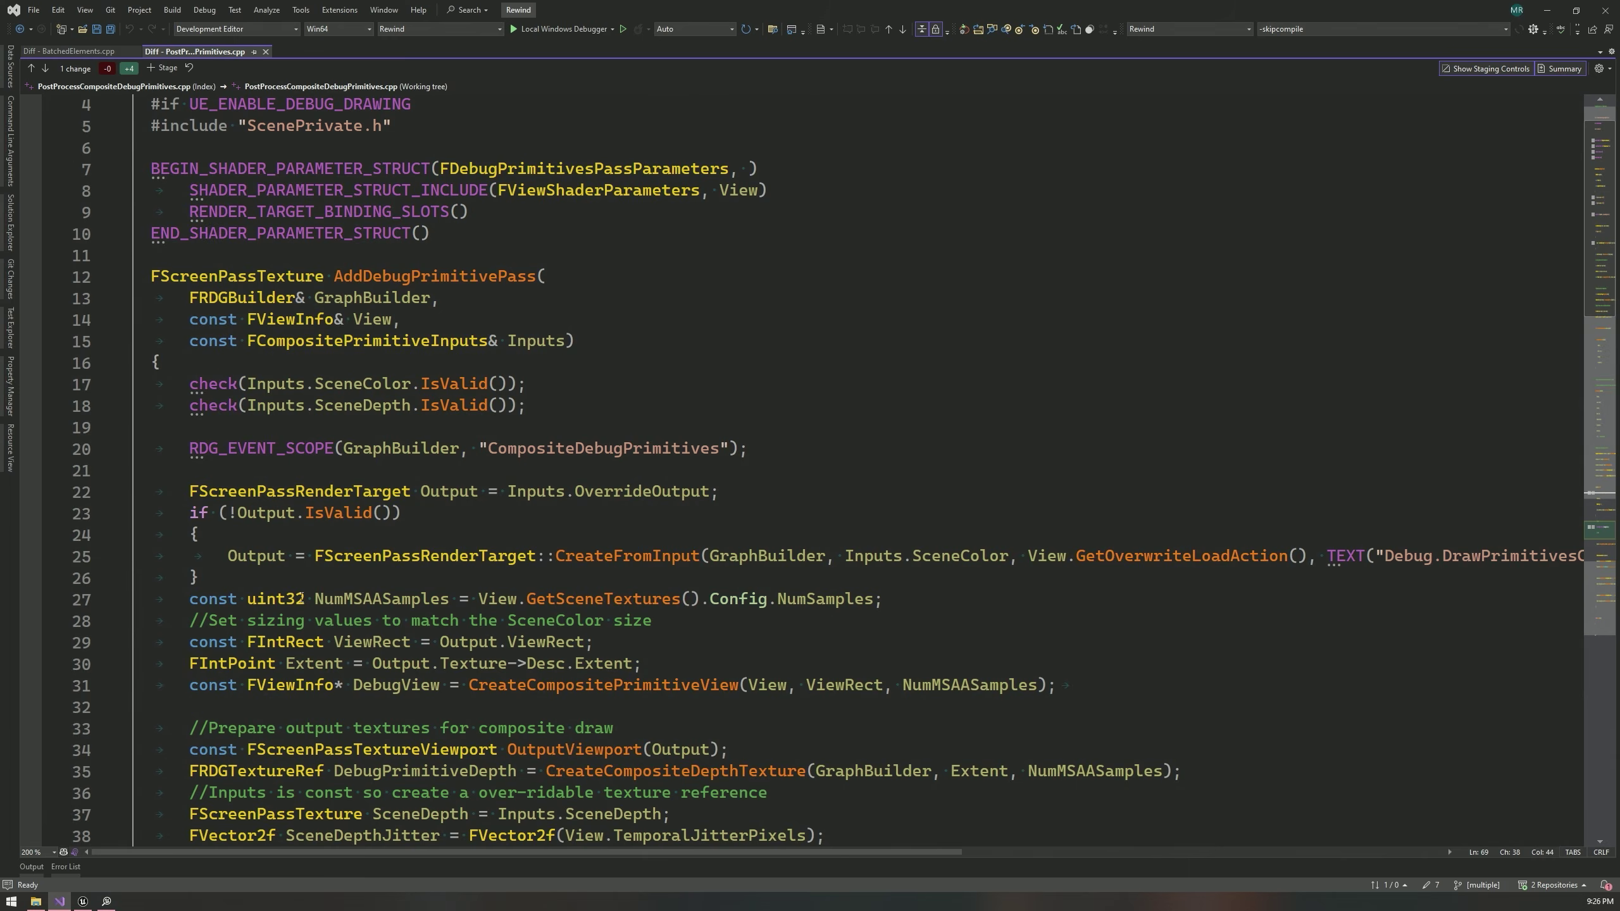
pyautogui.scroll(-20, 310, 567)
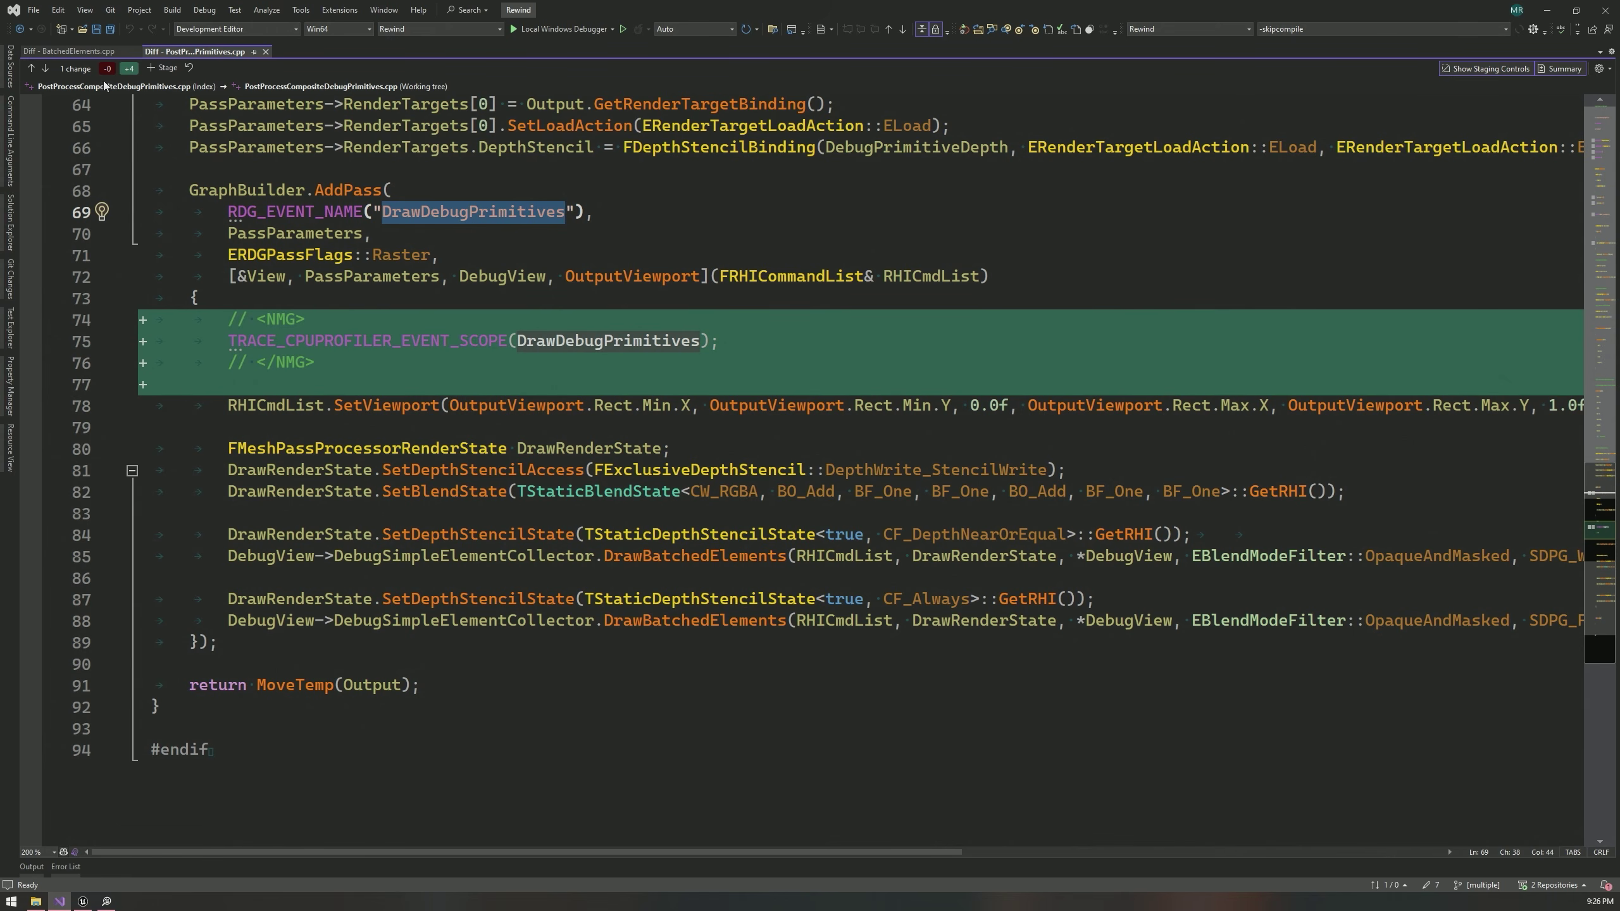
# Review the added profiler scopes and the line and thick-line drawing code of FBatchedElements::Draw in the BatchedElements.cpp diff.
pyautogui.click(77, 54)
pyautogui.scroll(20, 449, 410)
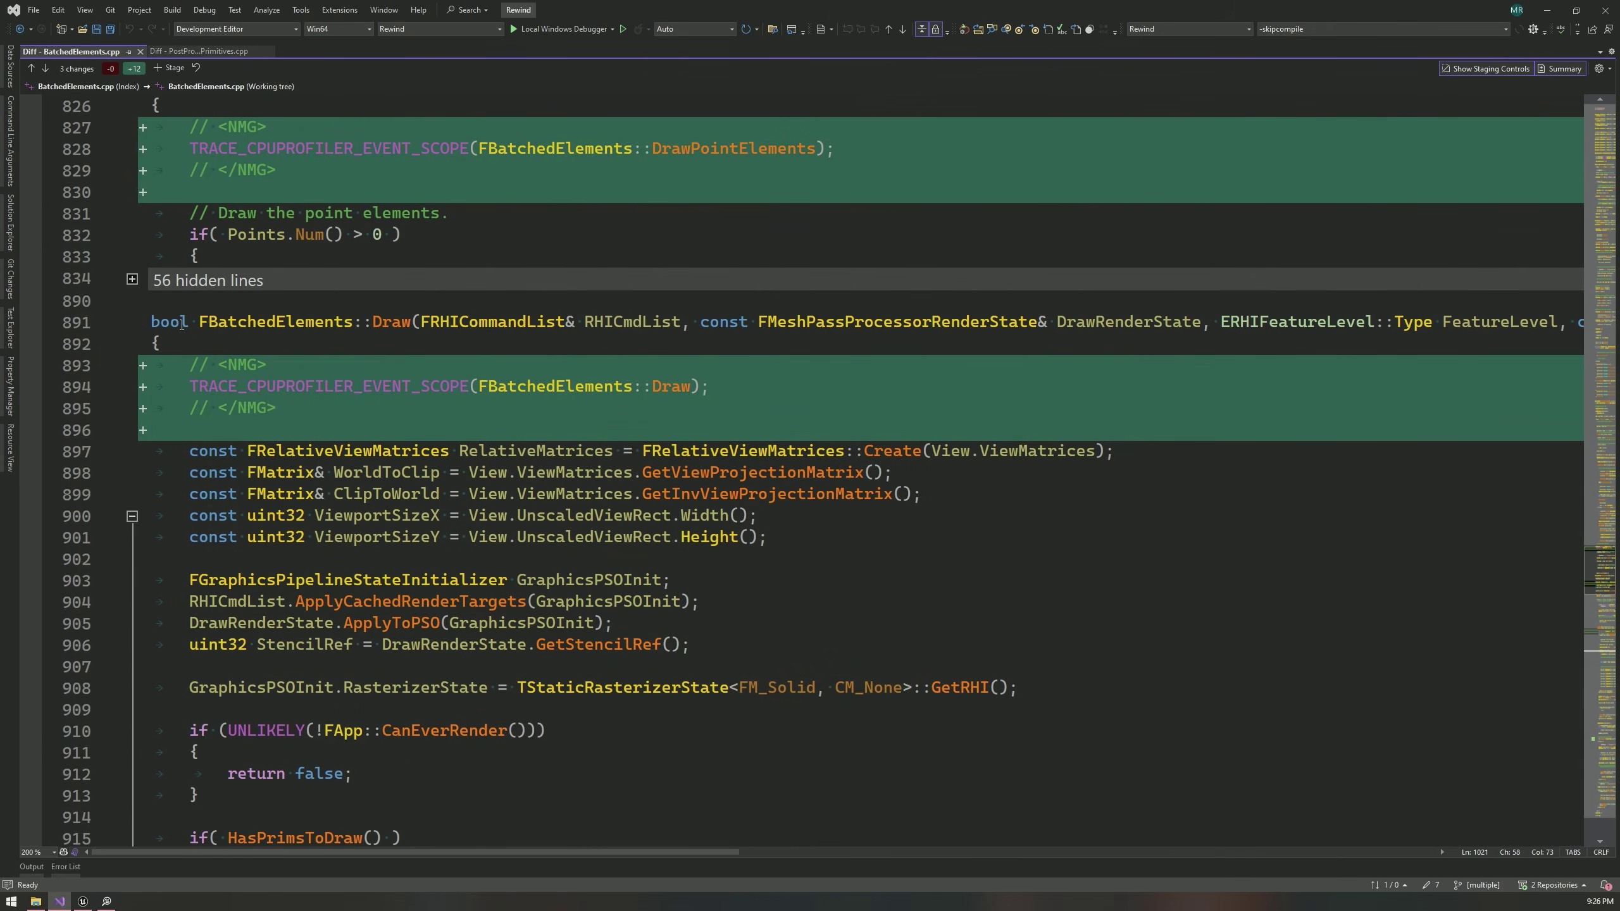
pyautogui.scroll(-20, 342, 343)
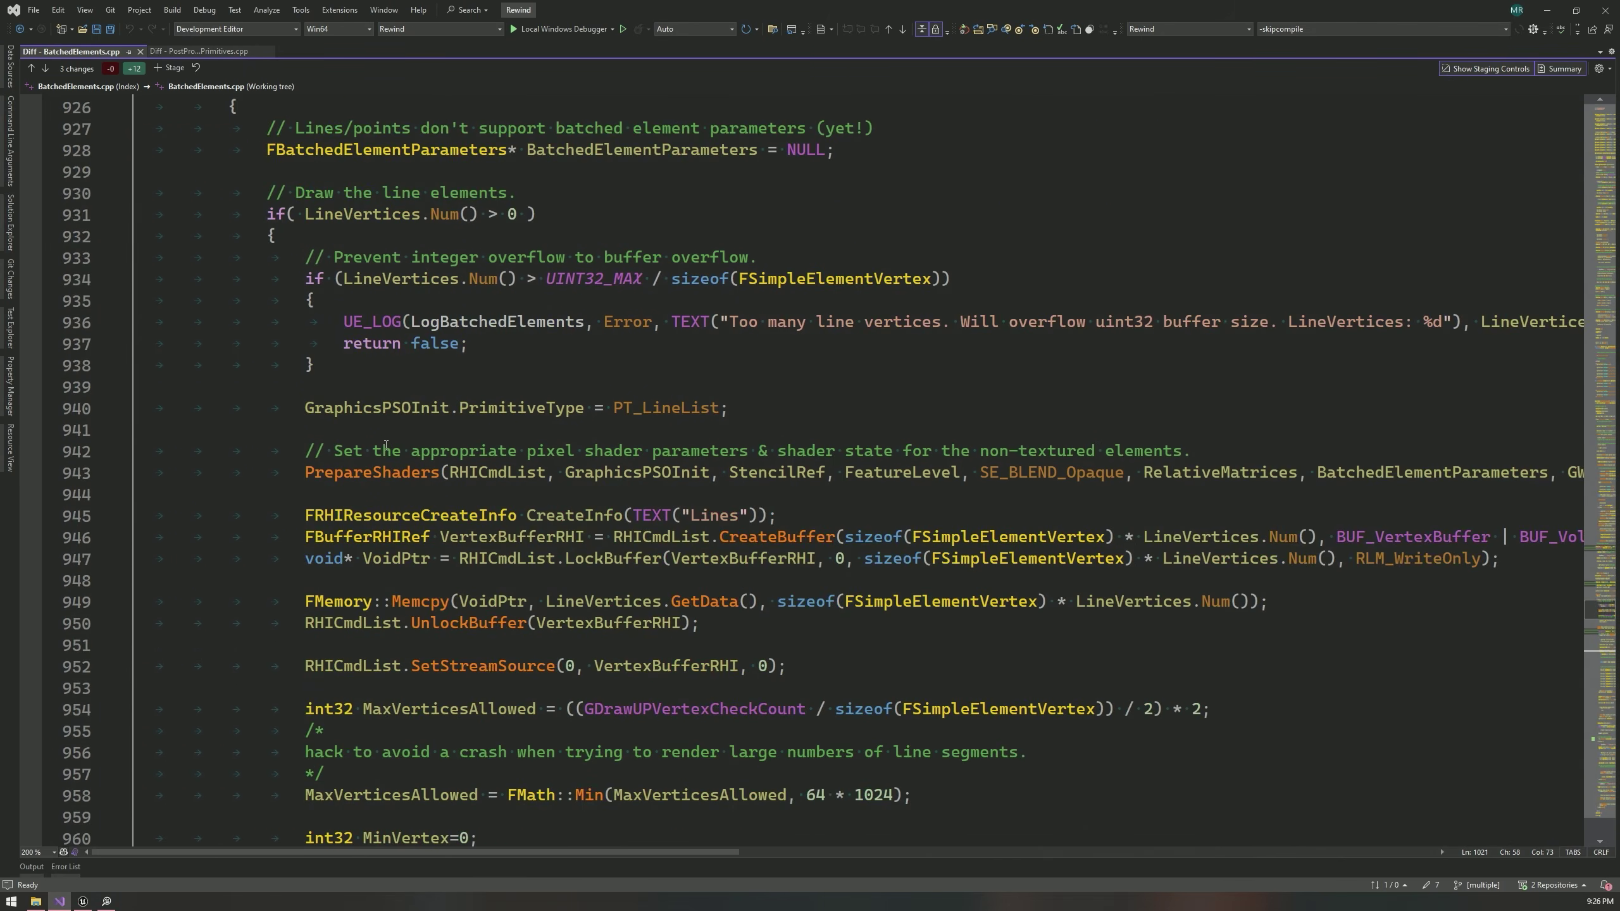
pyautogui.scroll(-10, 418, 503)
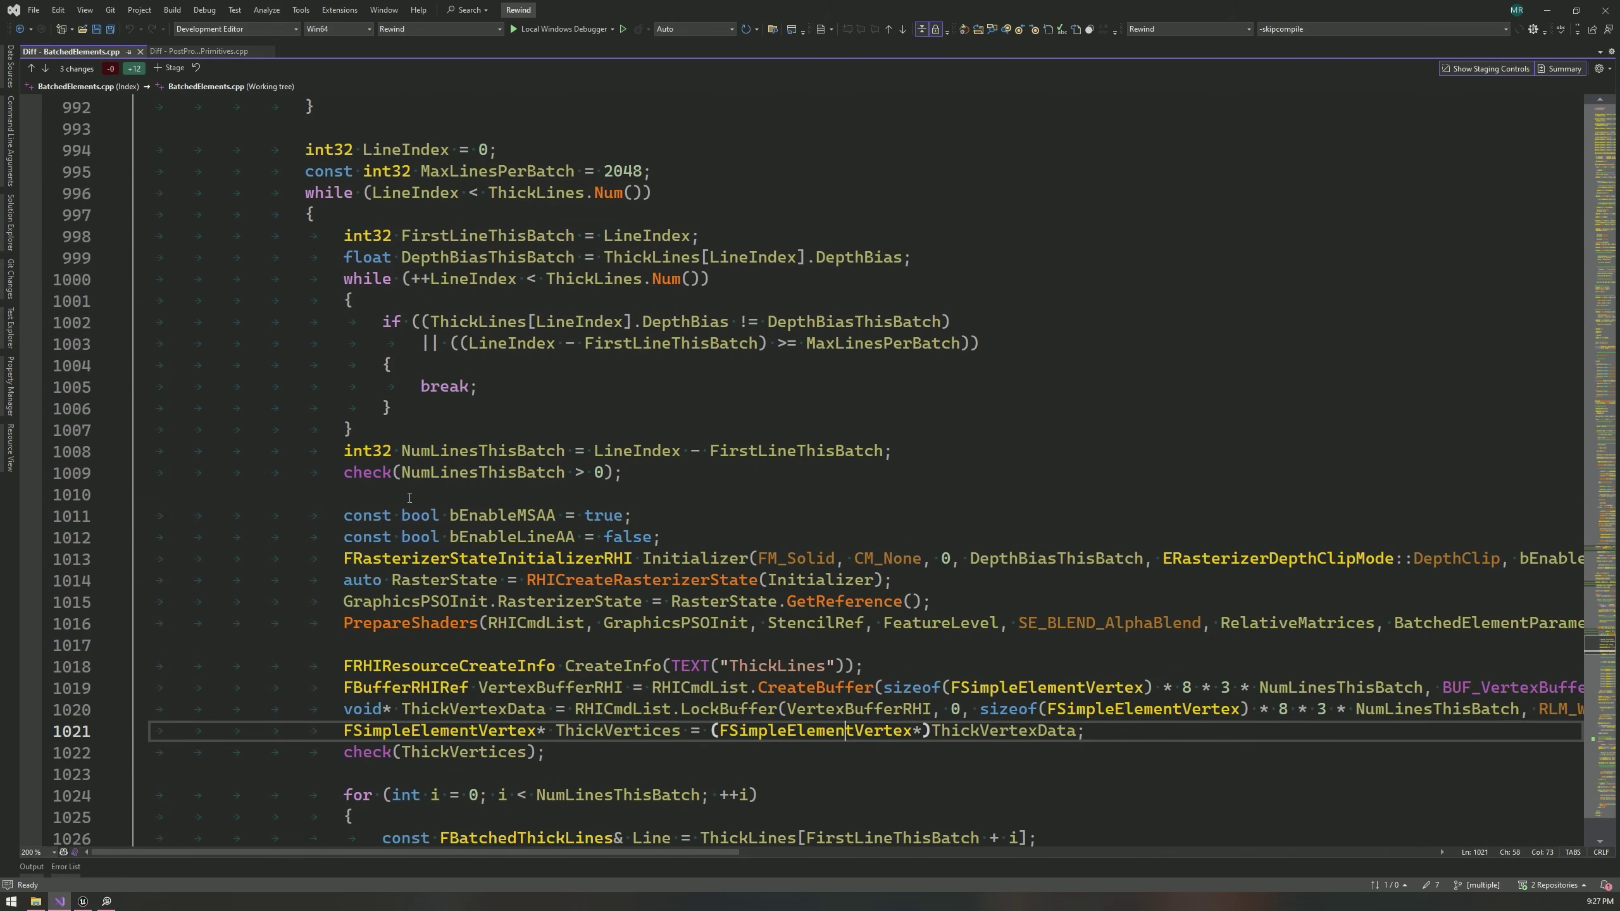
pyautogui.scroll(-11, 410, 493)
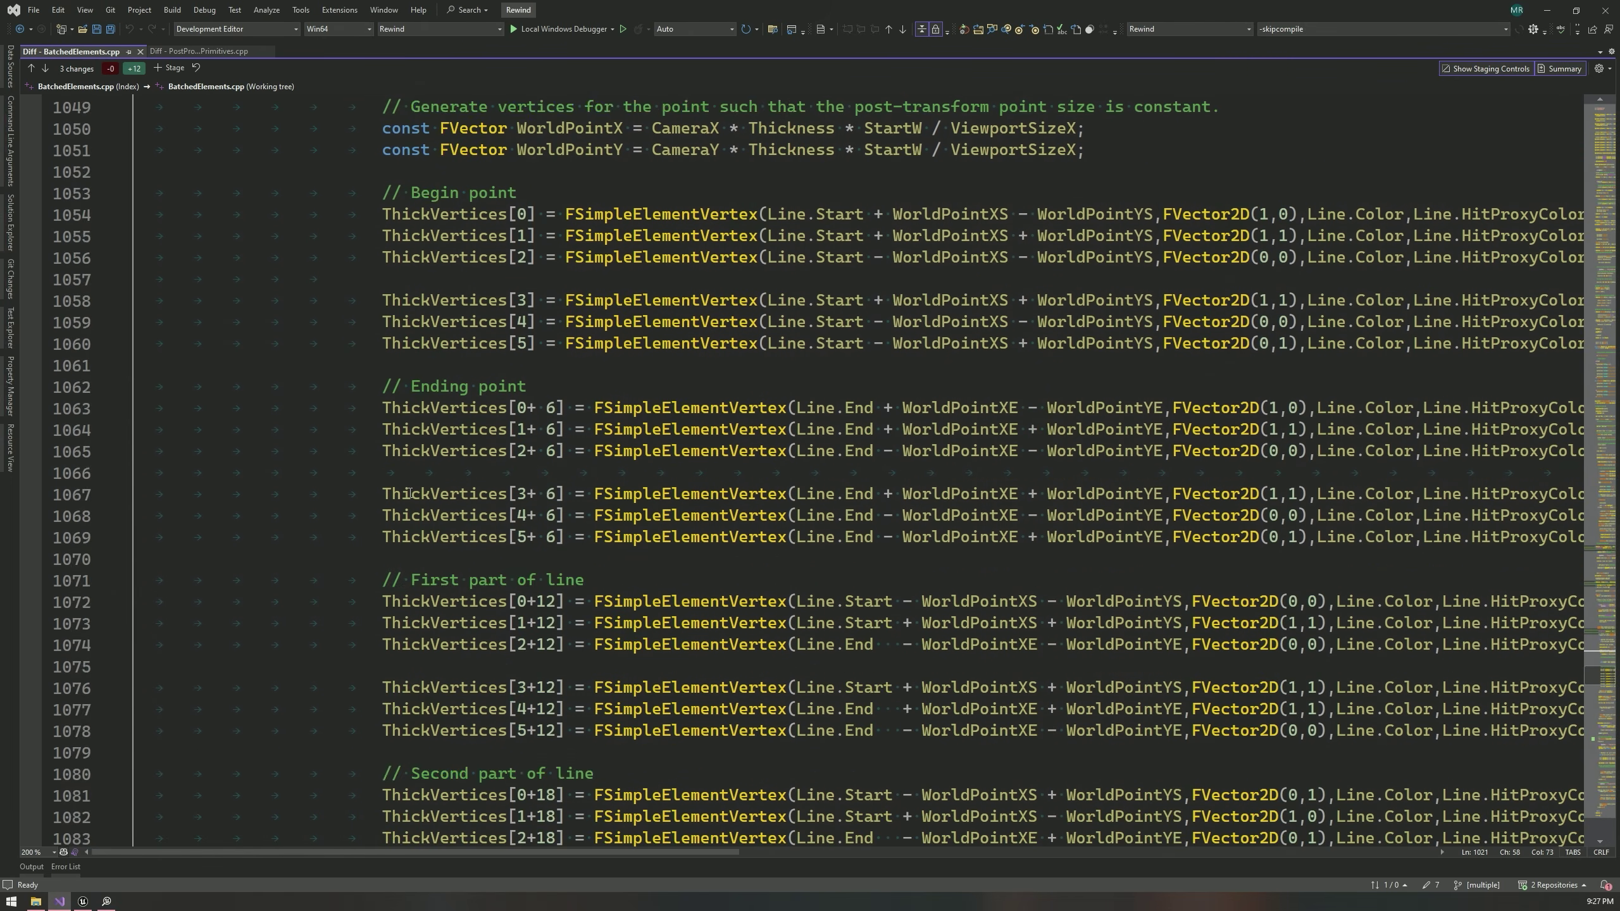
pyautogui.scroll(2, 409, 492)
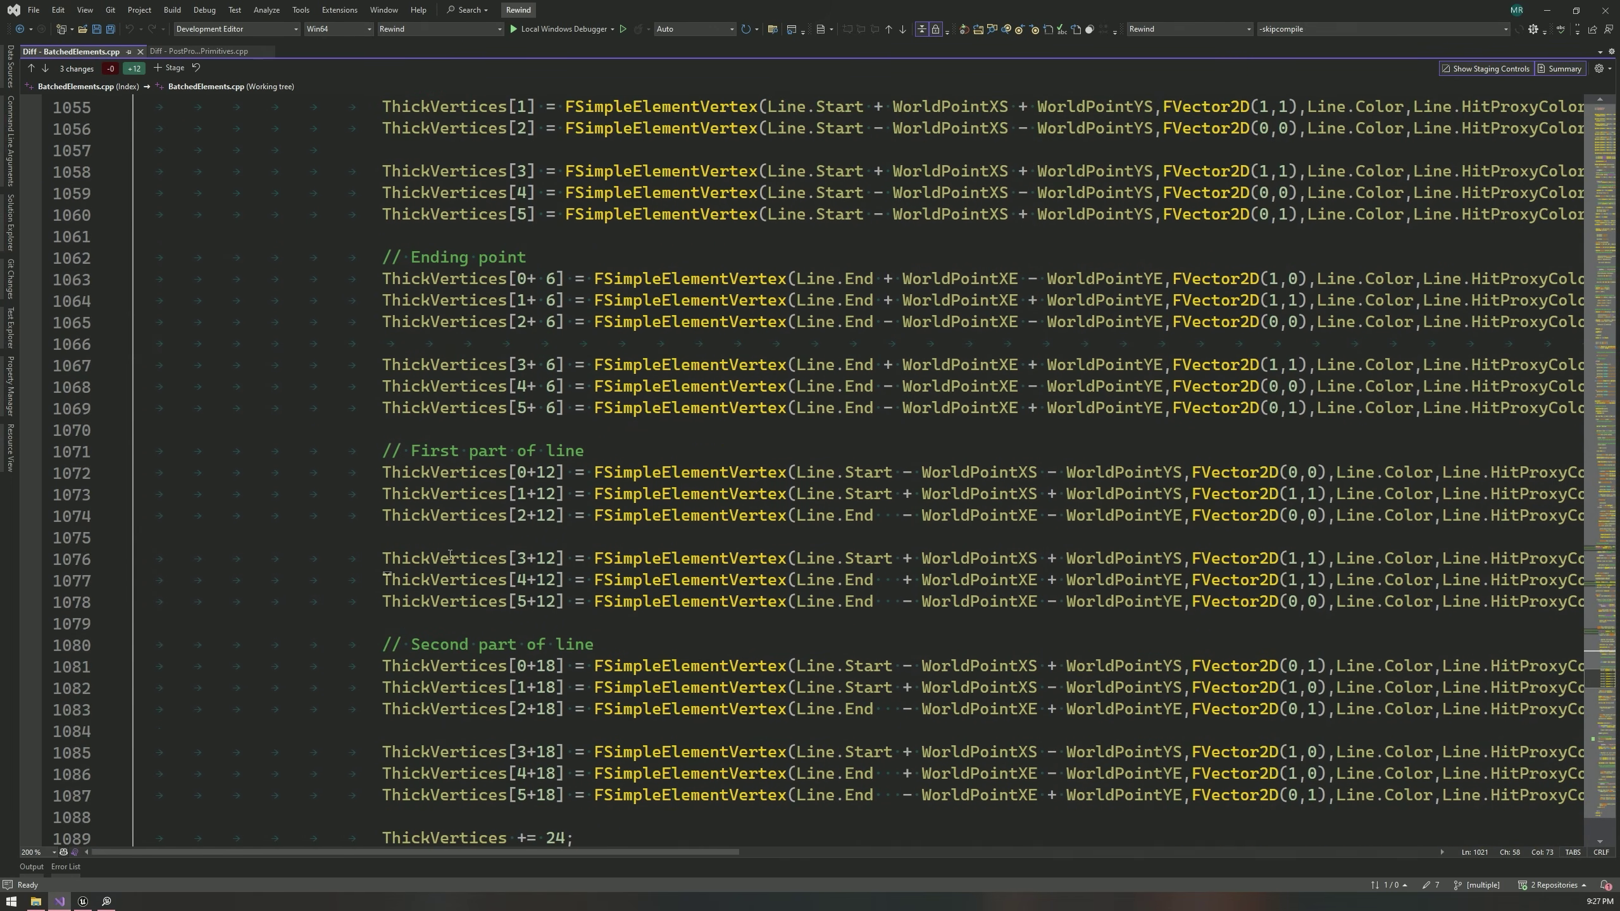
pyautogui.scroll(-6, 450, 555)
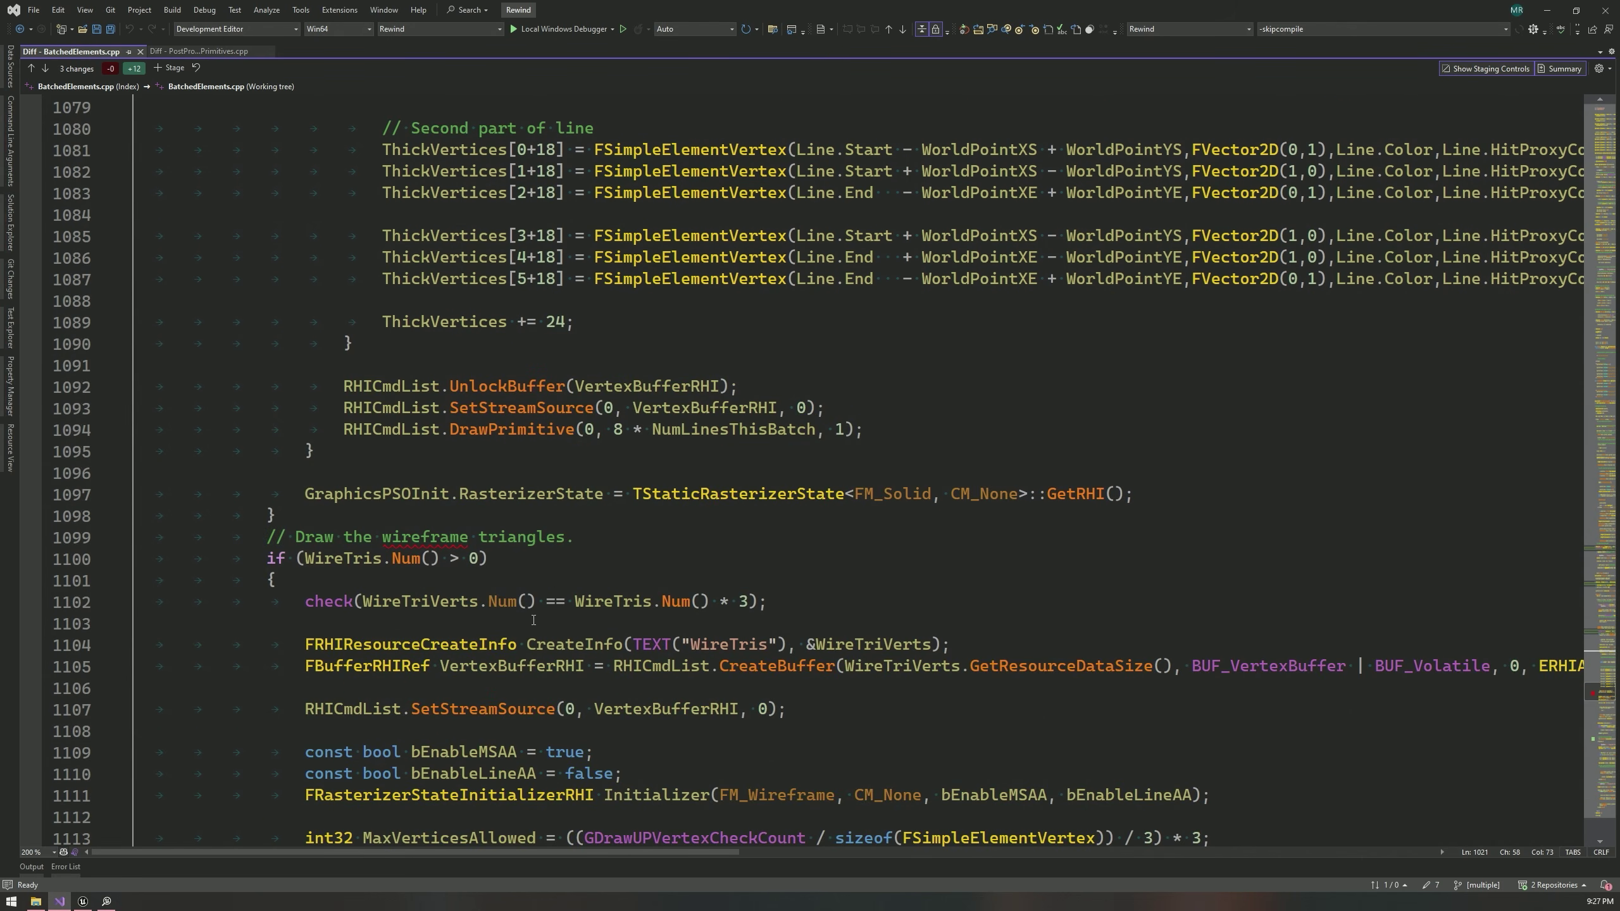
# Switch to the Unreal Editor play session and turn on the timeline visualization while moving the character.
pyautogui.click(107, 905)
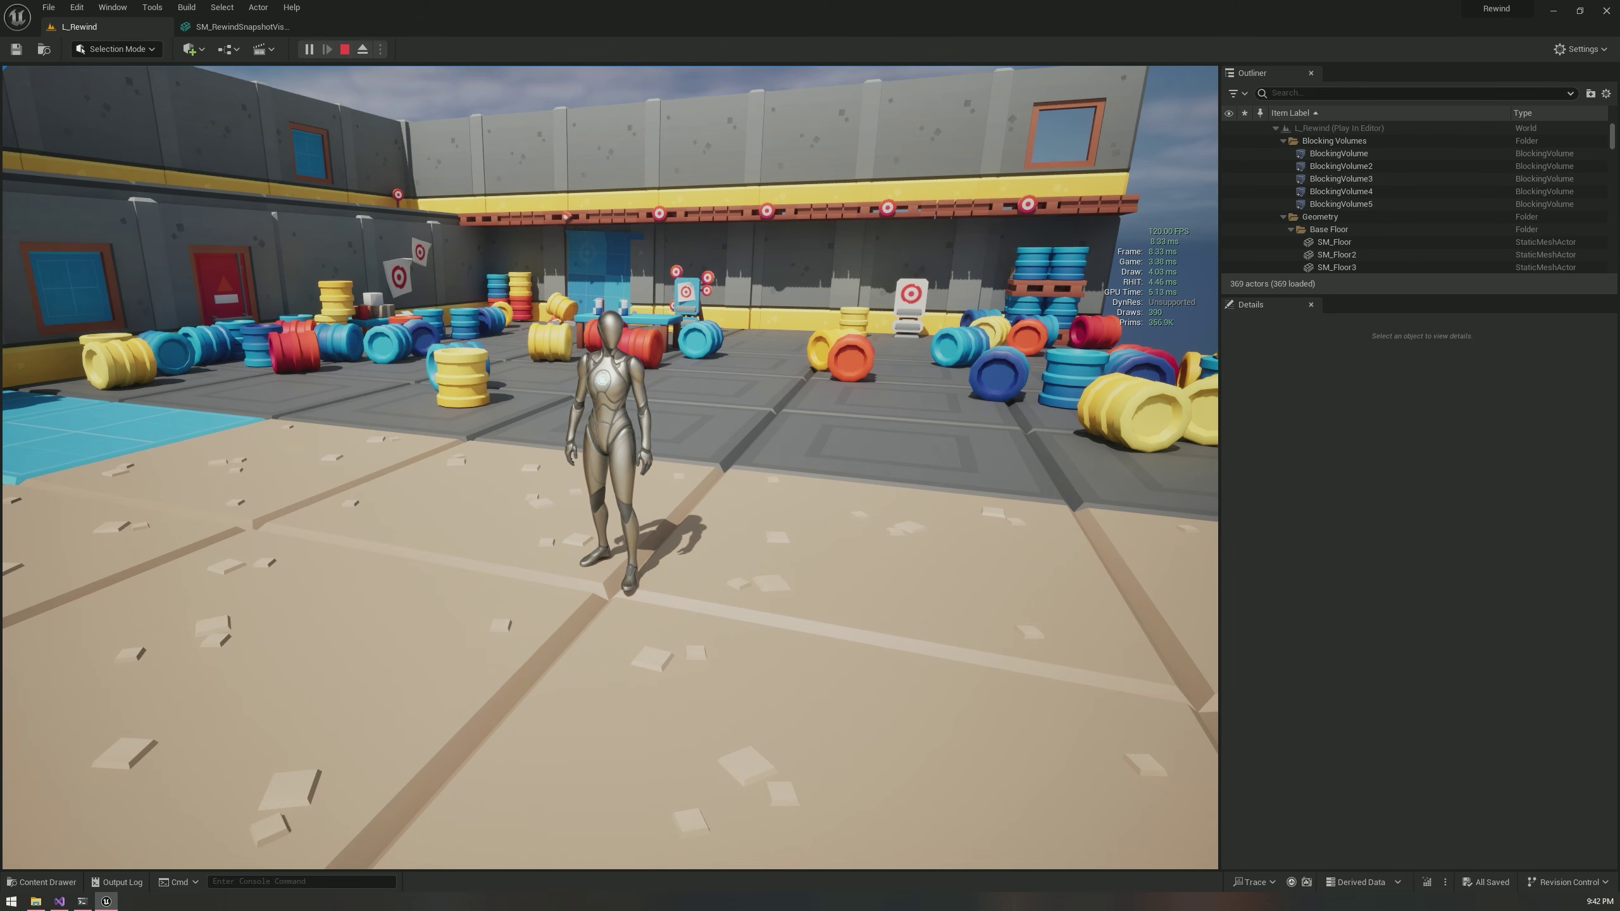
pyautogui.press('v')
pyautogui.press('a')
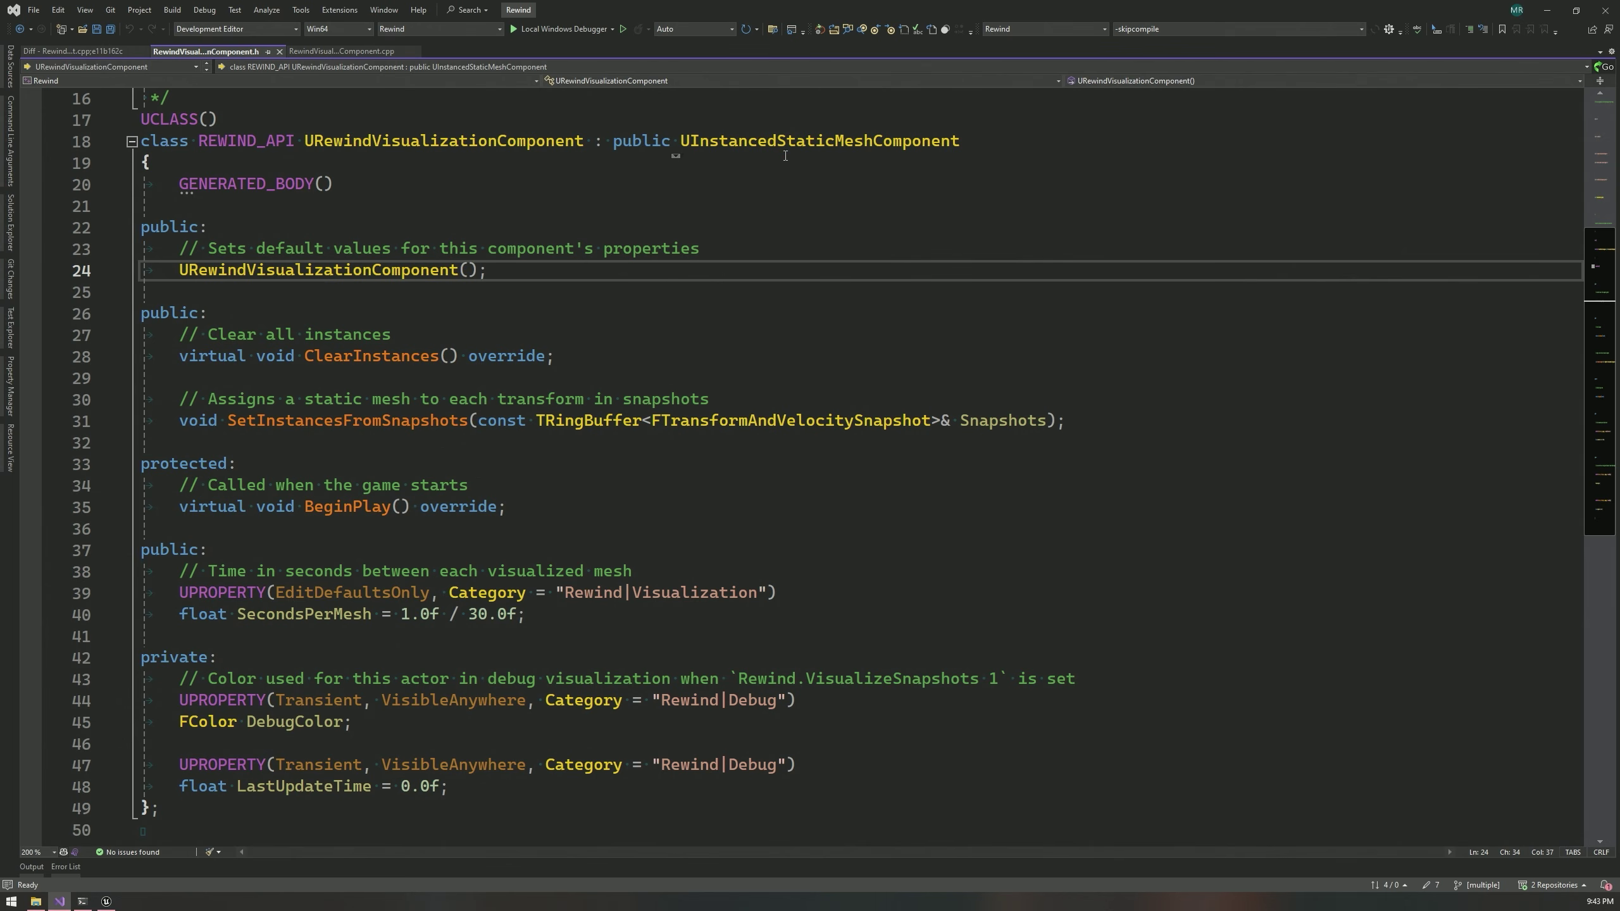
# In Visual Studio, examine the SetInstancesFromSnapshots declaration and its call replacing DebugDrawSnapshots in the RewindComponent.cpp diff.
pyautogui.click(381, 421)
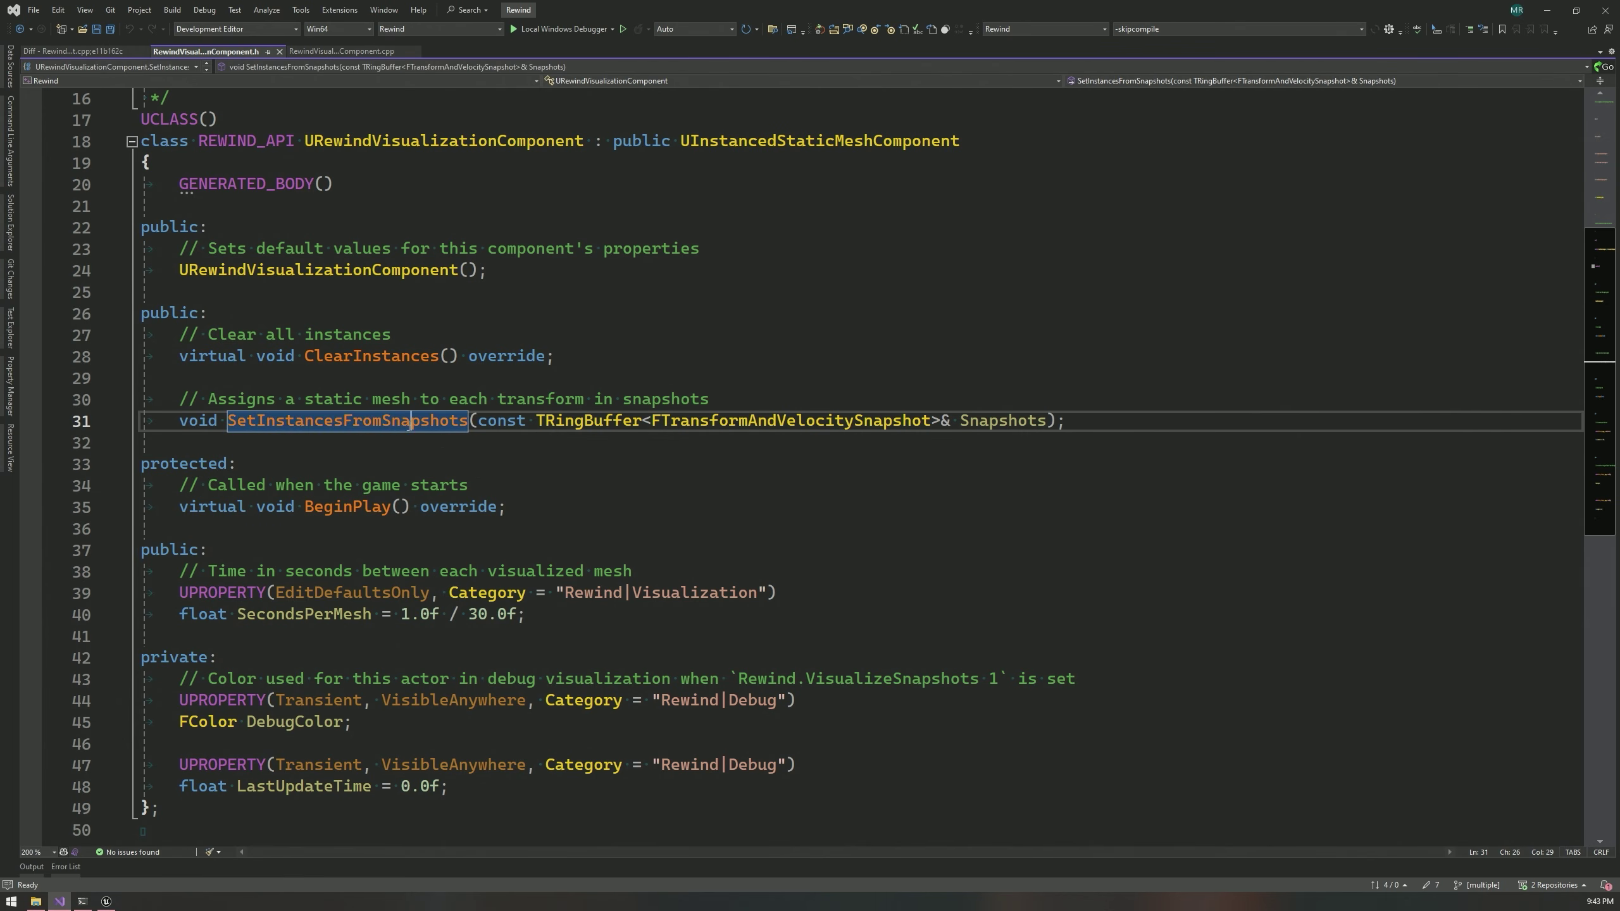
pyautogui.doubleClick(413, 423)
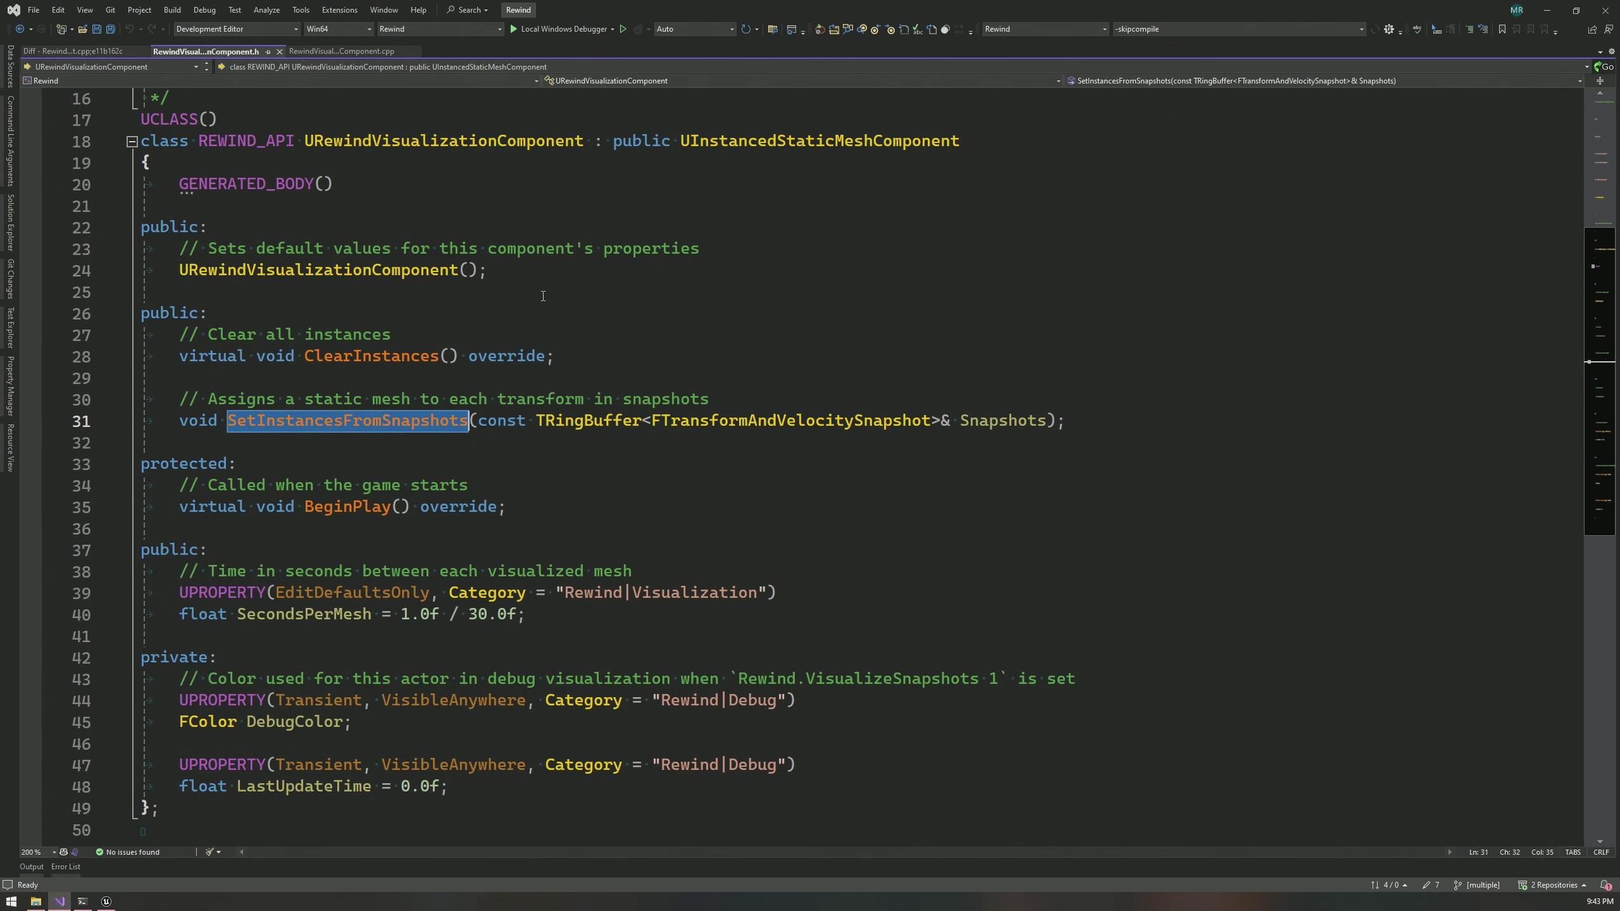
pyautogui.click(66, 51)
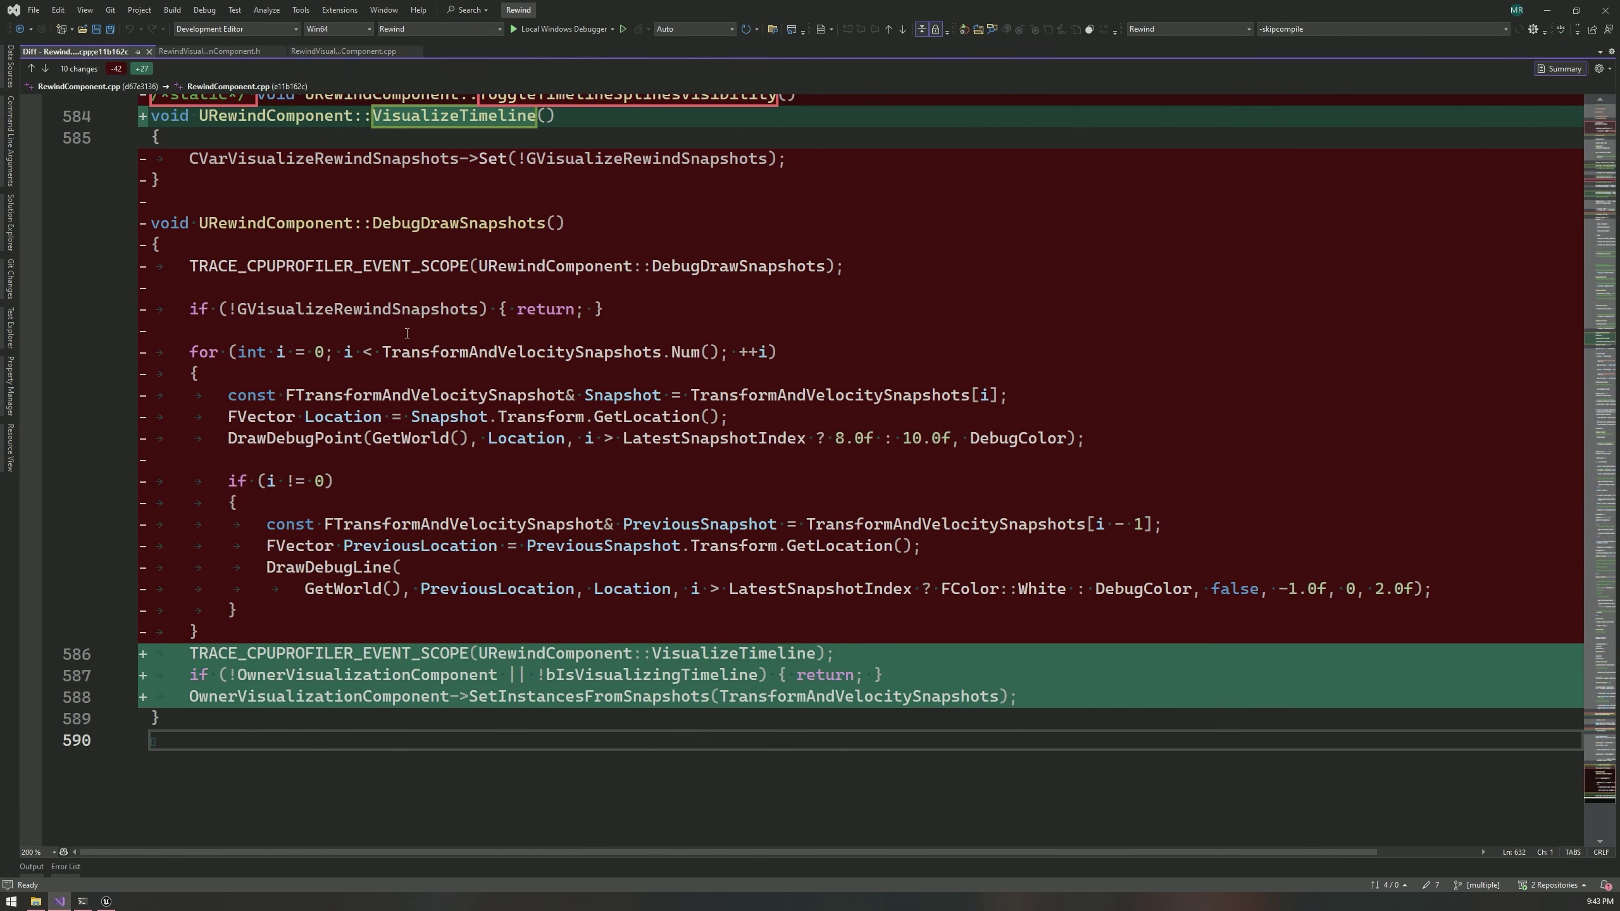
pyautogui.doubleClick(457, 223)
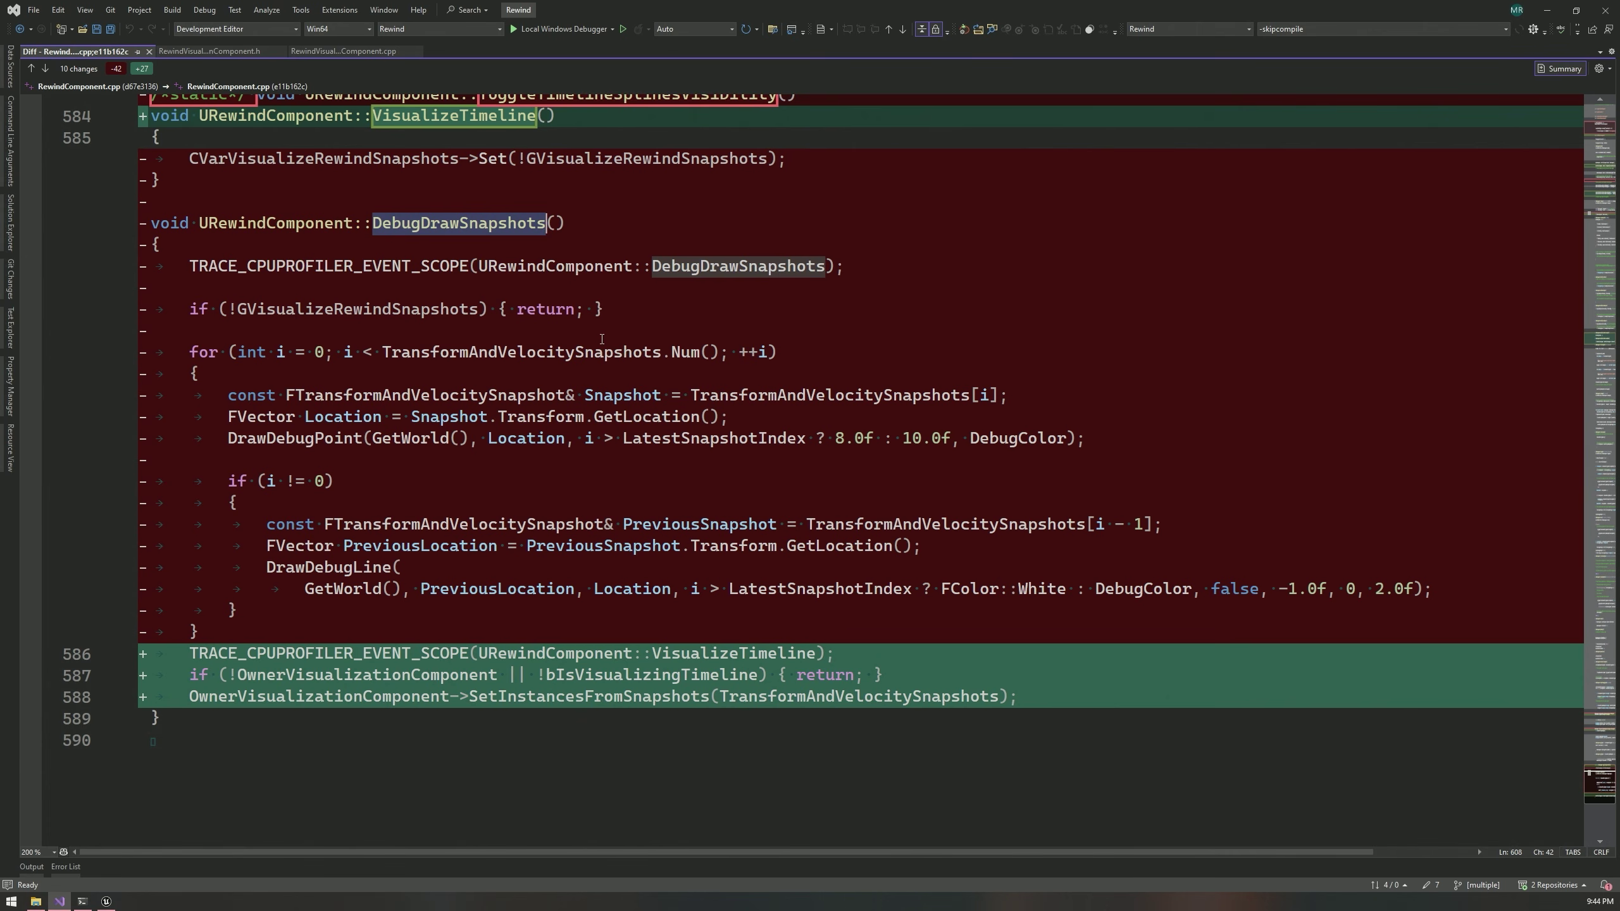
pyautogui.moveTo(469, 697); pyautogui.dragTo(711, 696)
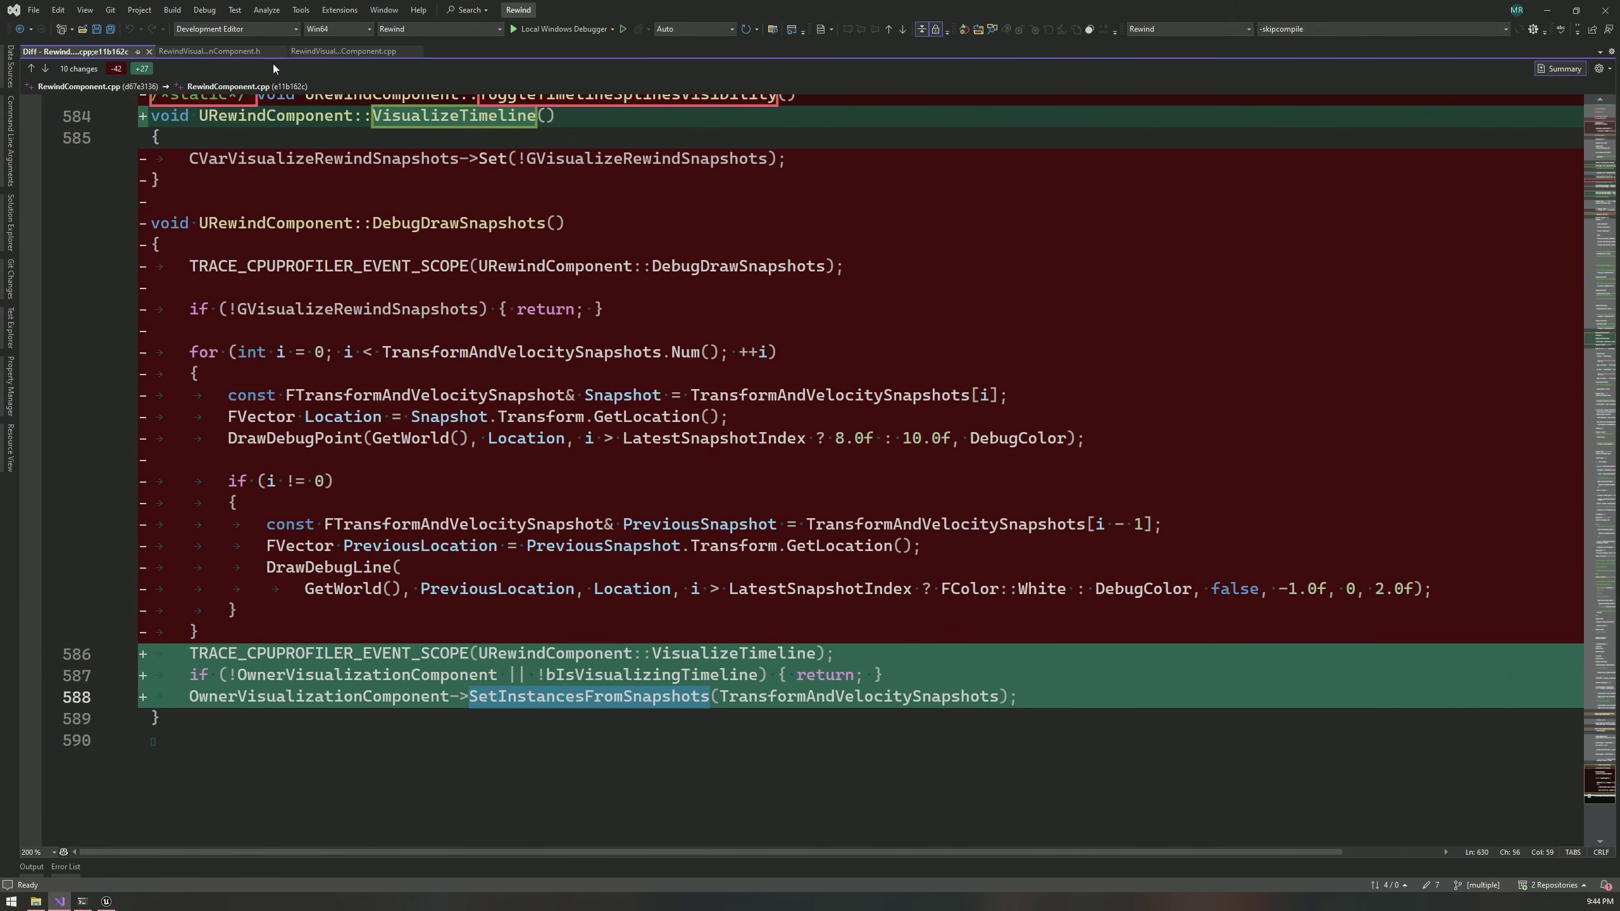
# Read the early-out checks and snapshot sampling loop of SetInstancesFromSnapshots in RewindVisualizationComponent.cpp, highlighting the uses of InstanceTransforms.
pyautogui.click(323, 53)
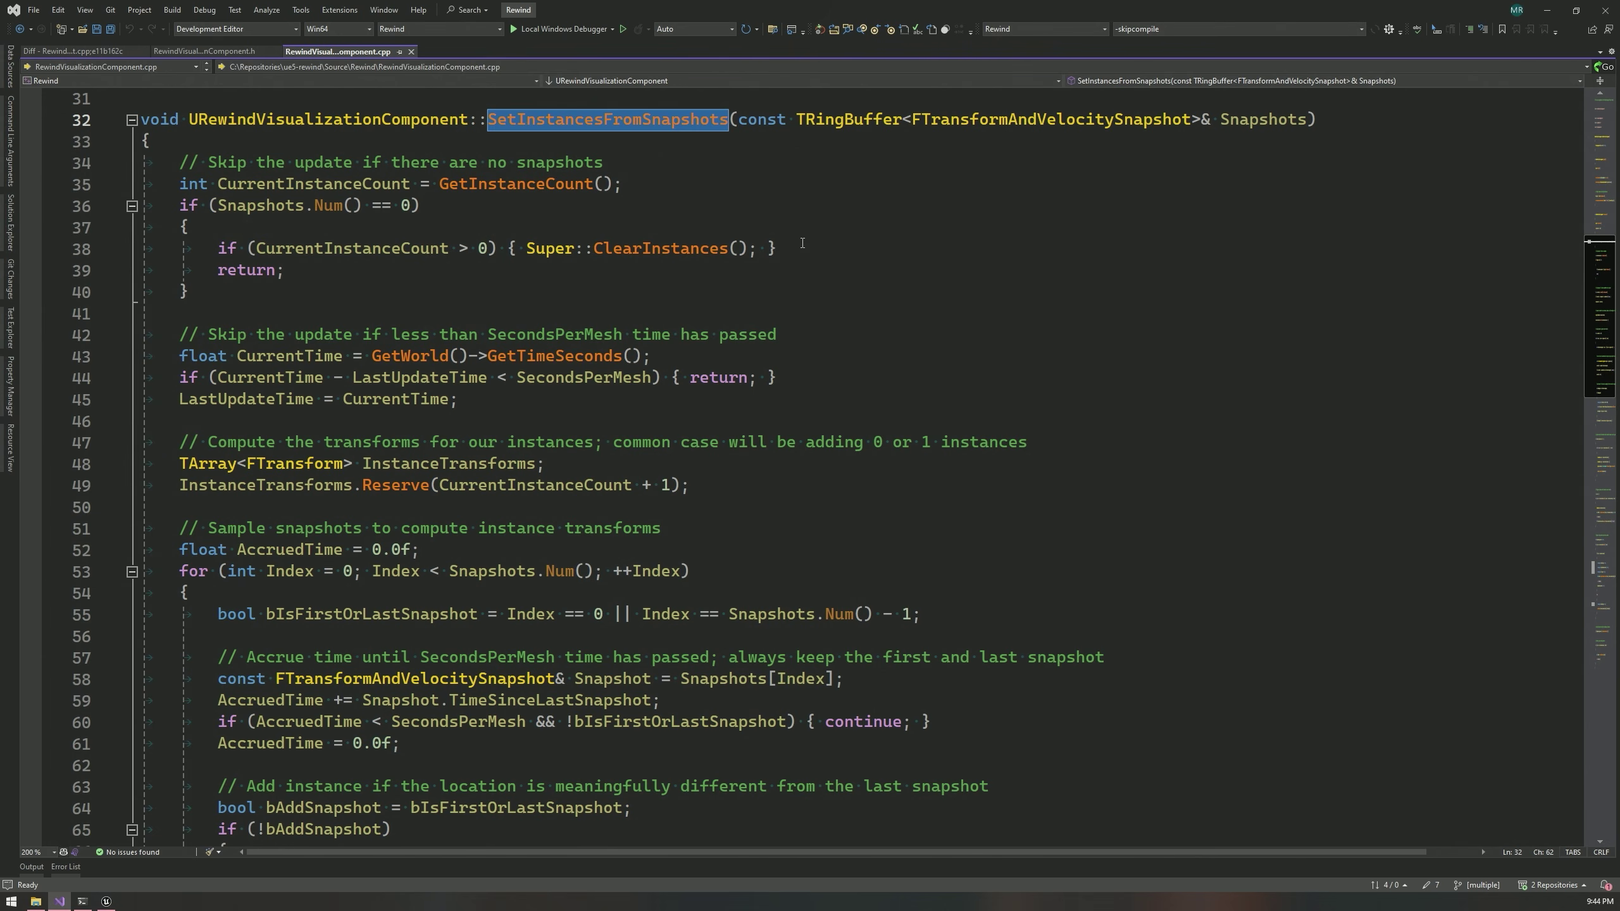
pyautogui.scroll(-2, 730, 408)
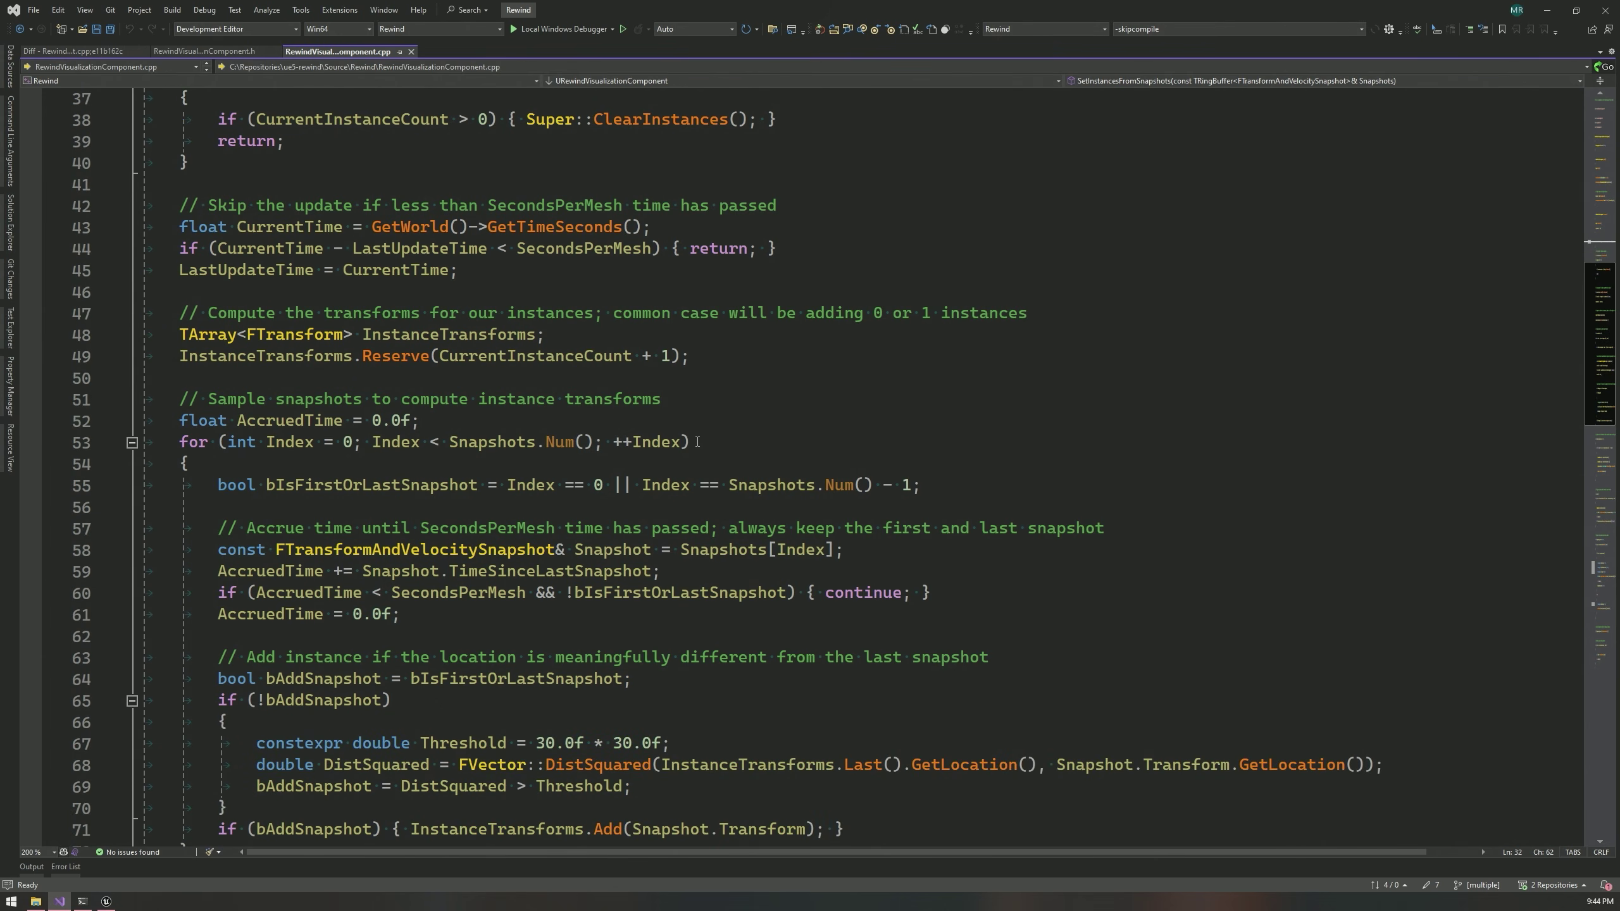
pyautogui.scroll(-1, 626, 510)
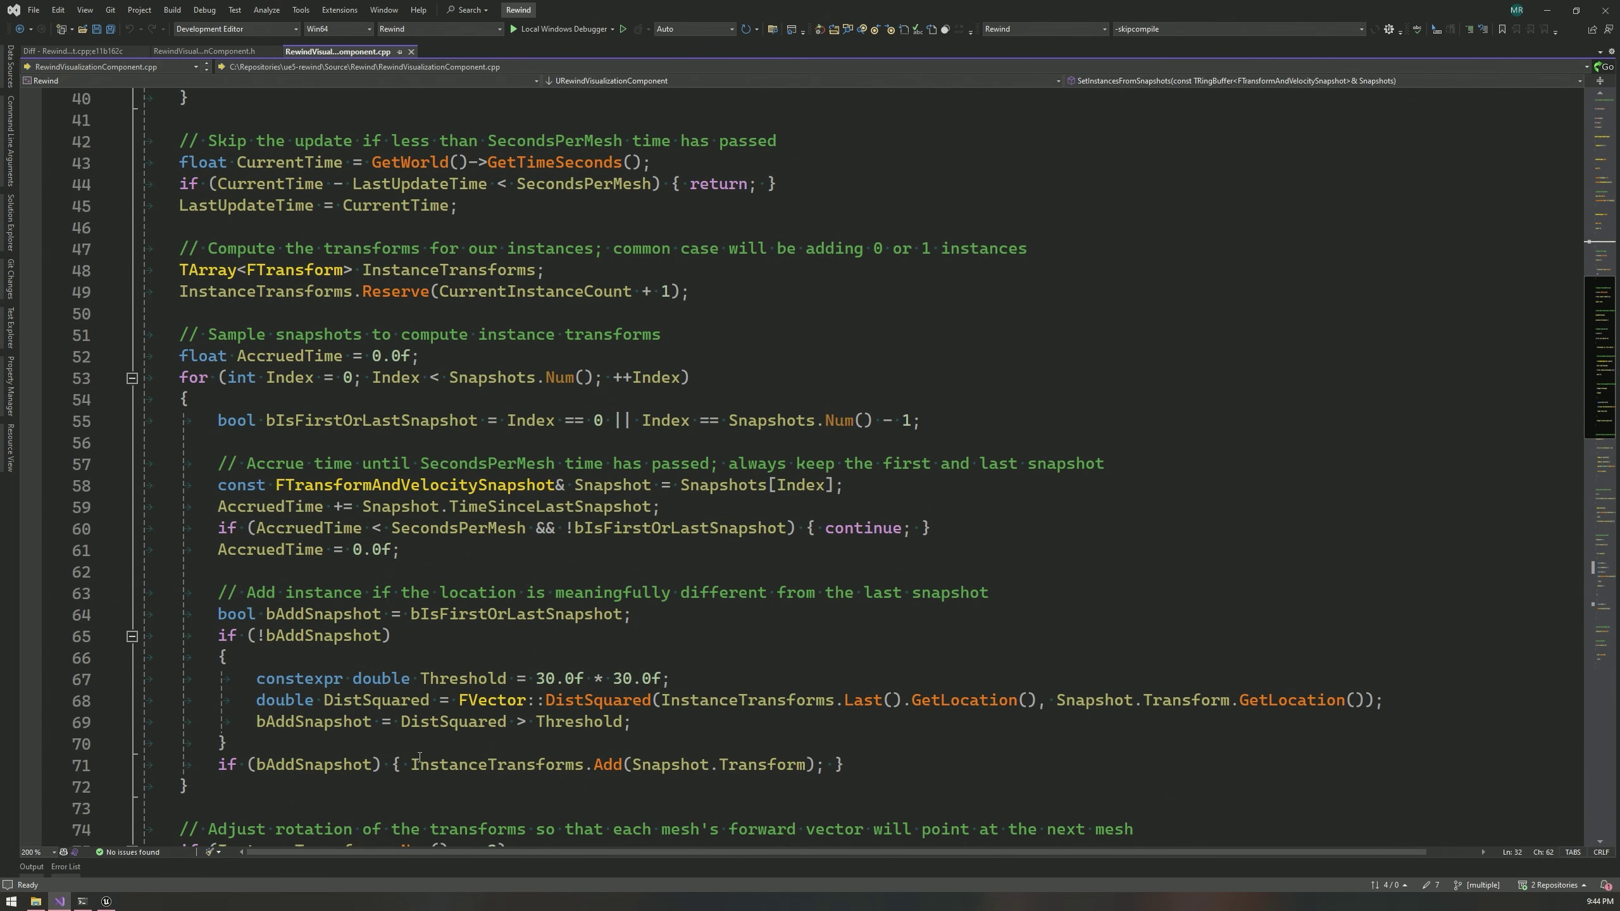
pyautogui.click(479, 772)
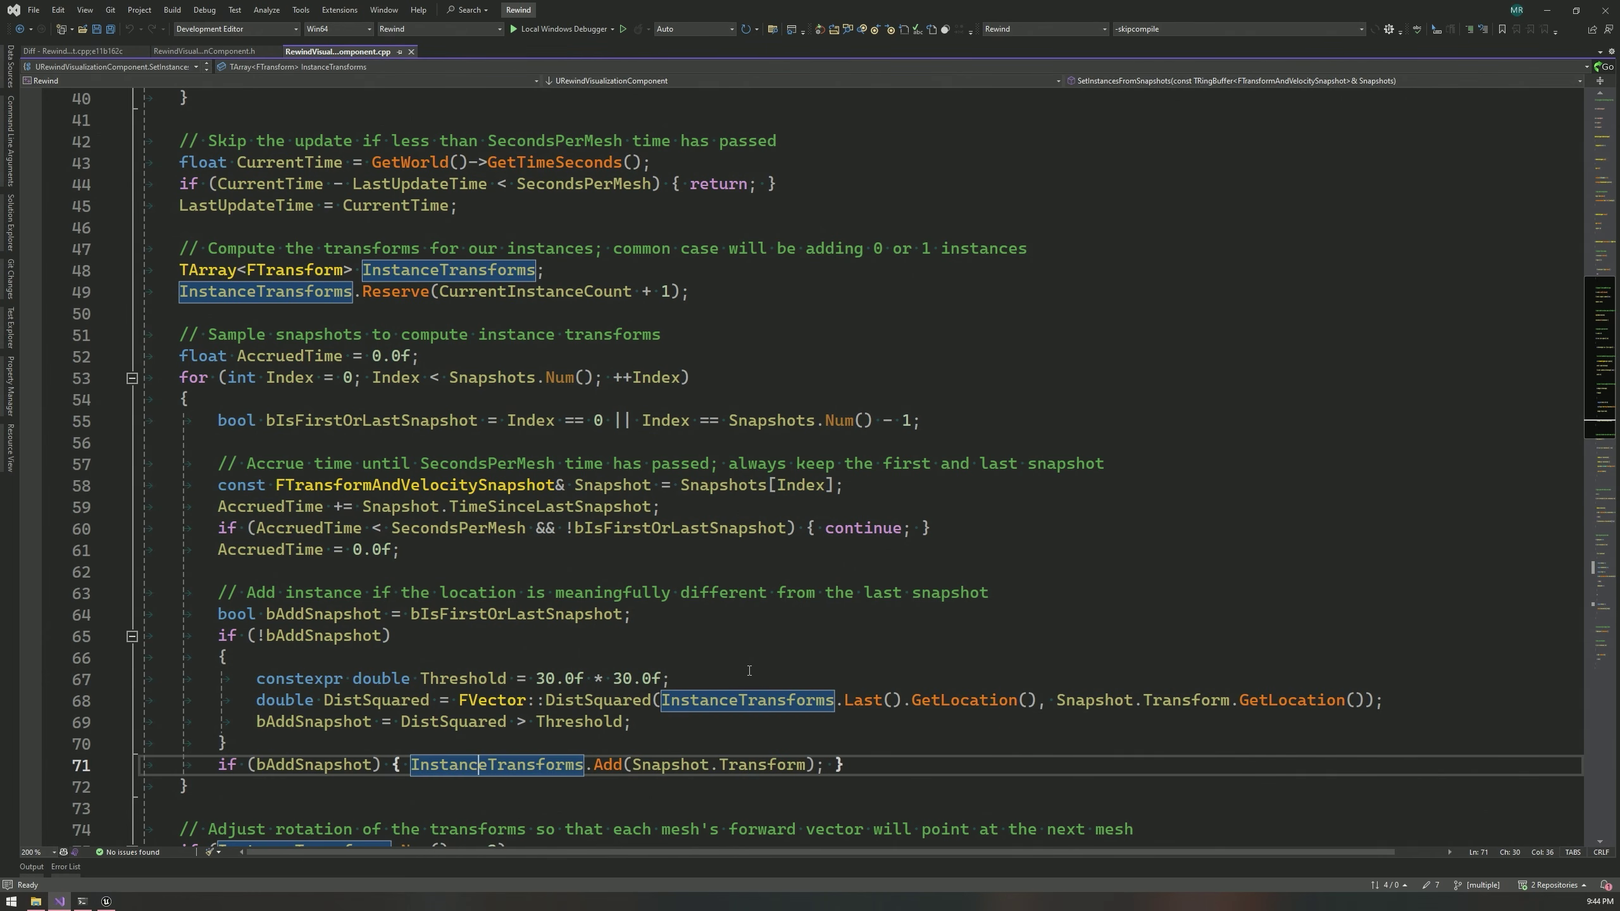
# Review how SetInstancesFromSnapshots adjusts rotations and skips, updates, adds and removes mesh instances.
pyautogui.scroll(-6, 749, 671)
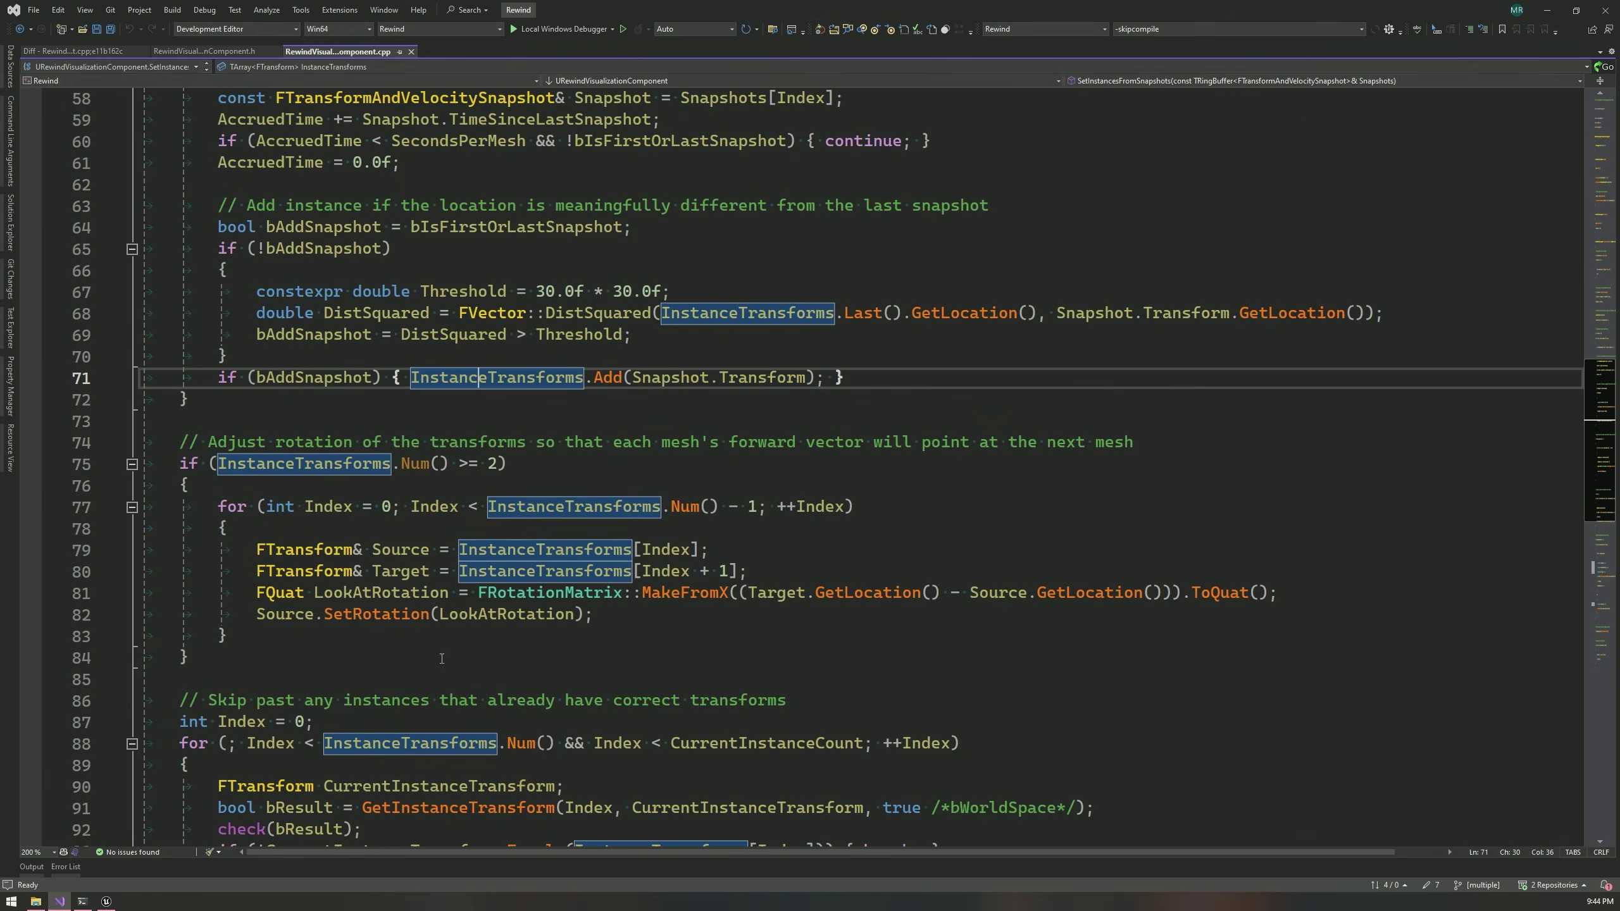
pyautogui.click(307, 657)
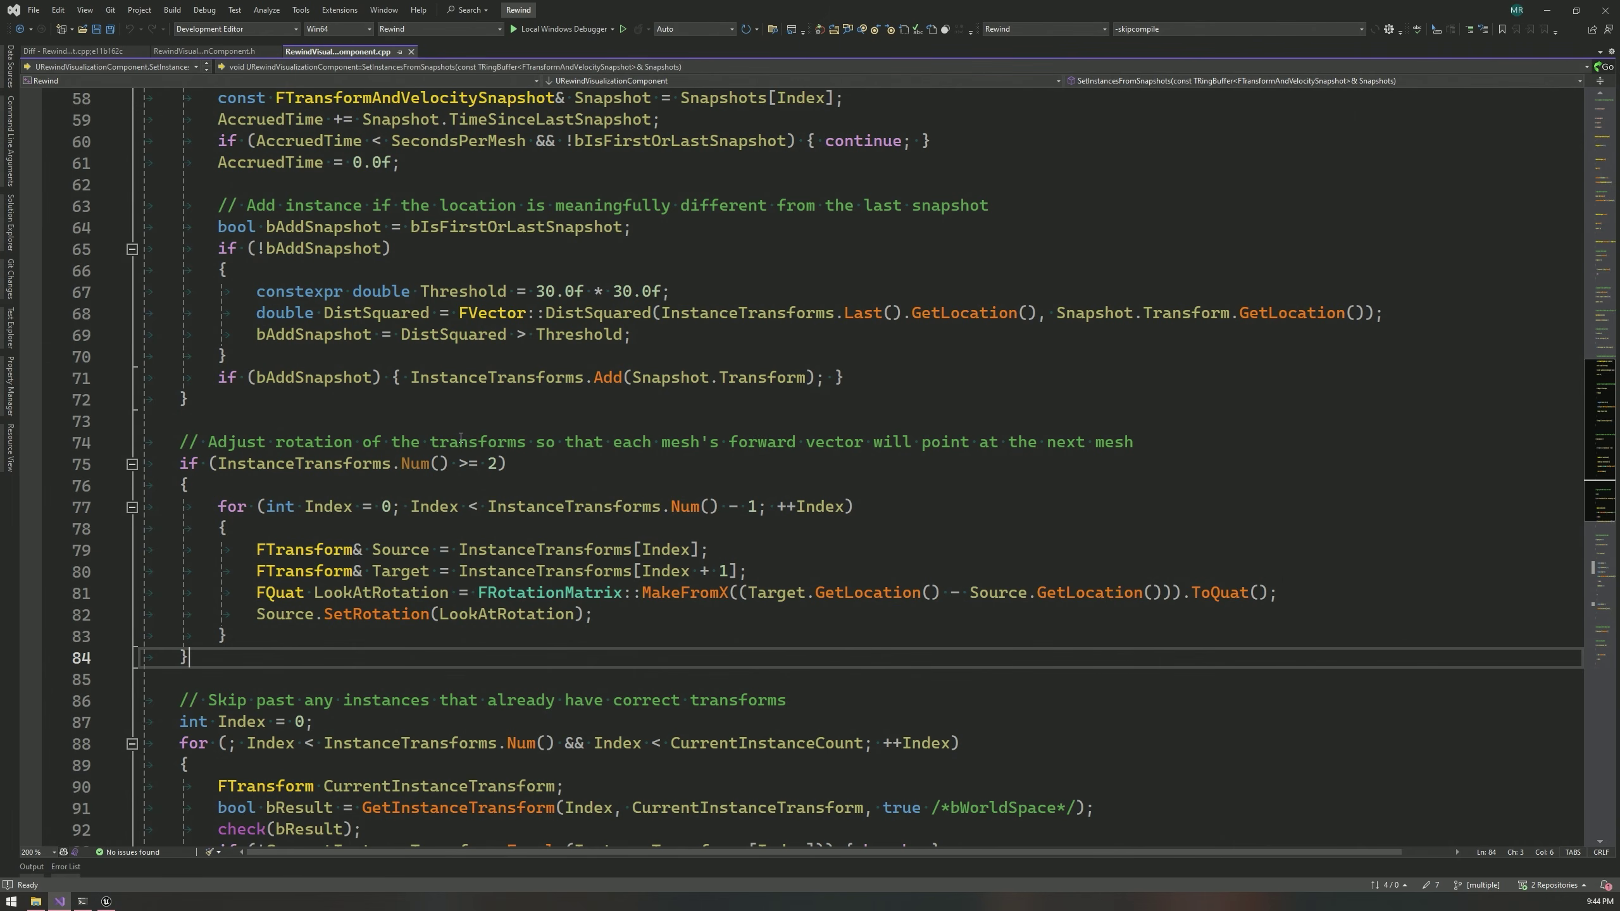
pyautogui.scroll(-8, 461, 438)
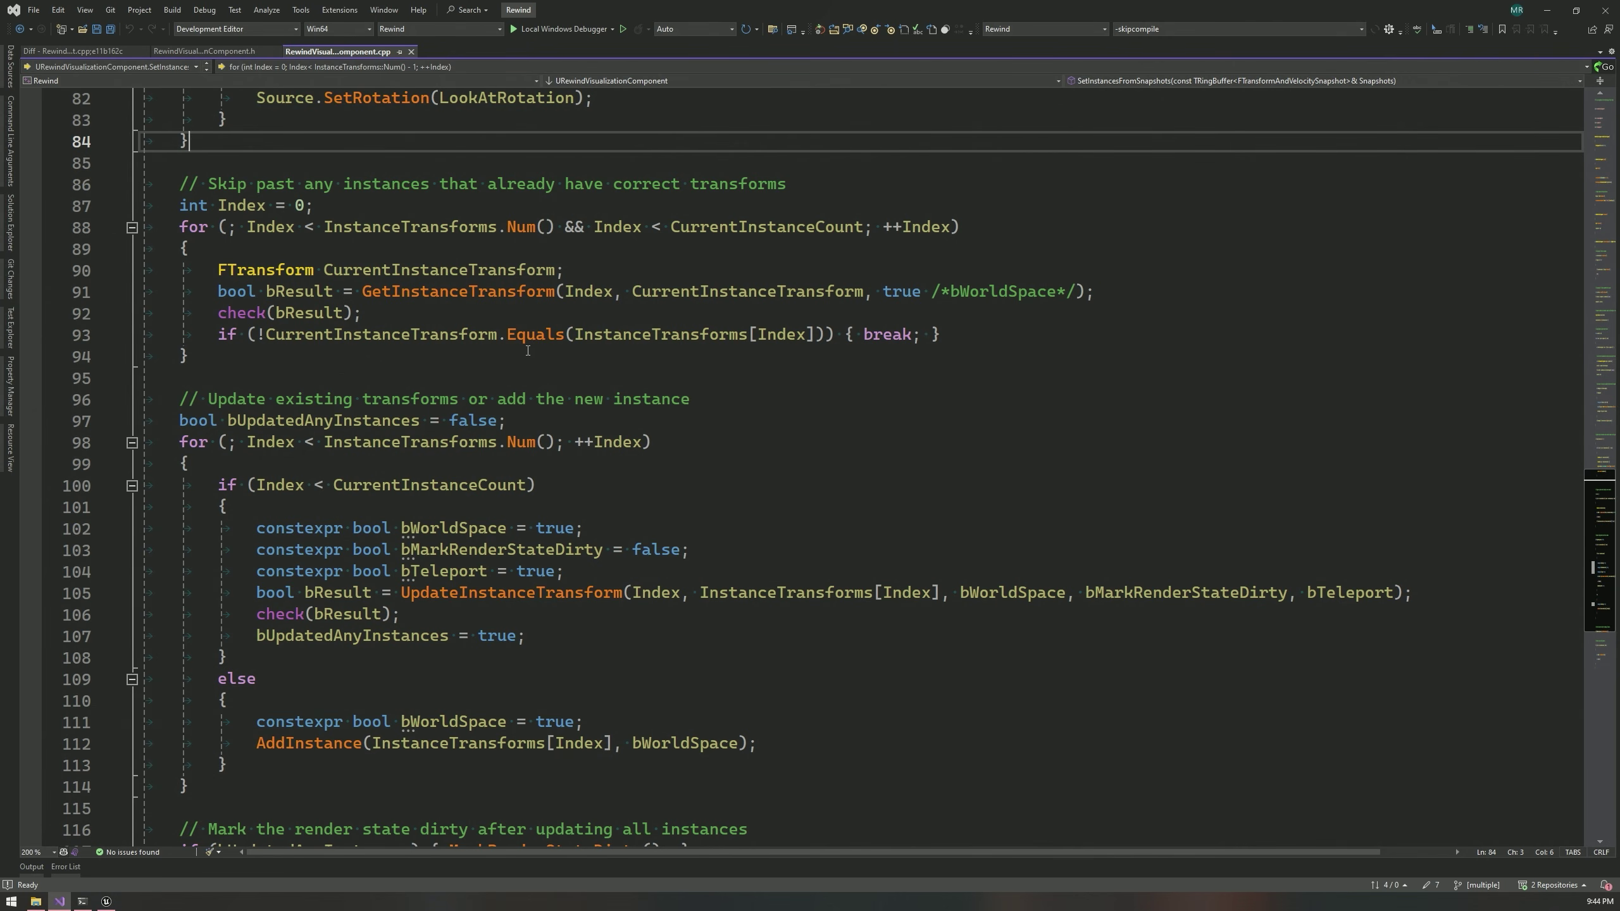
pyautogui.scroll(-5, 528, 351)
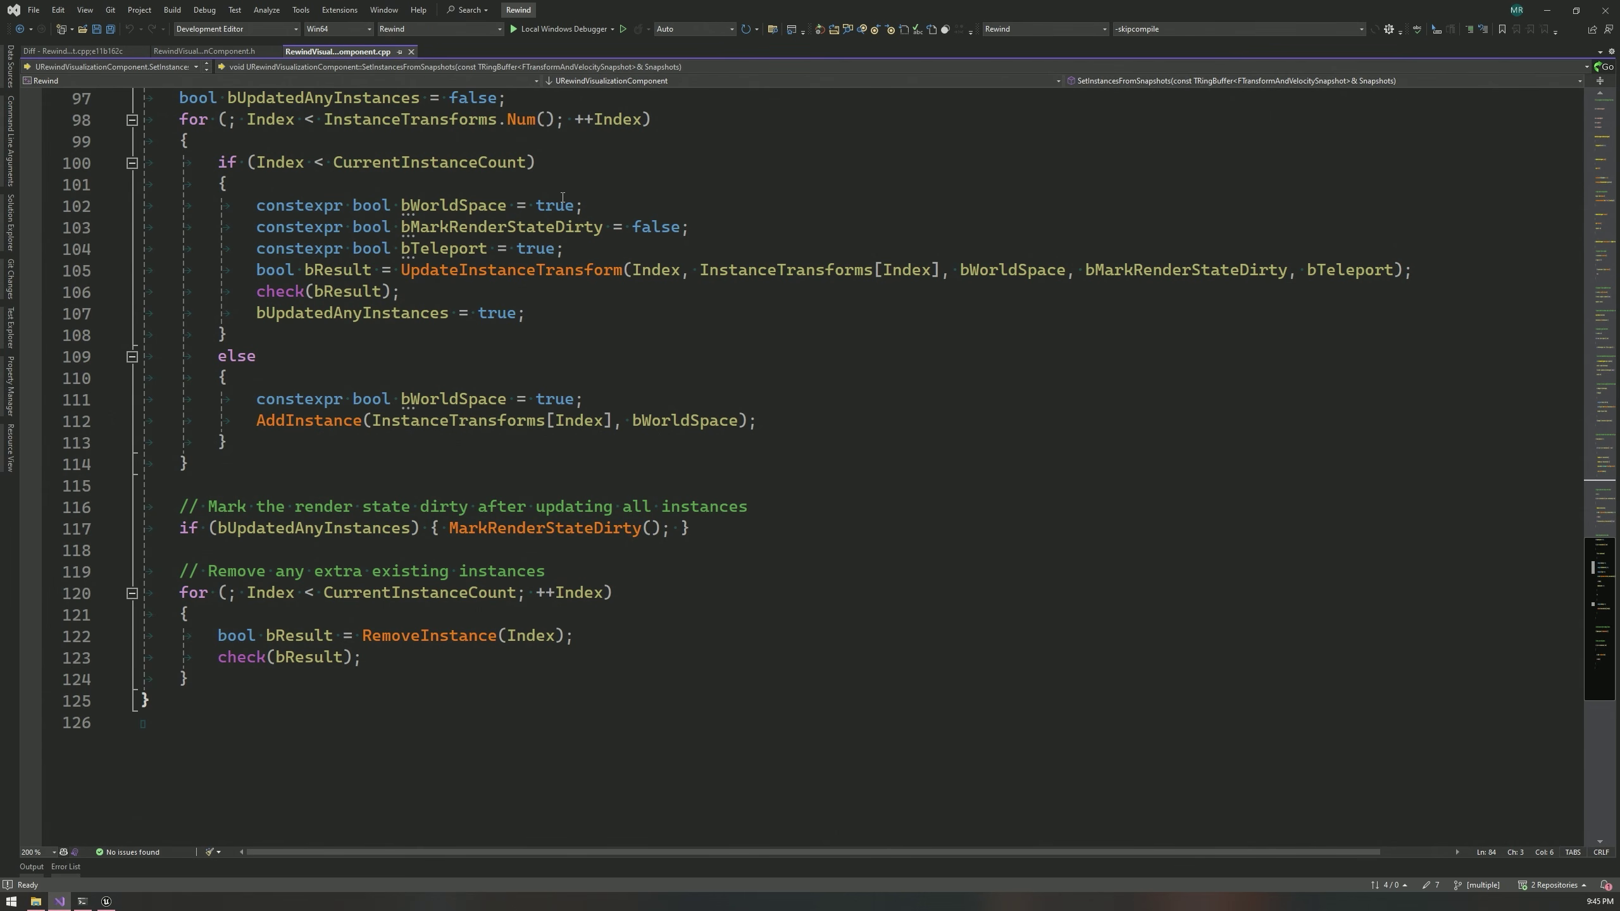
# Switch to Unreal Editor, run the character around the mesh-based snapshot trails, and end the play session.
pyautogui.click(106, 903)
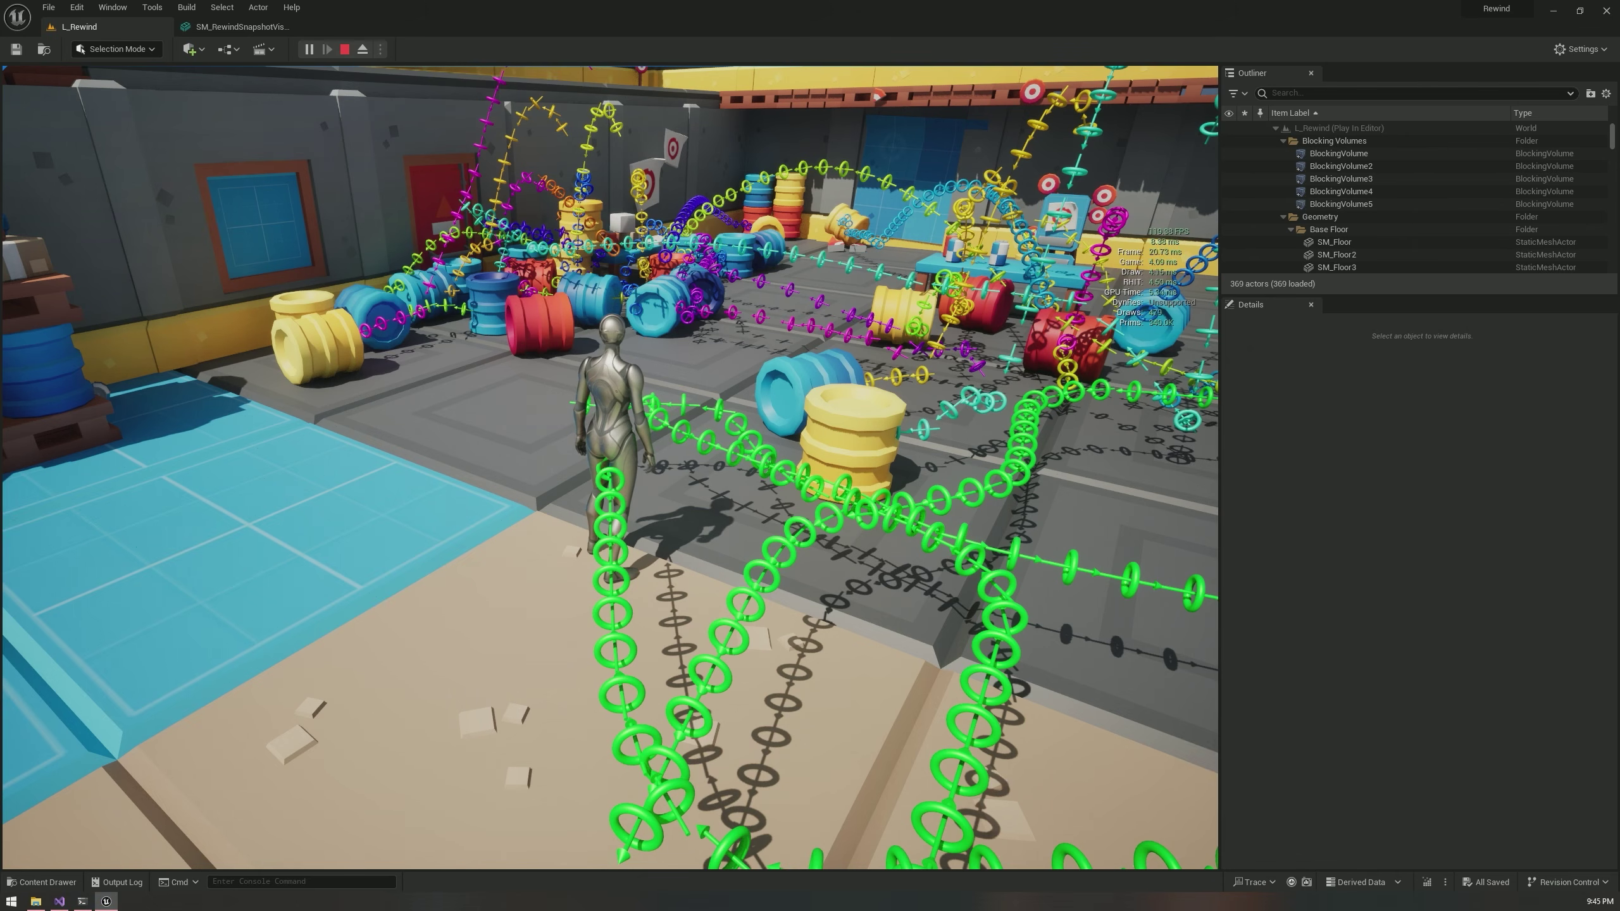
pyautogui.press('d')
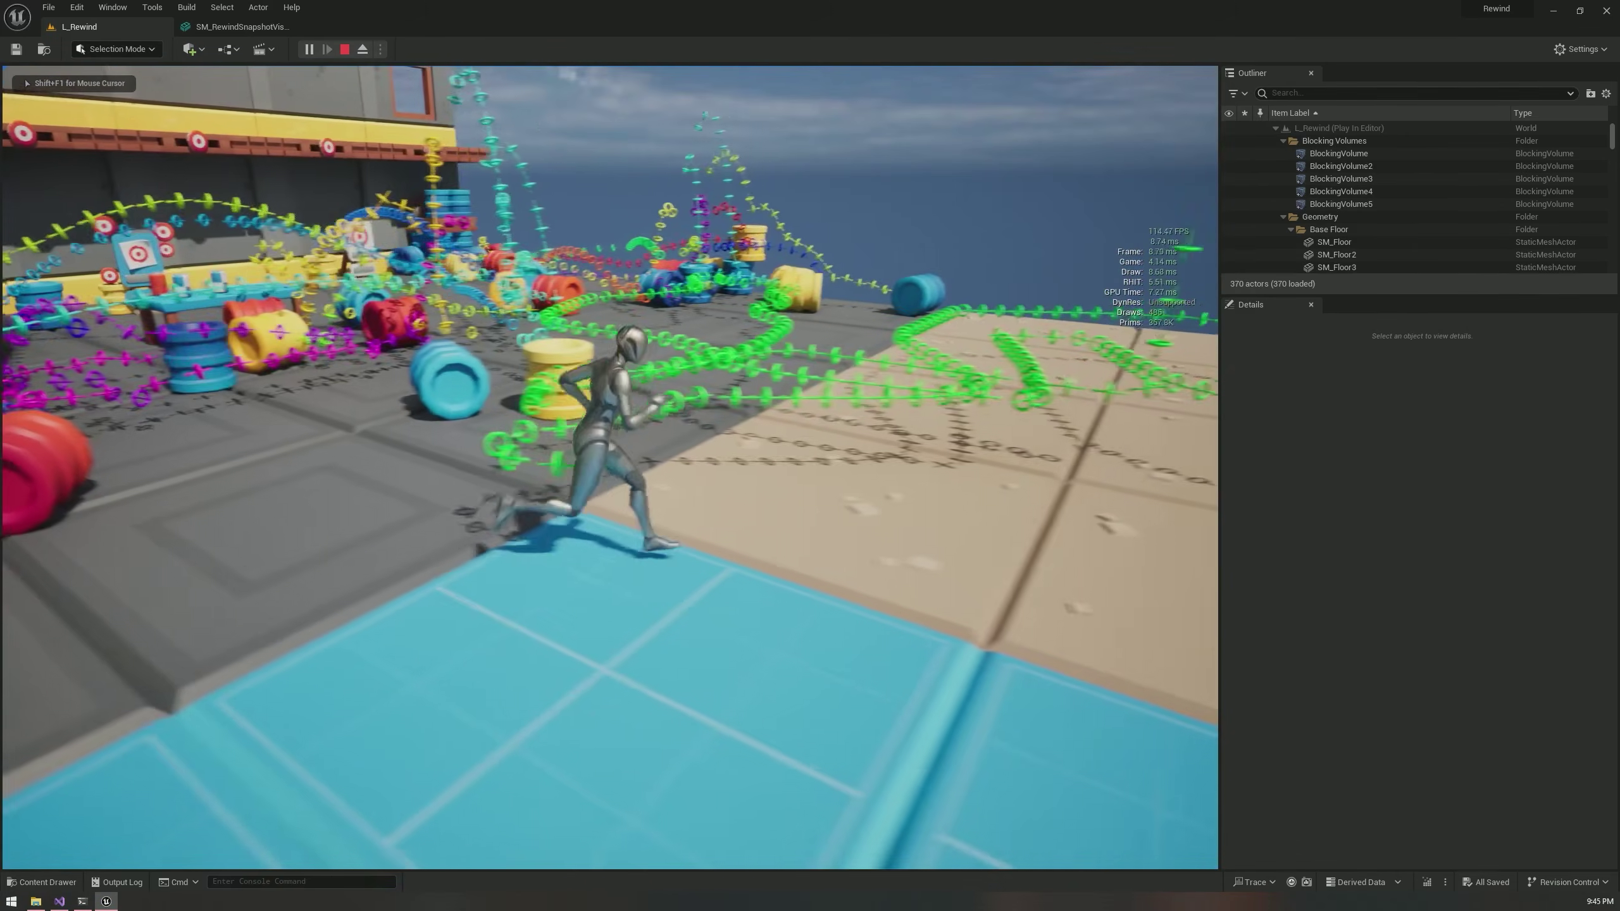
pyautogui.press('s')
pyautogui.press('d')
pyautogui.press('s')
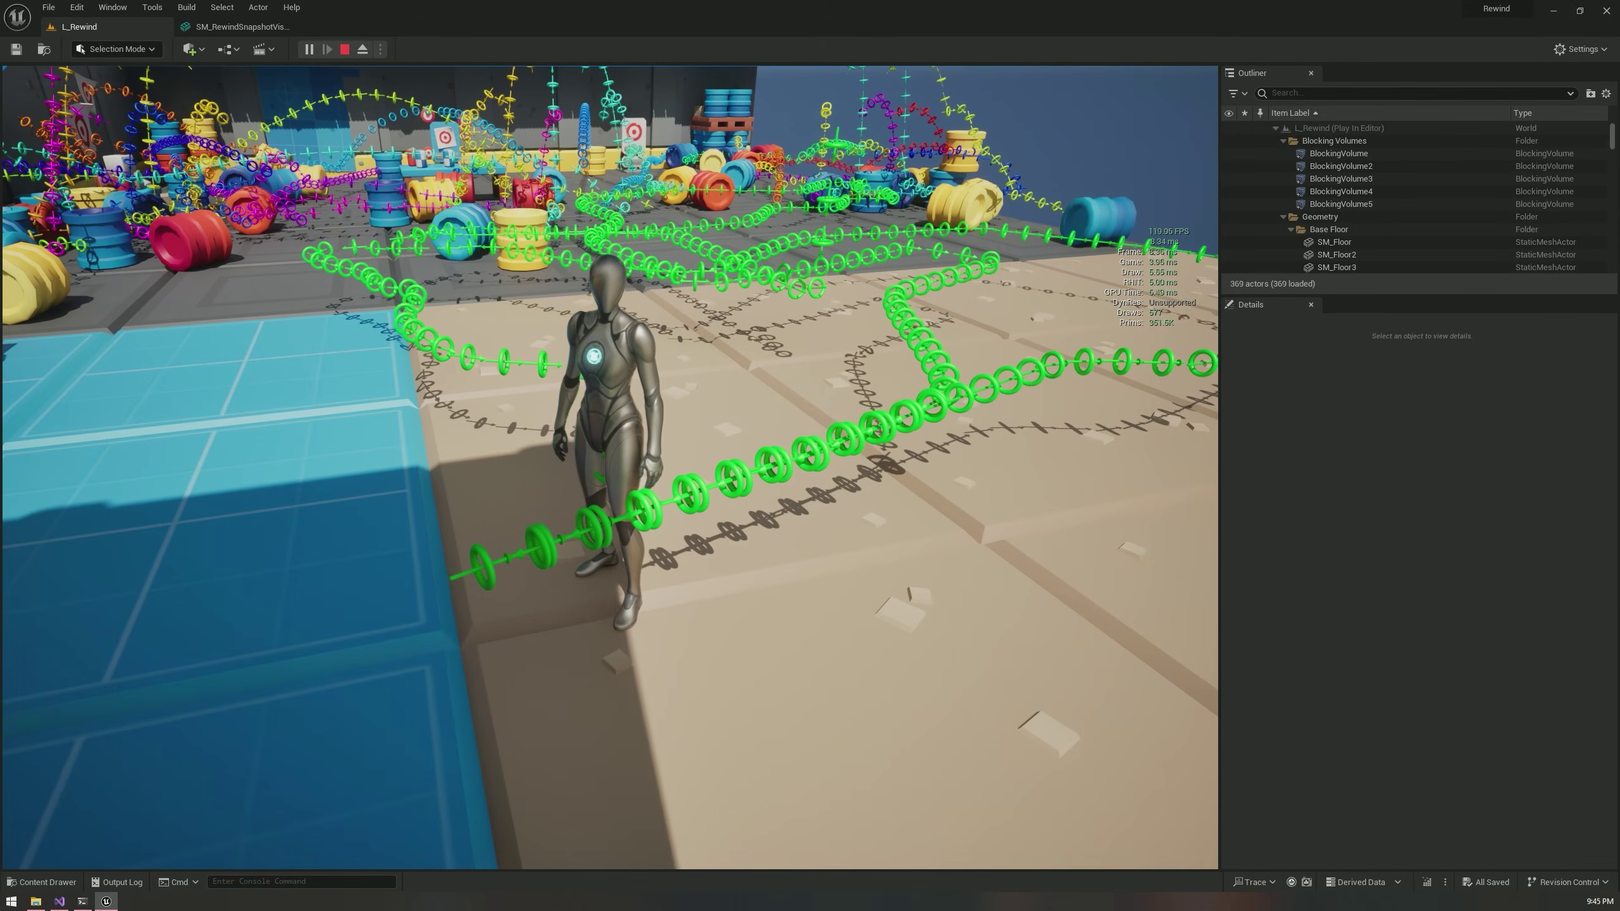
pyautogui.press('Escape')
# Open the snapshot visualization static mesh and inspect its ring and arrow shape from several angles.
pyautogui.click(225, 27)
pyautogui.moveTo(438, 337)
pyautogui.mouseDown()
pyautogui.moveTo(440, 300)
pyautogui.moveTo(438, 337)
pyautogui.mouseUp()
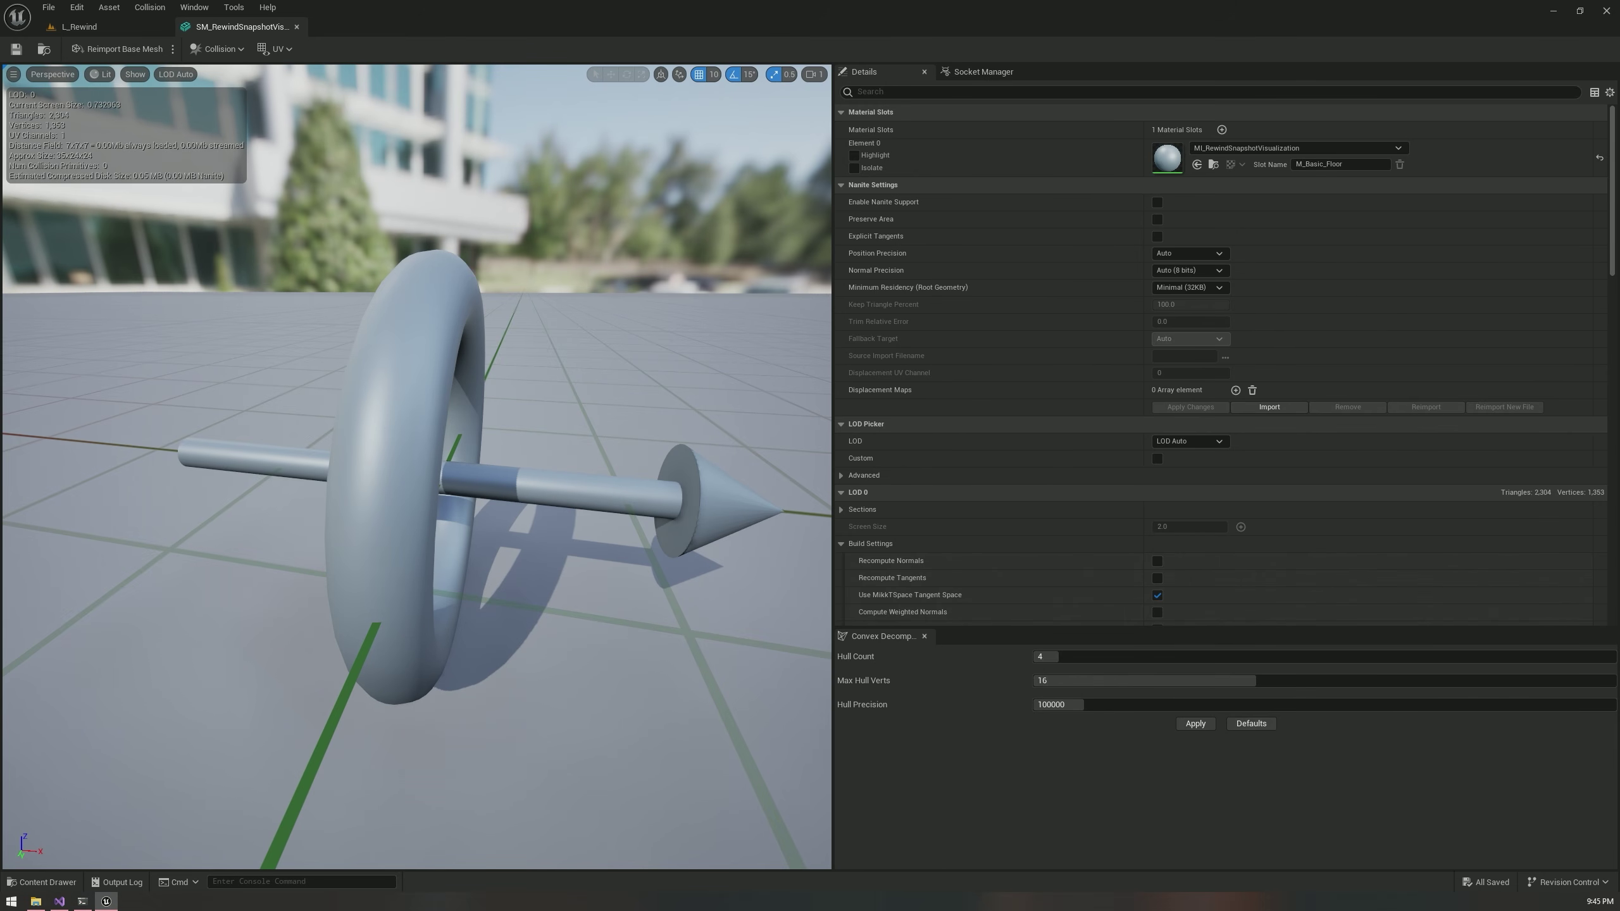
pyautogui.press('d')
pyautogui.press('w')
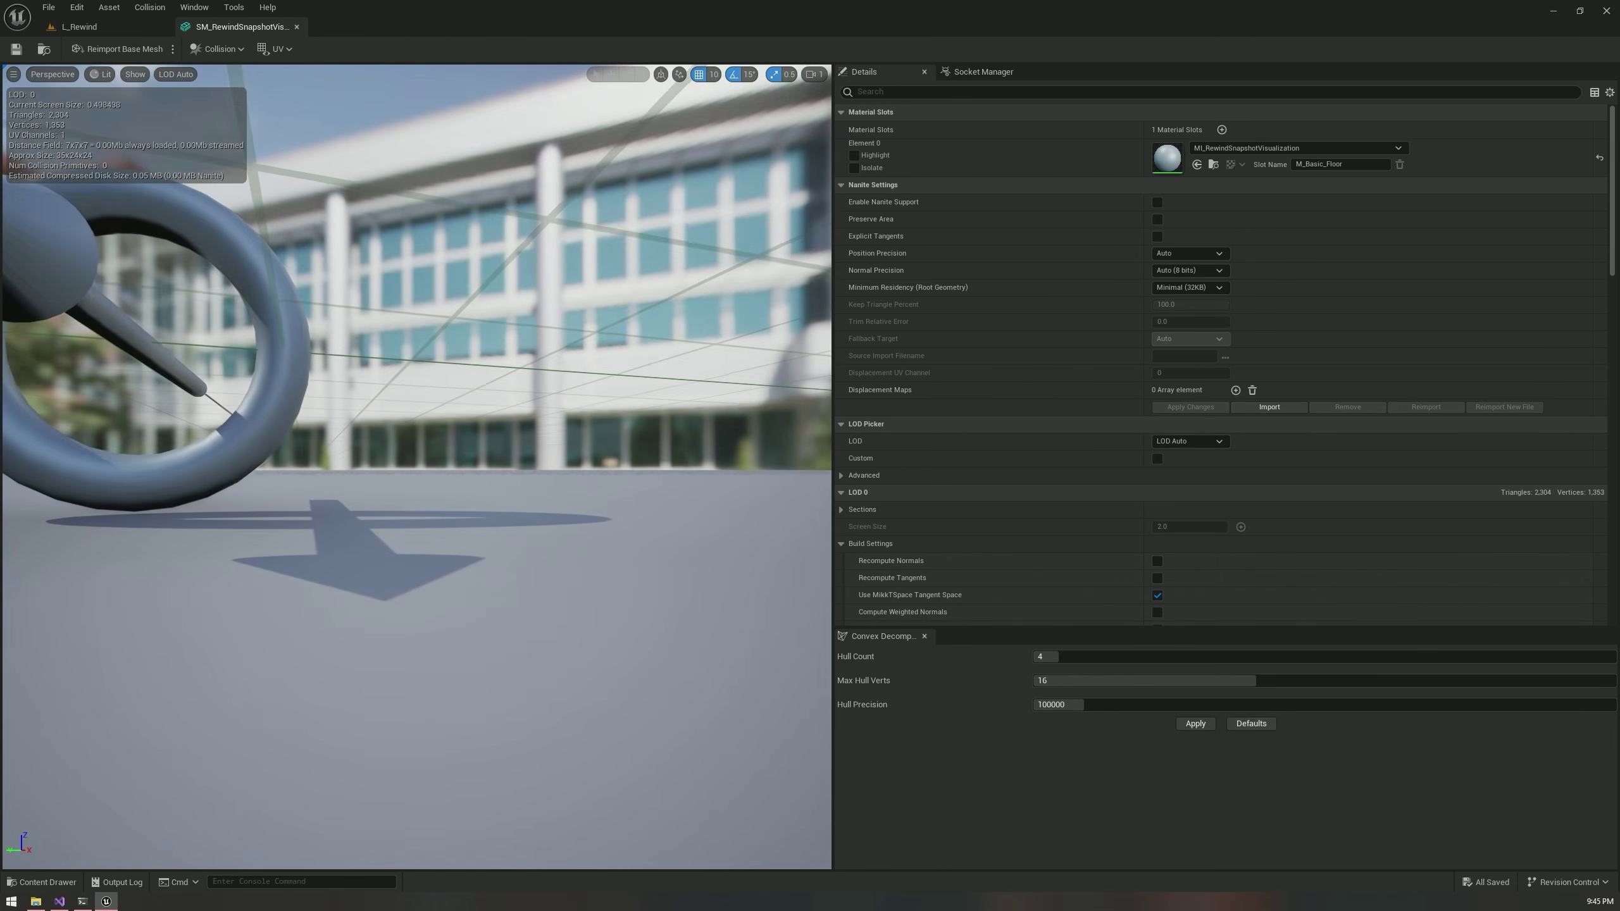
pyautogui.press('s')
# Return to the L_Rewind level and start a new play session.
pyautogui.click(131, 30)
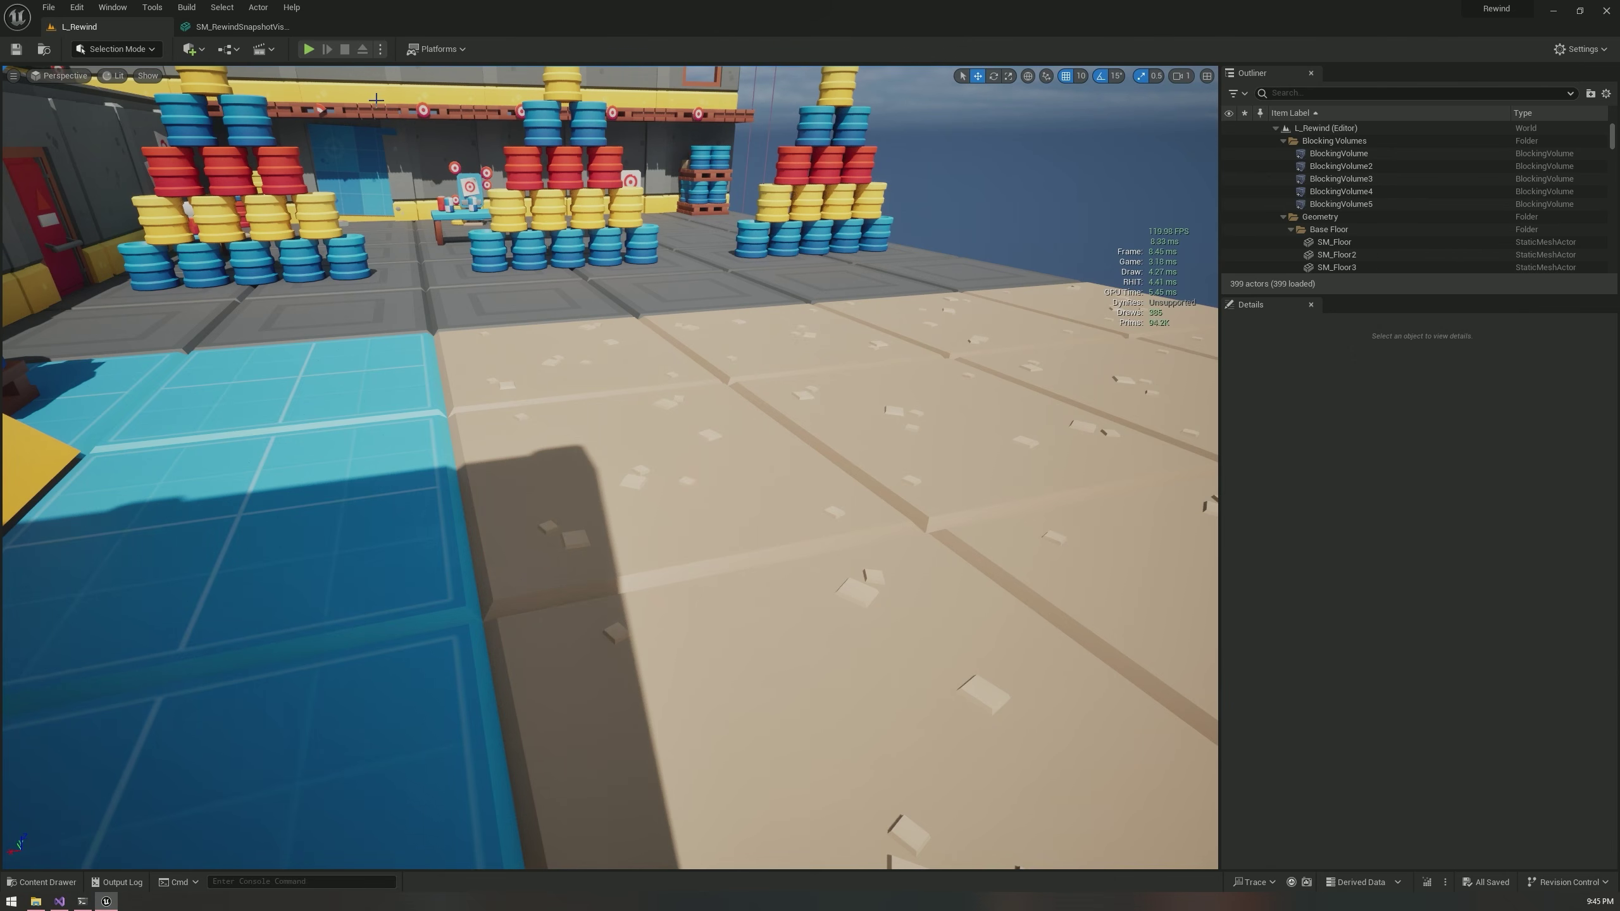
pyautogui.click(308, 50)
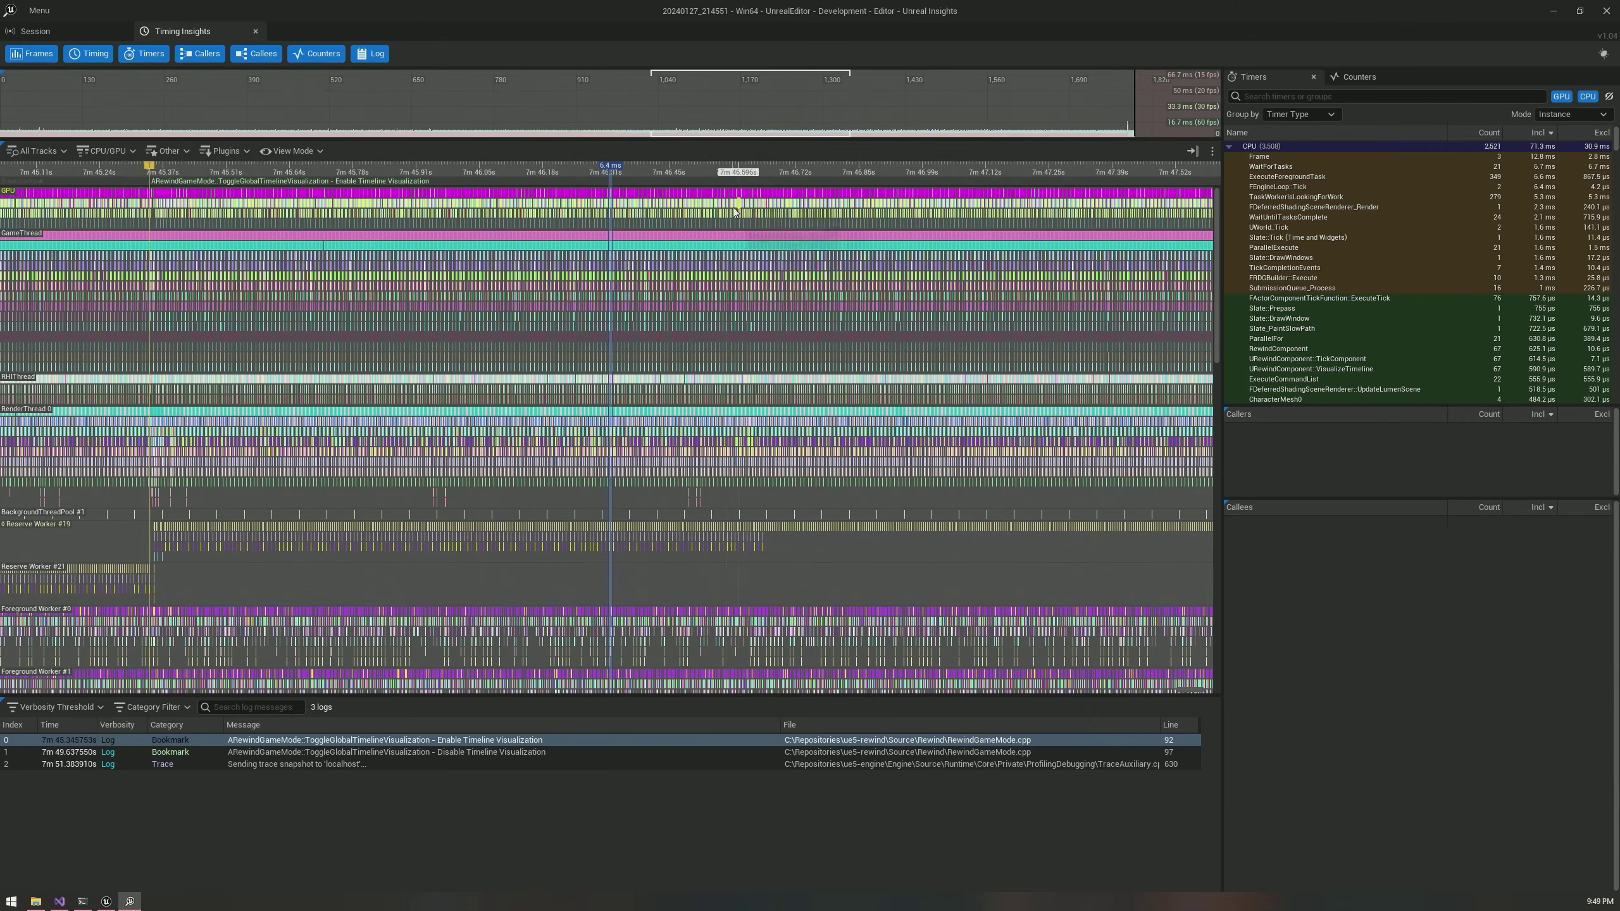
# In the 20240127_214551 trace, frame the selected interval and select the GameThread's FEngineLoop::Tick event to list its callees.
pyautogui.press('f')
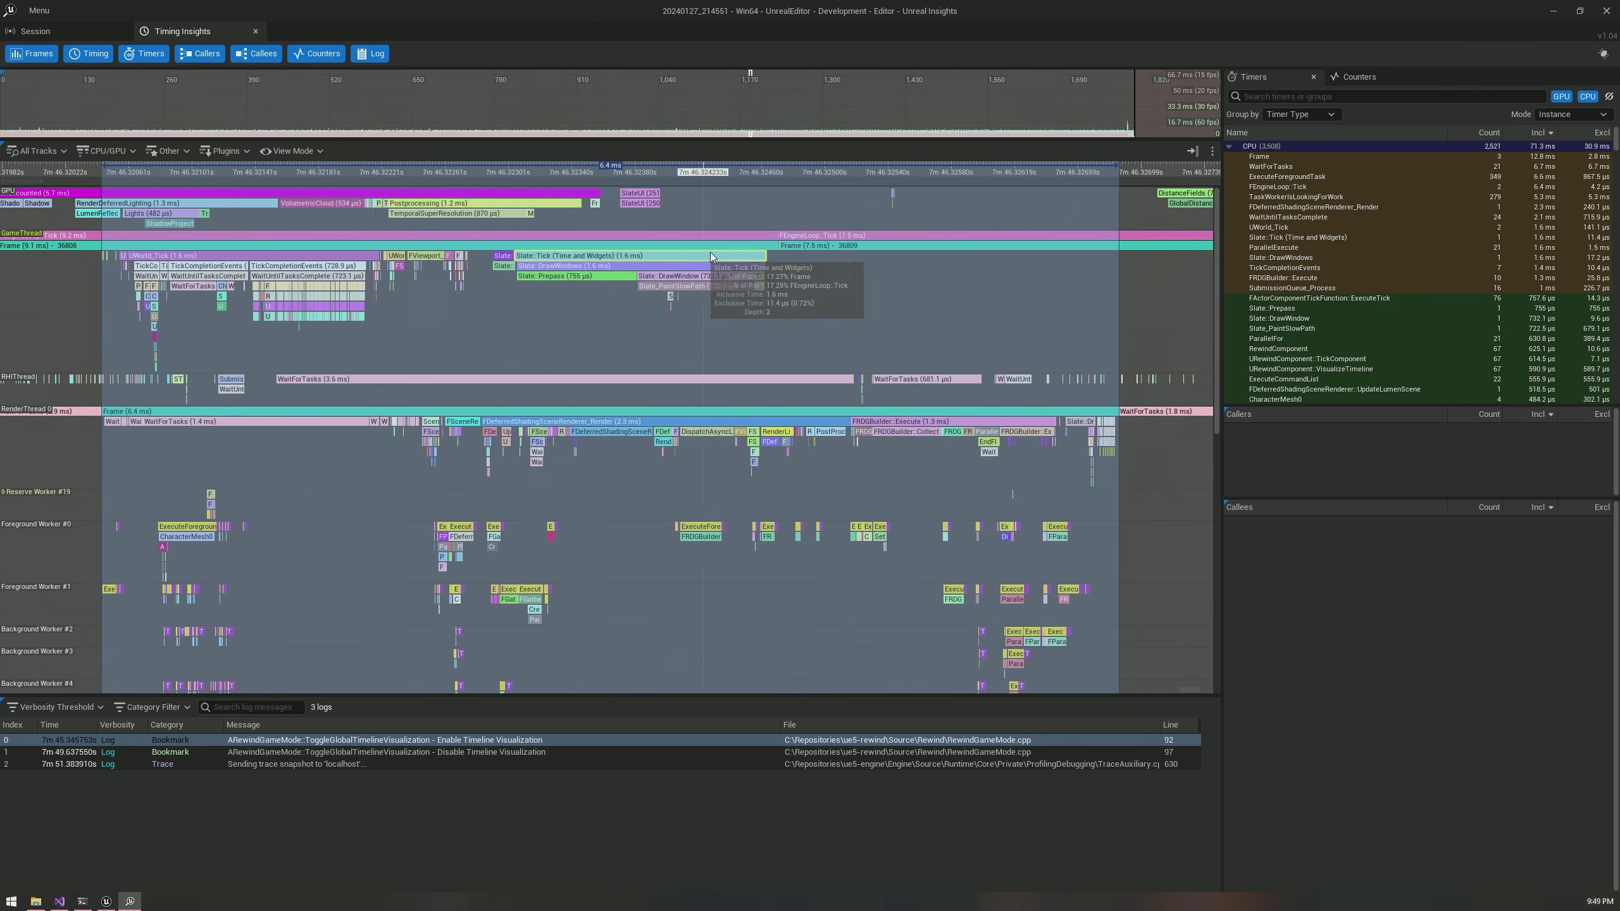
pyautogui.moveTo(431, 305); pyautogui.dragTo(543, 307)
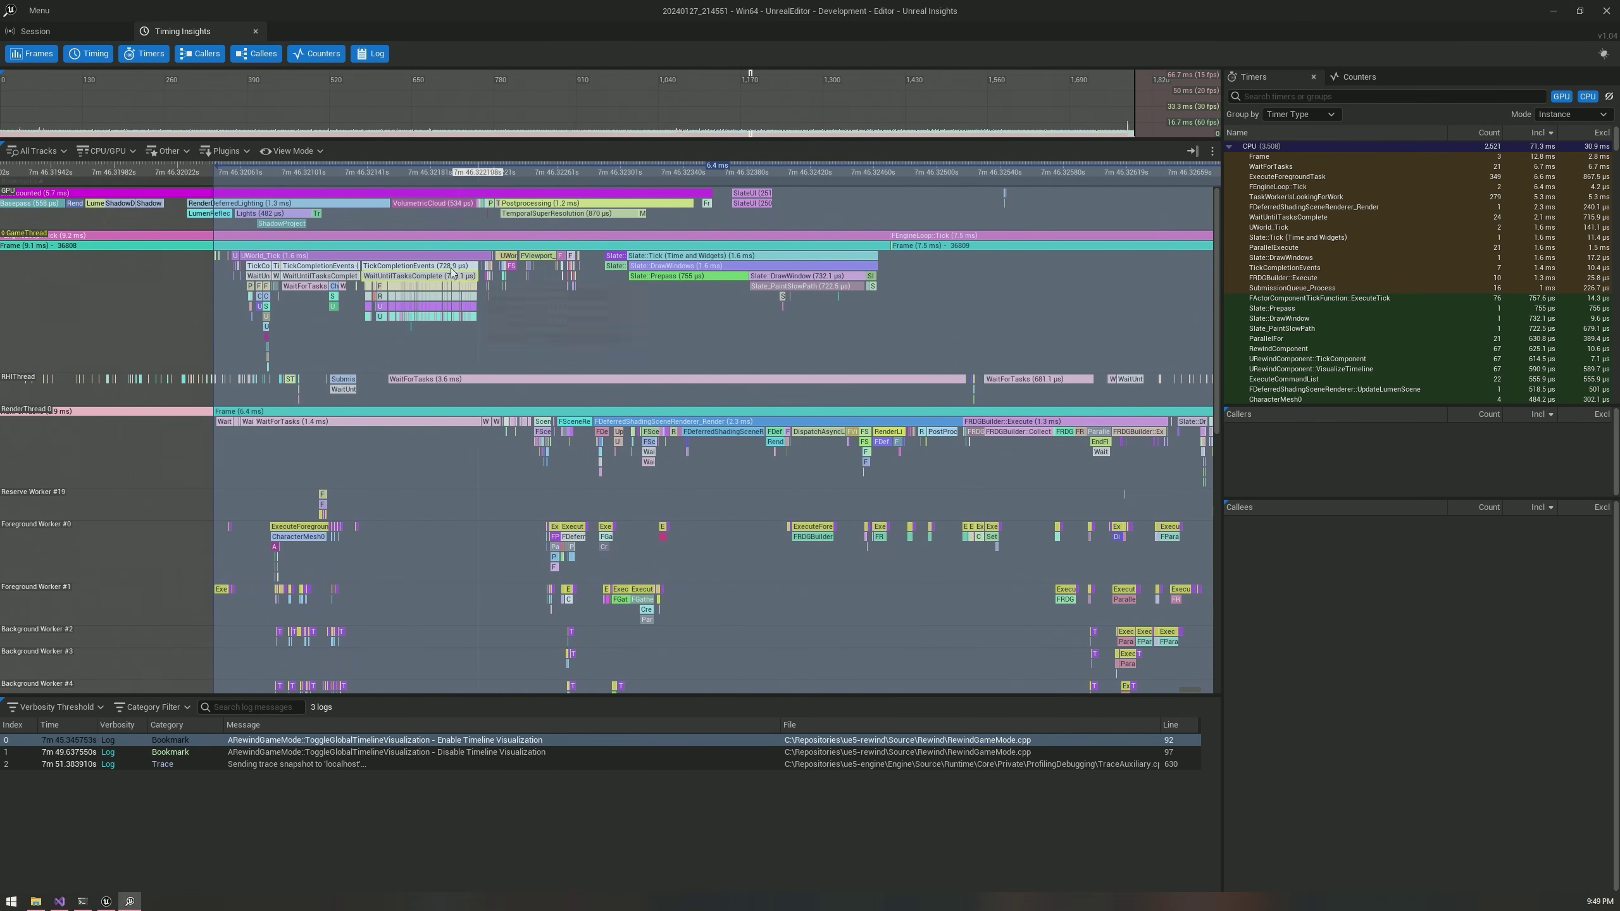
pyautogui.click(461, 236)
pyautogui.moveTo(849, 316); pyautogui.dragTo(222, 329)
pyautogui.moveTo(607, 314); pyautogui.dragTo(580, 345)
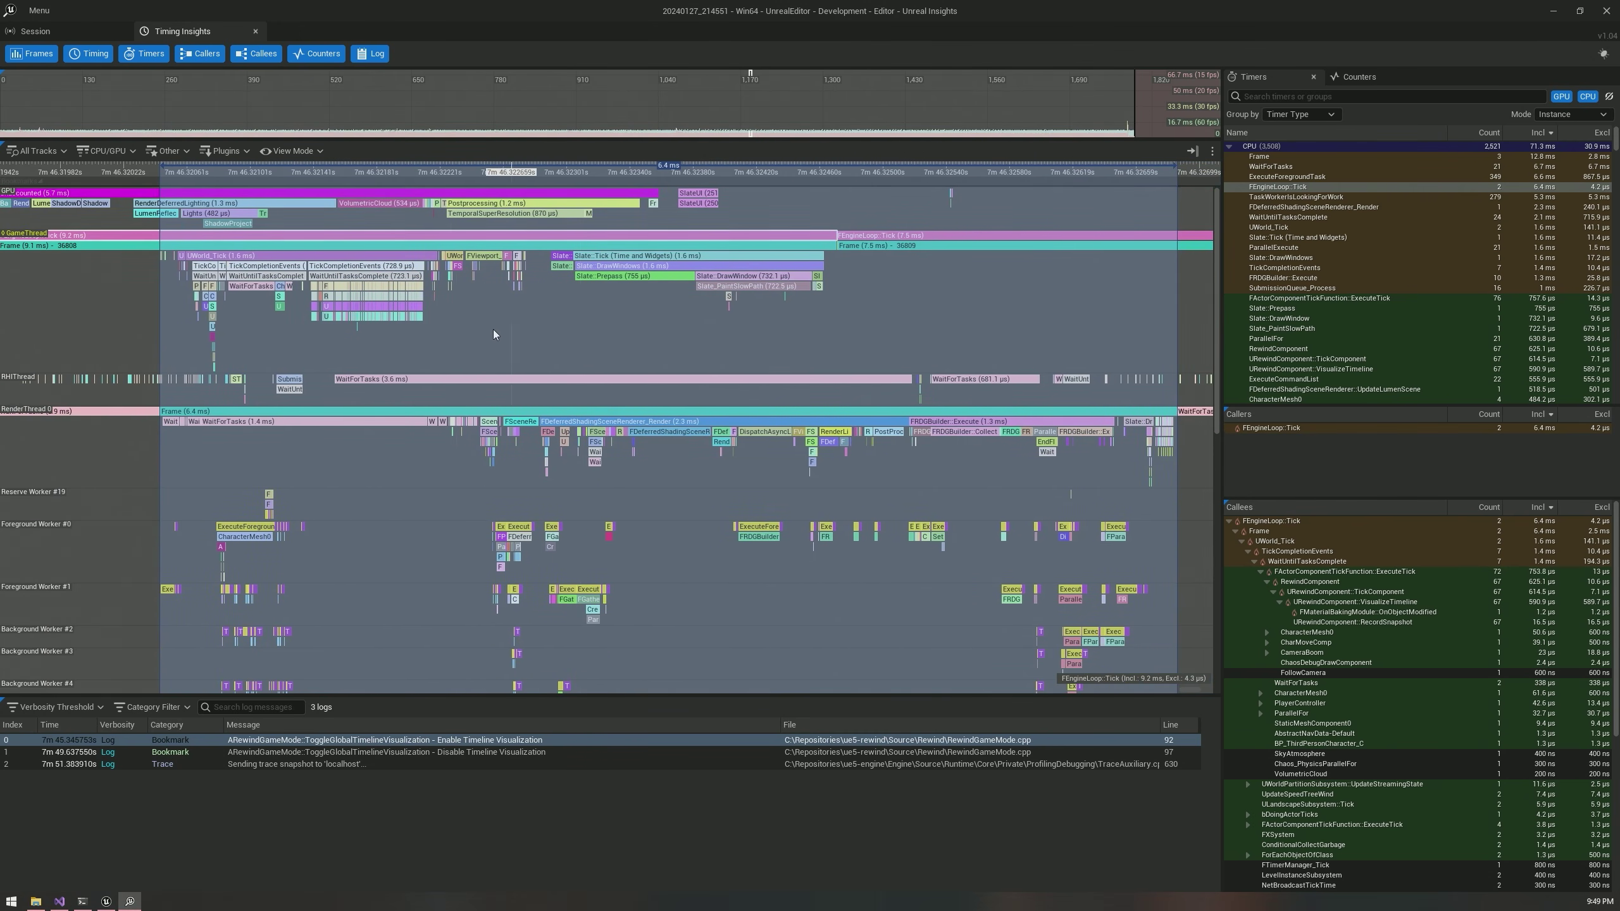
# Examine the RewindComponent tick events beneath WaitUntilTasksComplete on GameThread, down to the individual URewindComponent::VisualizeTimeline scopes.
pyautogui.moveTo(383, 274)
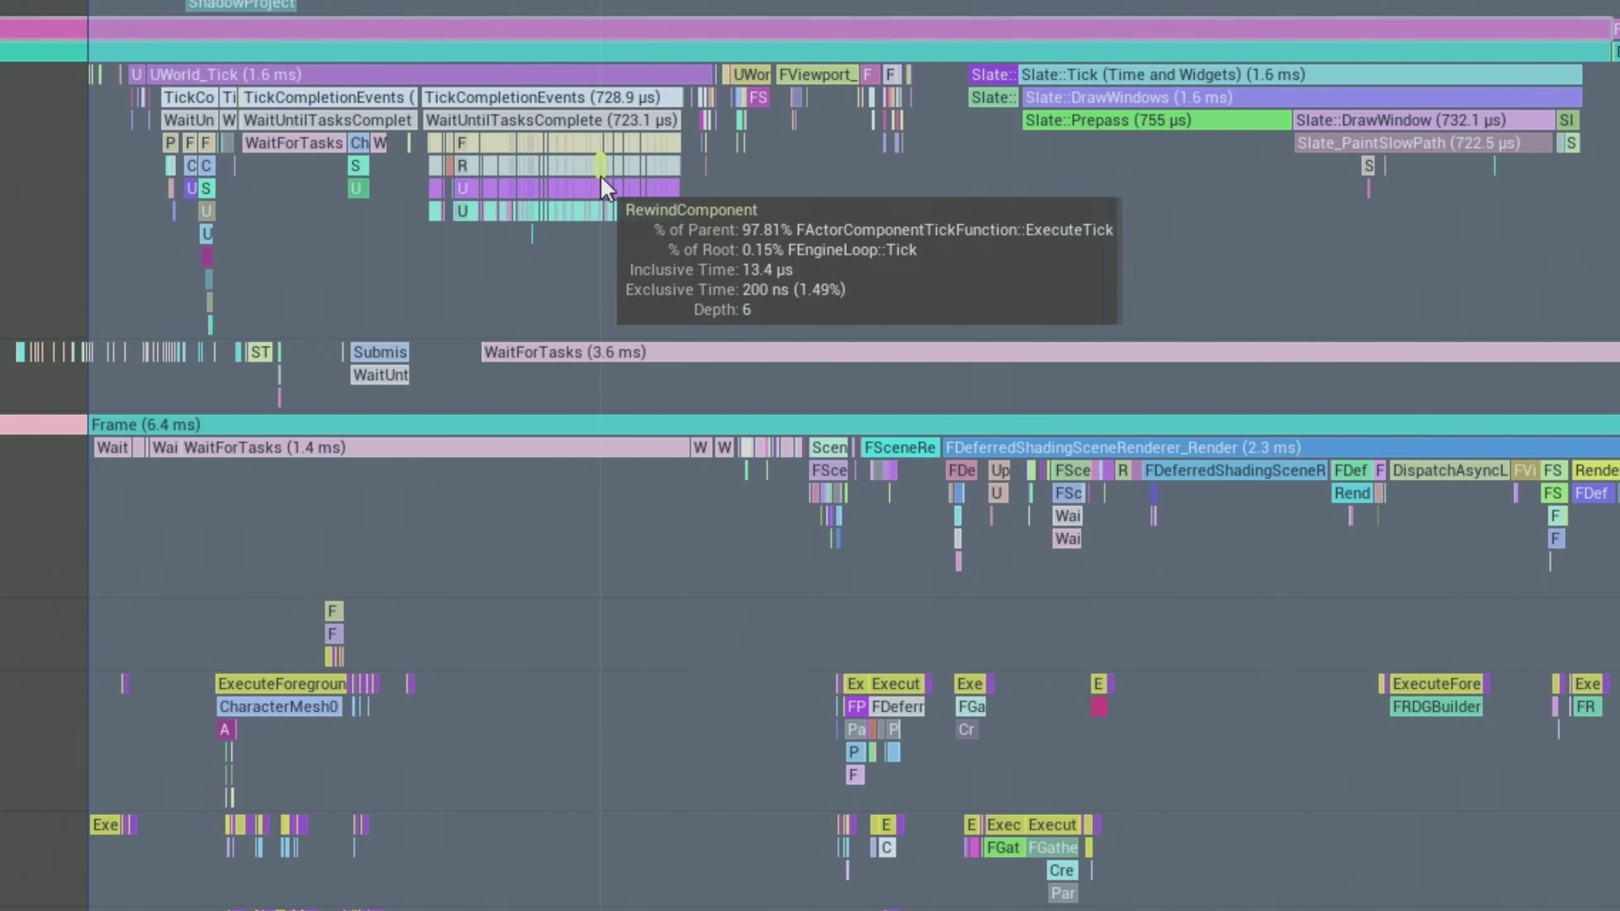
pyautogui.scroll(4, 622, 227)
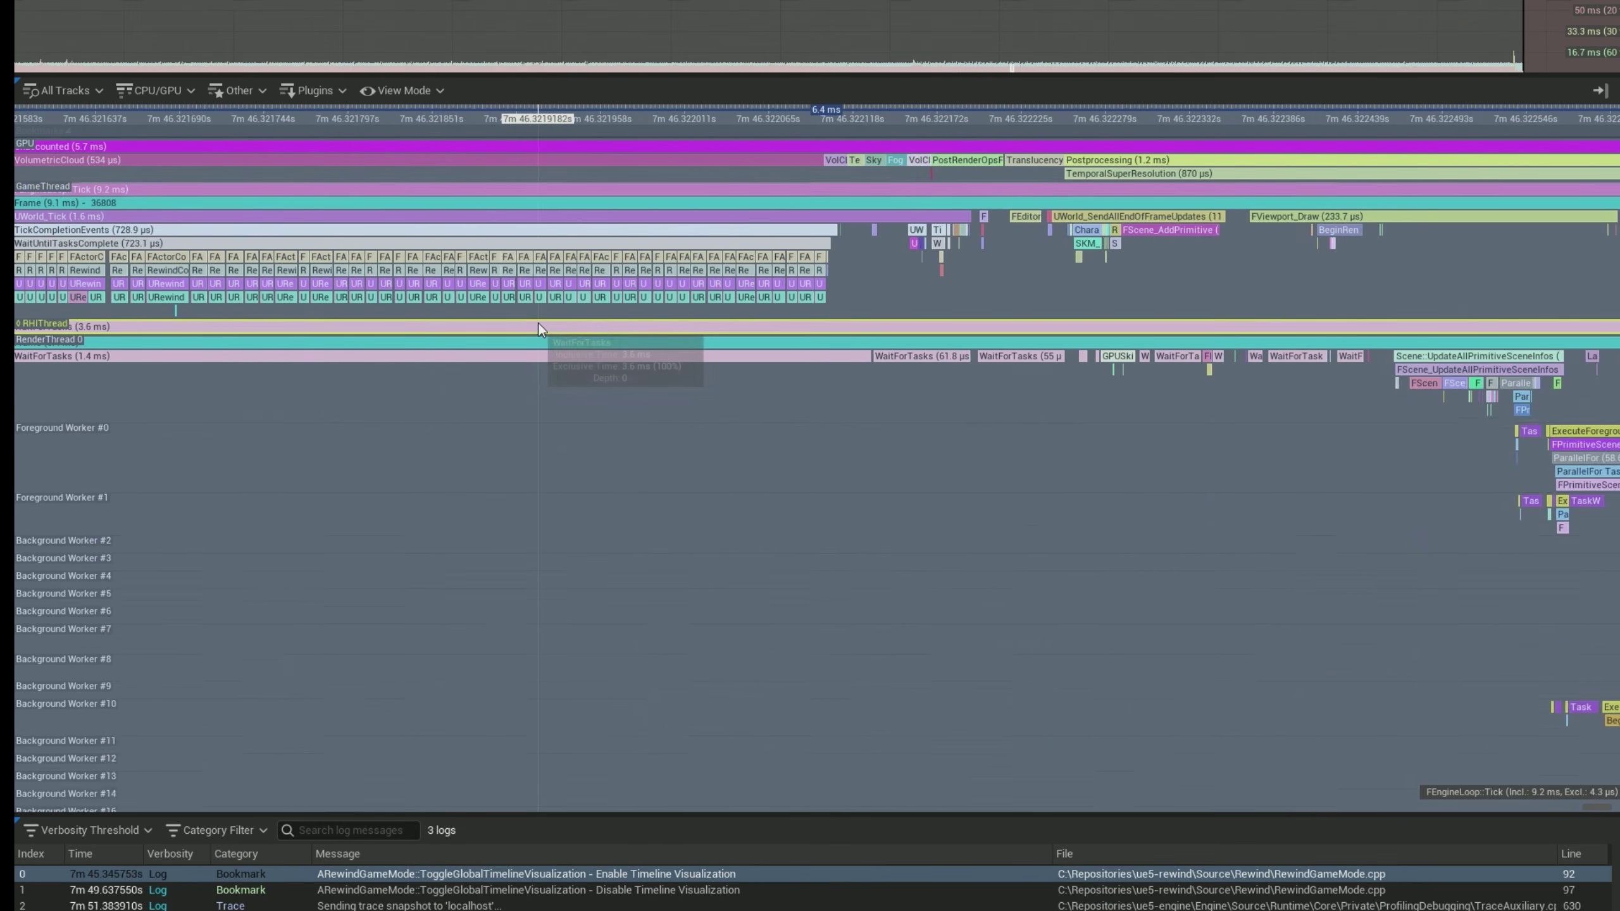
pyautogui.scroll(5, 538, 323)
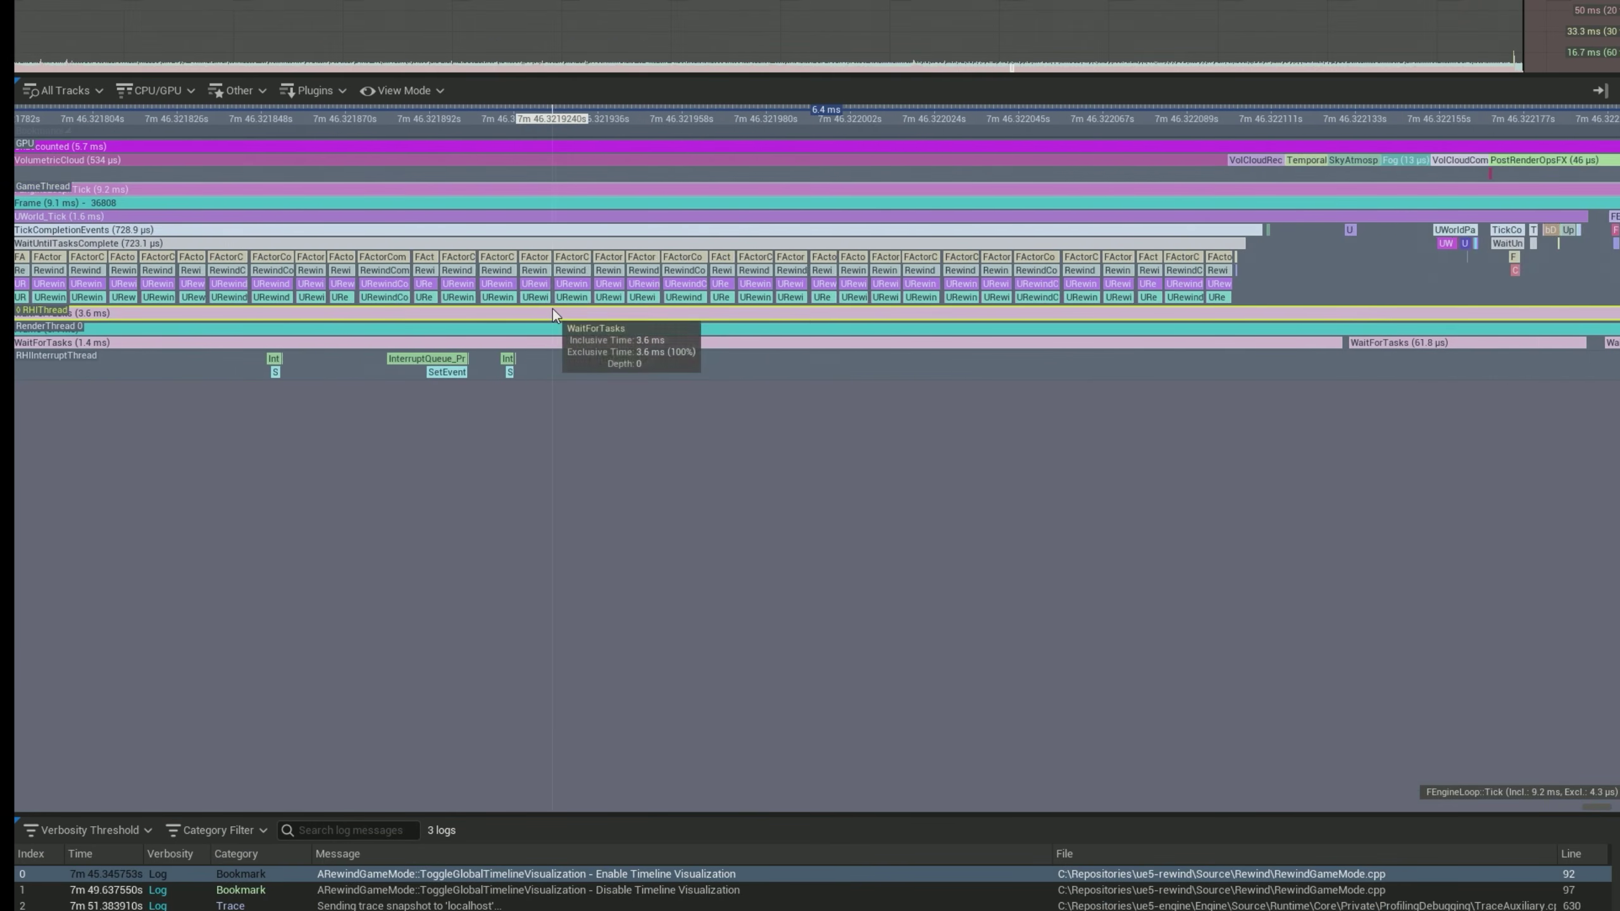
pyautogui.scroll(2, 561, 308)
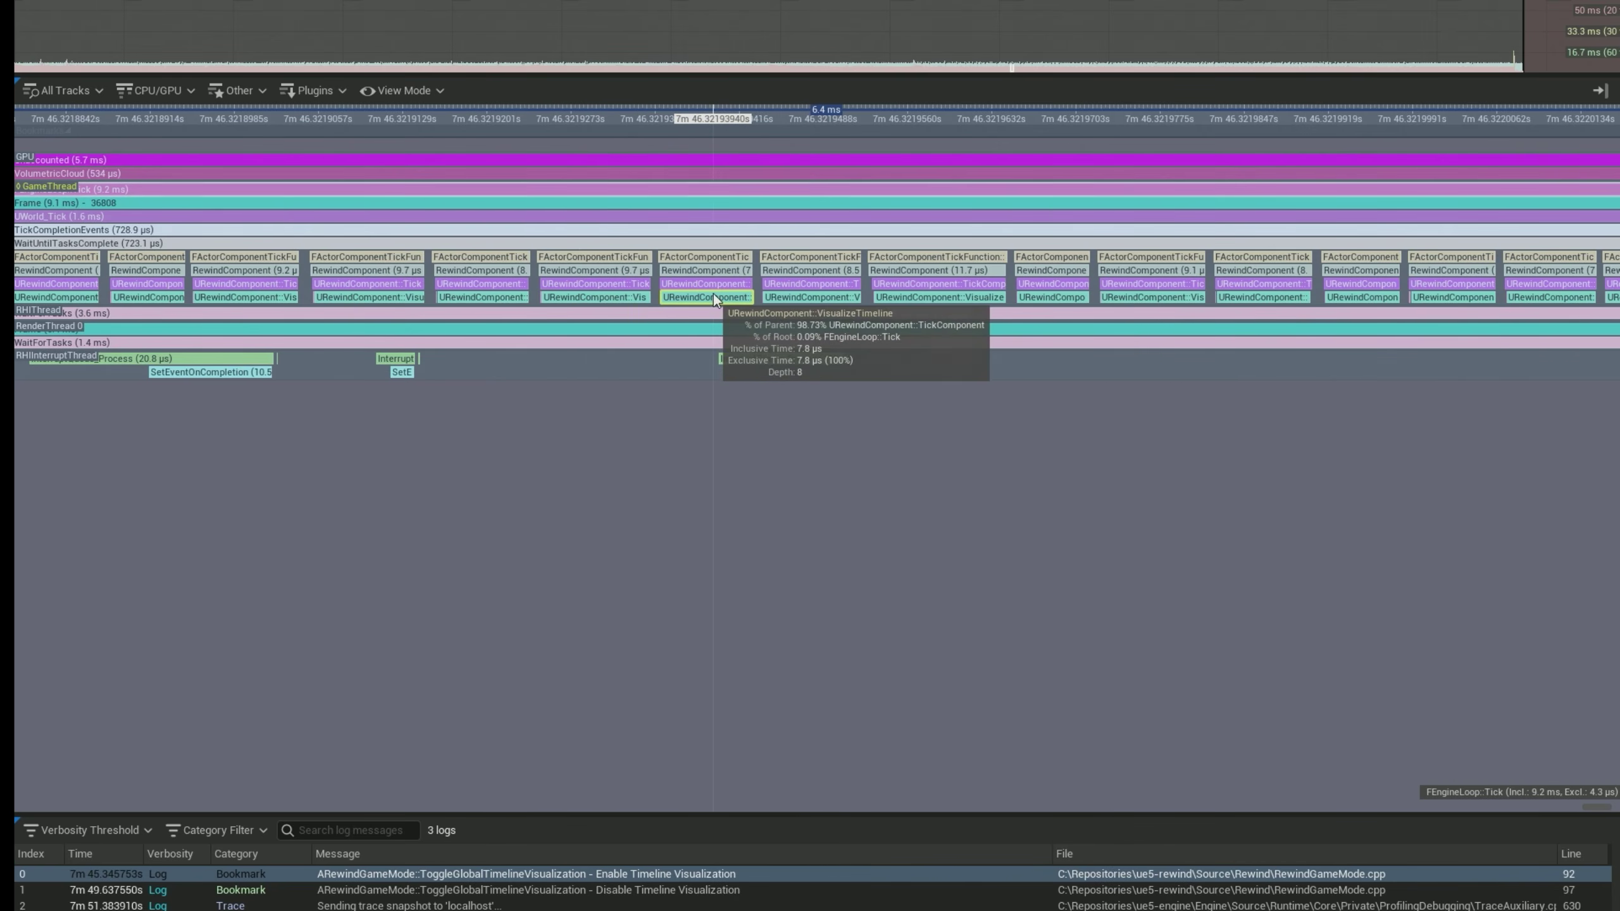
# Examine the whole run of URewindComponent::VisualizeTimeline scopes within TickCompletionEvents and compare its extent with the rest of the frame on GameThread.
pyautogui.scroll(-1, 823, 296)
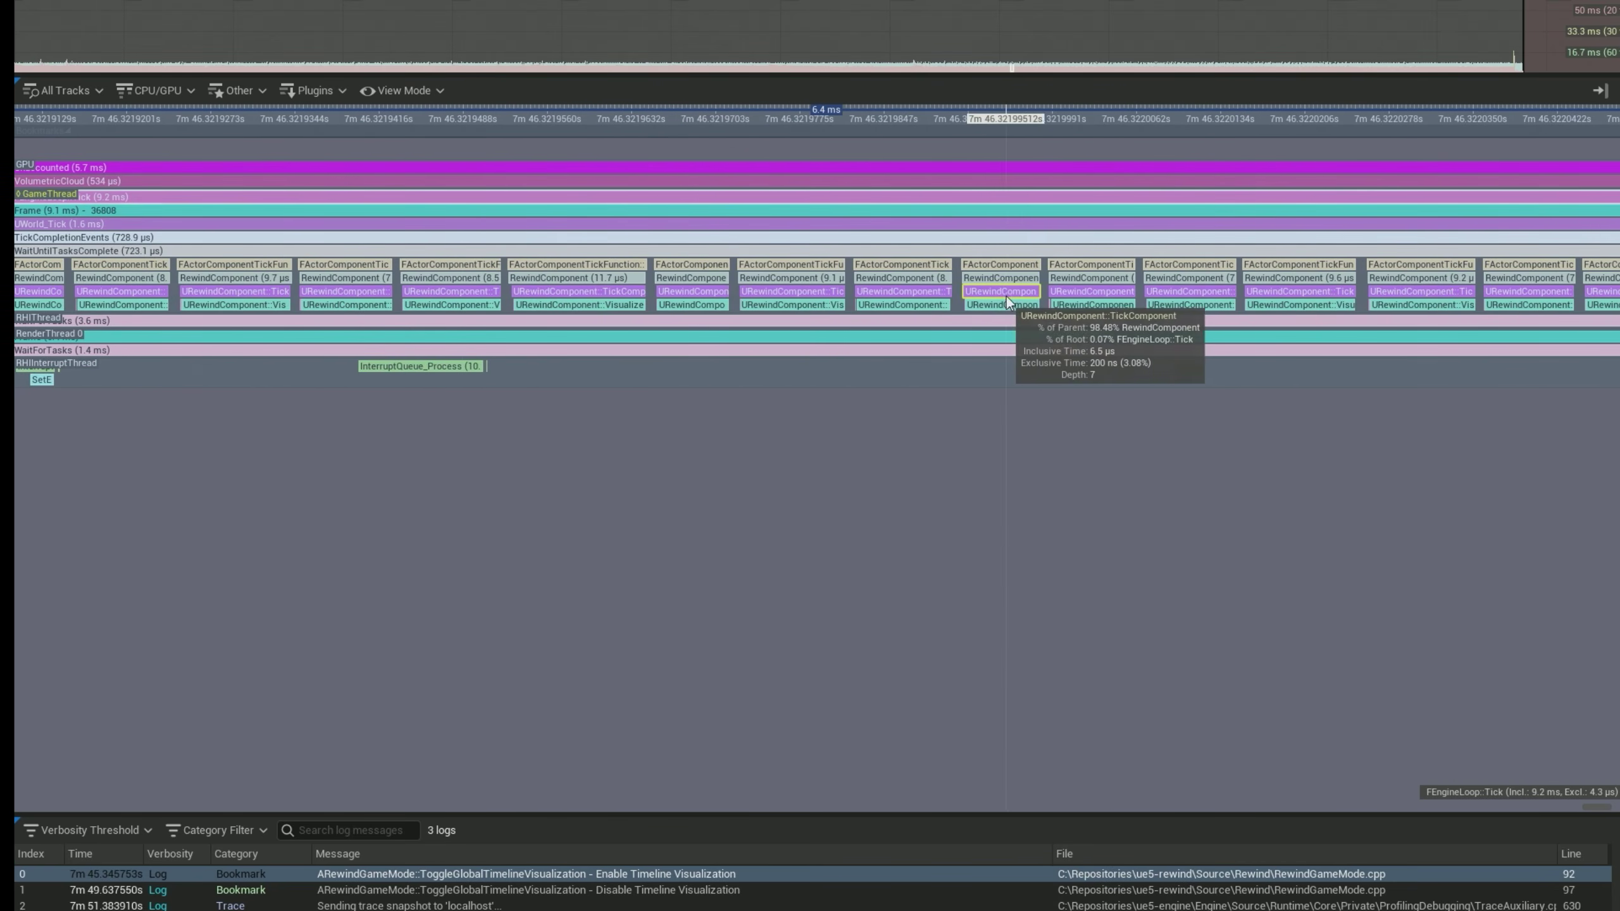
pyautogui.scroll(-4, 1132, 309)
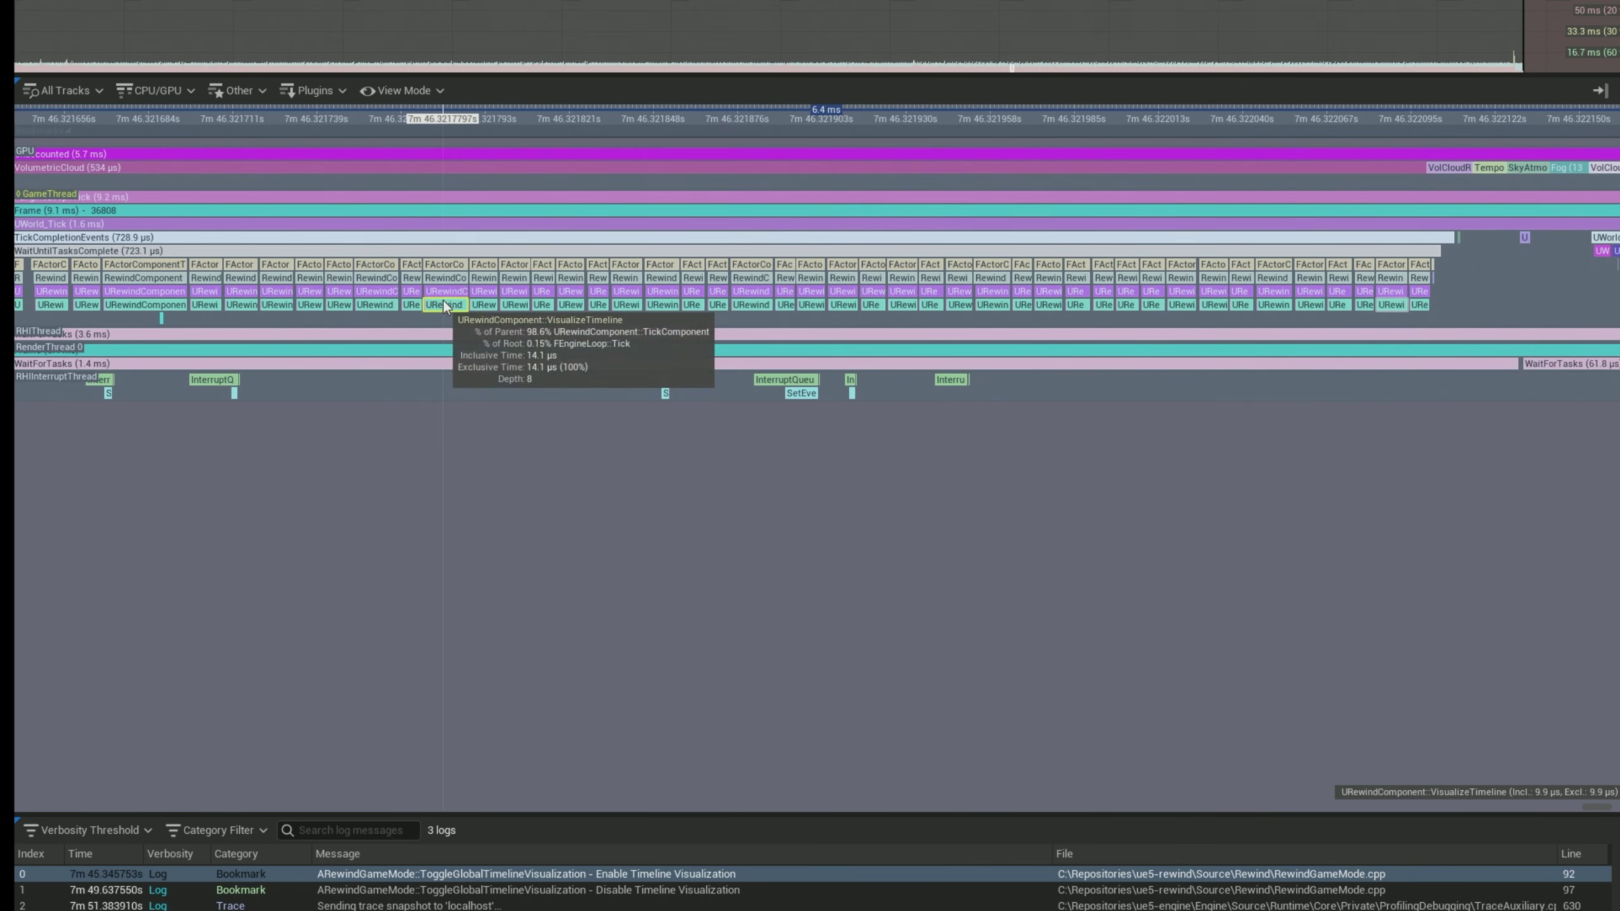
pyautogui.scroll(-3, 443, 306)
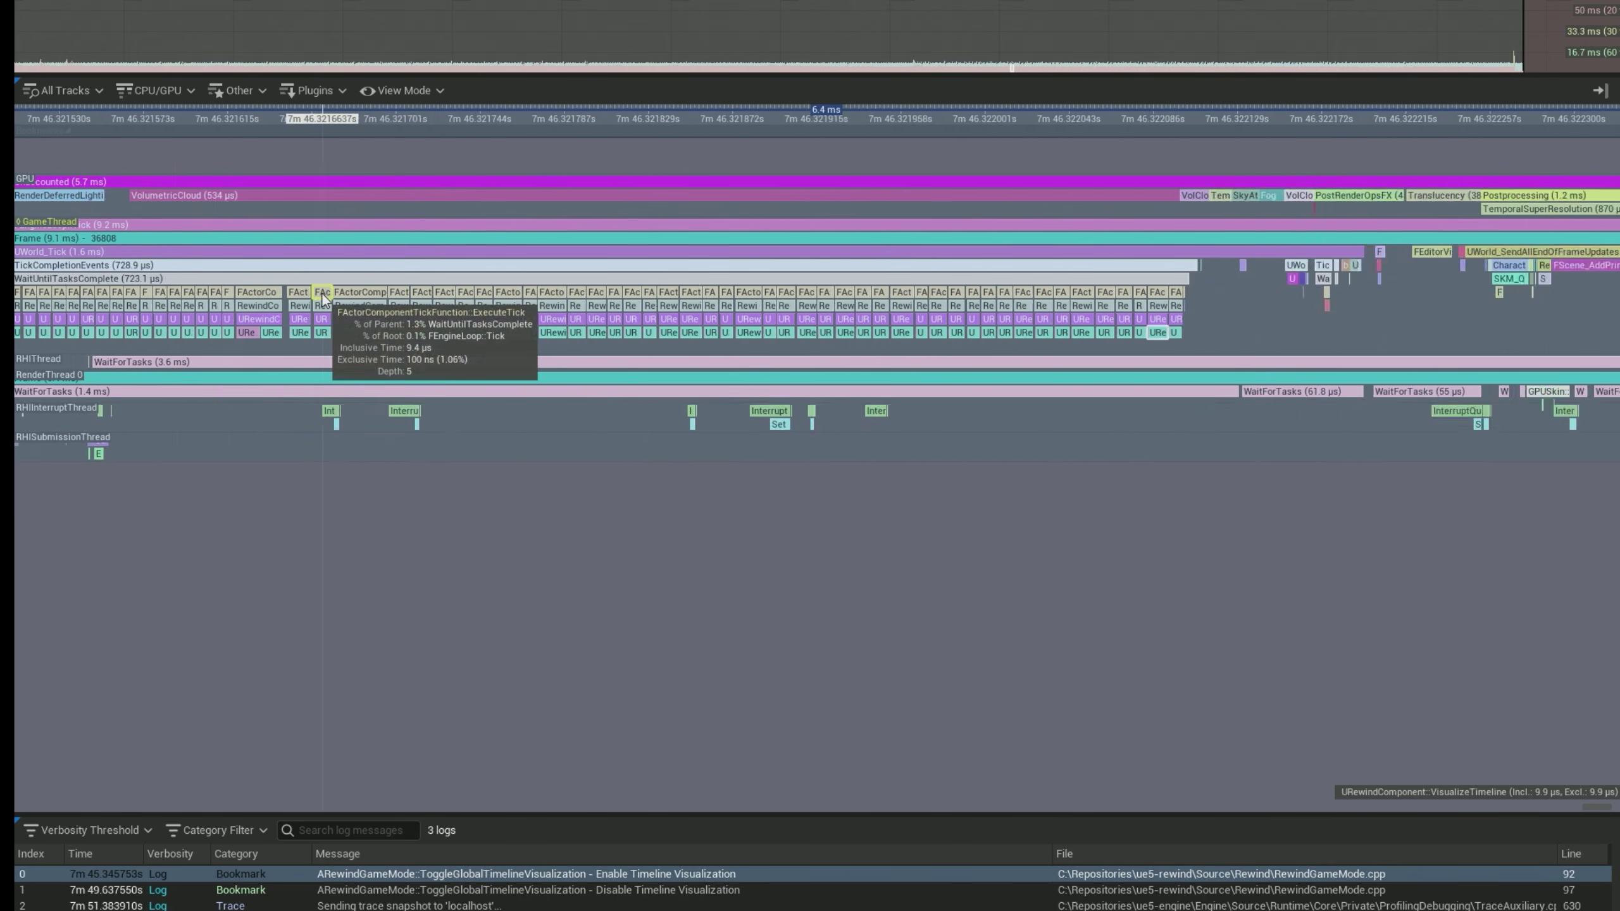
pyautogui.scroll(-5, 322, 297)
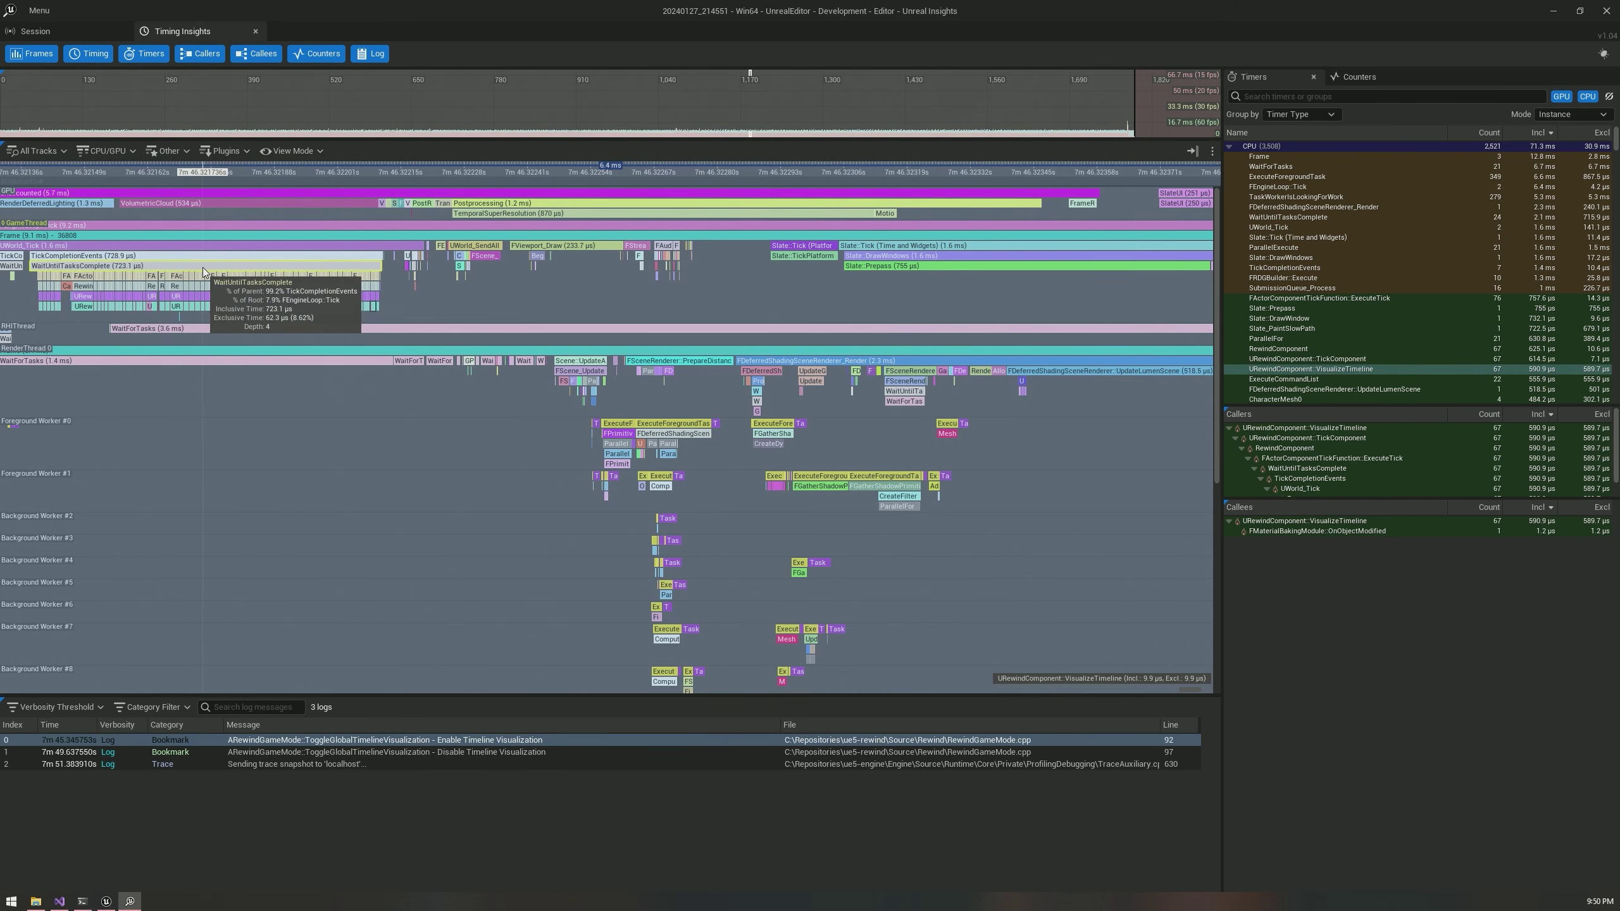
pyautogui.scroll(-2, 432, 279)
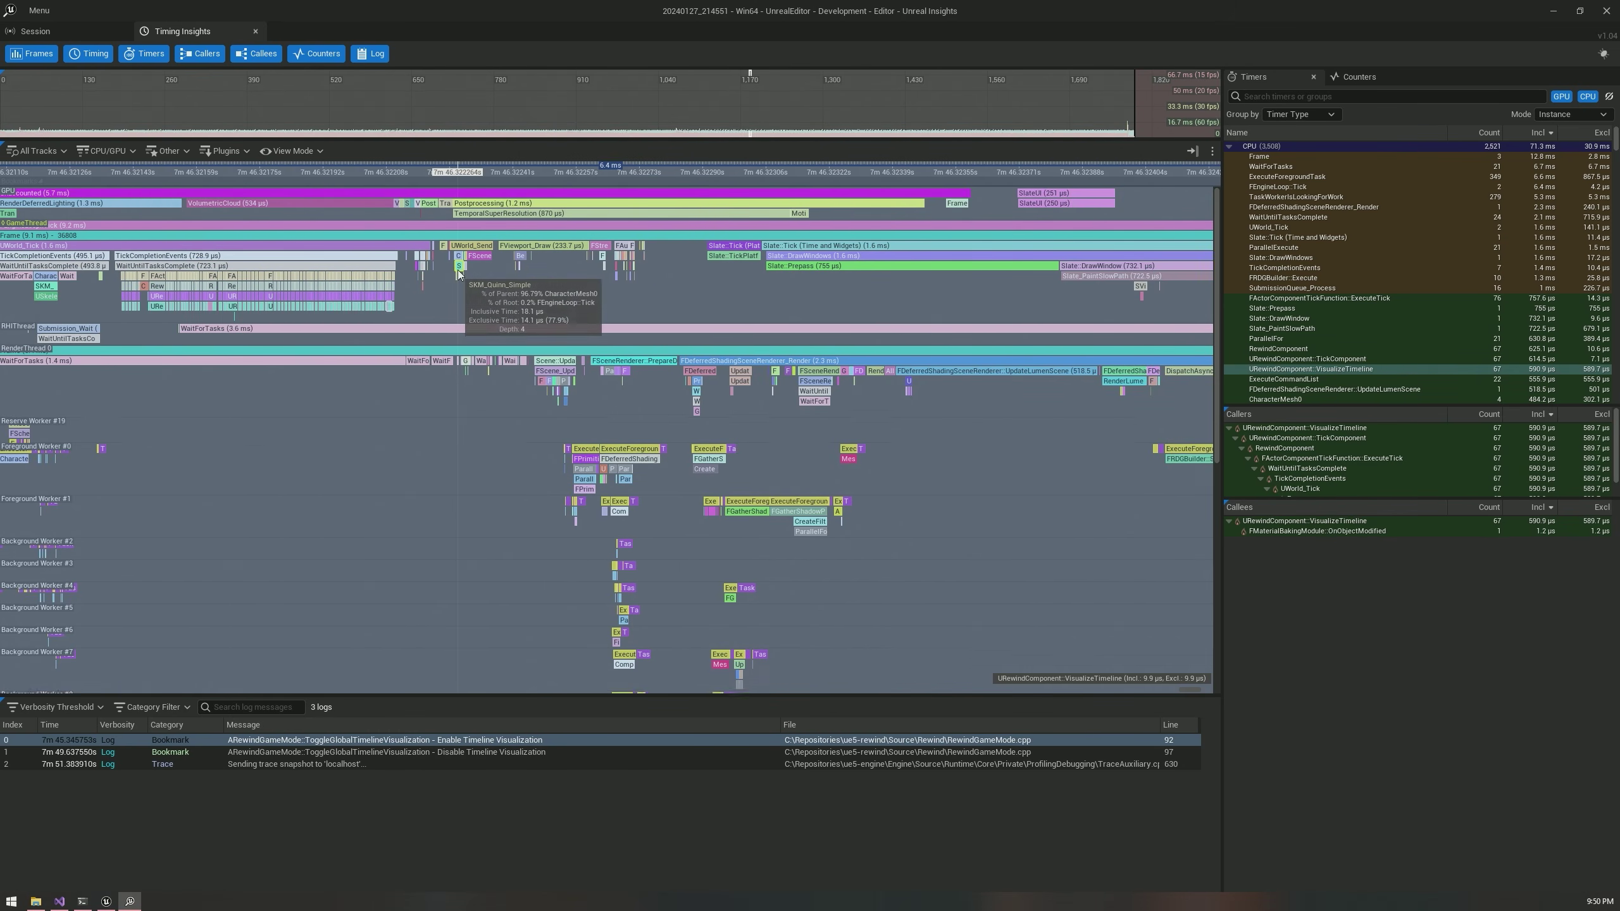
pyautogui.scroll(-2, 432, 279)
pyautogui.scroll(-2, 553, 301)
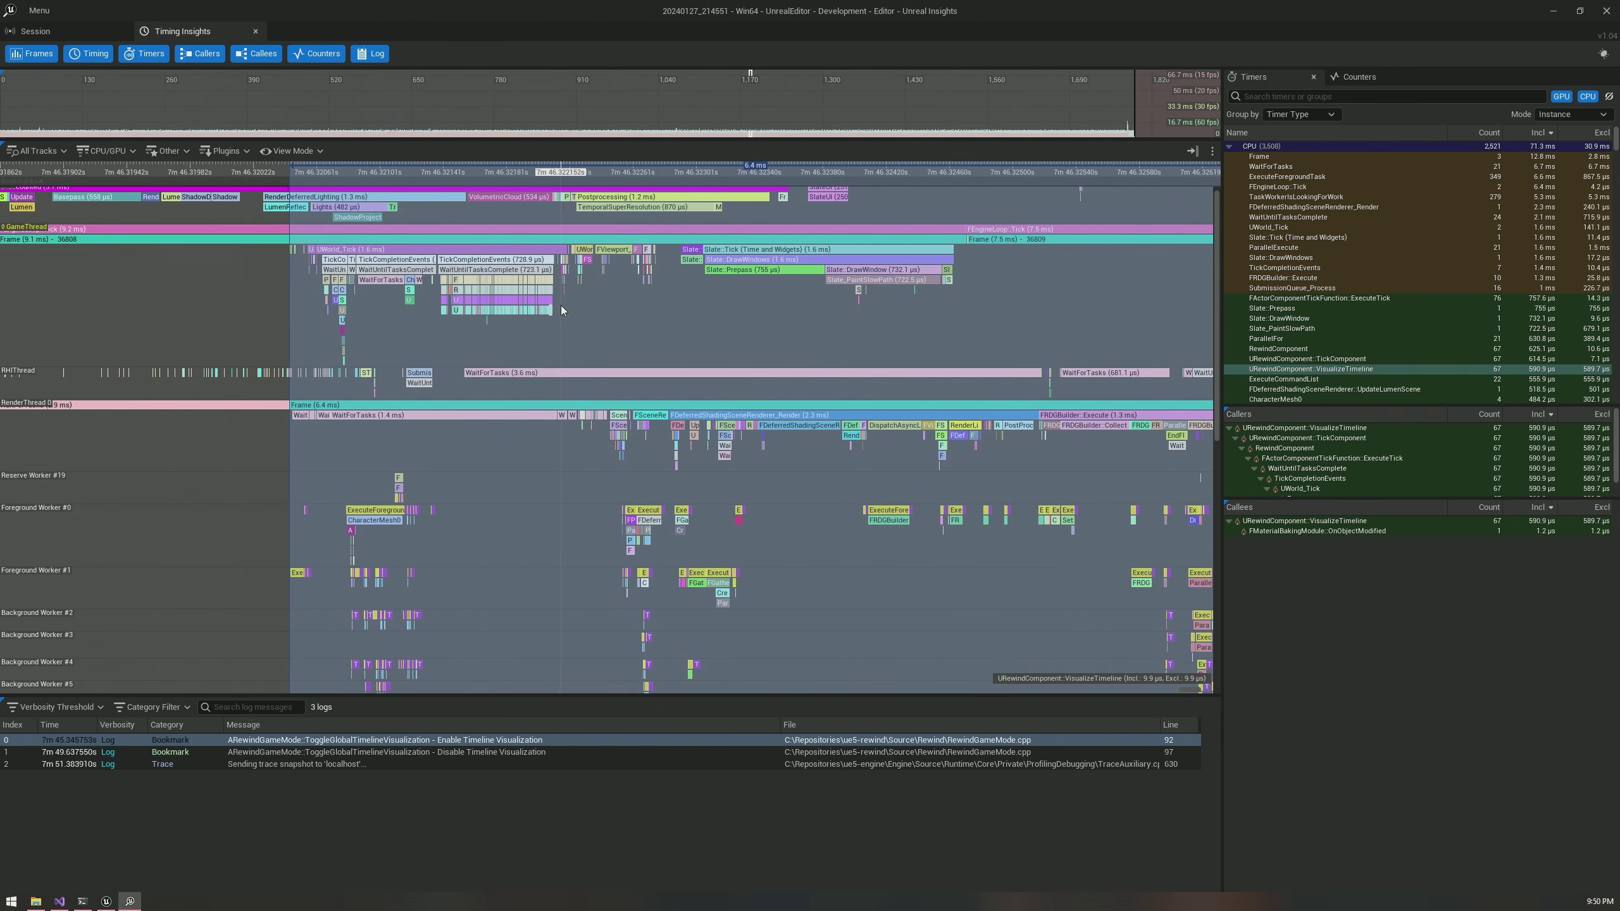
# Compare the highlighted frame's GameThread, RenderThread and worker tracks with those of the neighbouring frames.
pyautogui.moveTo(708, 323); pyautogui.dragTo(626, 309)
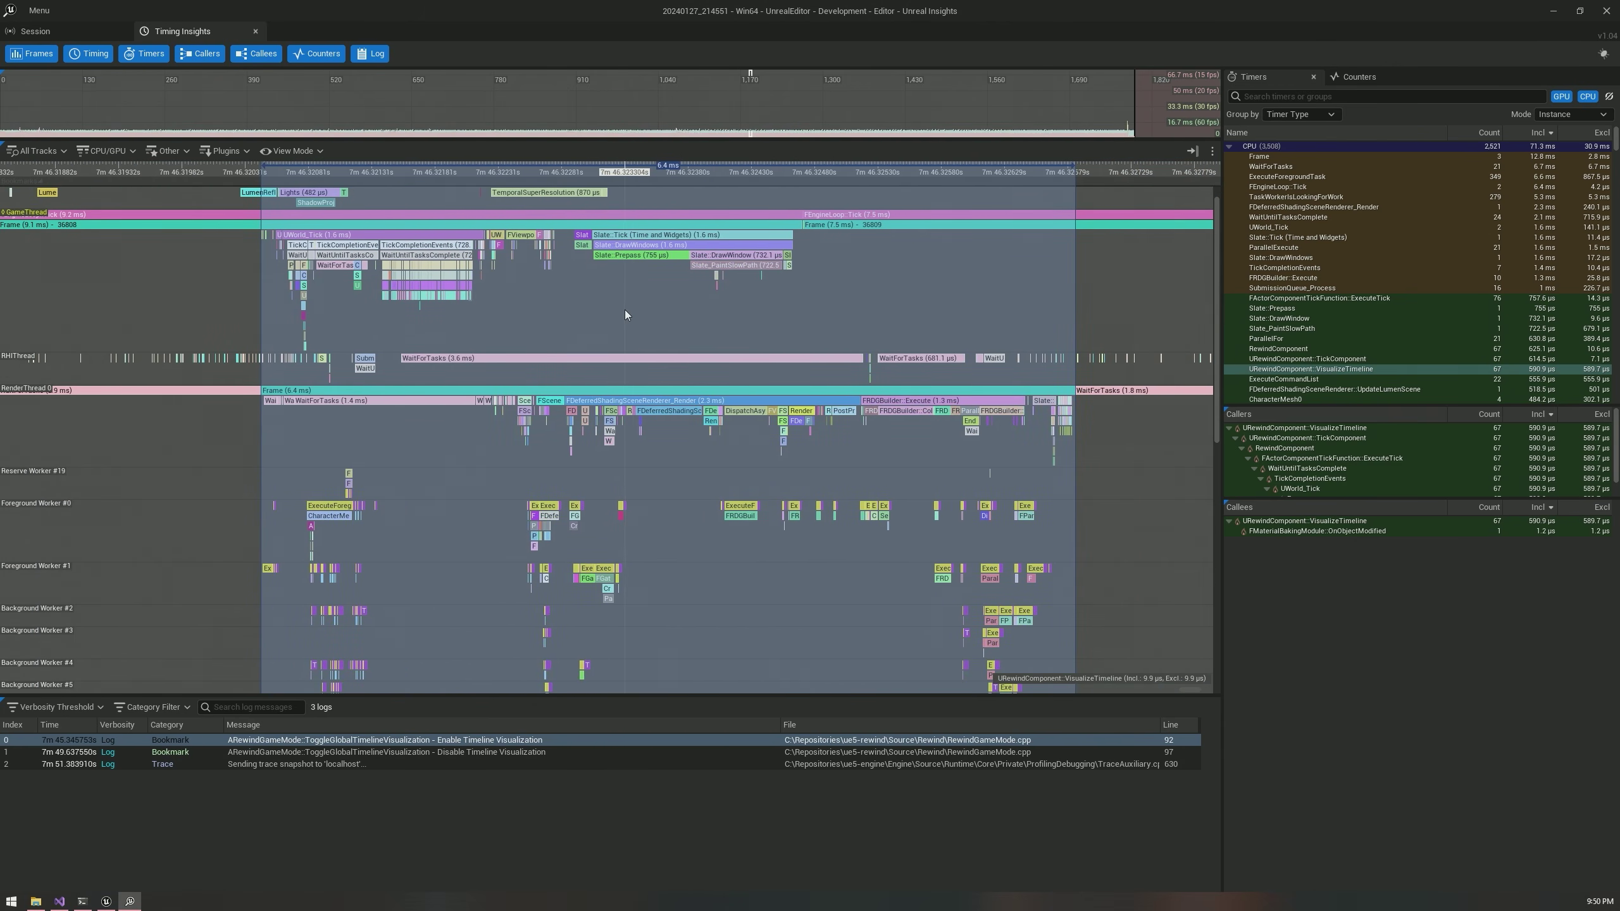
pyautogui.scroll(-1, 810, 560)
pyautogui.scroll(-3, 818, 514)
pyautogui.moveTo(821, 567); pyautogui.dragTo(773, 428)
pyautogui.scroll(-3, 769, 431)
pyautogui.moveTo(736, 564); pyautogui.dragTo(718, 389)
pyautogui.scroll(-1, 724, 491)
pyautogui.moveTo(697, 316); pyautogui.dragTo(707, 495)
pyautogui.moveTo(721, 224); pyautogui.dragTo(686, 579)
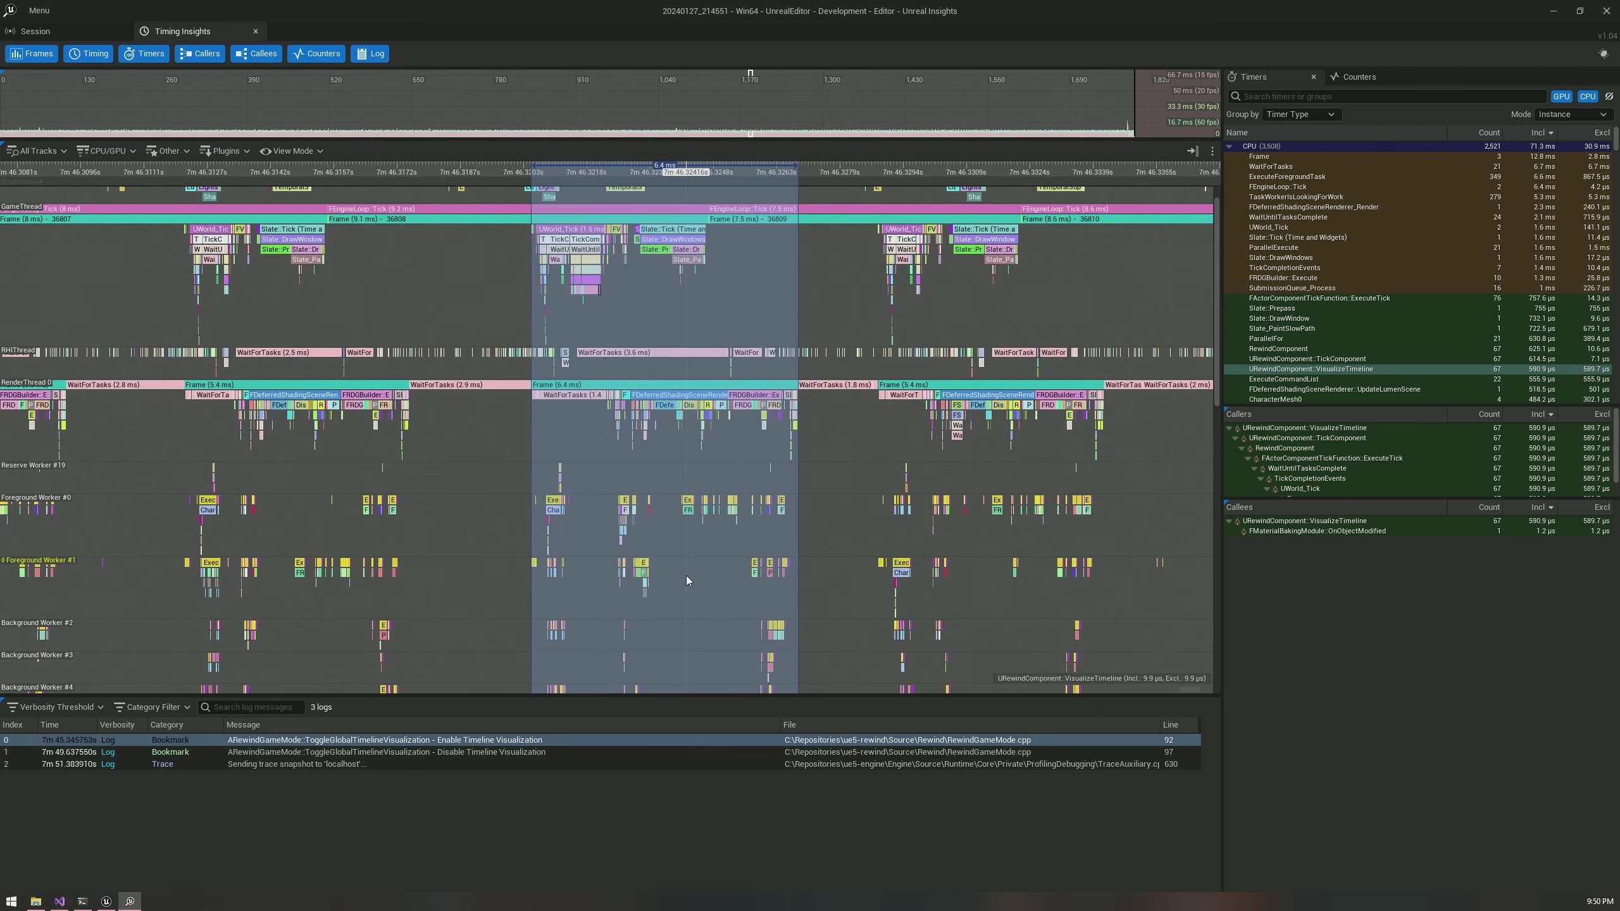